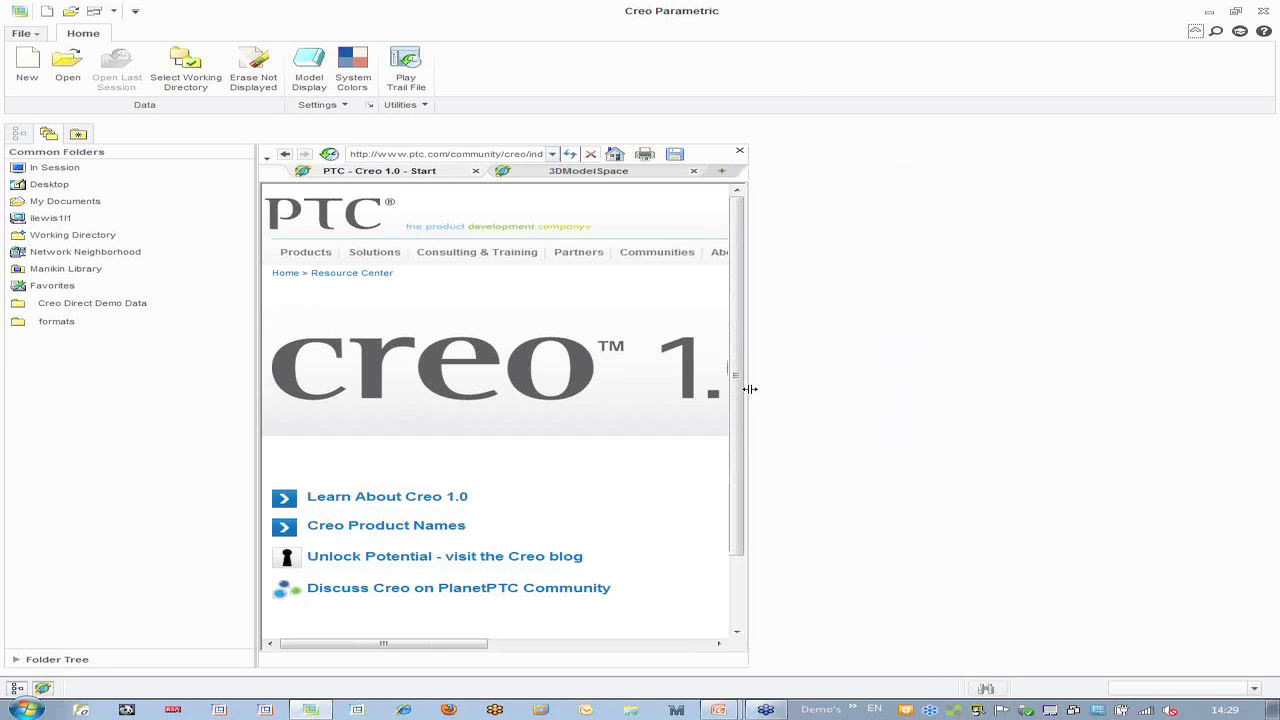
Start opening a file and show the models in the demo folder as thumbnails
left_click(67, 68)
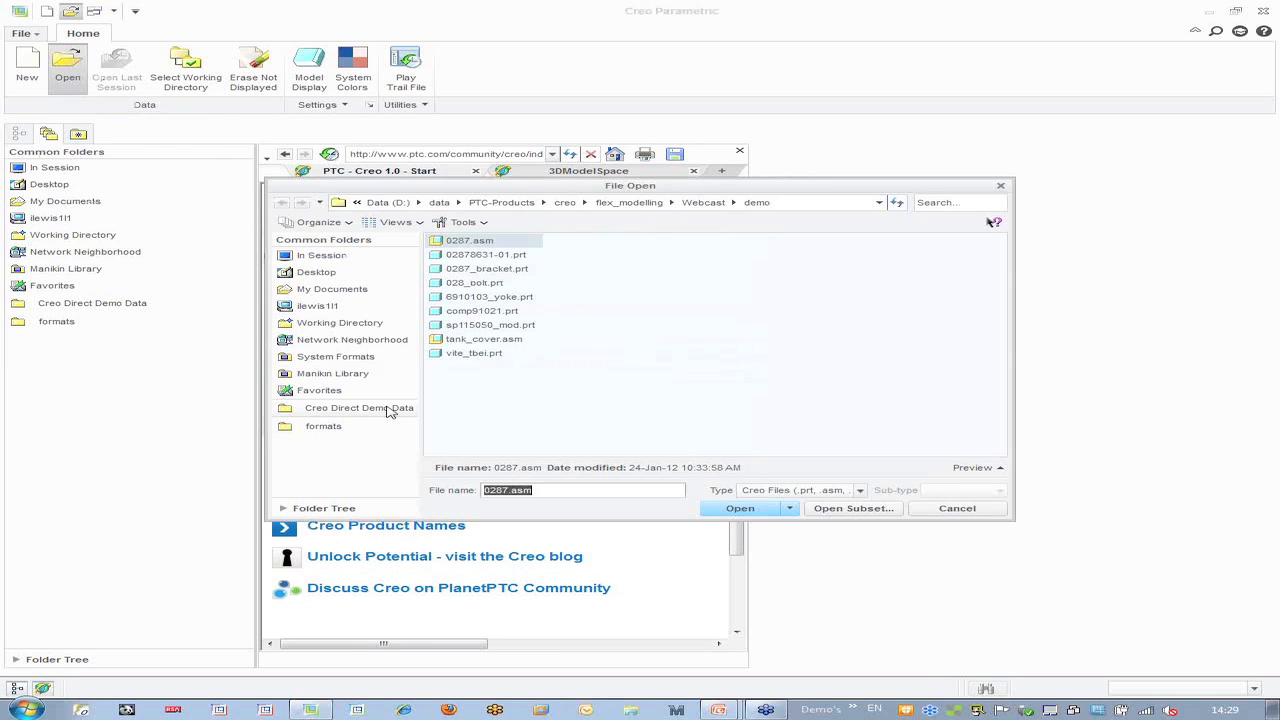
left_click(394, 223)
left_click(415, 259)
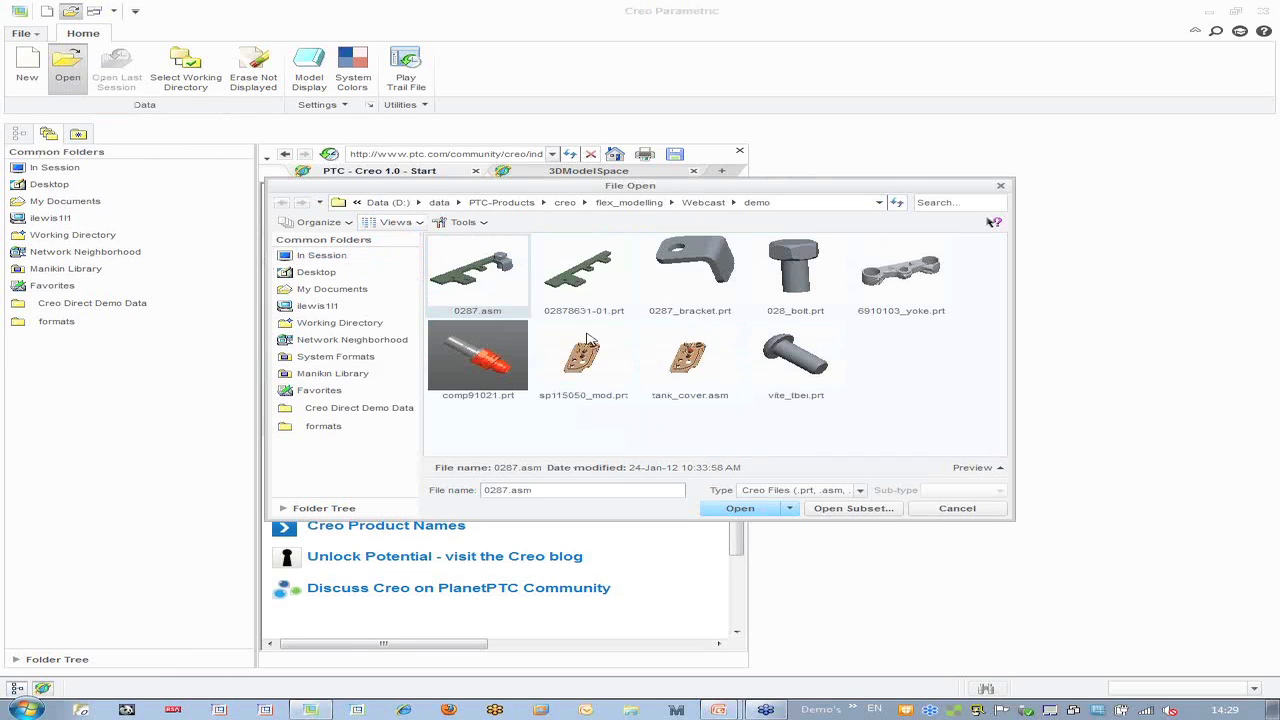
Look through the file types that can be opened, from the native Creo formats to exchange formats such as STEP
left_click(859, 490)
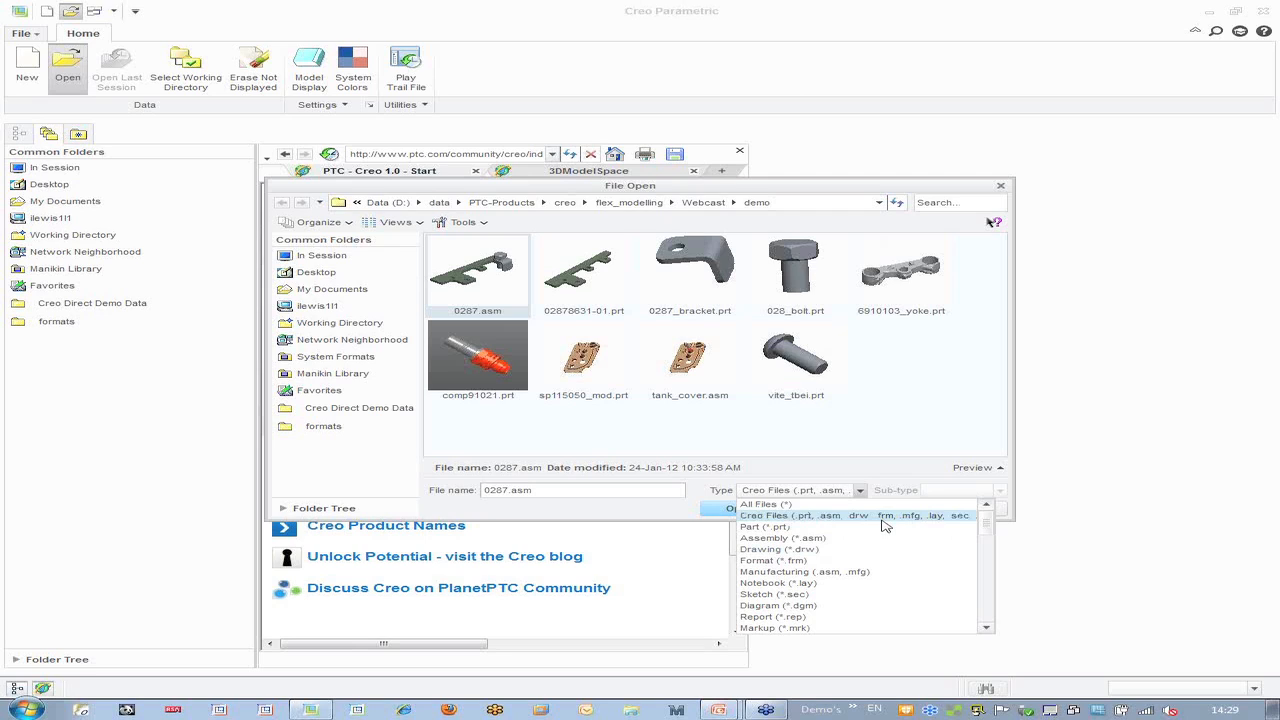
scroll(990, 524, "down", 4)
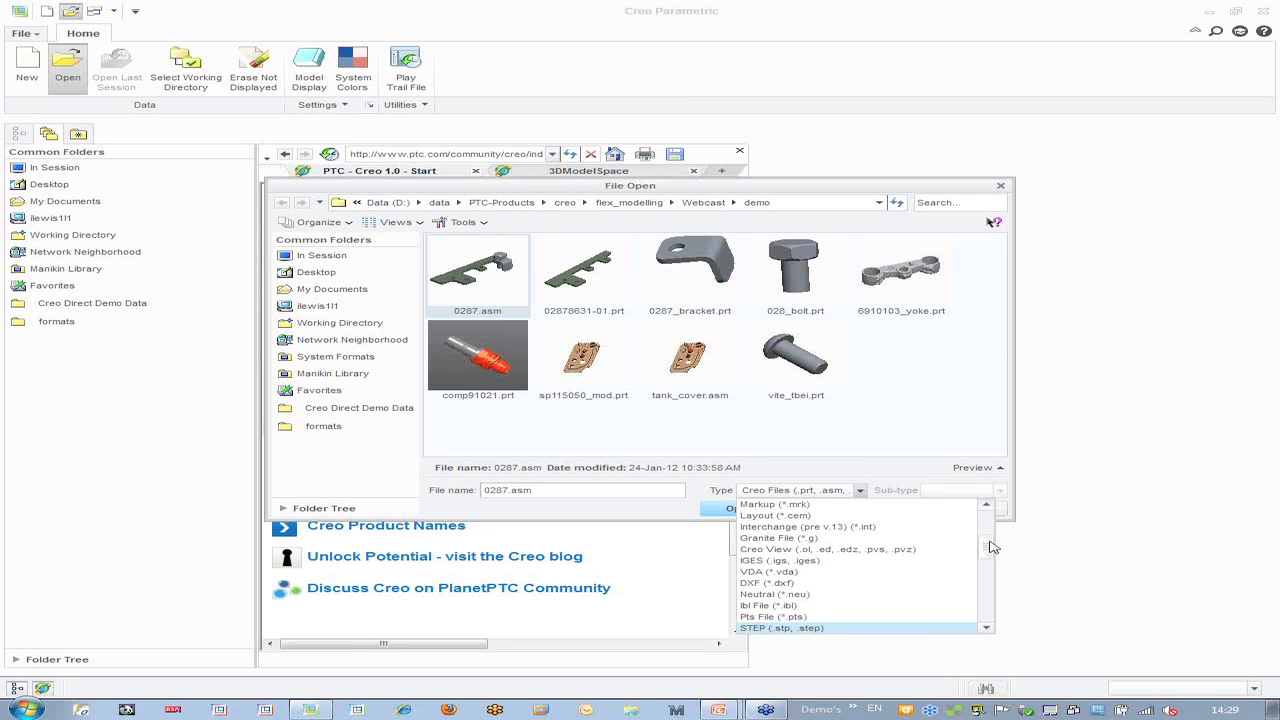
scroll(990, 547, "up", 4)
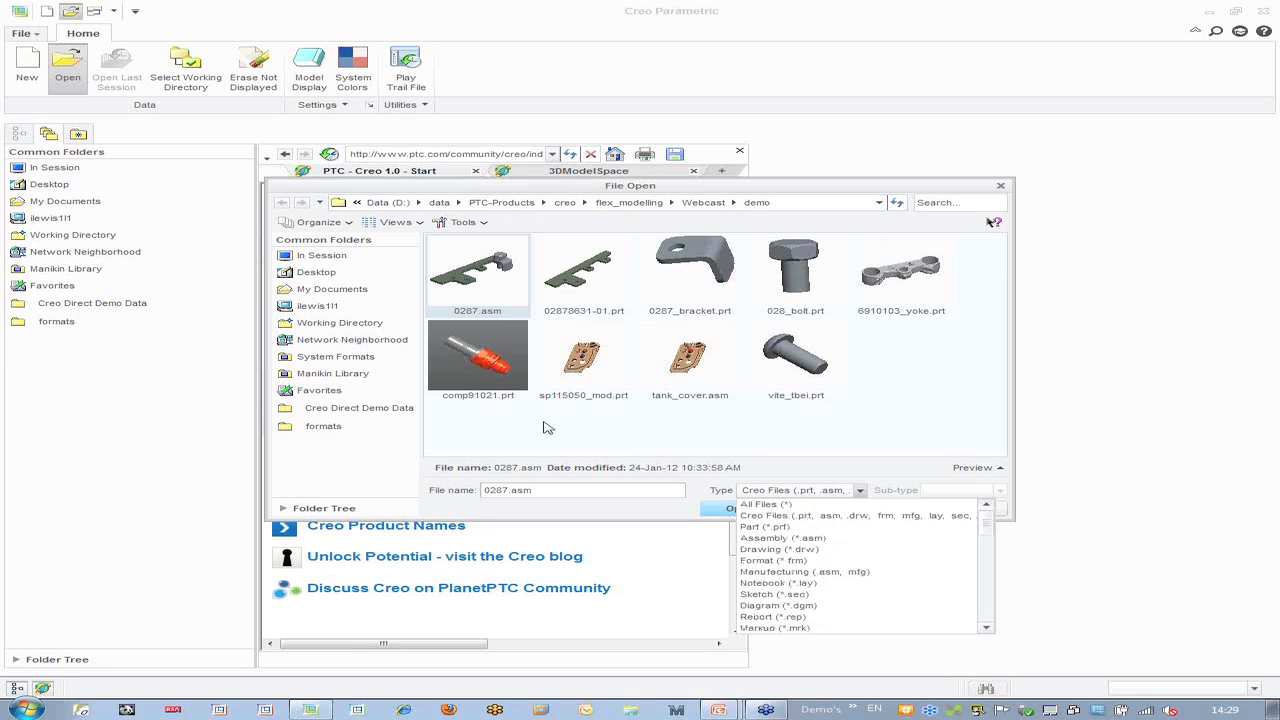
Open the assembly 0287.asm from the demo folder
left_click(472, 254)
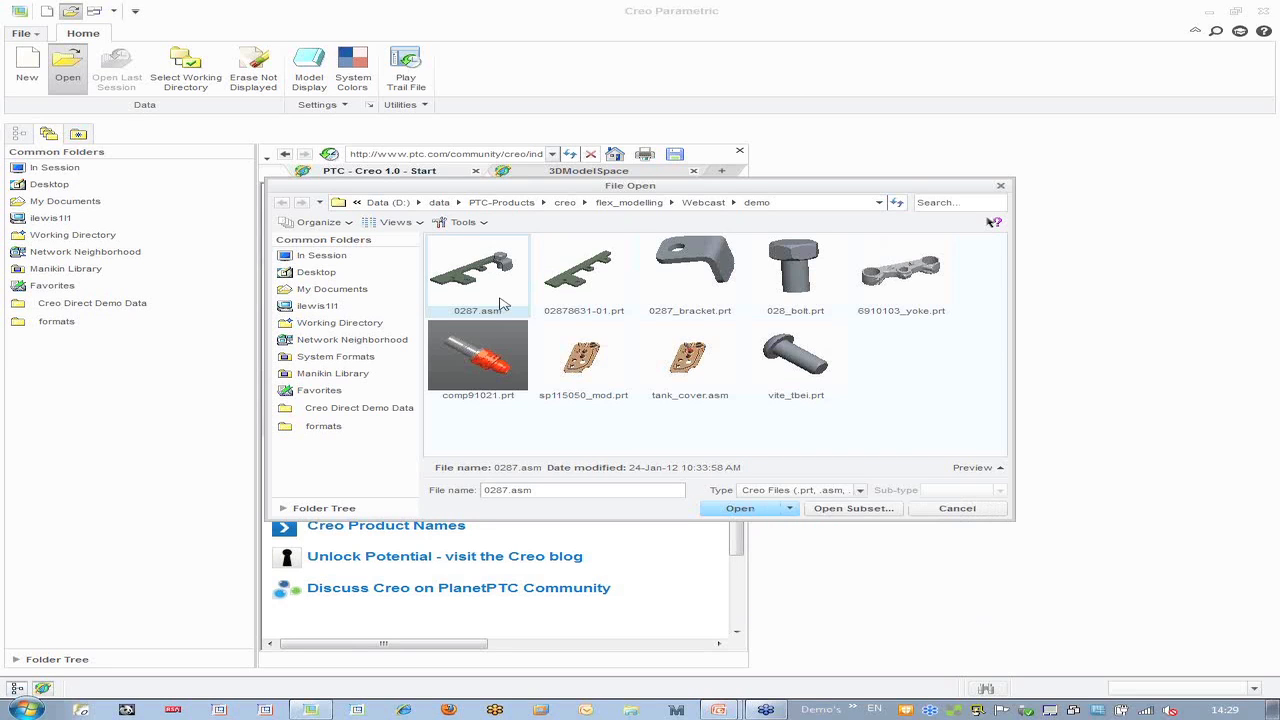
left_click(738, 508)
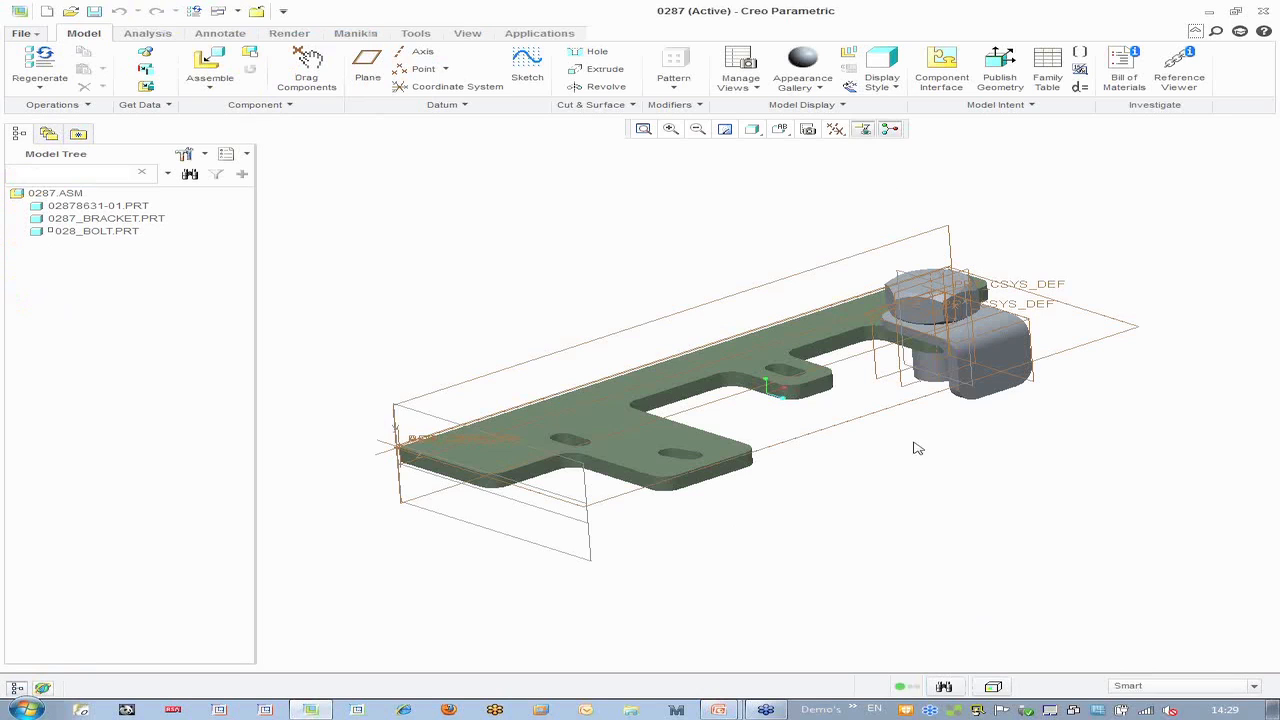
Hide all datum features in the assembly except the axes
middle_click_drag(829, 449, 698, 523)
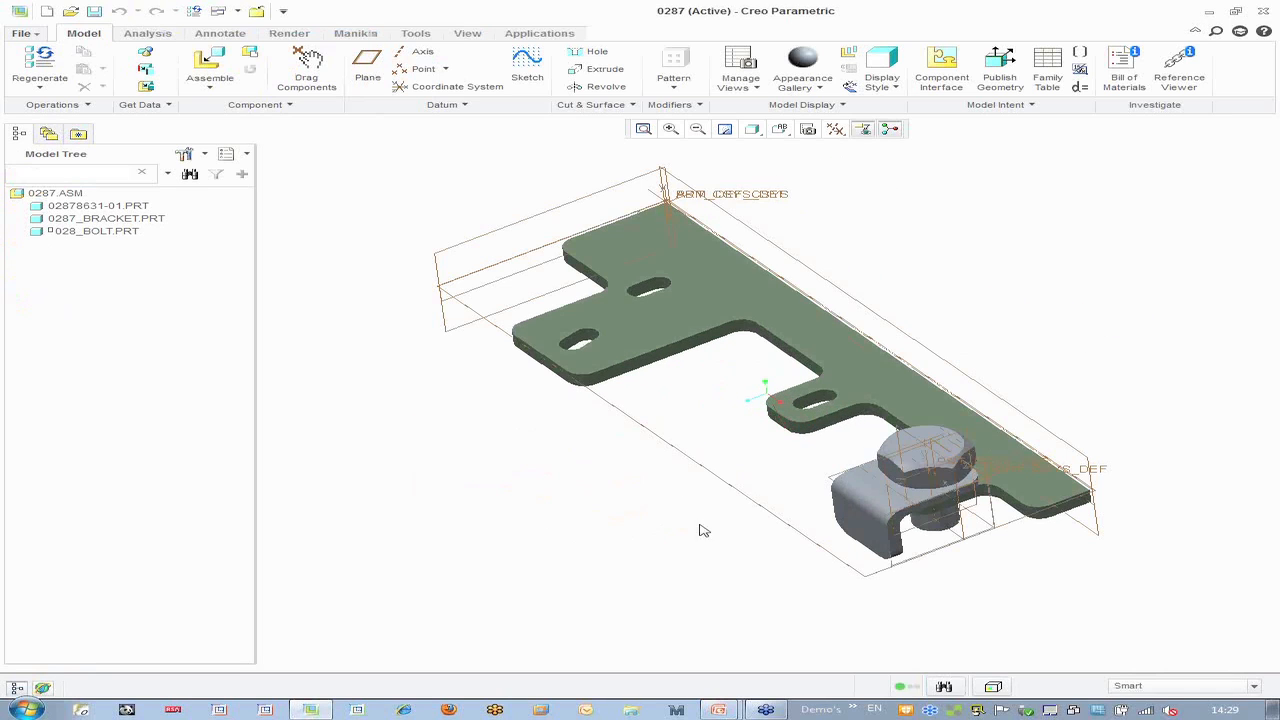
left_click(835, 129)
left_click(838, 156)
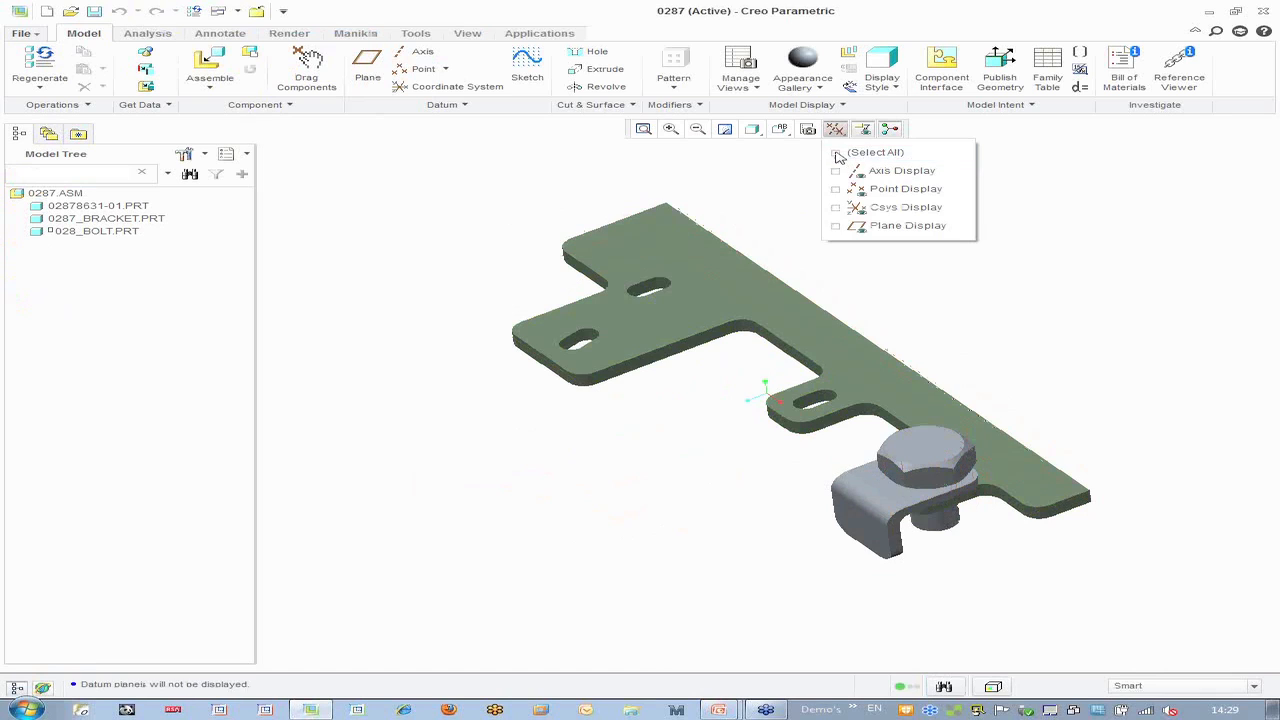
left_click(837, 173)
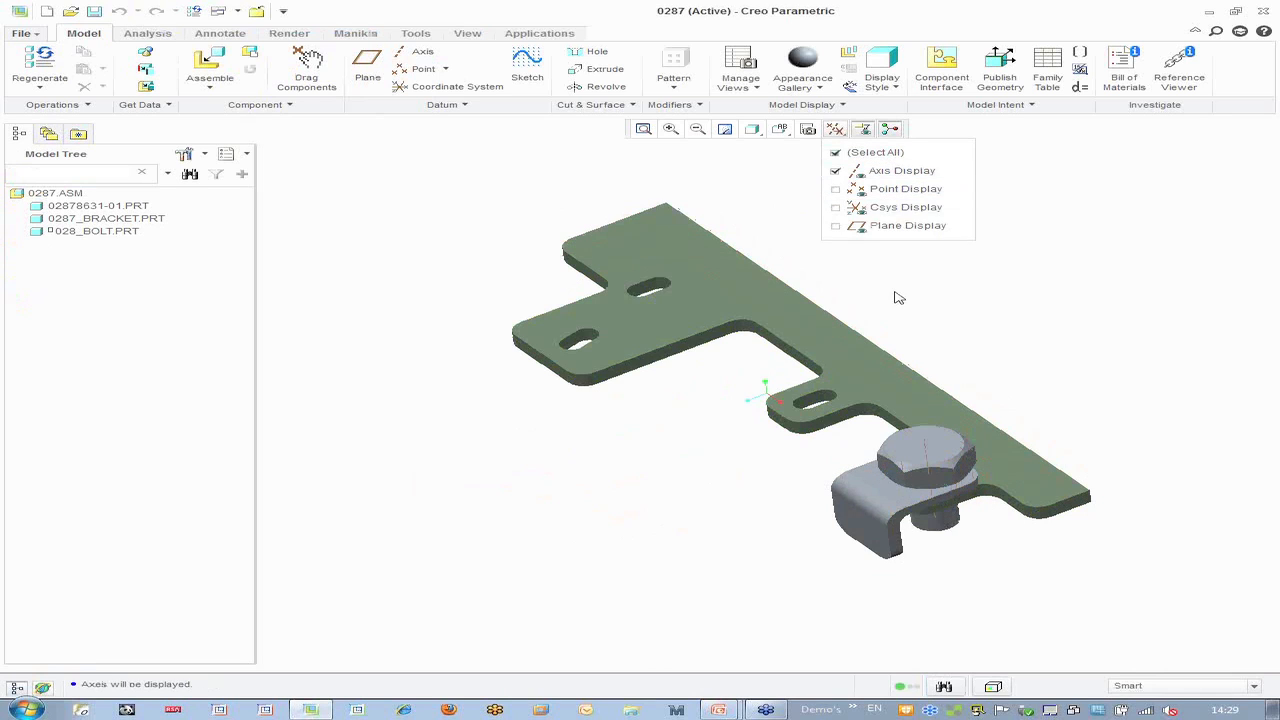
Open the green plate 02878631-01.PRT from the assembly in its own window
scroll(903, 513, "up", 6)
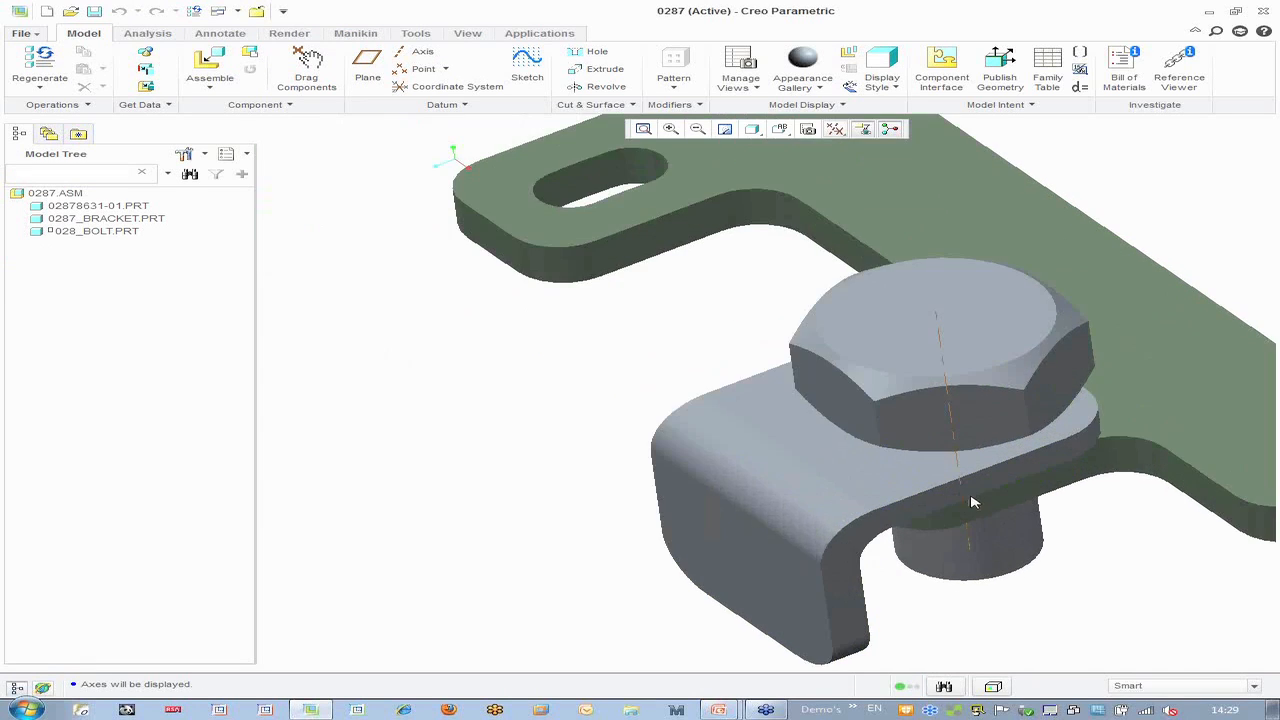
mouse_move(943, 466)
middle_mouse_down()
mouse_move(936, 448)
mouse_move(923, 463)
mouse_move(955, 478)
middle_mouse_up()
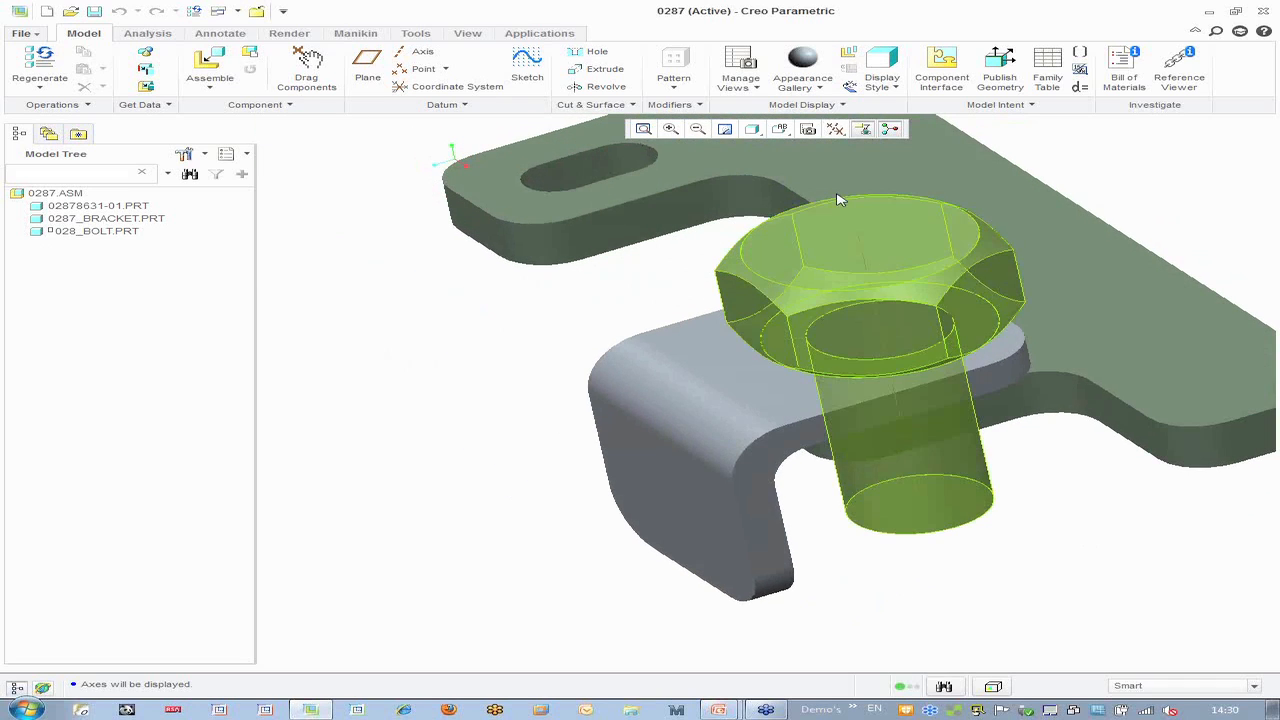
scroll(933, 471, "down", 3)
scroll(931, 471, "down", 3)
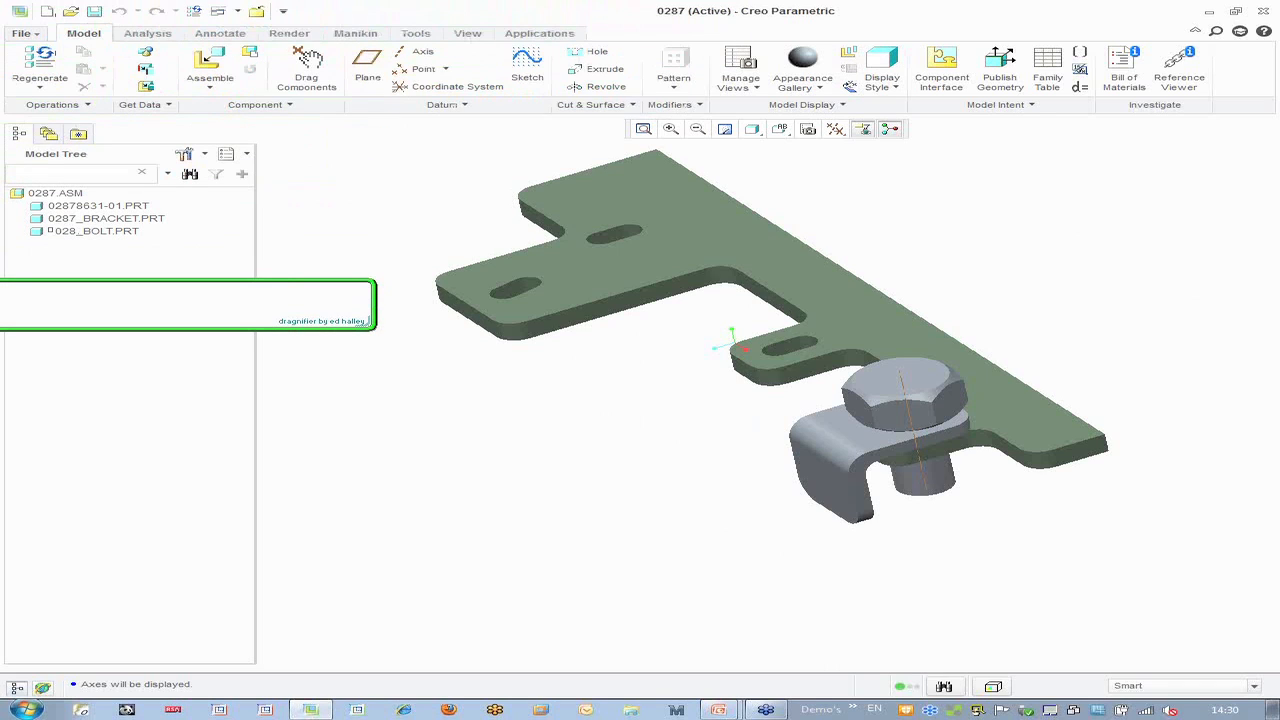
right_click(640, 287)
left_click(677, 326)
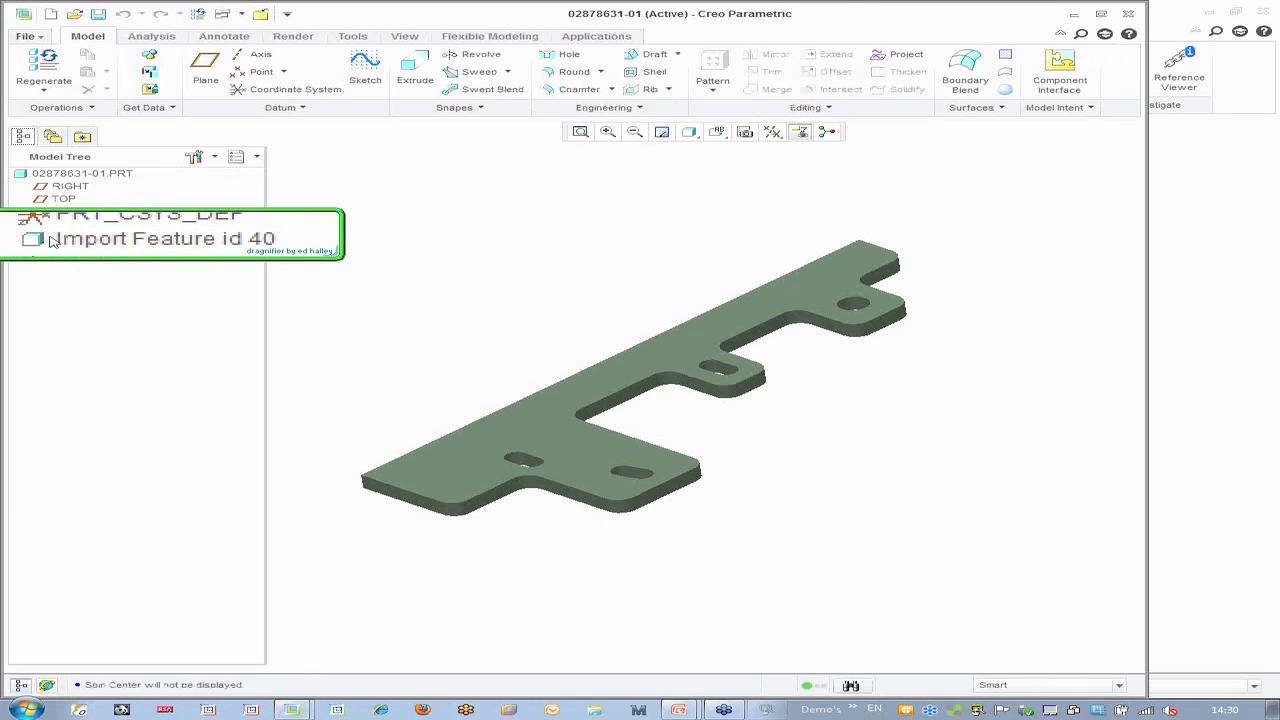
Highlight the plate's import feature to check which geometry it contains, and clear the selection
left_click(656, 502)
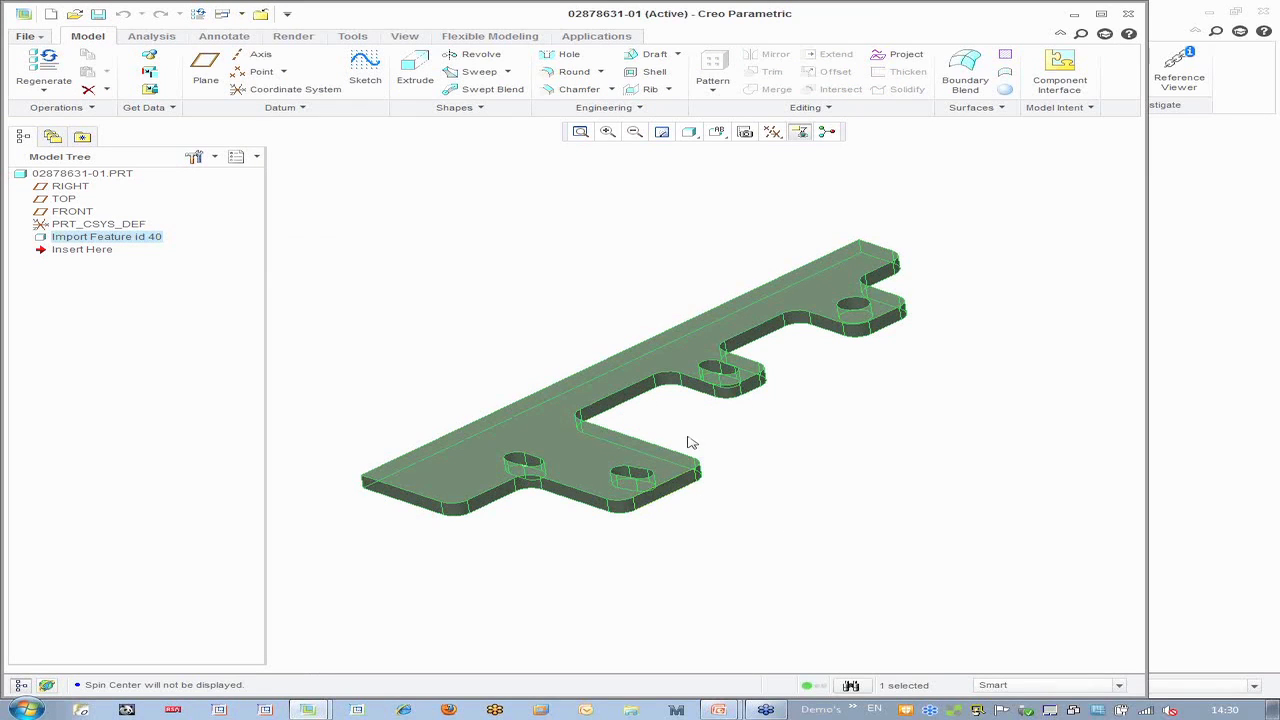
left_click(503, 312)
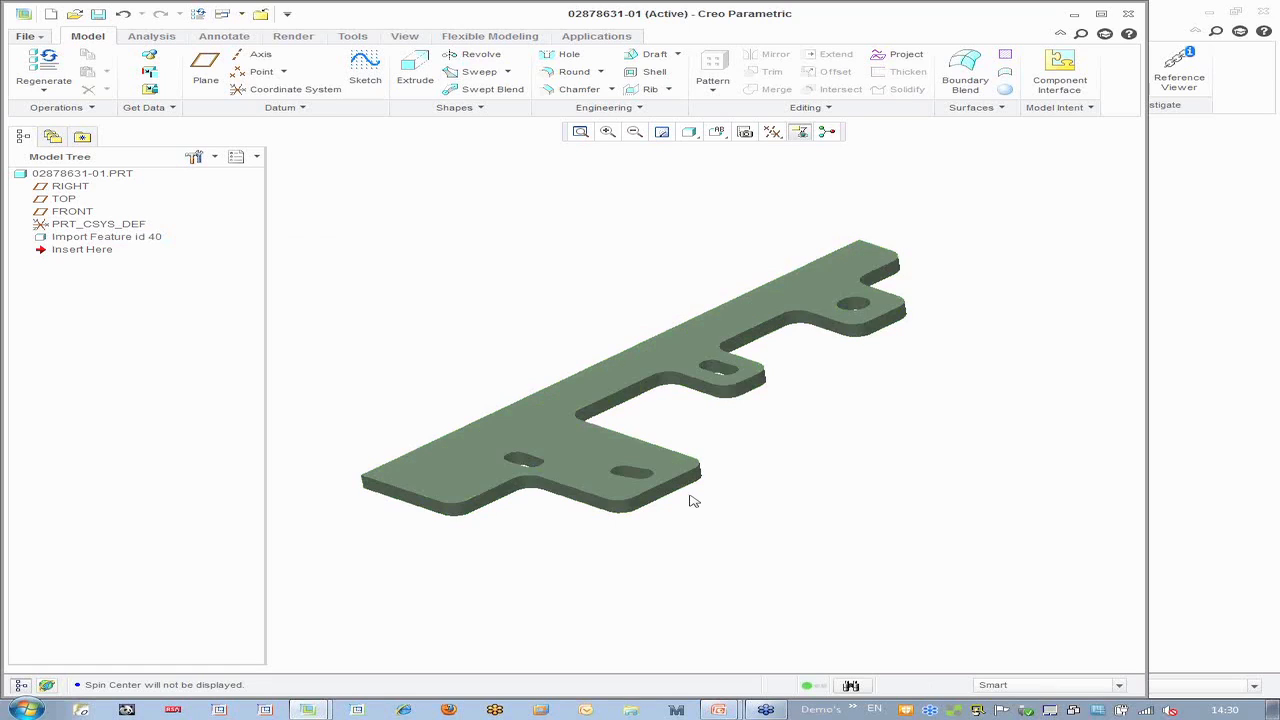
middle_click_drag(770, 420, 783, 452)
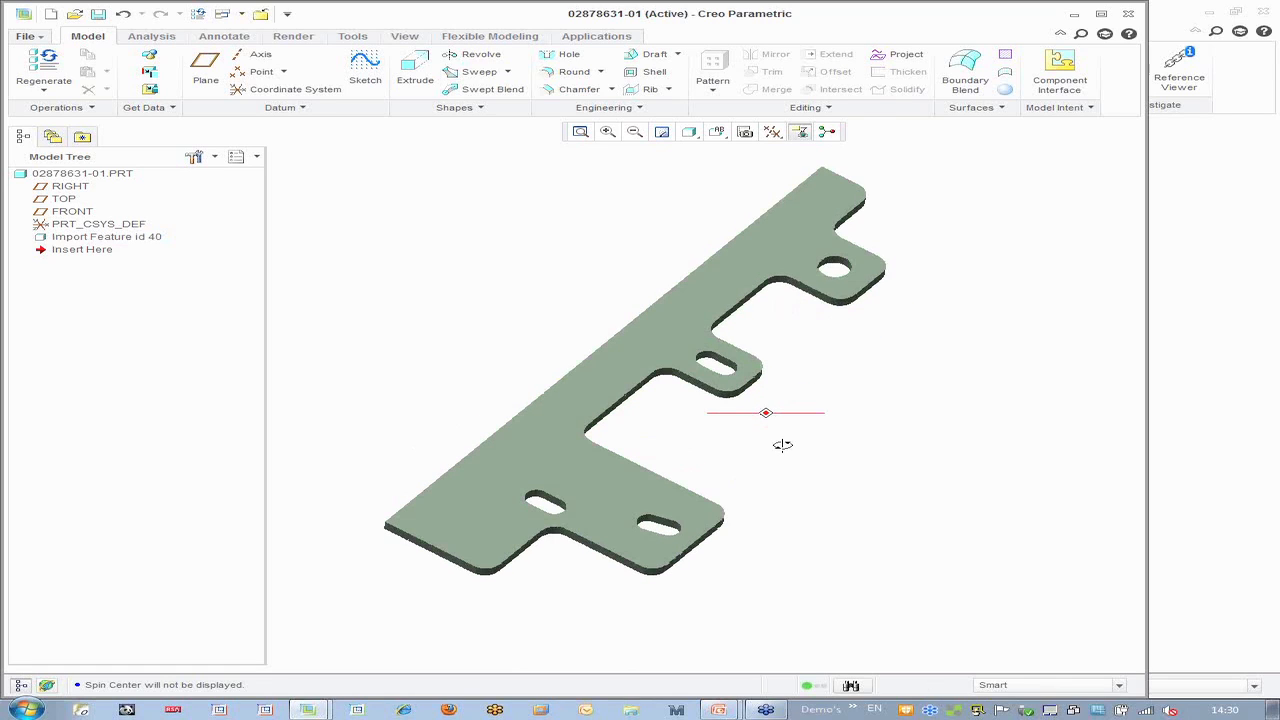
Lengthen the plate's widest tab by moving its end face outward with the Flexible Modeling Move tool
left_click(489, 37)
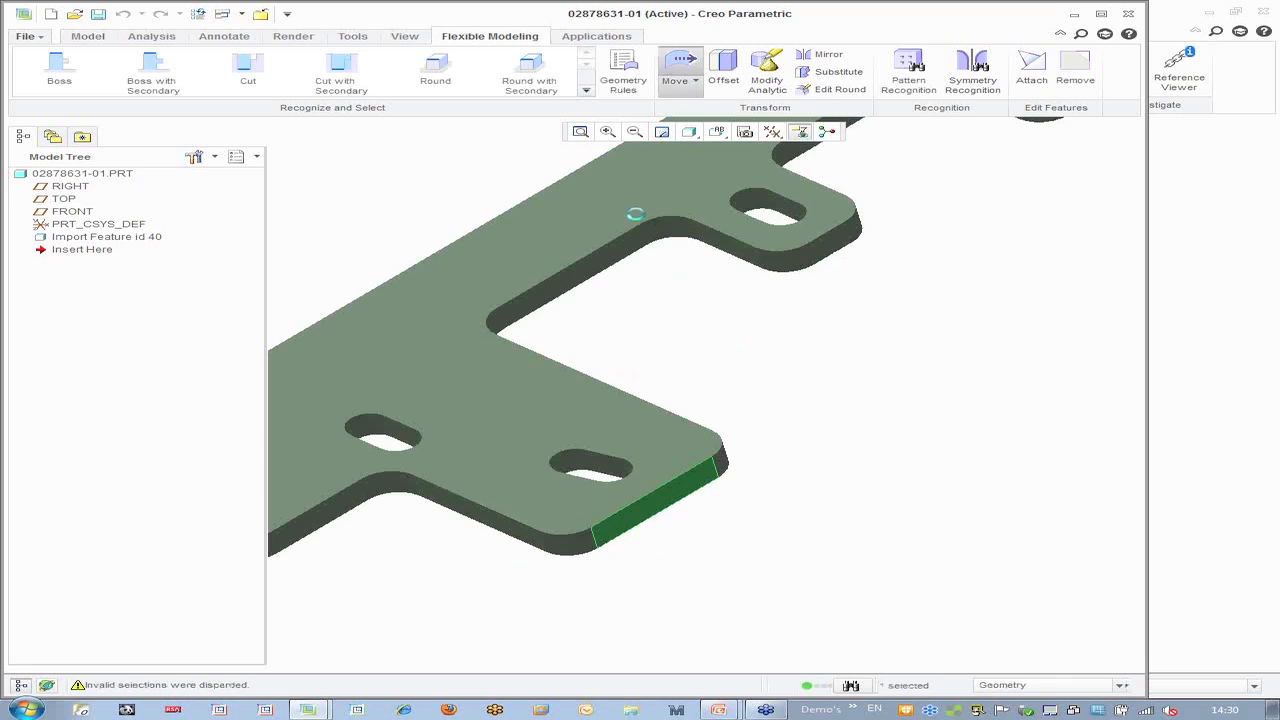
left_click(677, 62)
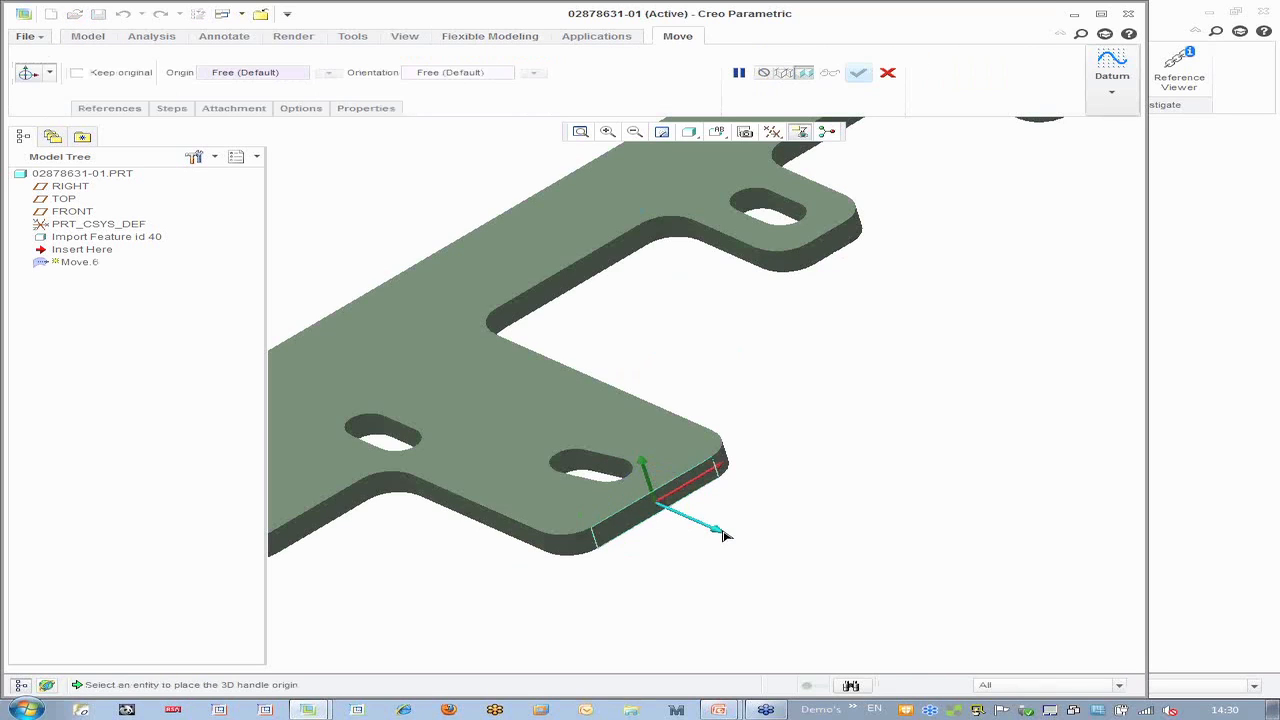
left_click_drag(725, 535, 840, 552)
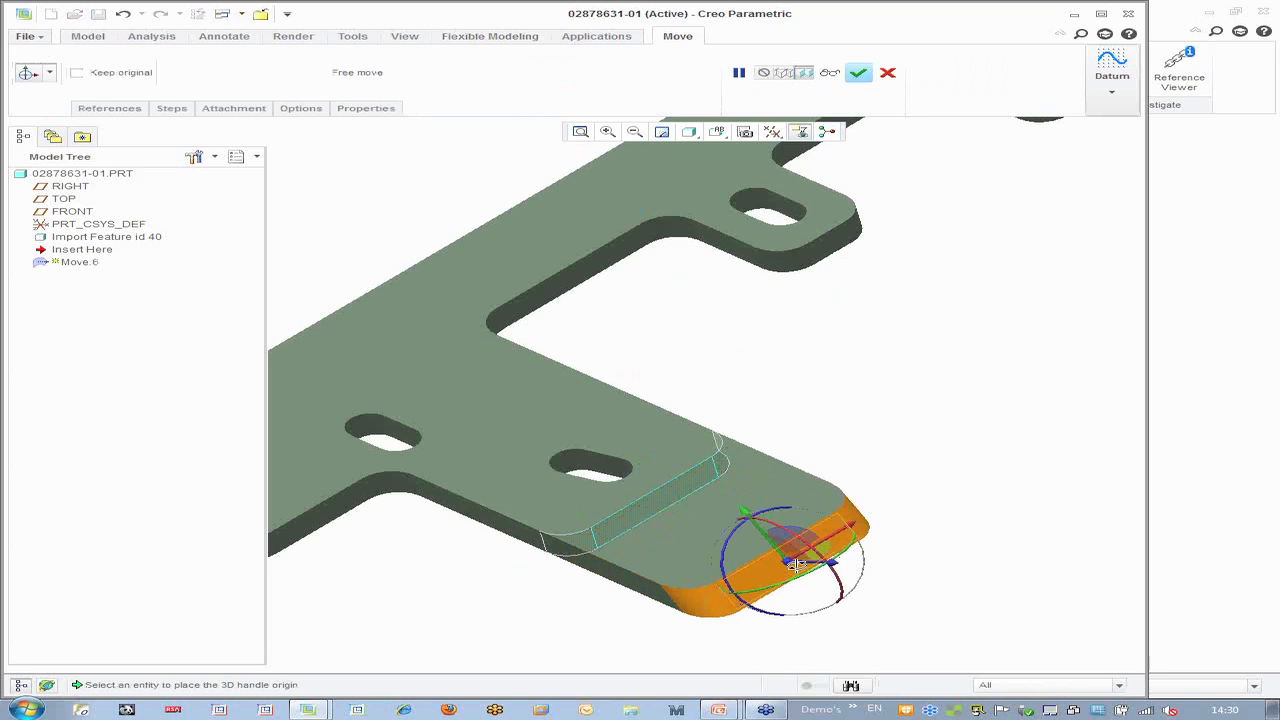
middle_click_drag(796, 565, 816, 552)
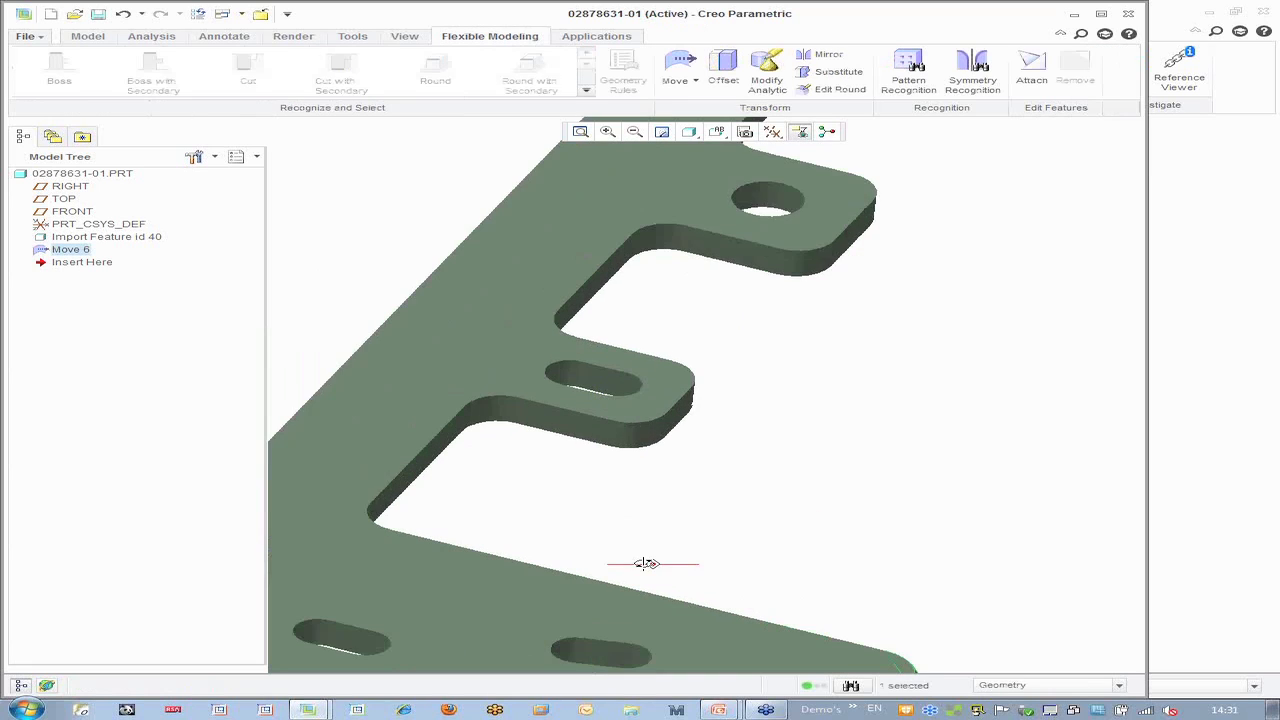
Select the middle tab's whole slot as a cut together with the tab's end face, and move both outward to lengthen the tab
middle_click_drag(650, 564, 643, 572)
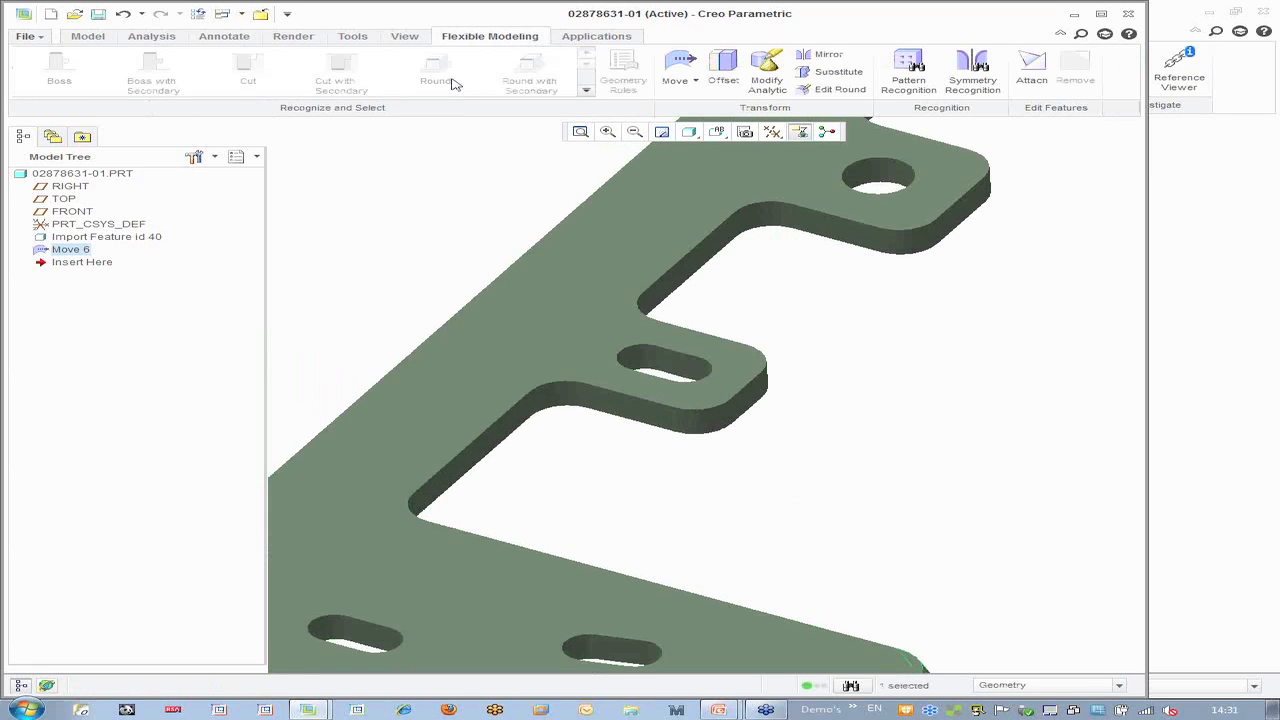
left_click(686, 366)
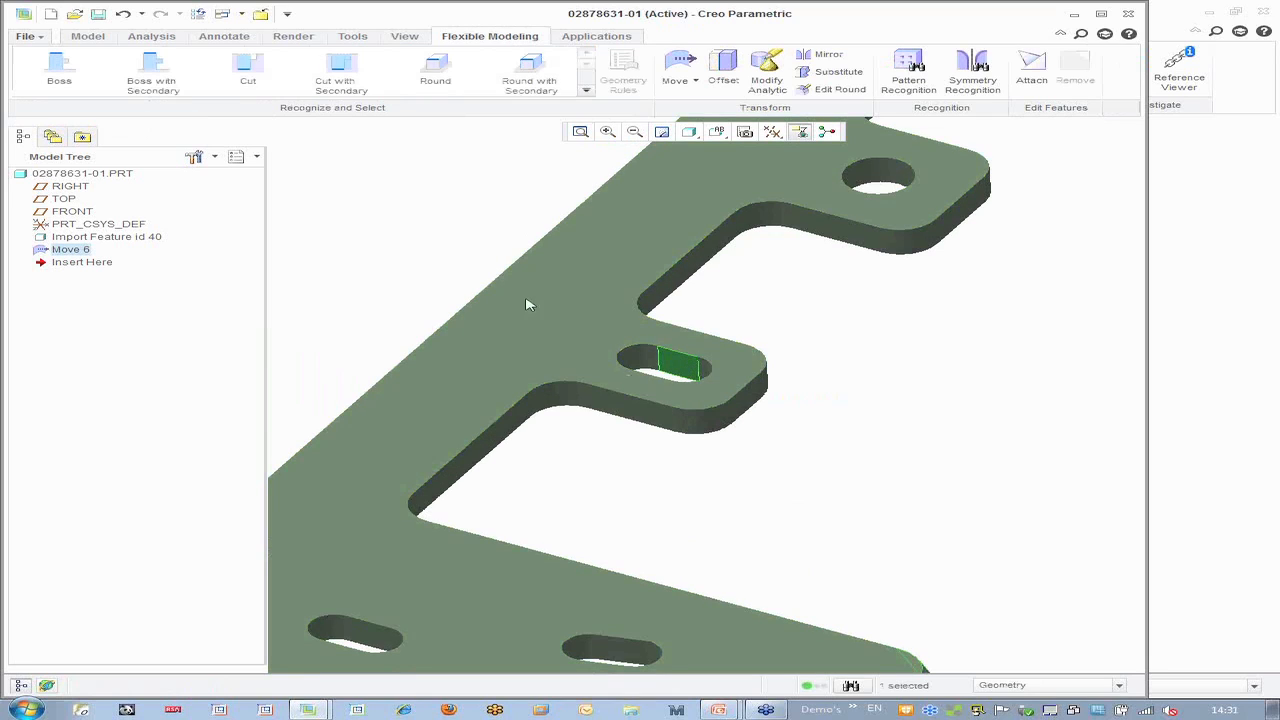
left_click(248, 68)
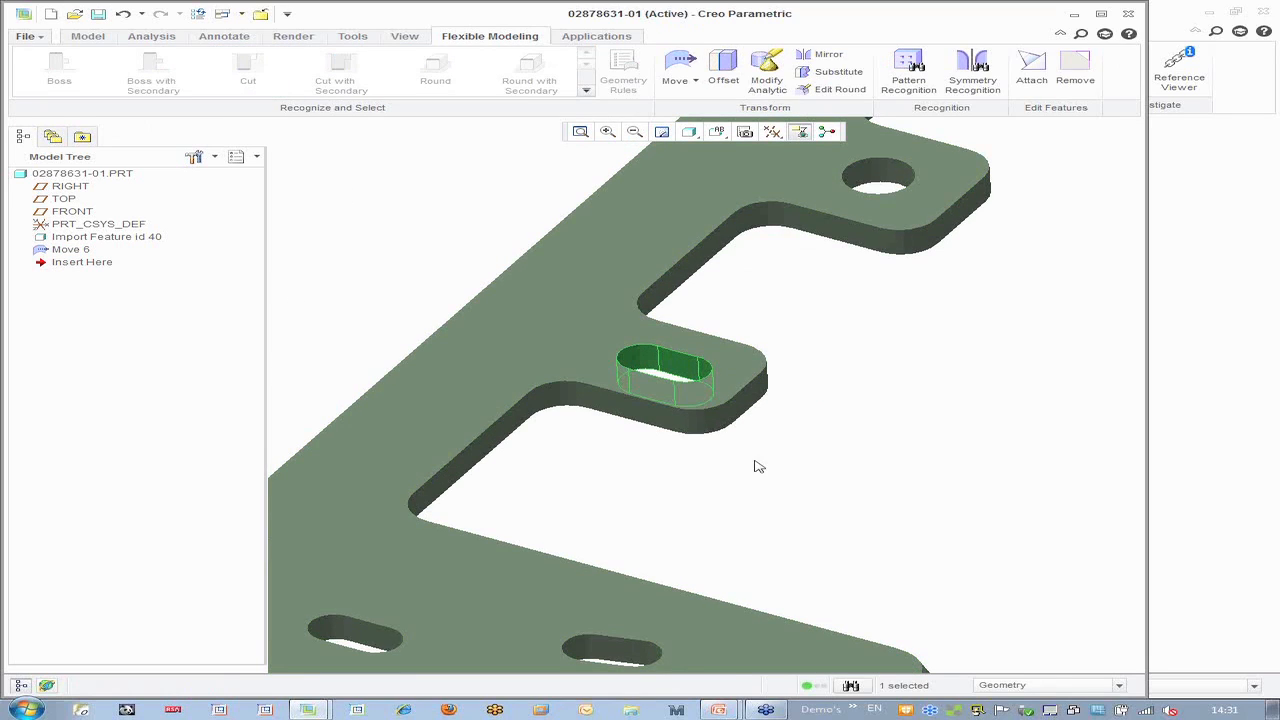
left_click(752, 403, "ctrl")
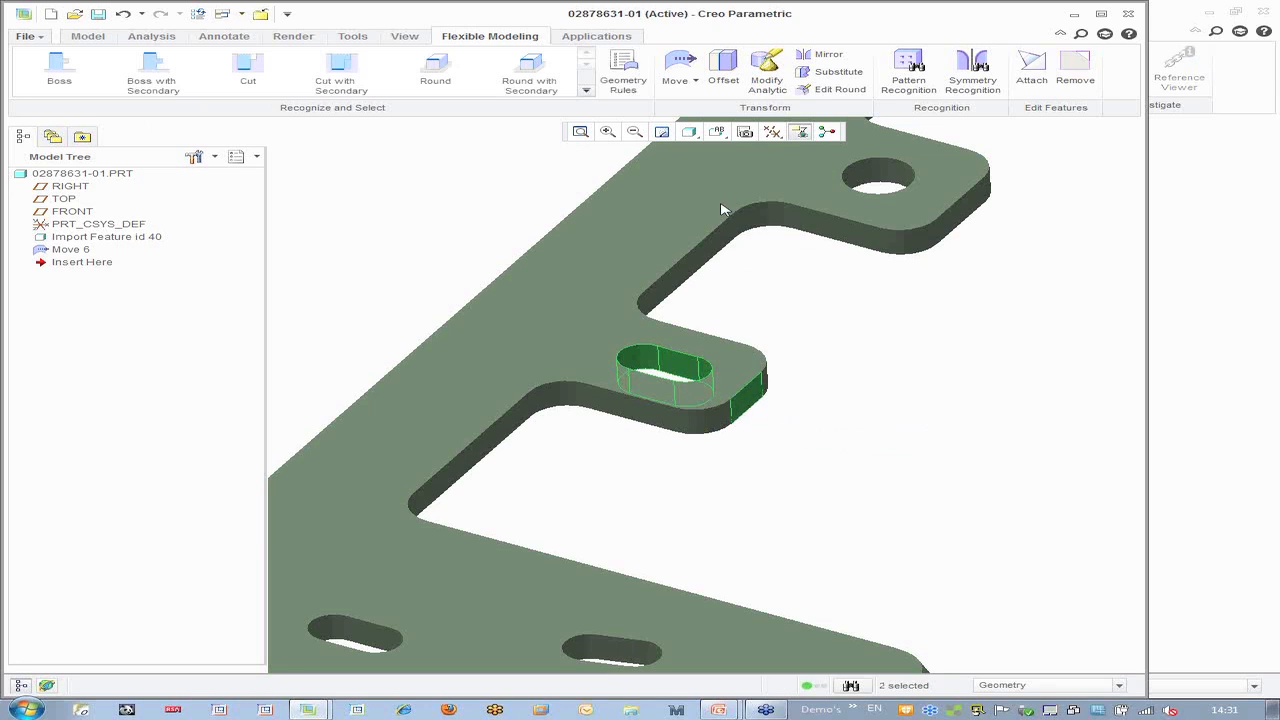
left_click(681, 62)
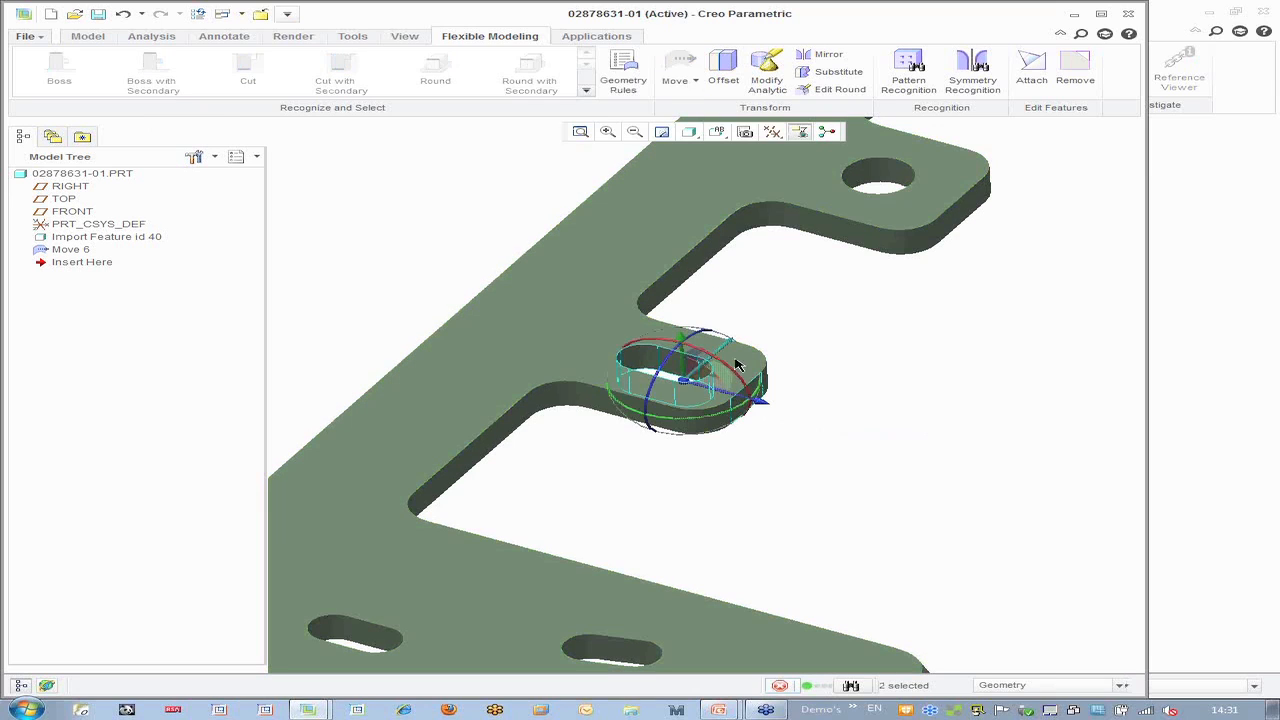
left_click_drag(776, 408, 885, 447)
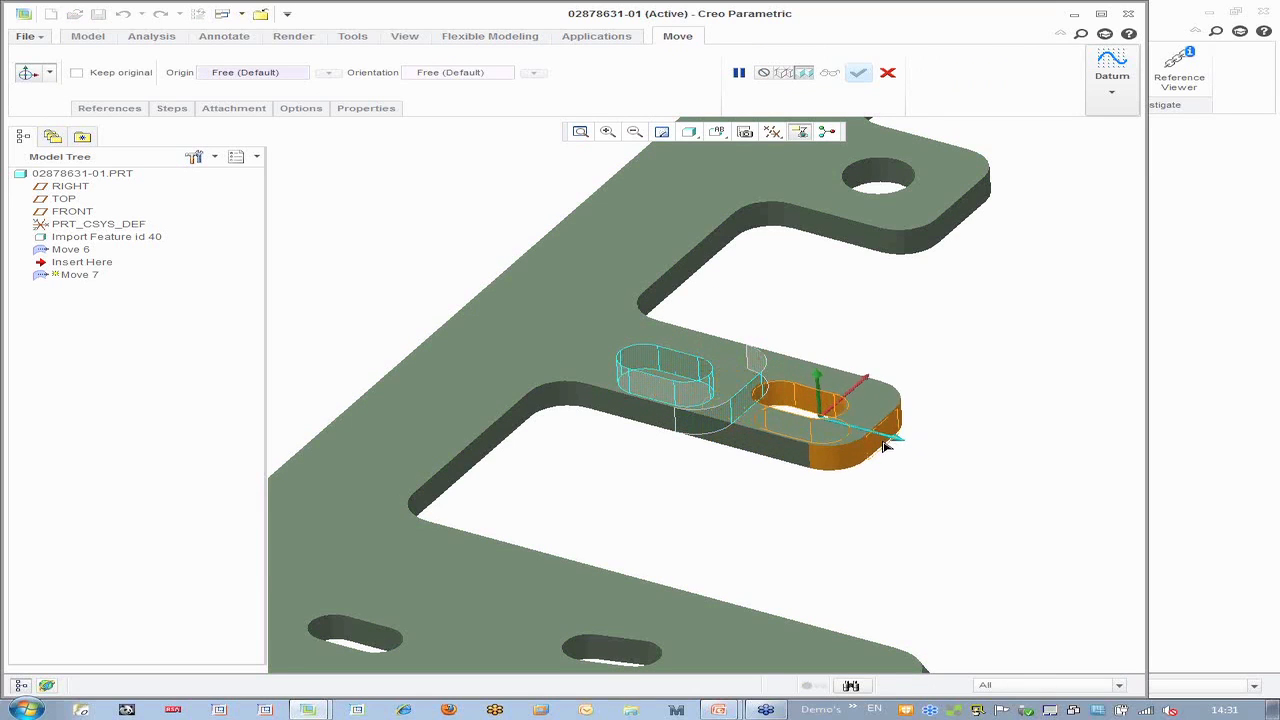
middle_click(834, 571)
left_click(837, 574)
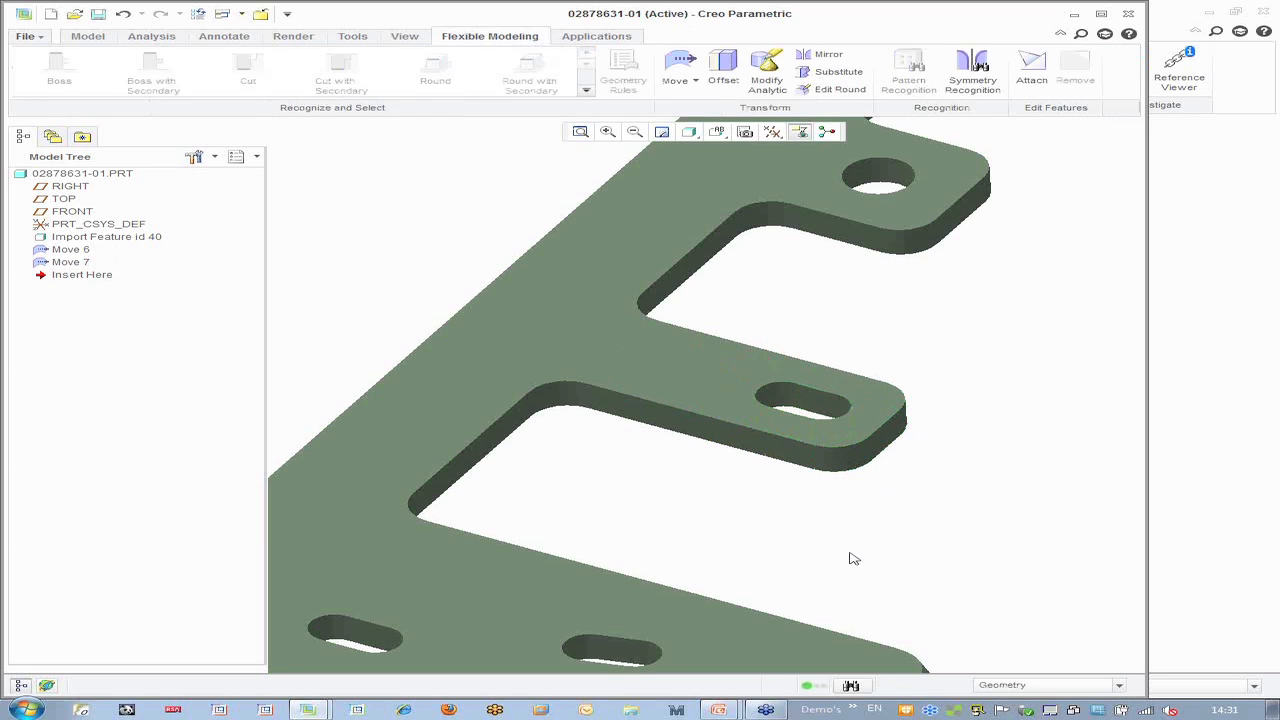
Switch to the 0287.ASM window and examine how the bracket and bolt sit on the modified plate
scroll(825, 603, "up", 3)
scroll(914, 418, "down", 1)
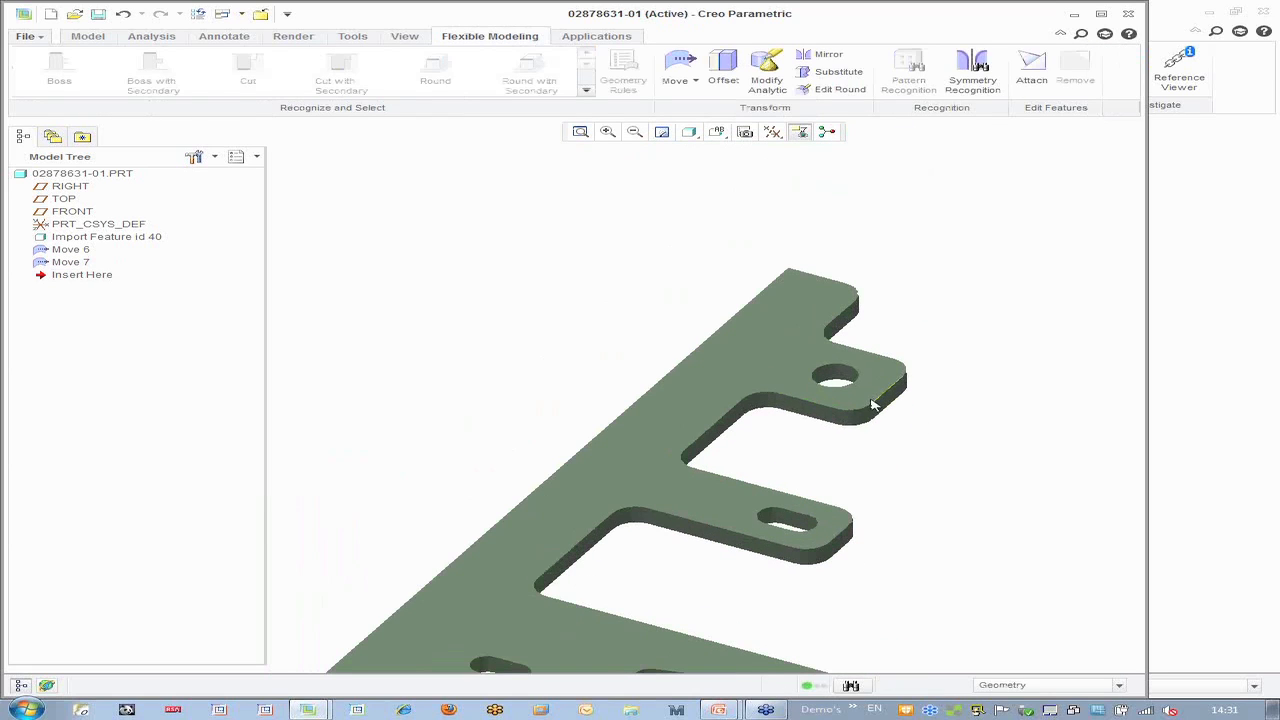
middle_click_drag(871, 394, 866, 417)
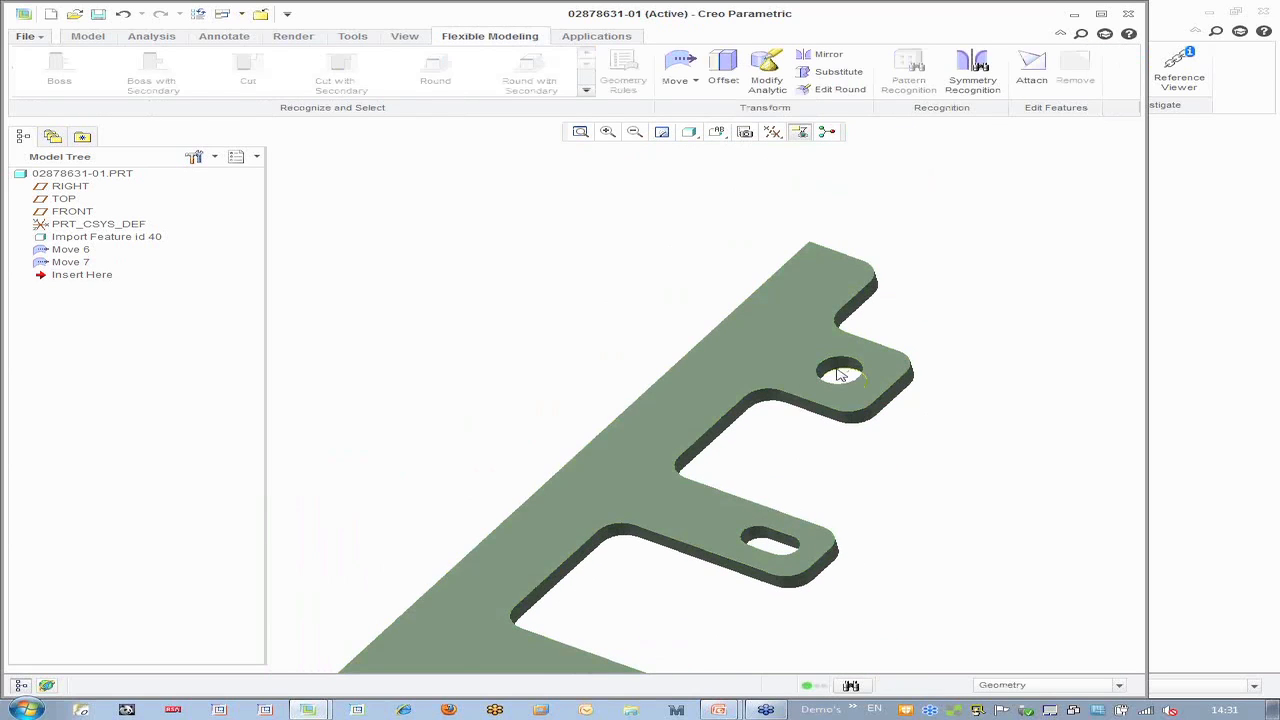
left_click(247, 13)
left_click(258, 34)
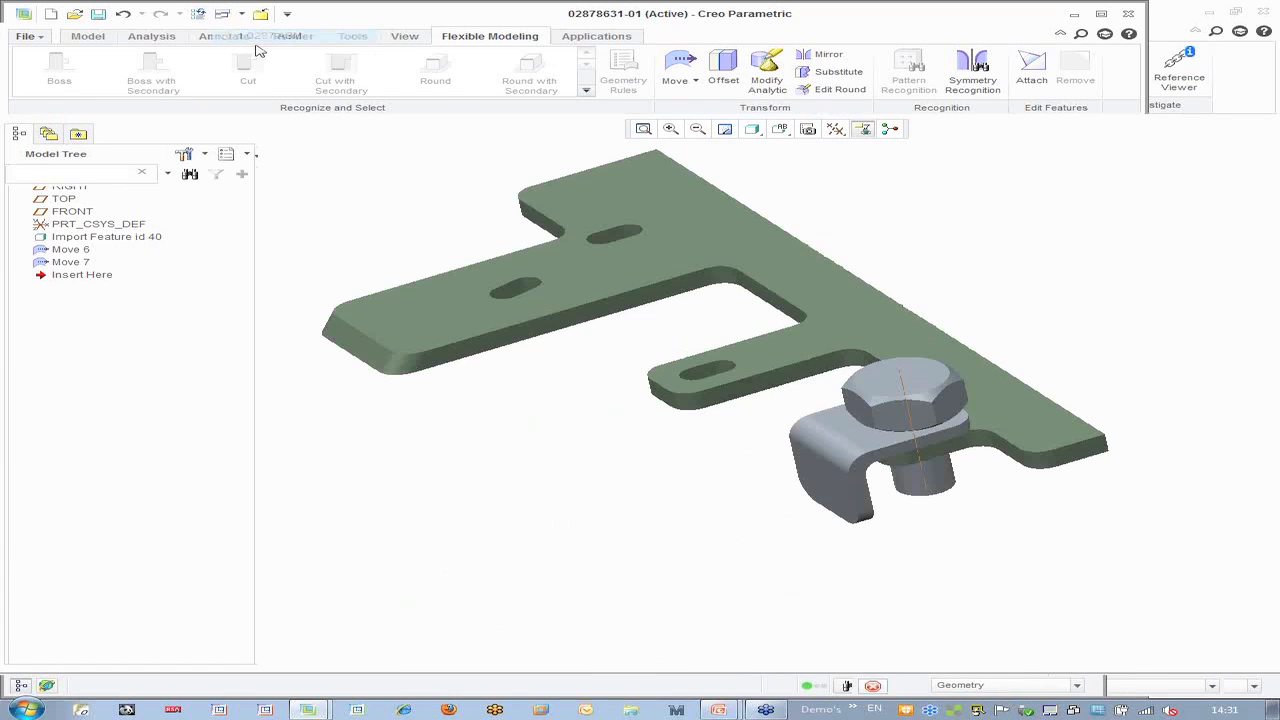
scroll(931, 470, "down", 3)
mouse_move(906, 433)
middle_mouse_down()
mouse_move(863, 399)
mouse_move(904, 437)
middle_mouse_up()
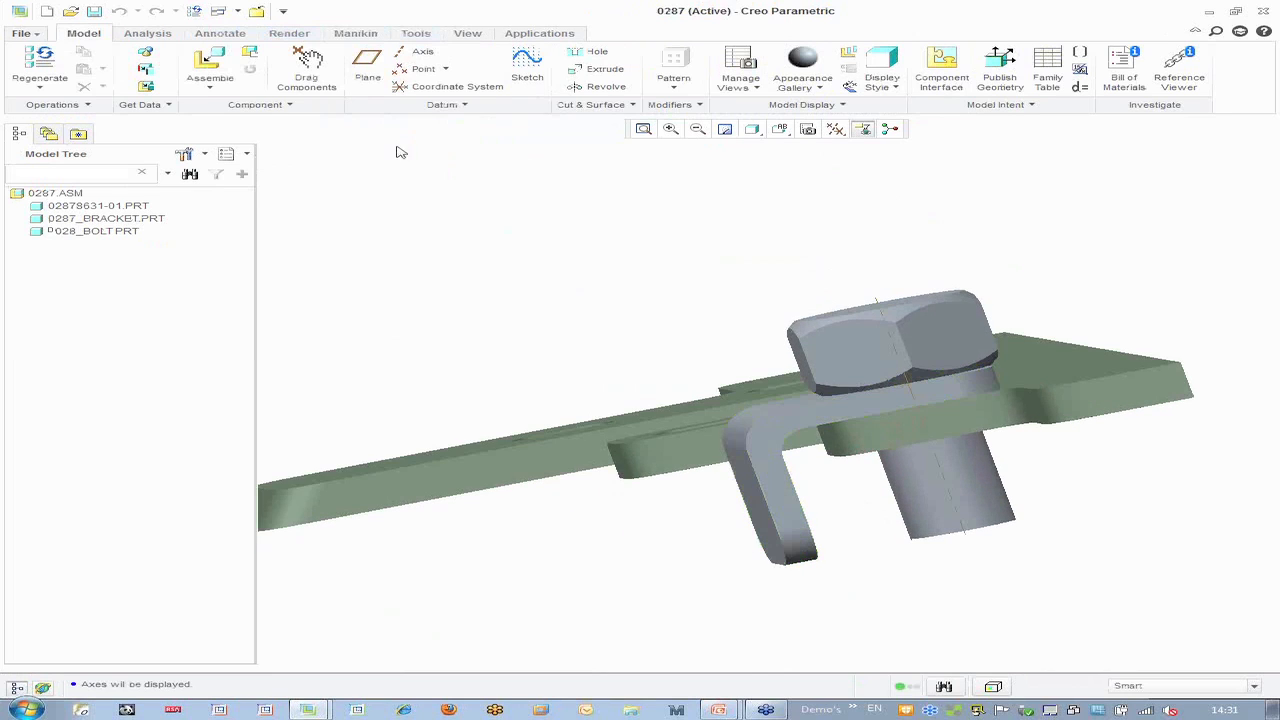
Return to the 02878631-01.PRT window, at the tab with the round hole
left_click(238, 11)
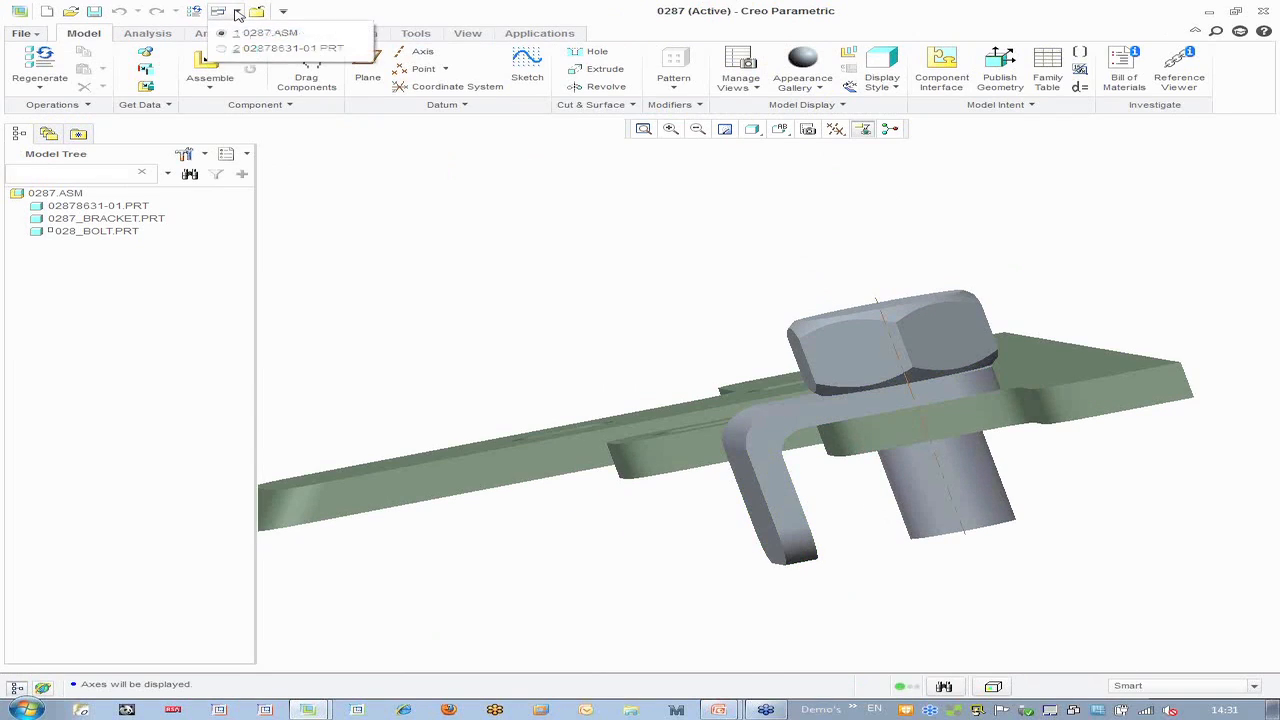
left_click(236, 49)
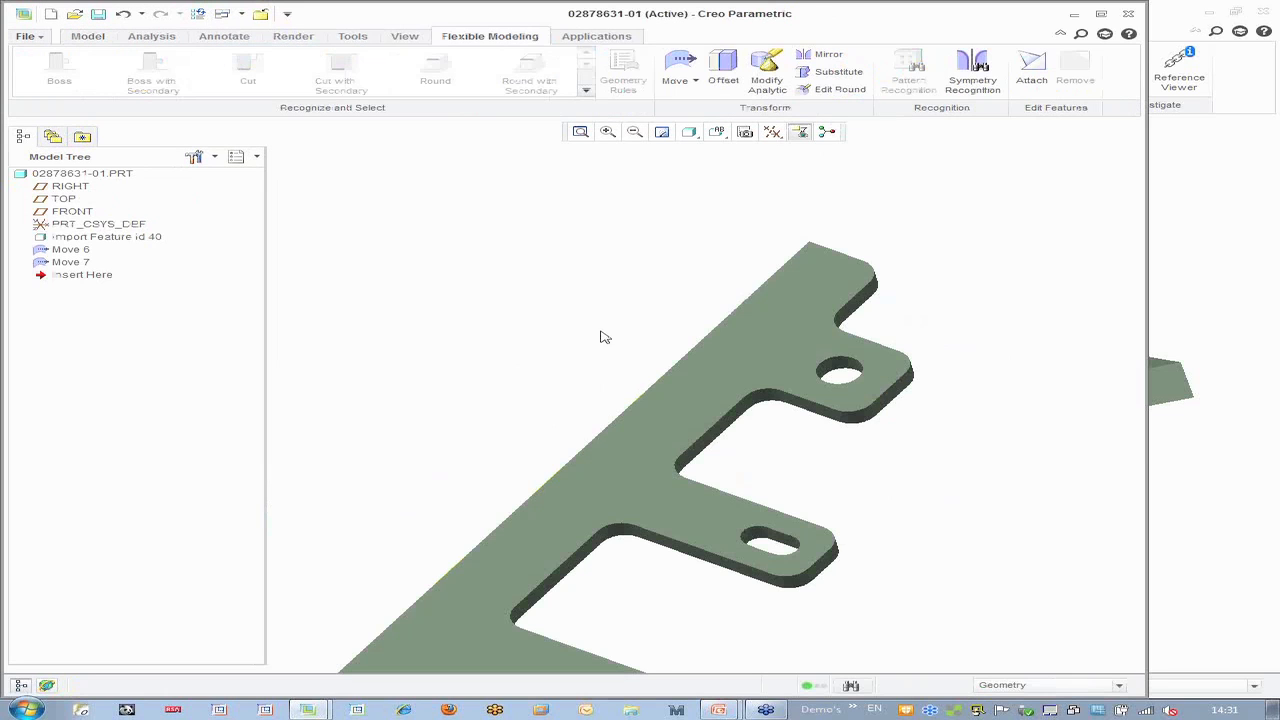
scroll(866, 355, "down", 1)
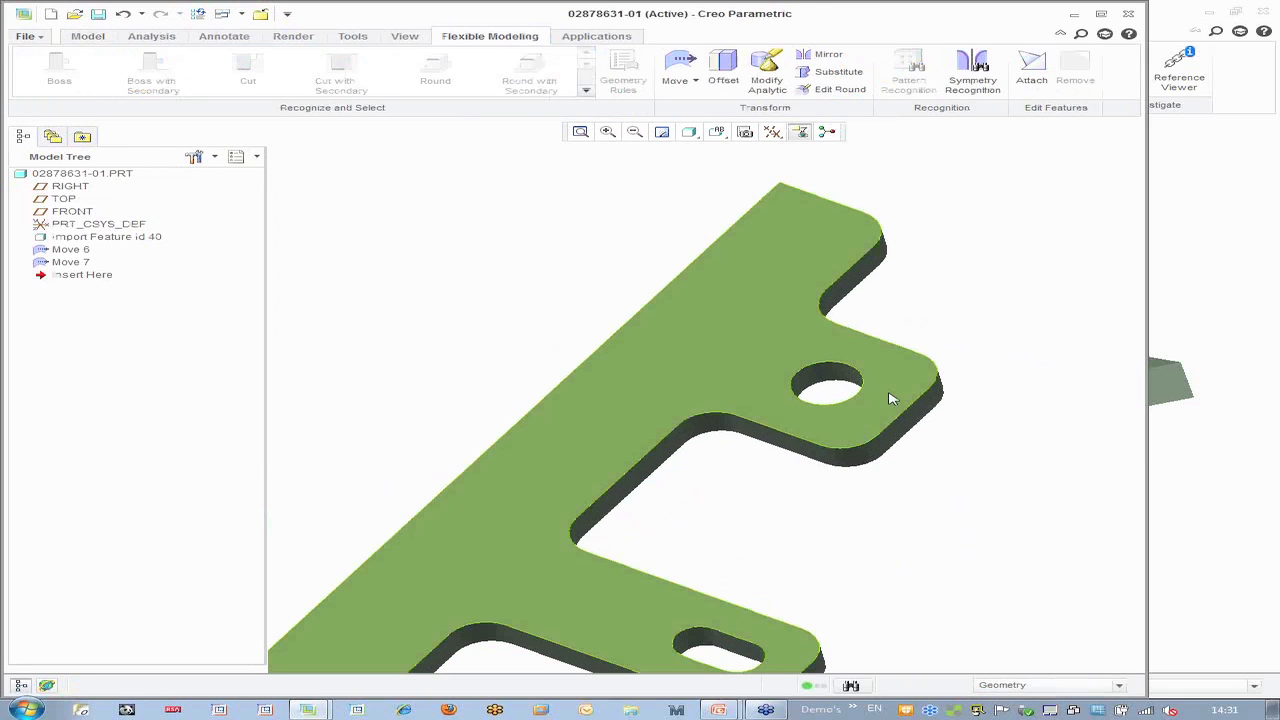
Create a datum axis through the cylindrical surface of the round hole in the tab
left_click(87, 36)
left_click(233, 57)
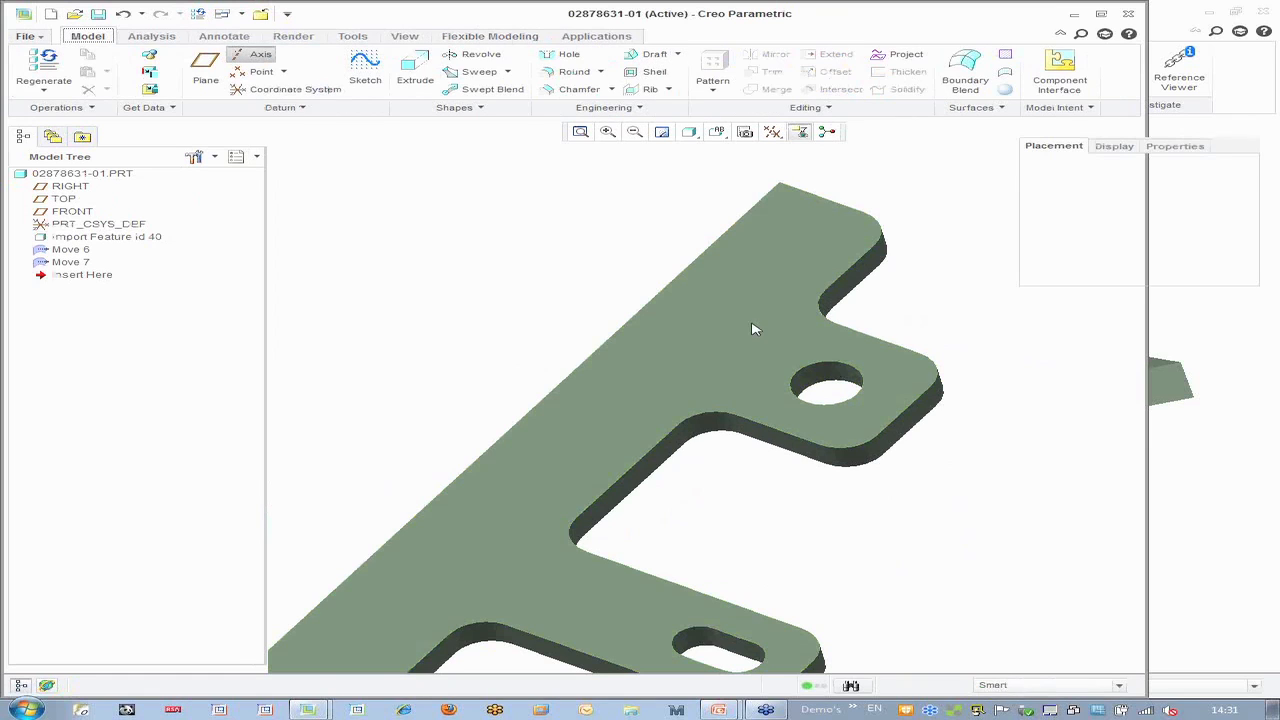
left_click(829, 382)
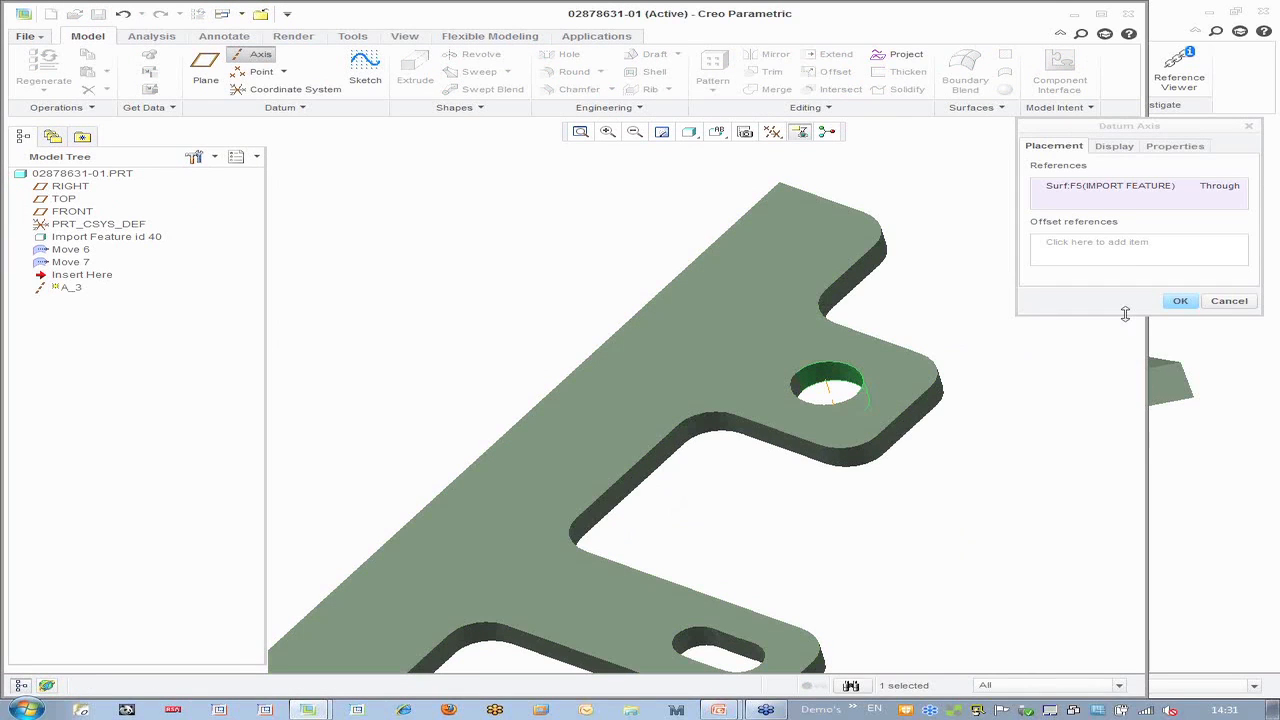
left_click(1180, 302)
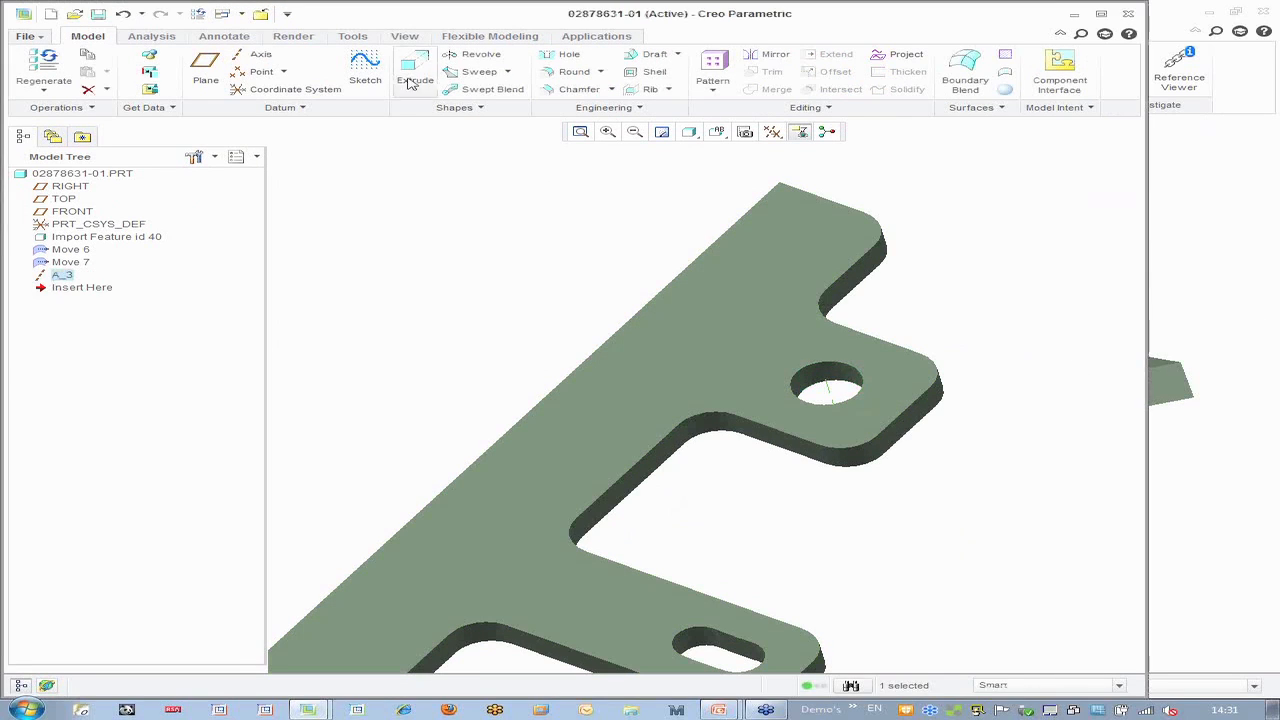
Move the round-hole tab's end face by dimension, adjusting its linear distance from the middle tab's end face
left_click(491, 40)
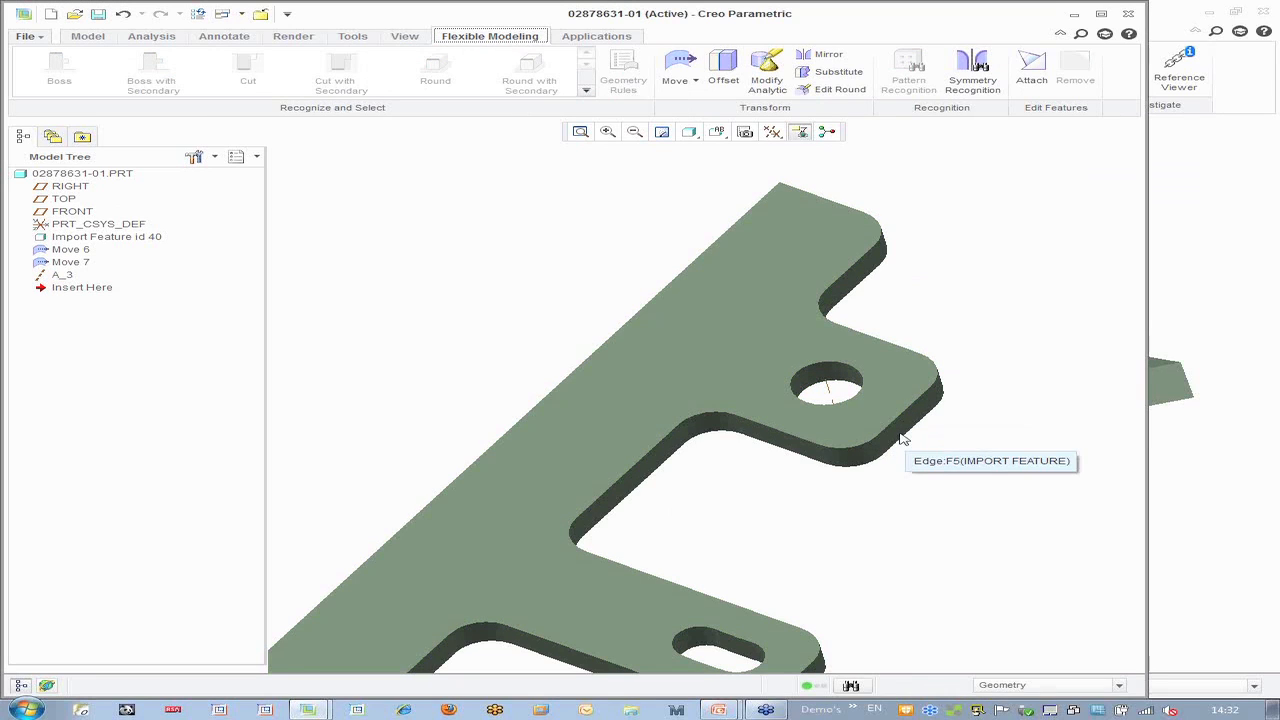
left_click(907, 430)
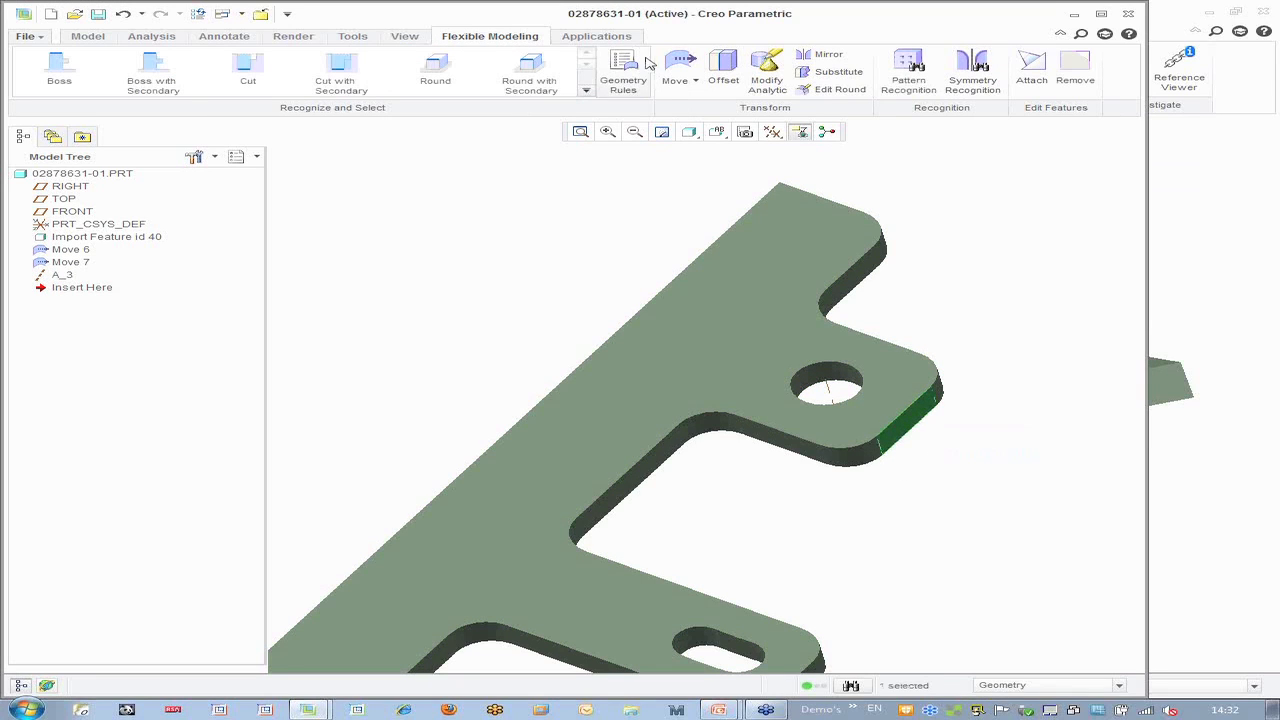
left_click(683, 78)
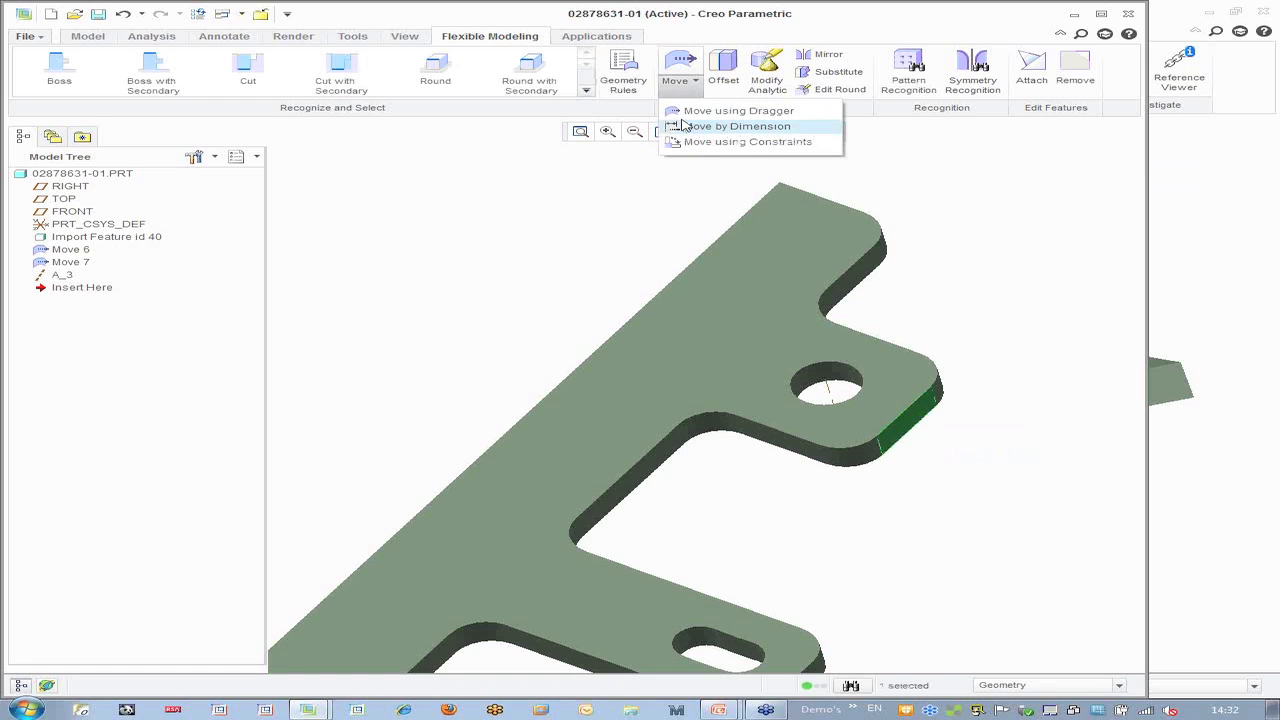
left_click(737, 126)
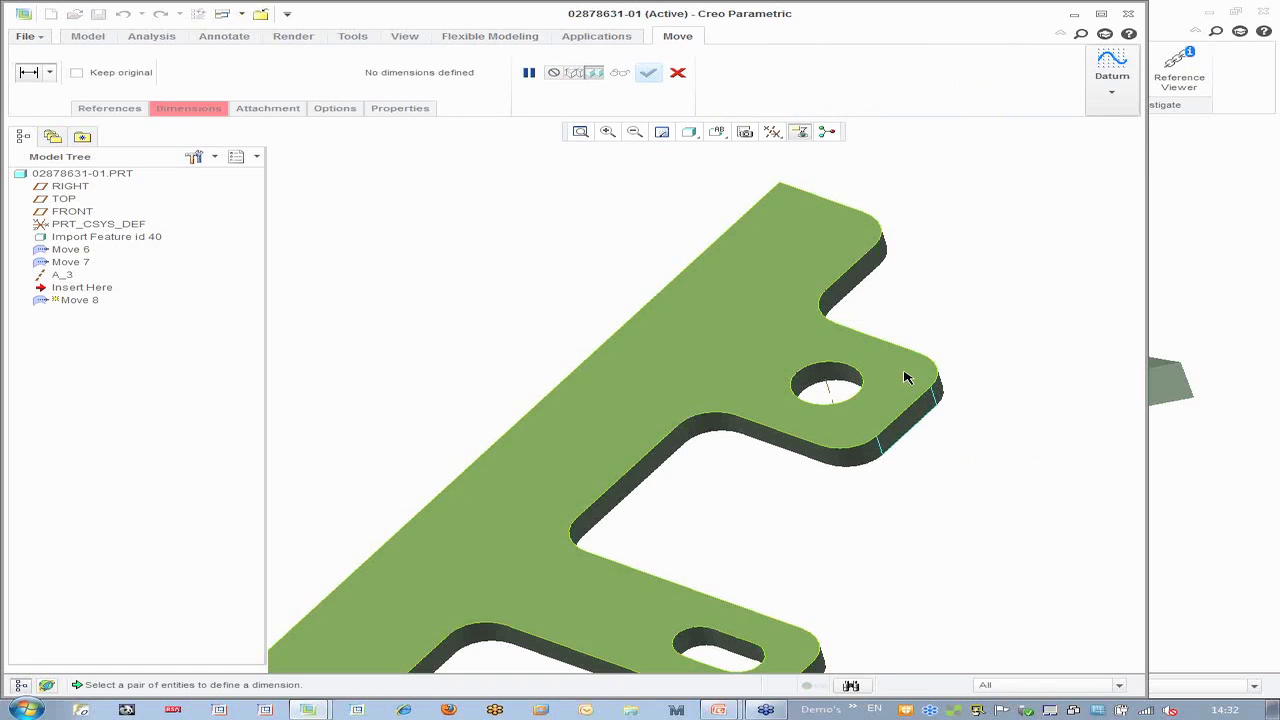
scroll(866, 322, "up", 2)
scroll(922, 440, "down", 1)
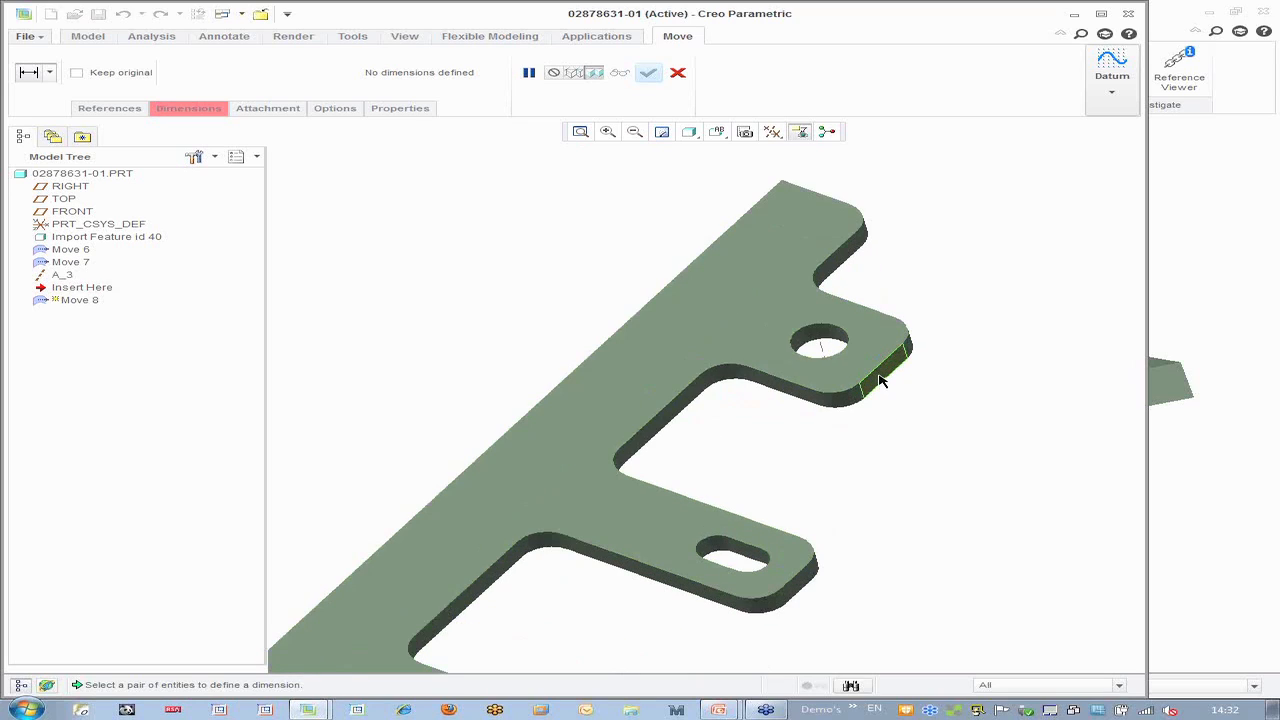
left_click(880, 380)
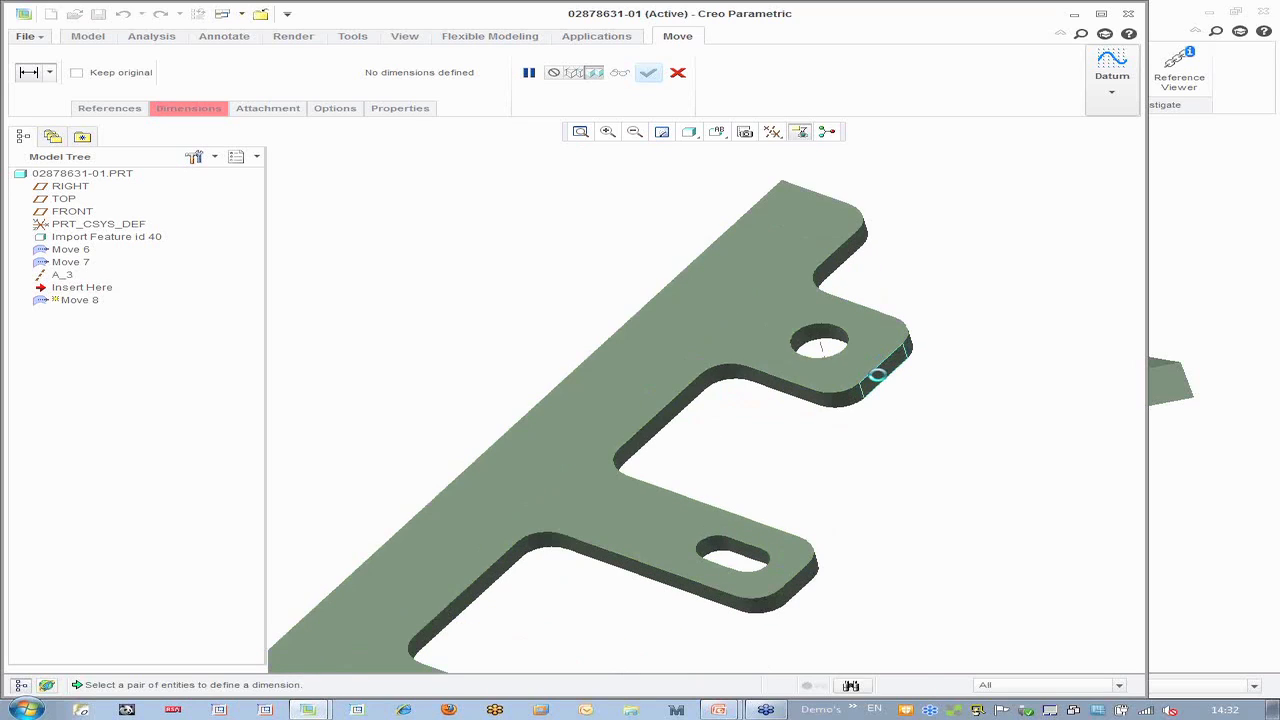
left_click(797, 588, "ctrl")
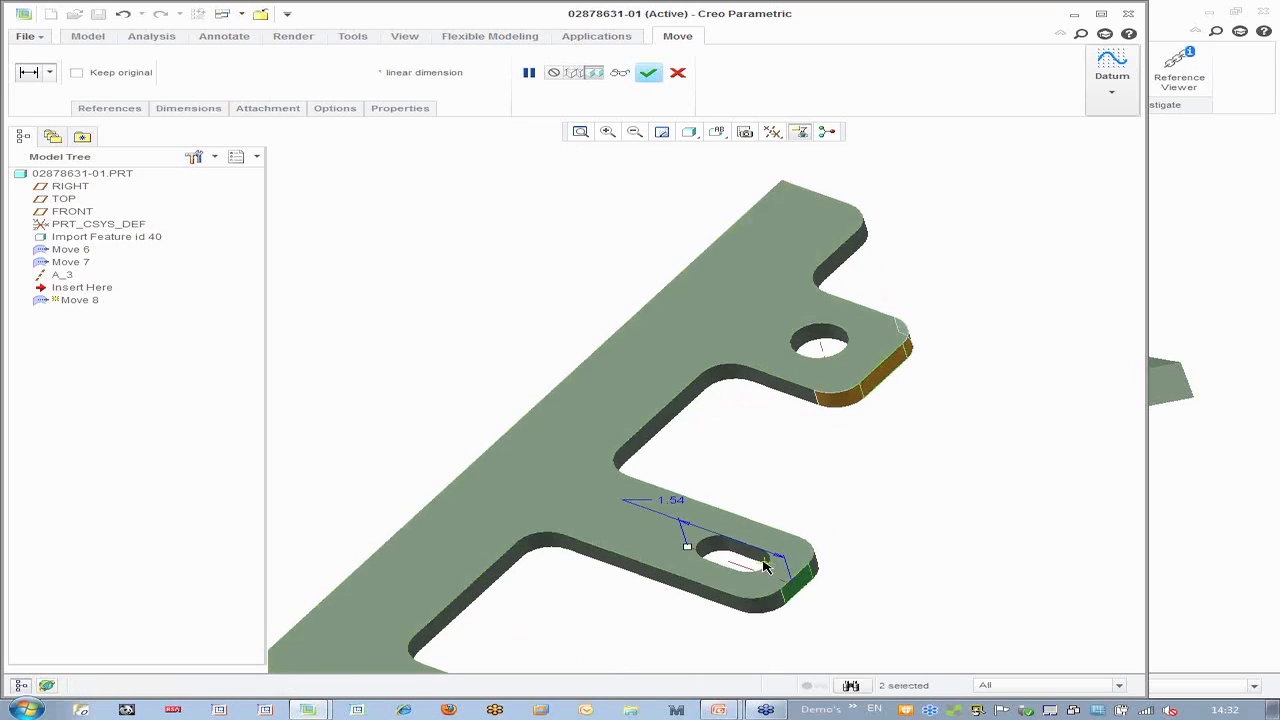
double_click(670, 498)
type("1")
scroll(787, 458, "down", 1)
middle_click(787, 458)
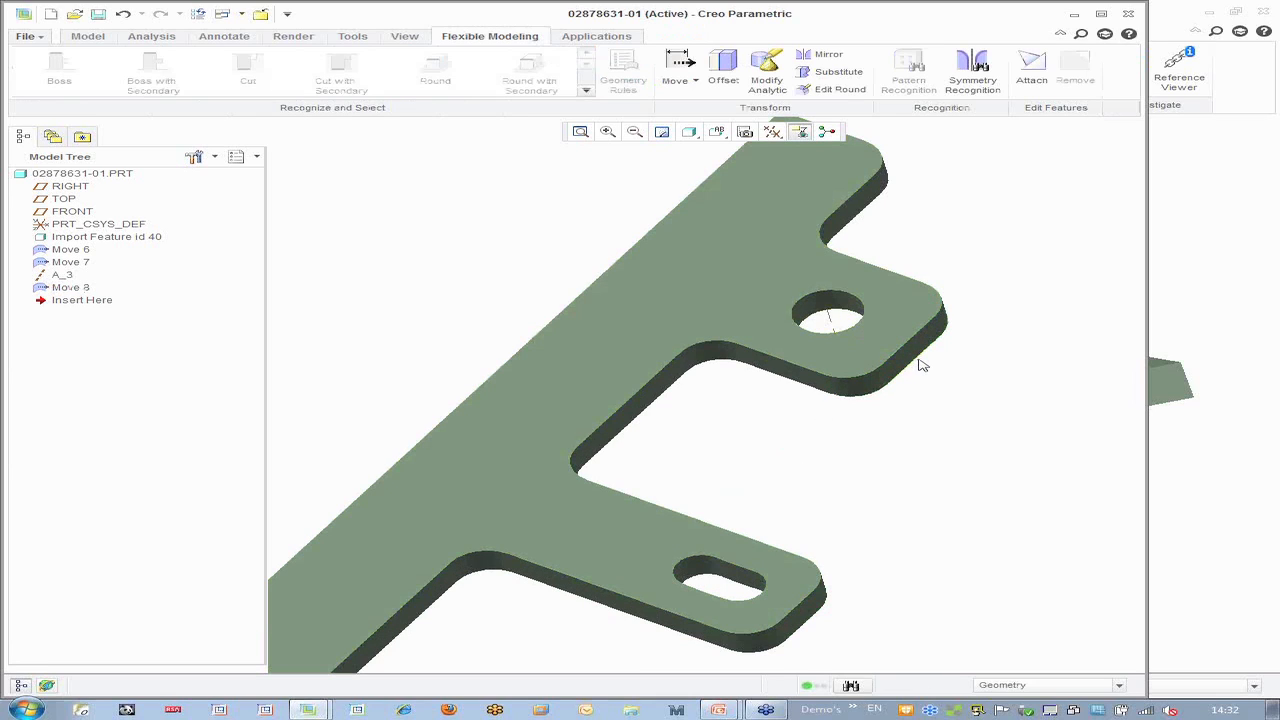
Start a Move by Dimension on the round hole's surface and include datum axis A_3 among the moved datums
left_click(830, 302)
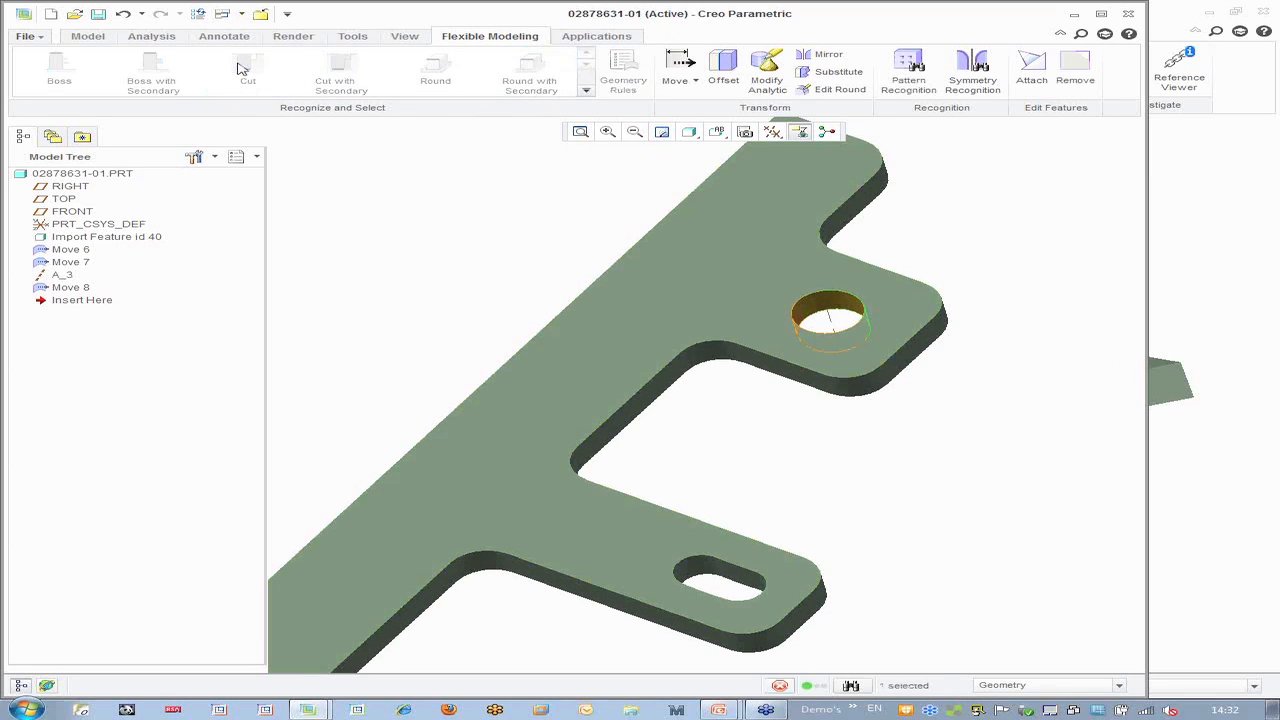
left_click(674, 66)
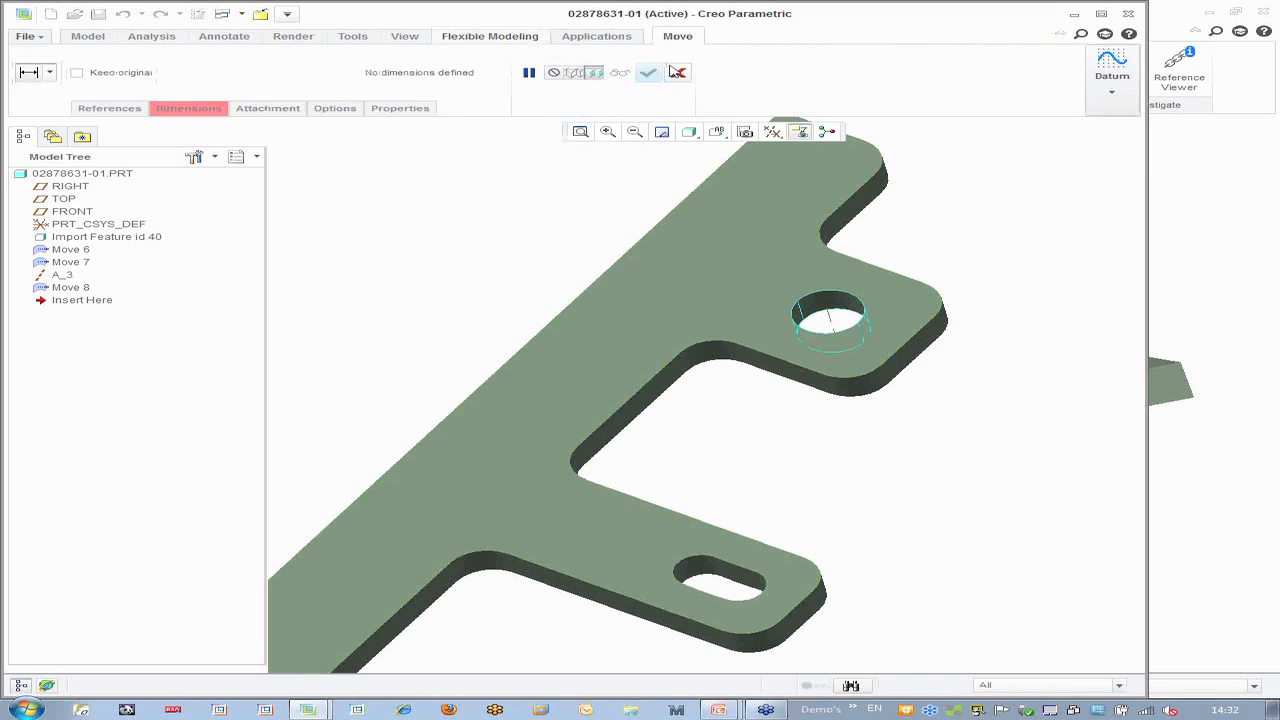
left_click(105, 108)
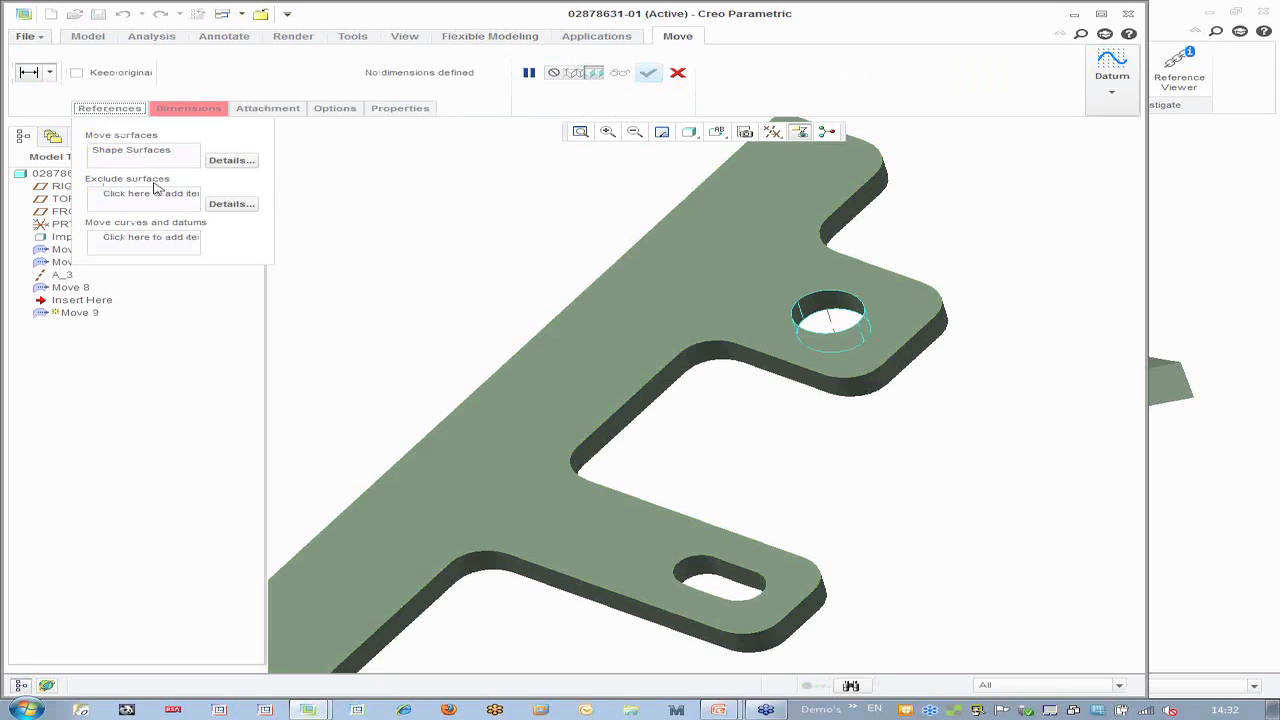
left_click(152, 237)
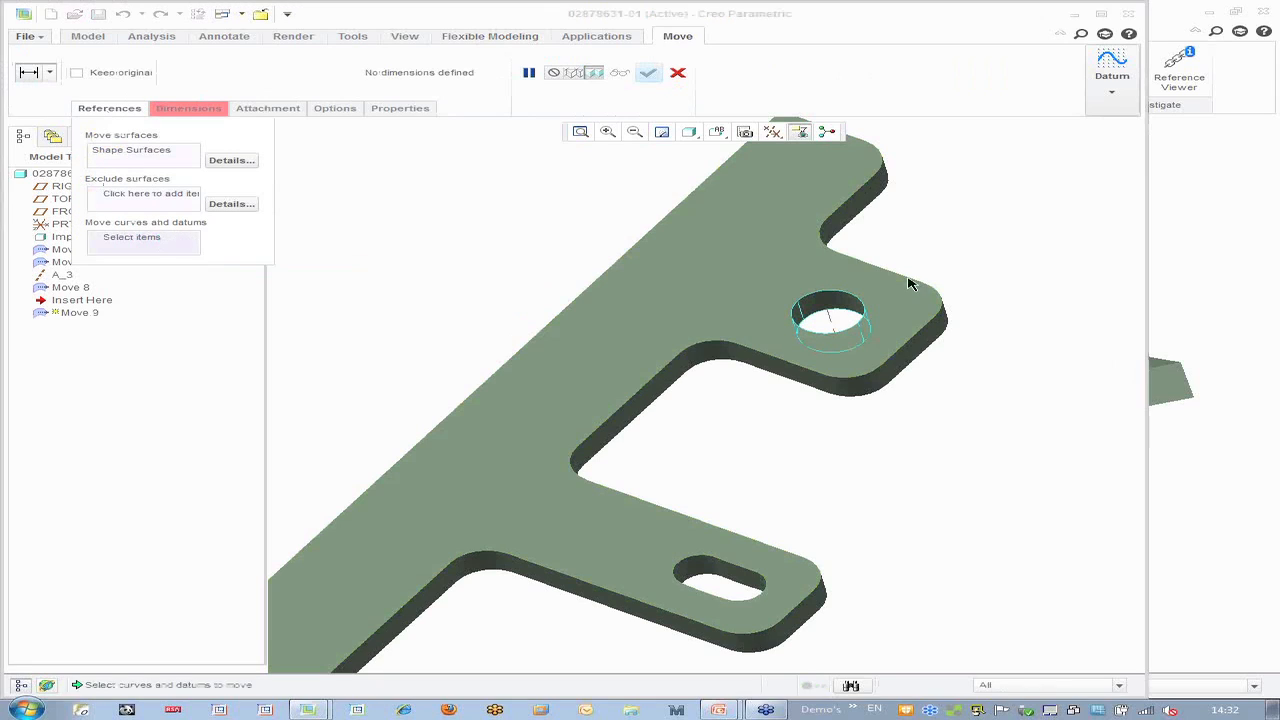
left_click(833, 322)
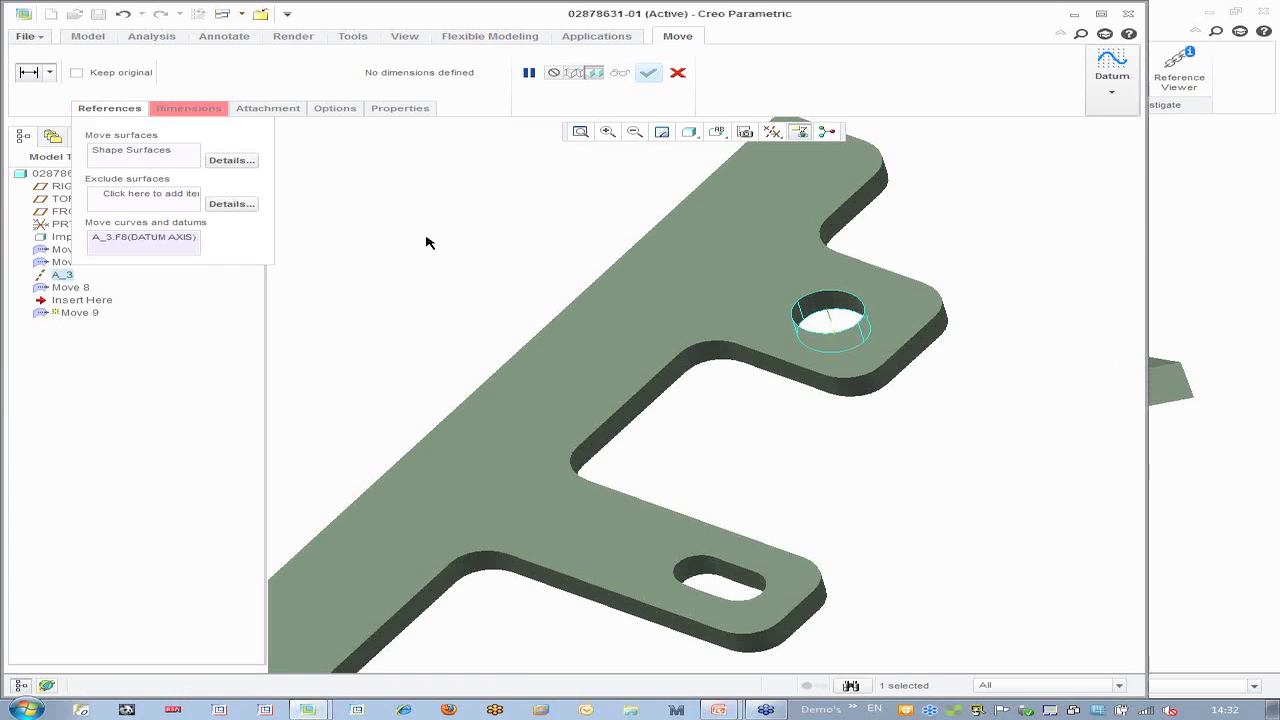
Define the hole's move with a linear dimension between the tab's end face and axis A_3, and complete the feature
left_click(180, 110)
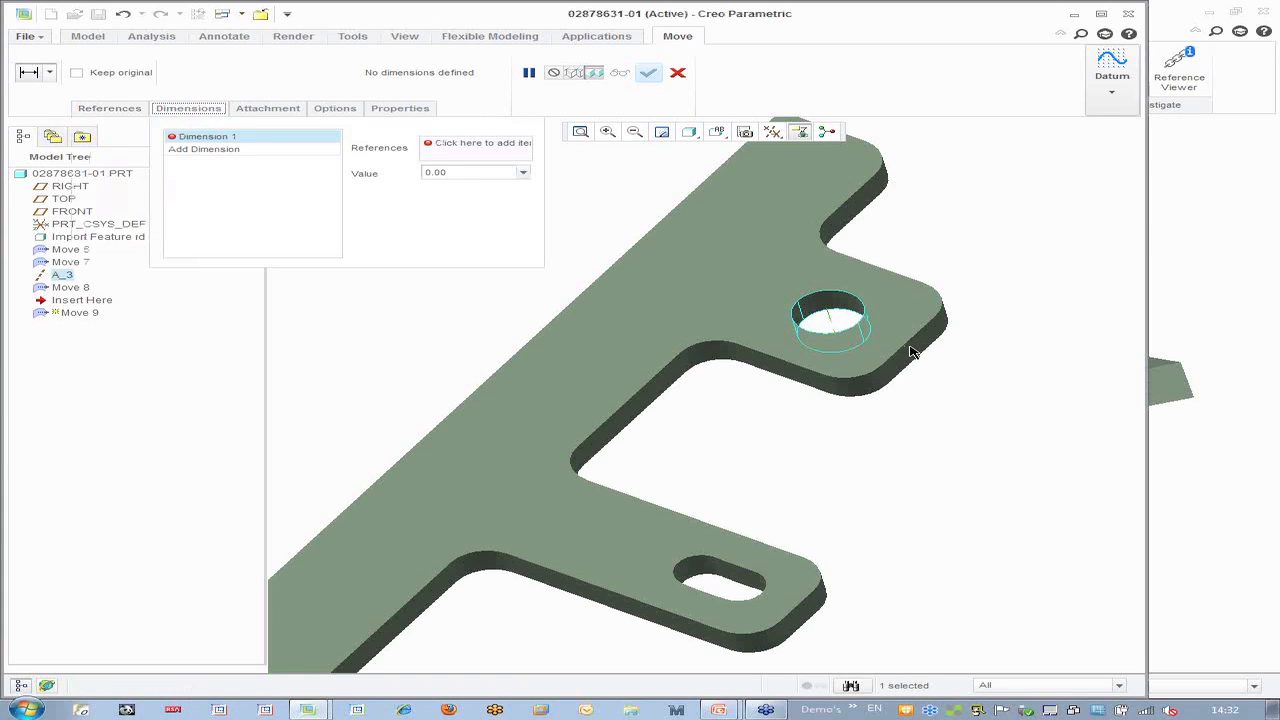
left_click(488, 146)
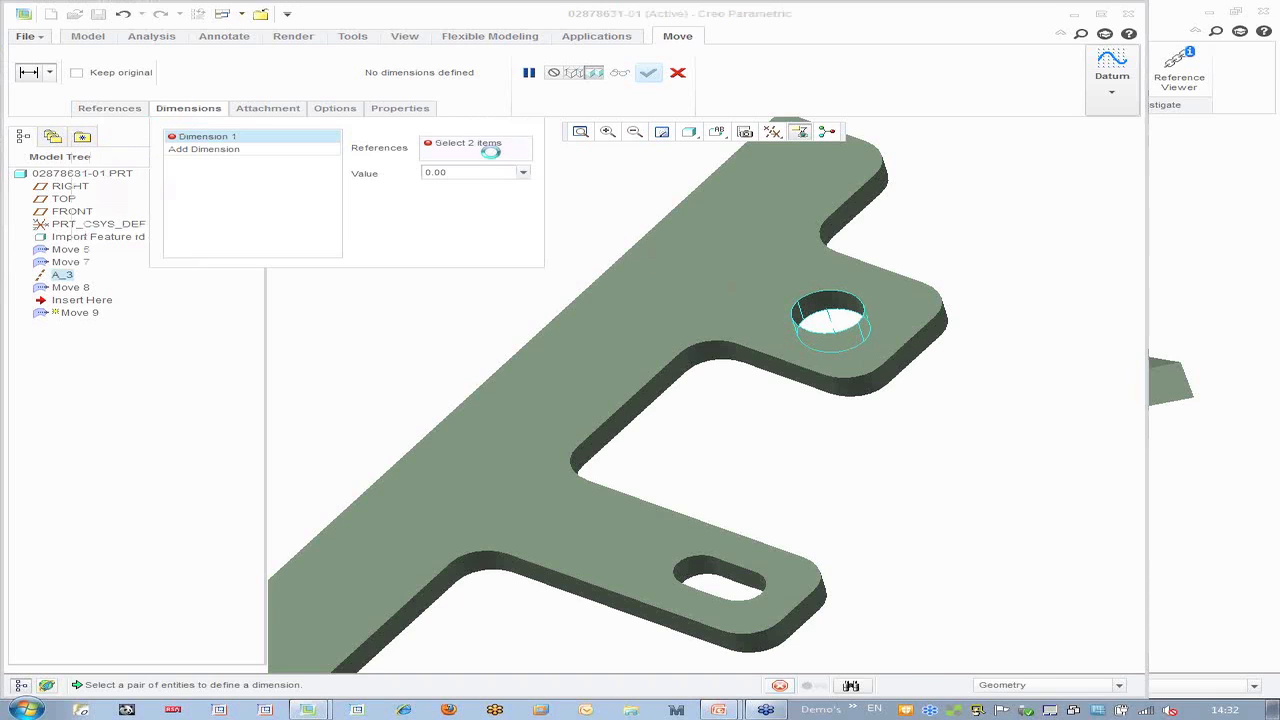
left_click(910, 352)
left_click(831, 327)
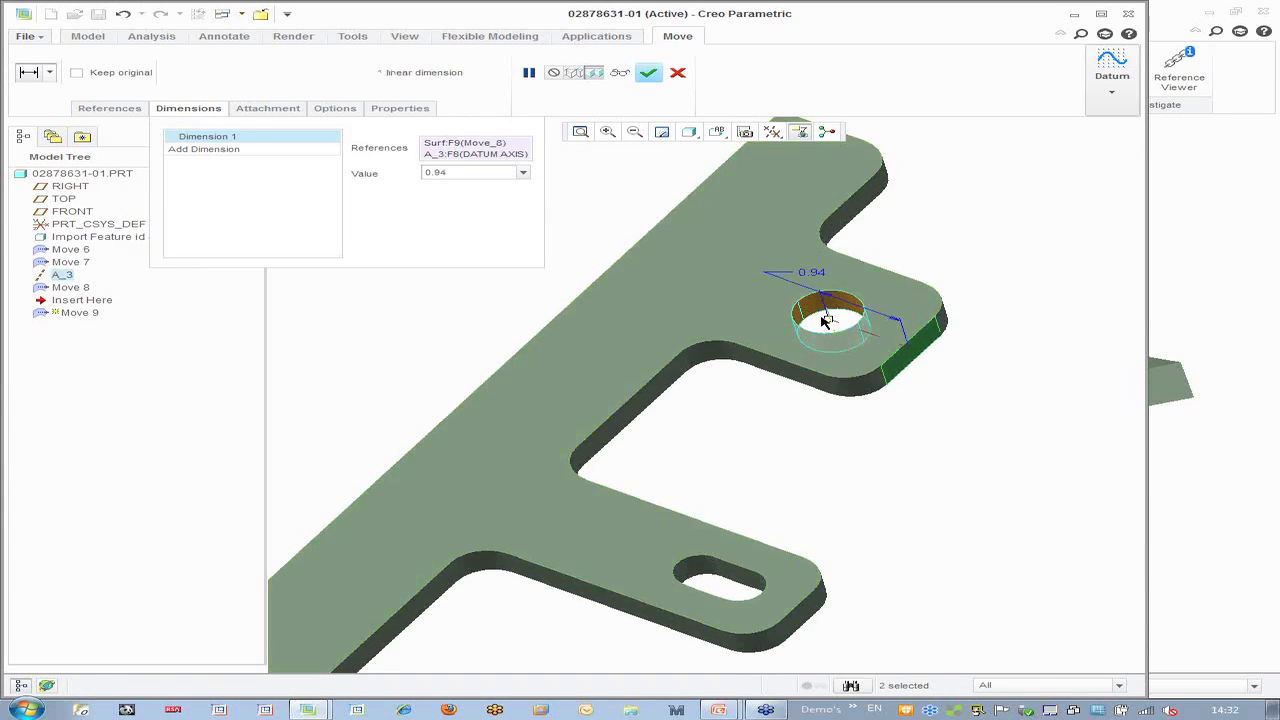
middle_click(625, 204)
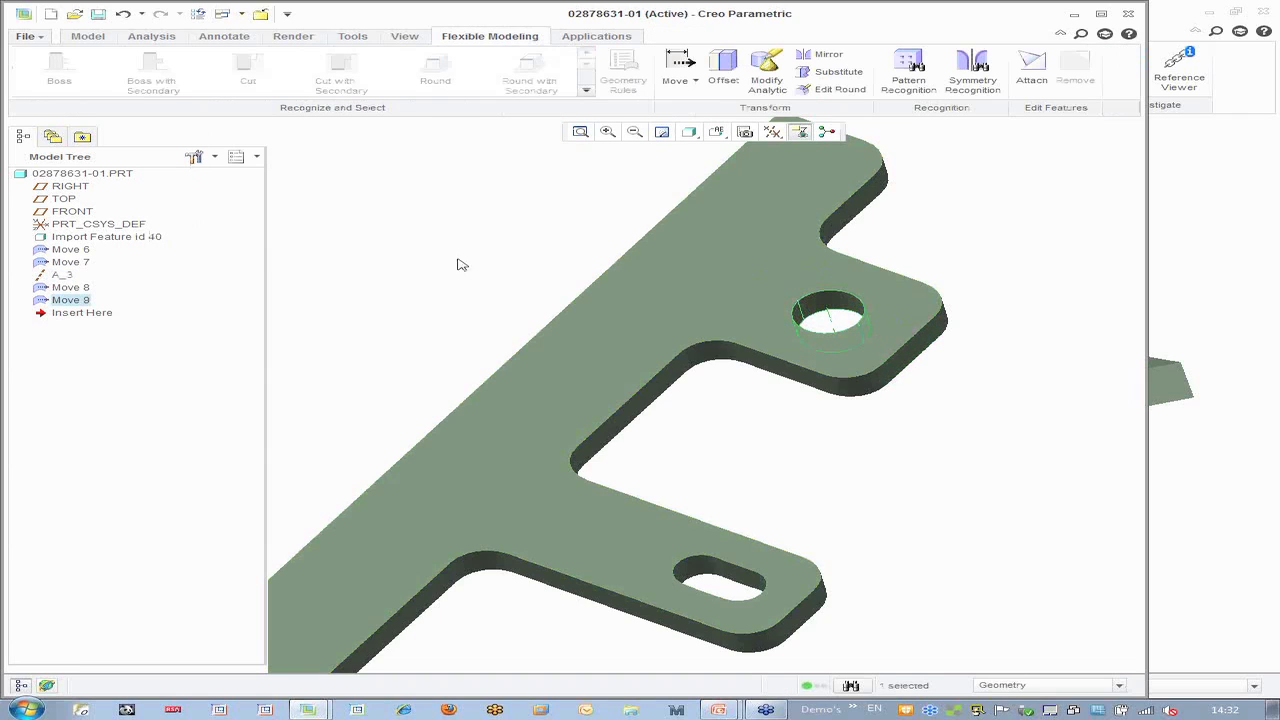
left_click(530, 321)
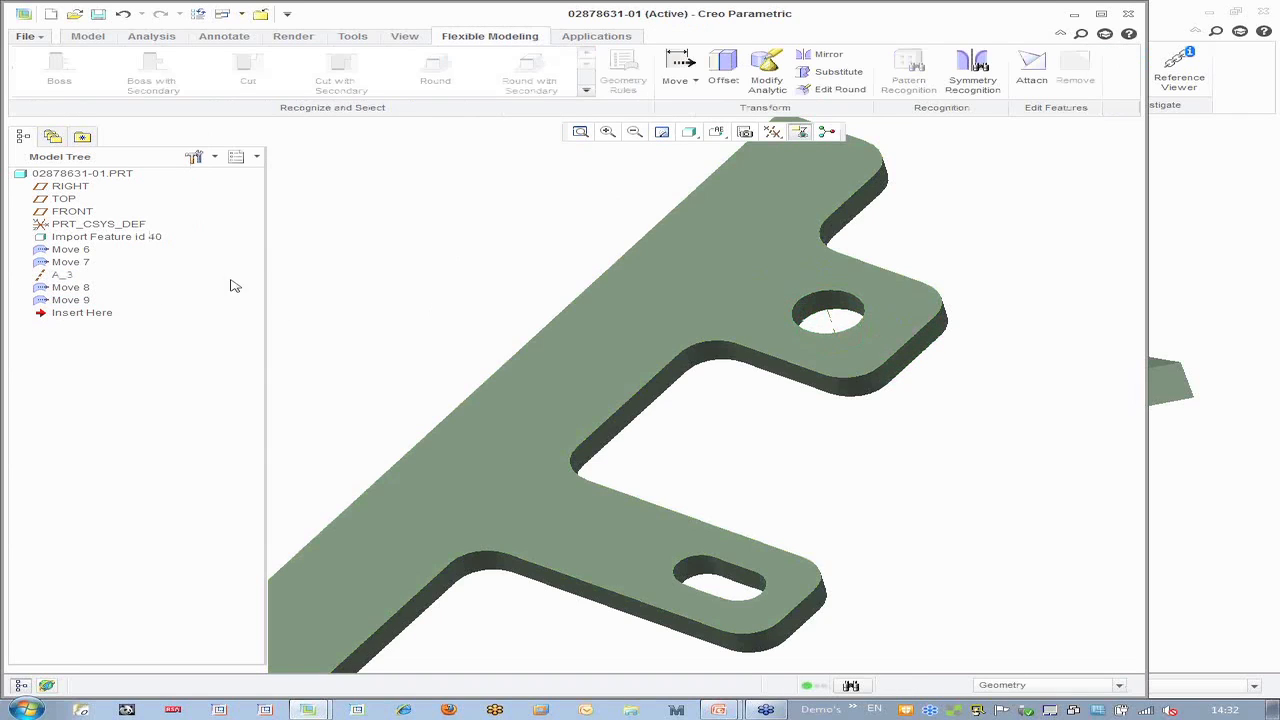
left_click(68, 262)
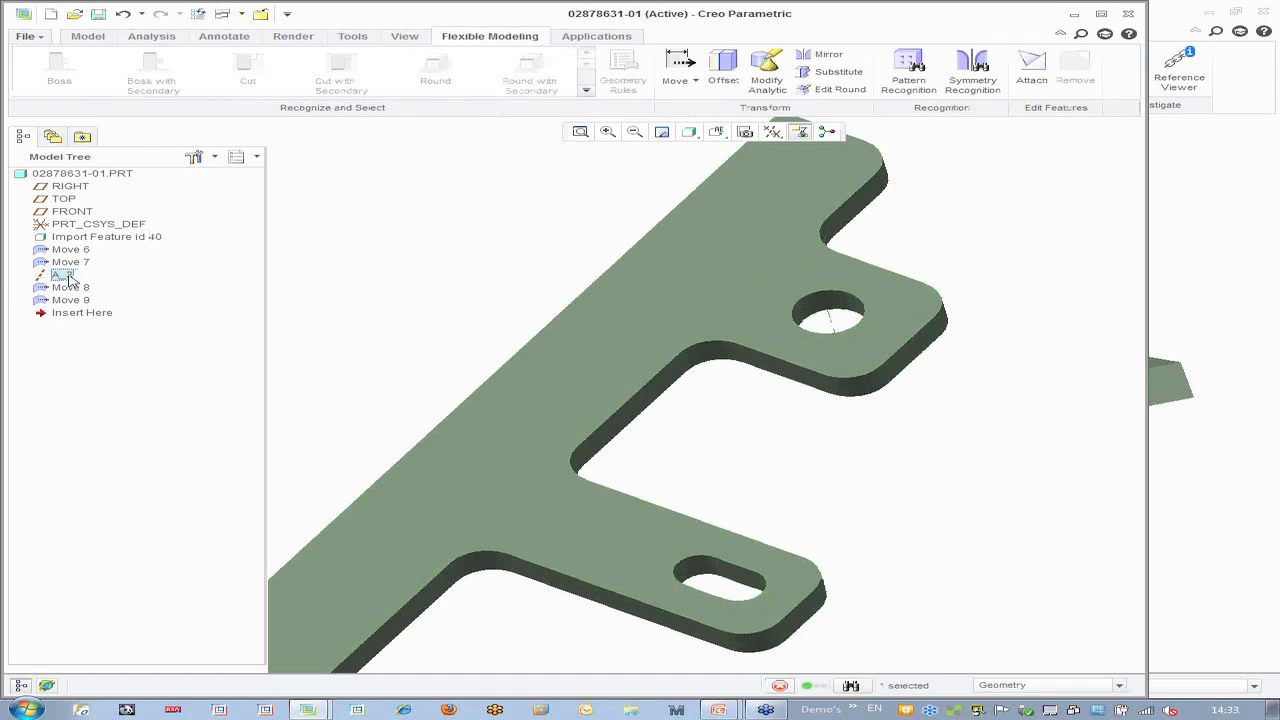
left_click(69, 300)
right_click(69, 301)
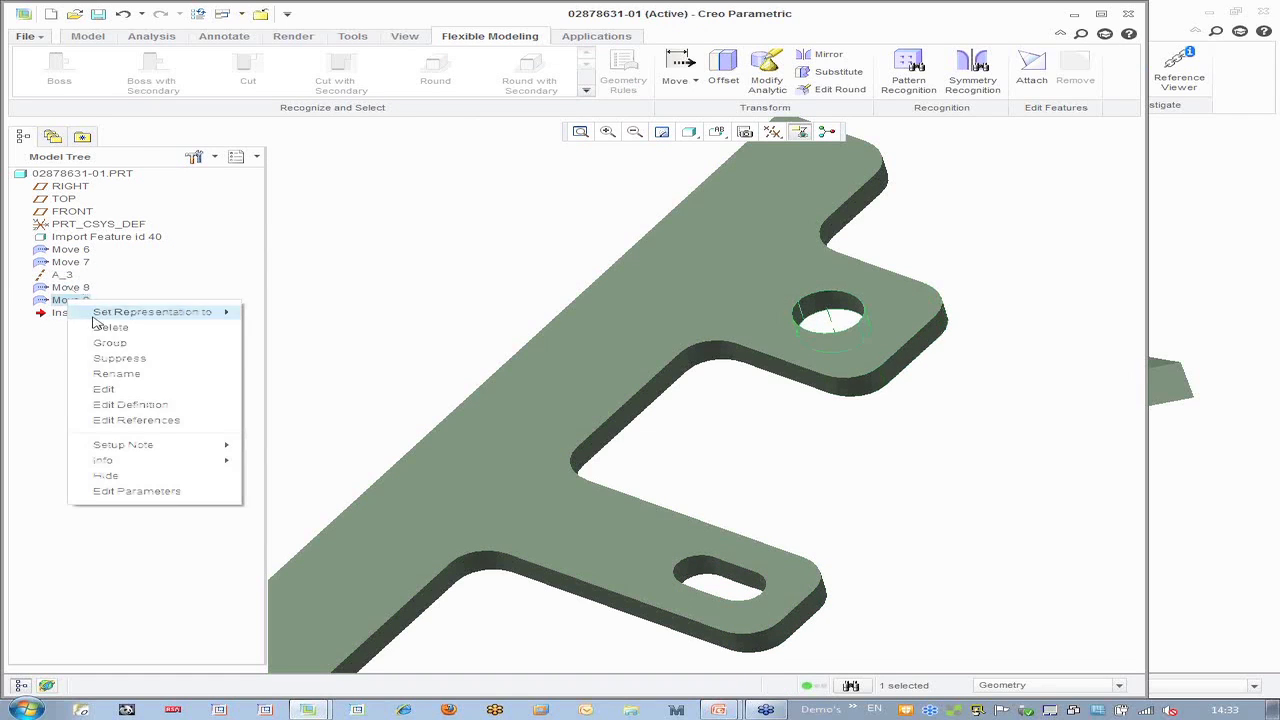
left_click(130, 374)
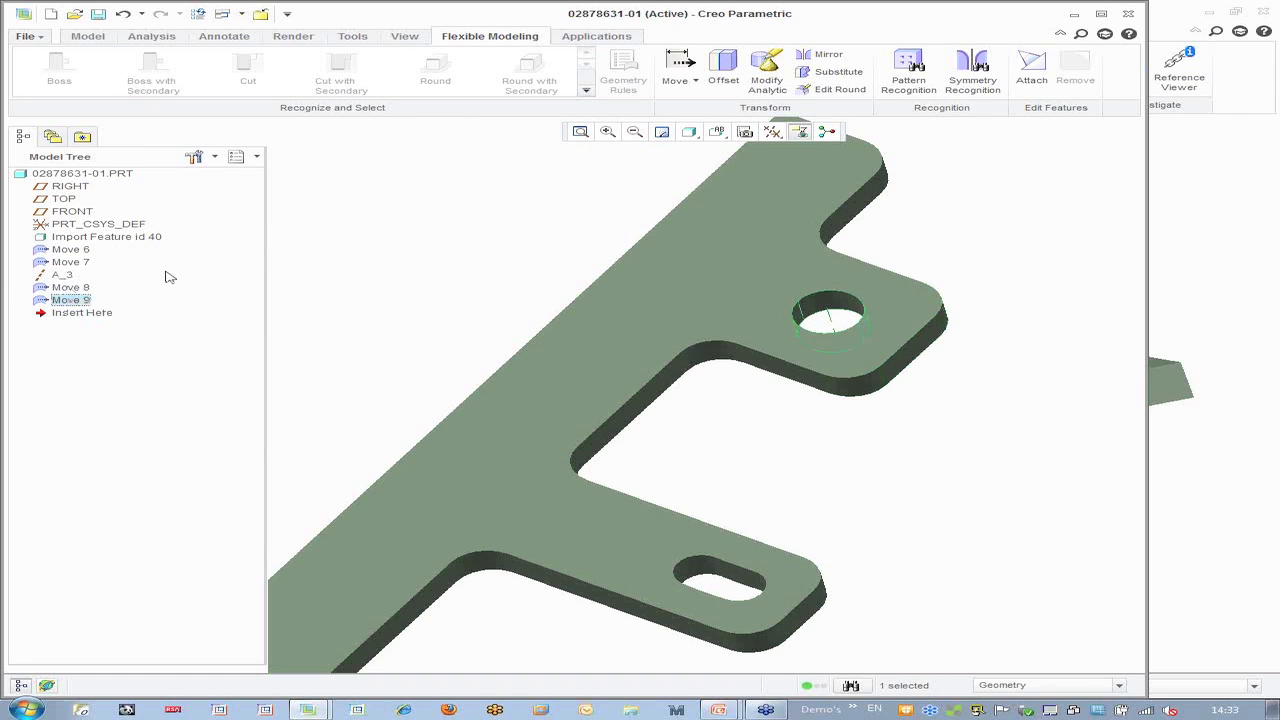
Edit the Move 8 dimension with its handle to lengthen the round-hole tab well beyond the middle tab's end face
right_click(79, 291)
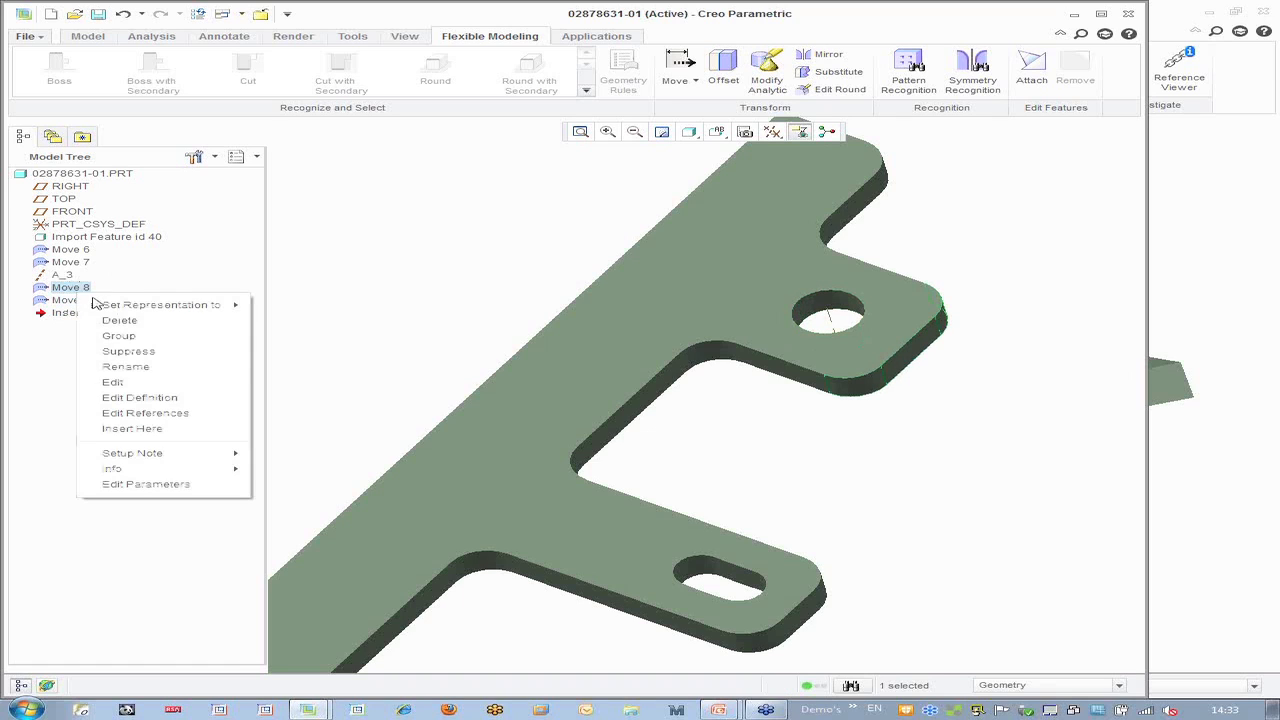
left_click(115, 385)
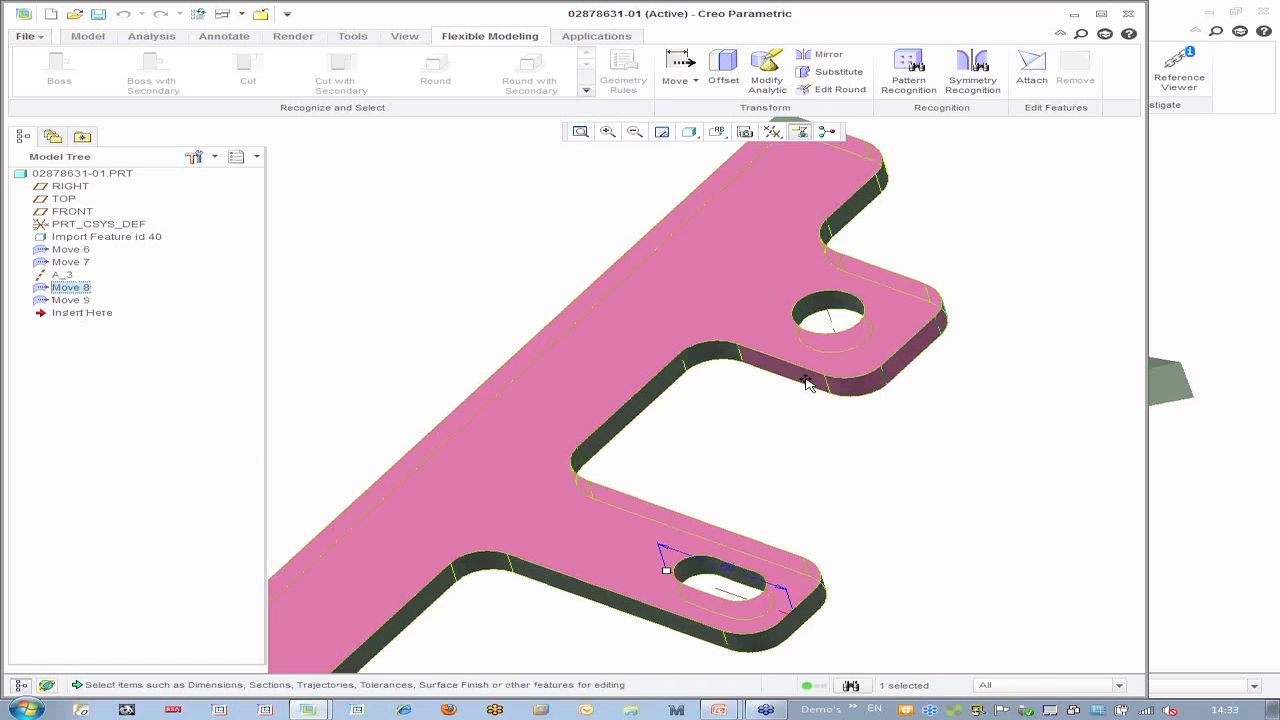
middle_click_drag(760, 380, 749, 475)
left_click_drag(699, 502, 823, 559)
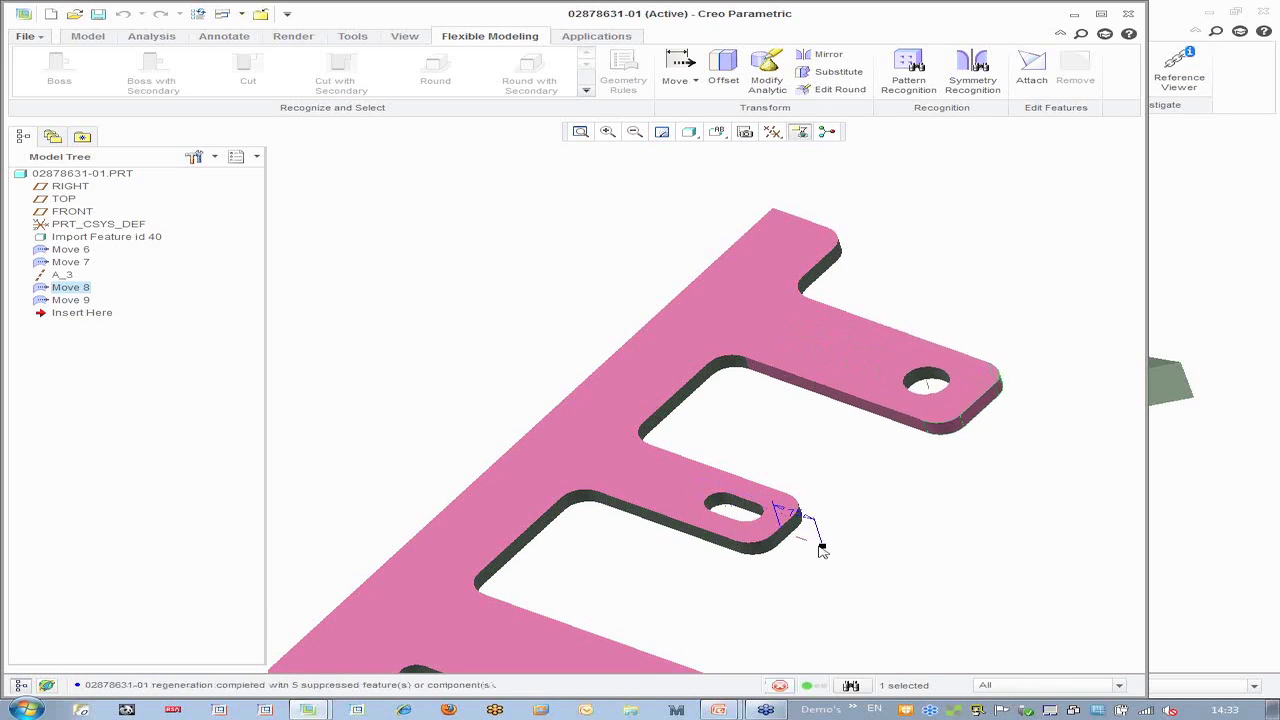
left_click(818, 436)
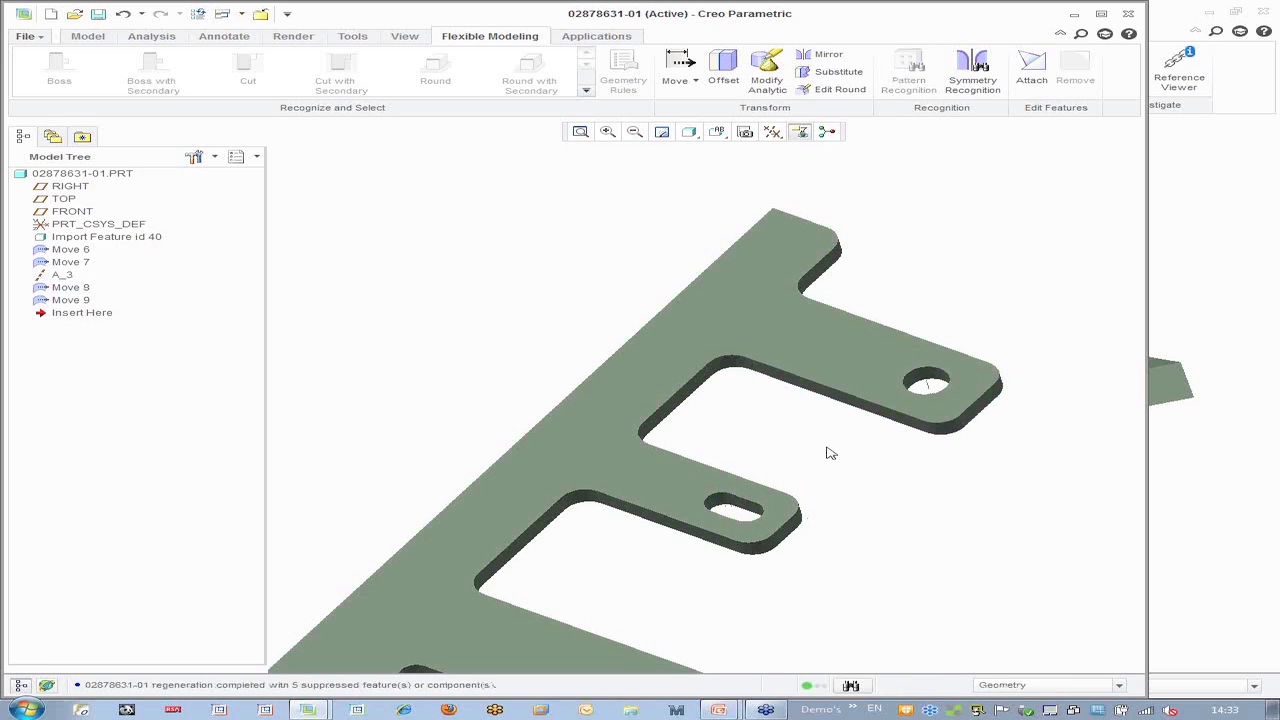
Regenerate the assembly in the 0287.ASM window so the bracket and bolt follow the moved hole, and close that window
left_click(243, 16)
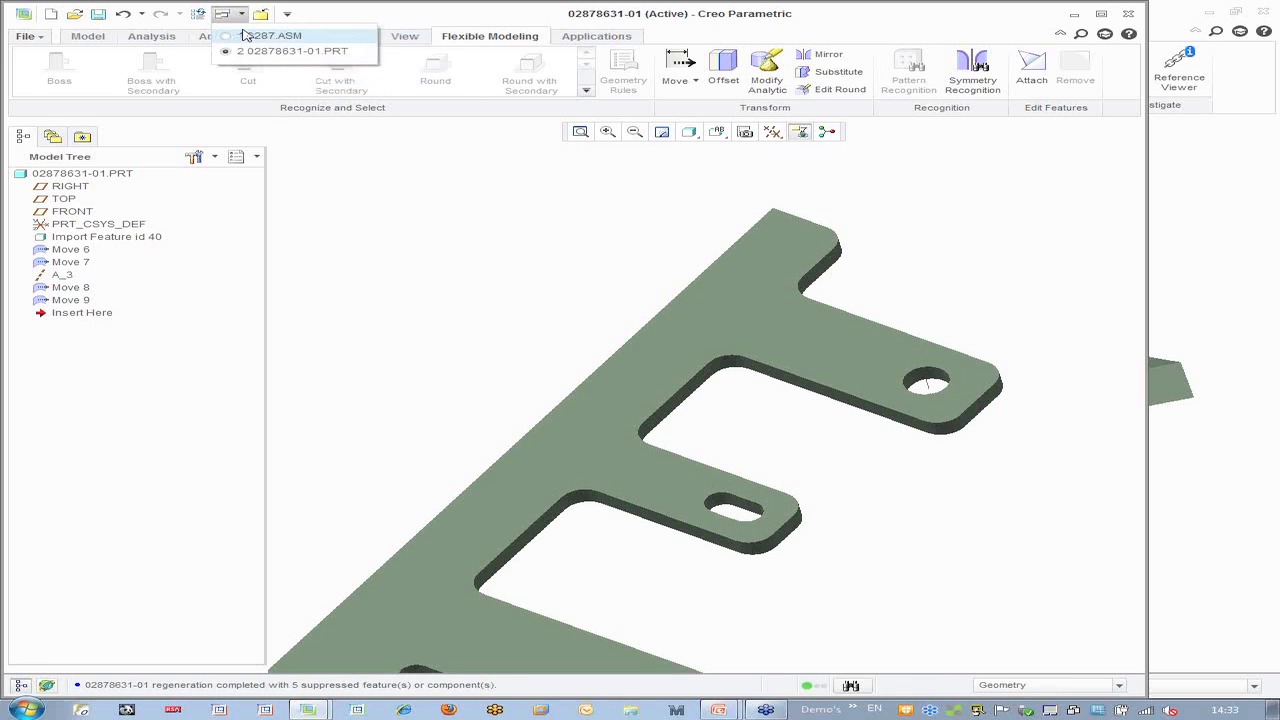
left_click(260, 32)
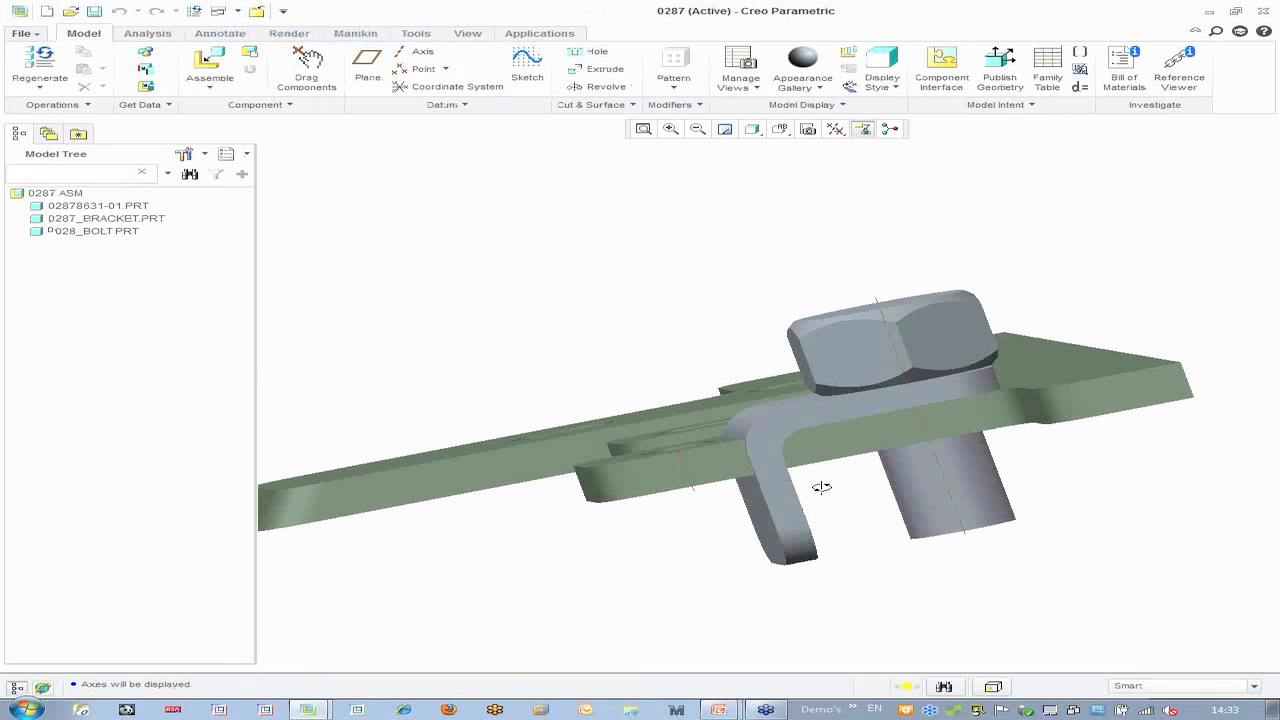
middle_click_drag(820, 486, 853, 515)
scroll(854, 500, "up", 4)
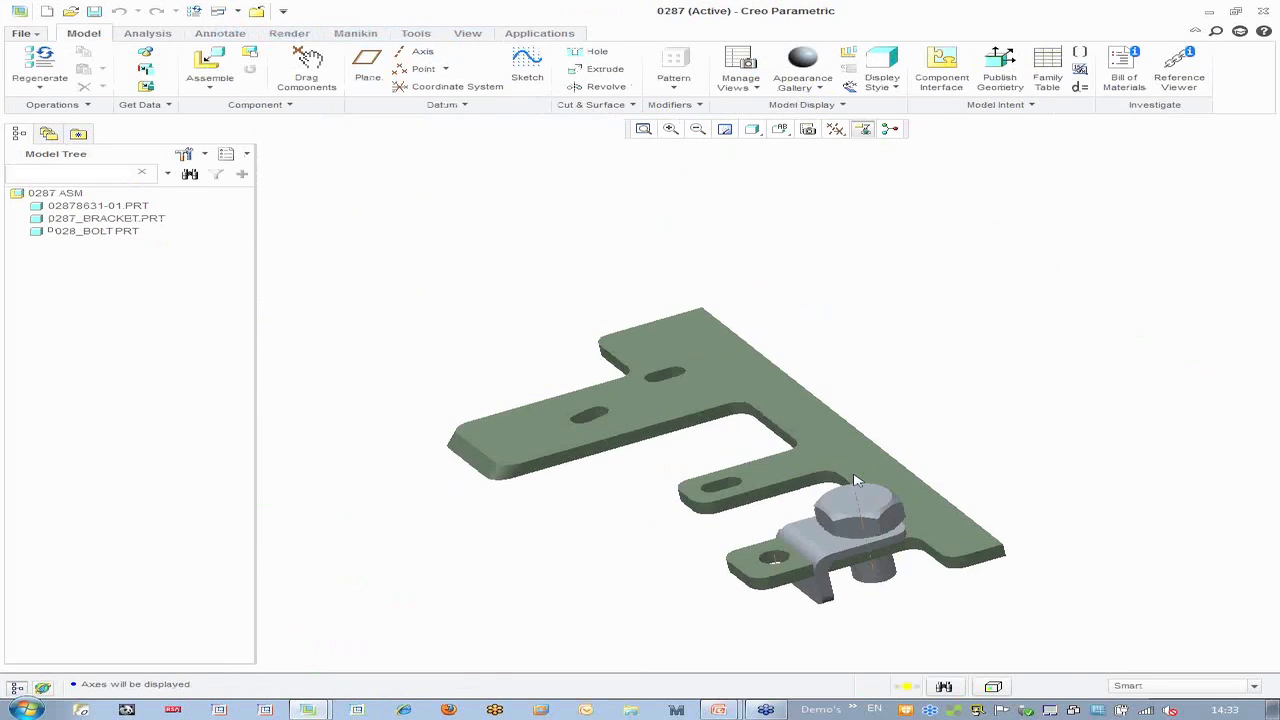
scroll(878, 324, "up", 2)
scroll(858, 502, "down", 3)
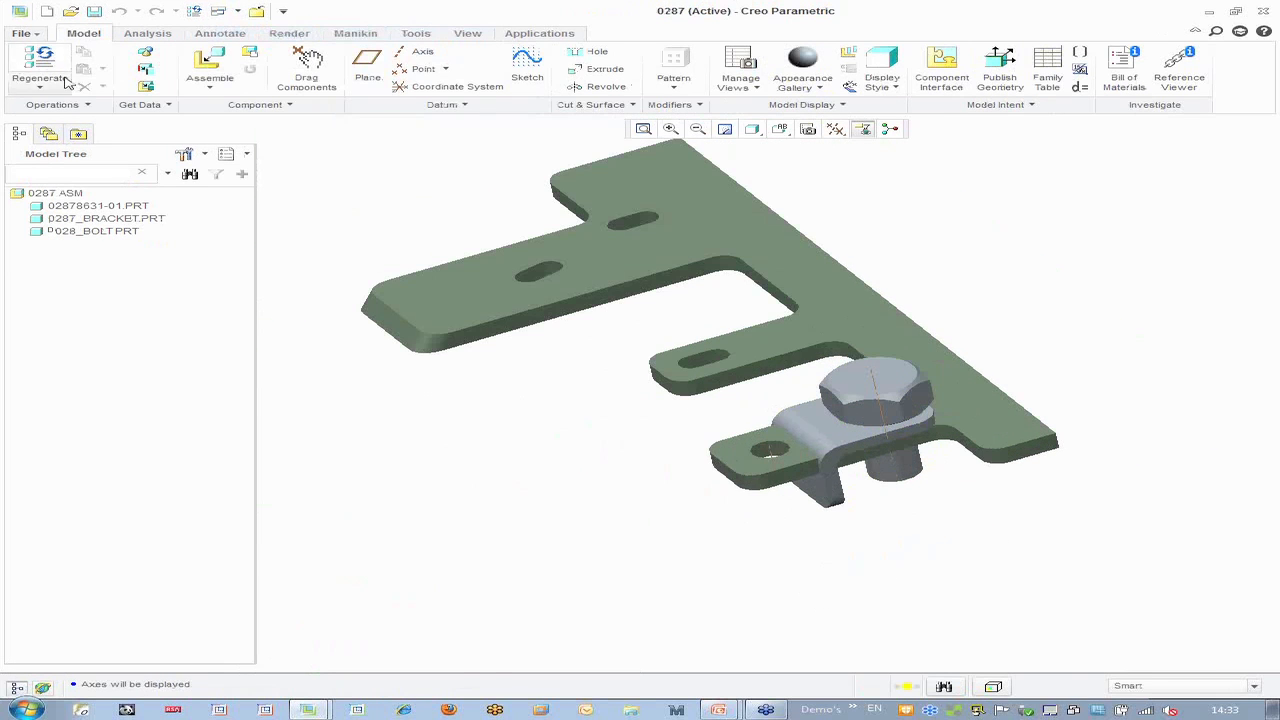
left_click(745, 237)
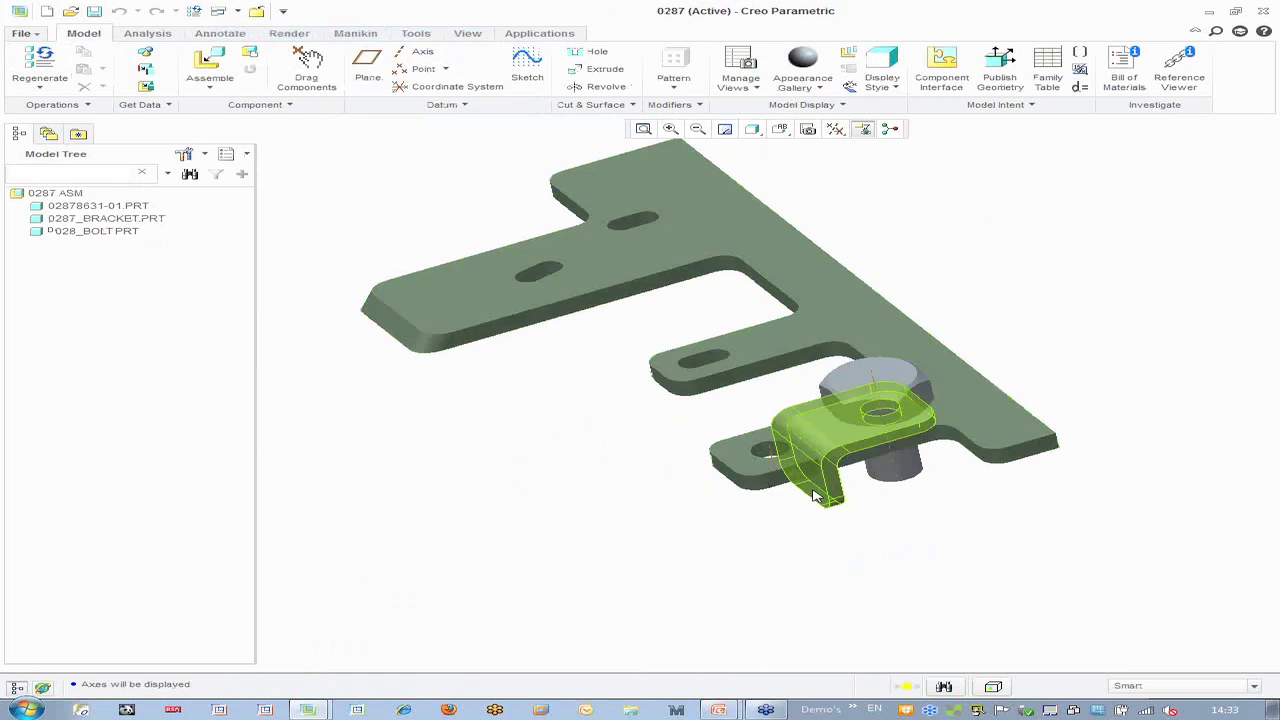
left_click(37, 70)
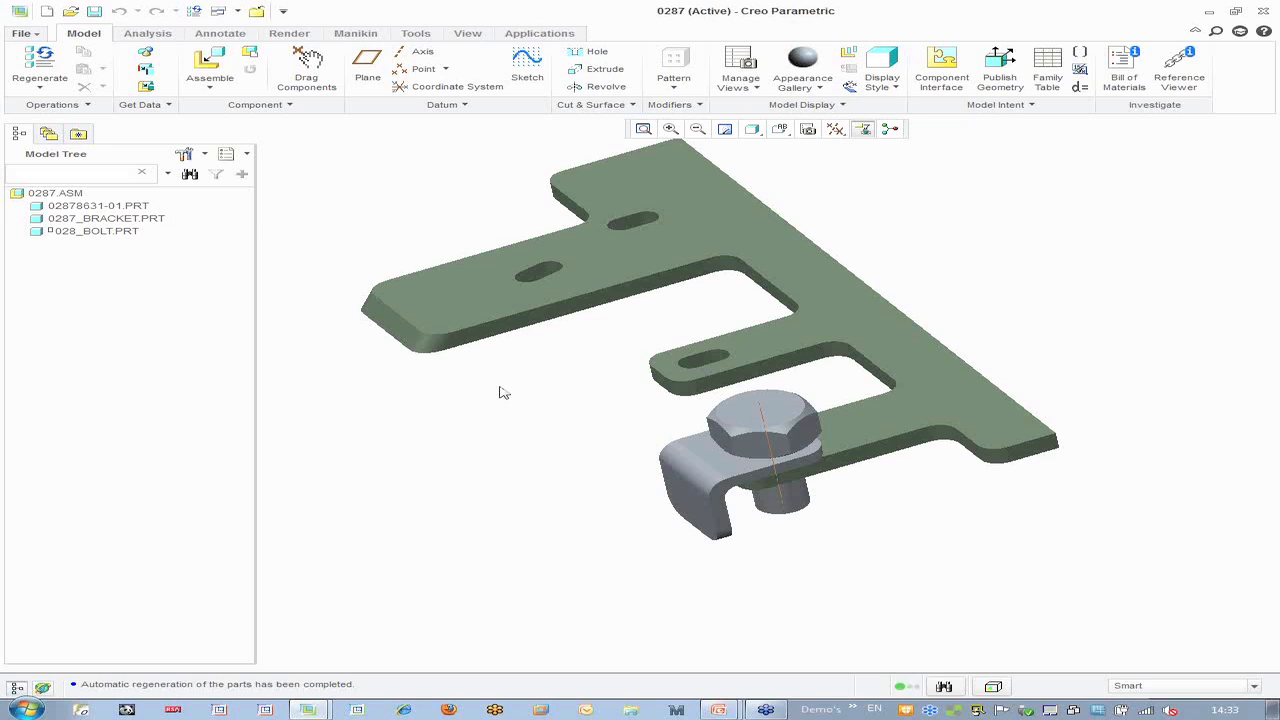
left_click(257, 11)
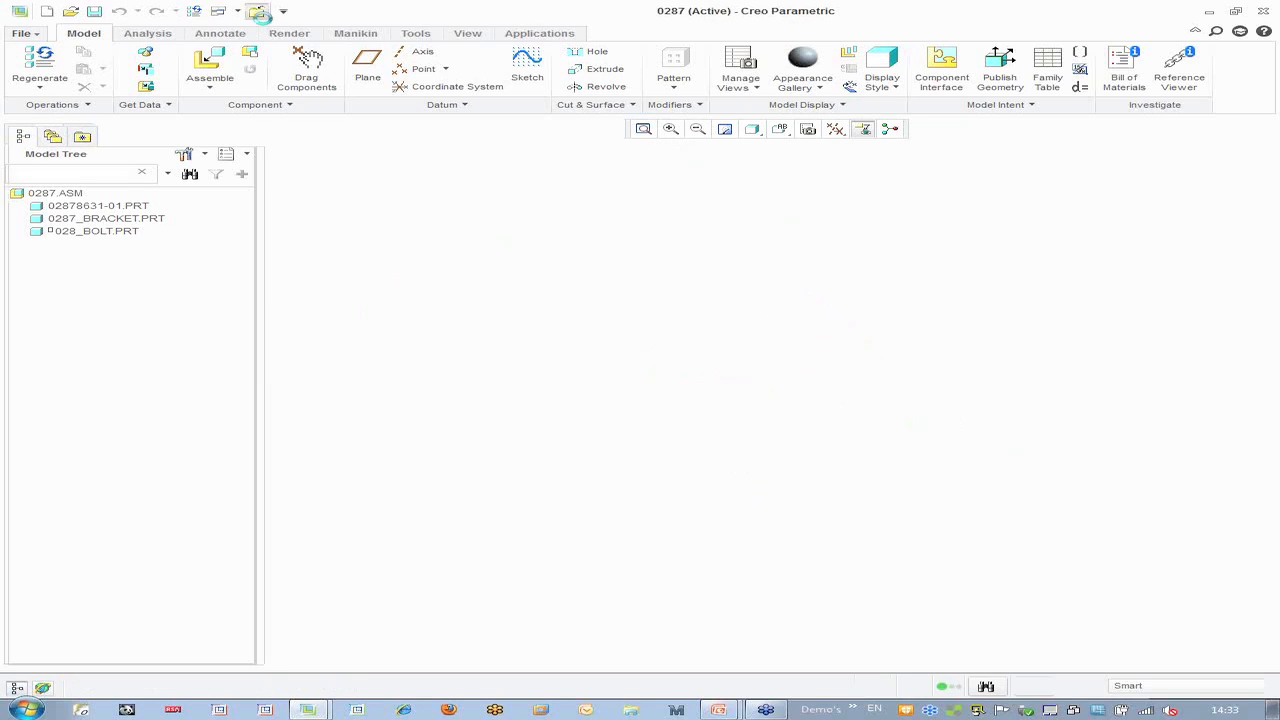
Close the 0287 assembly window and open the recent part 6910103_yoke.prt
left_click(257, 11)
left_click(37, 35)
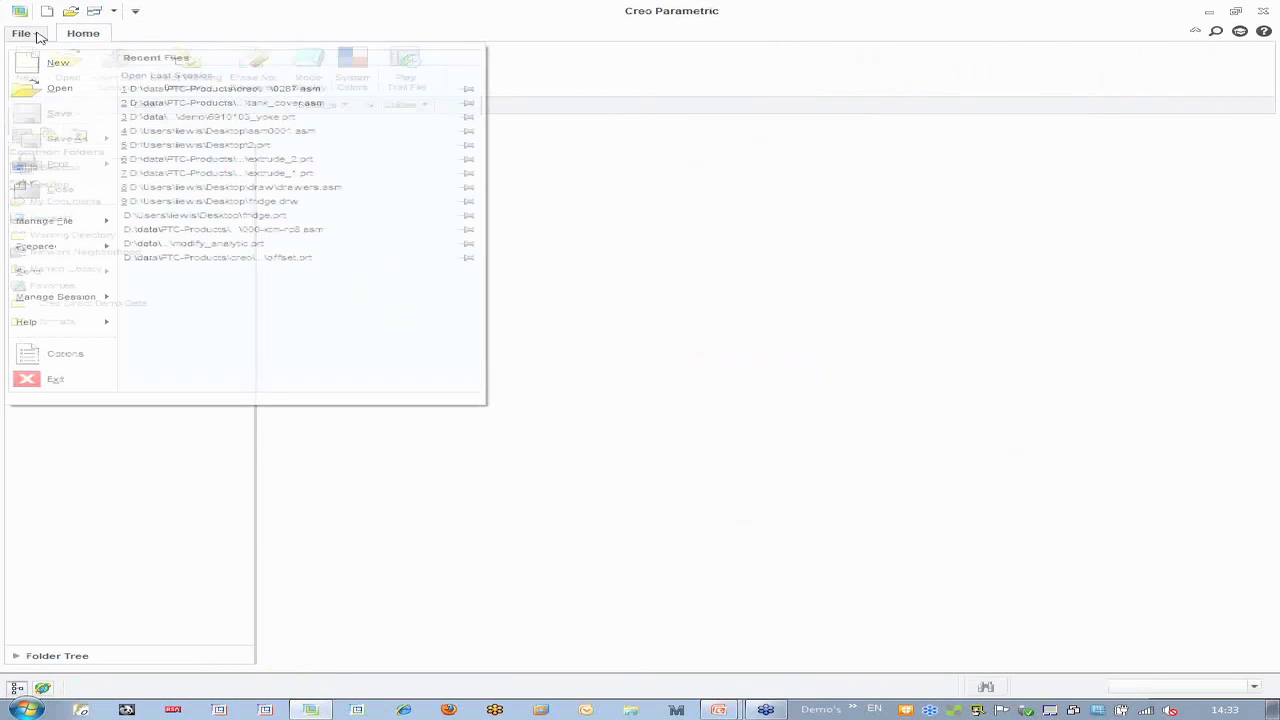
left_click(210, 117)
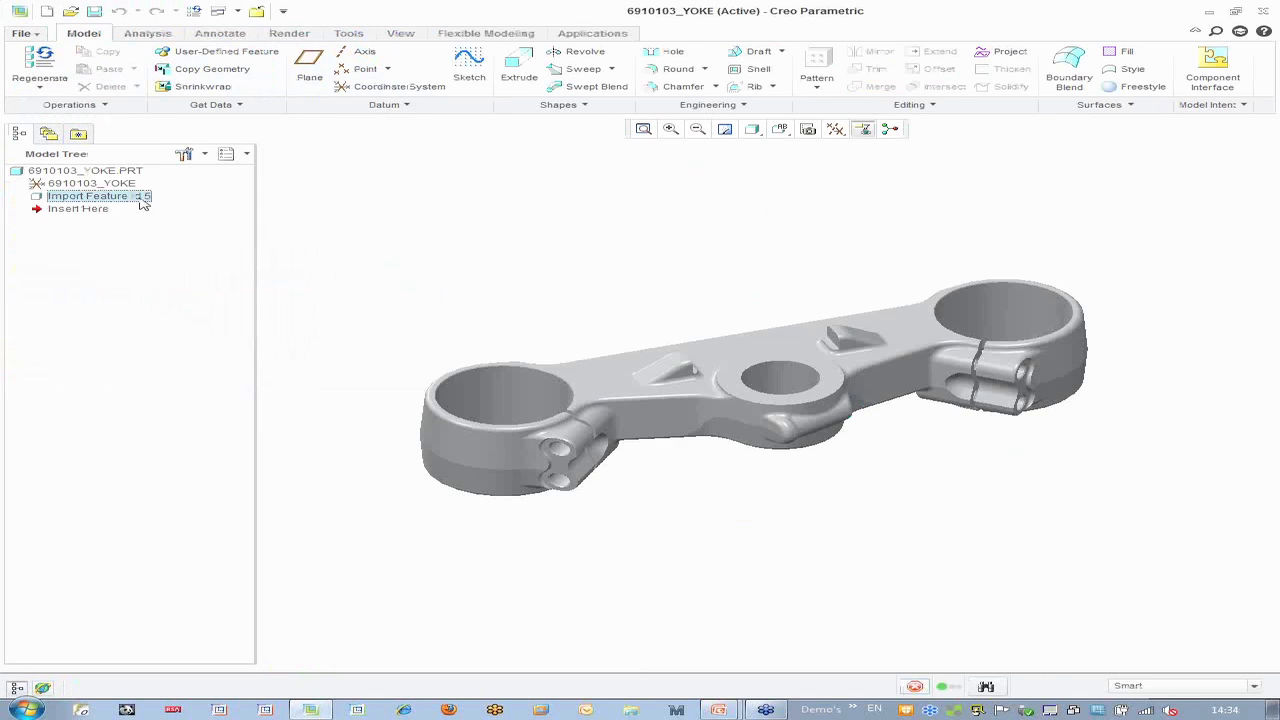
Examine the yoke's import feature and the two raised lugs beside the central bore from several angles
left_click(143, 199)
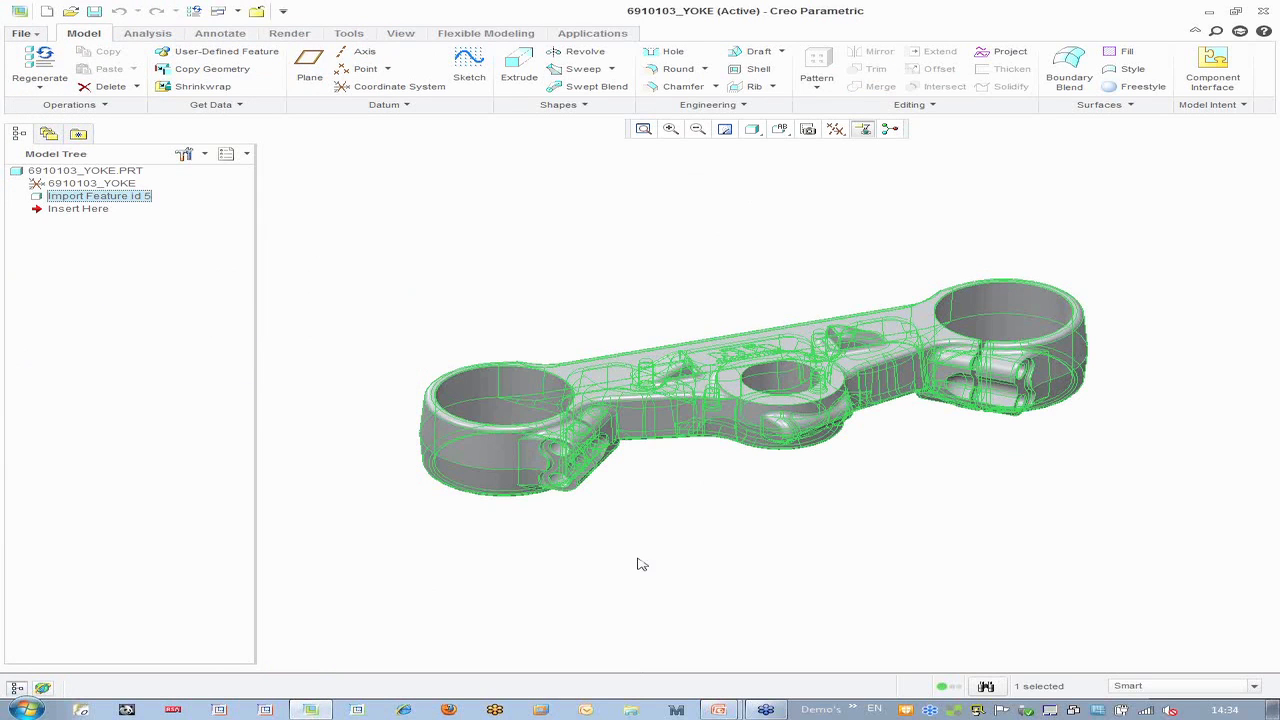
left_click(763, 518)
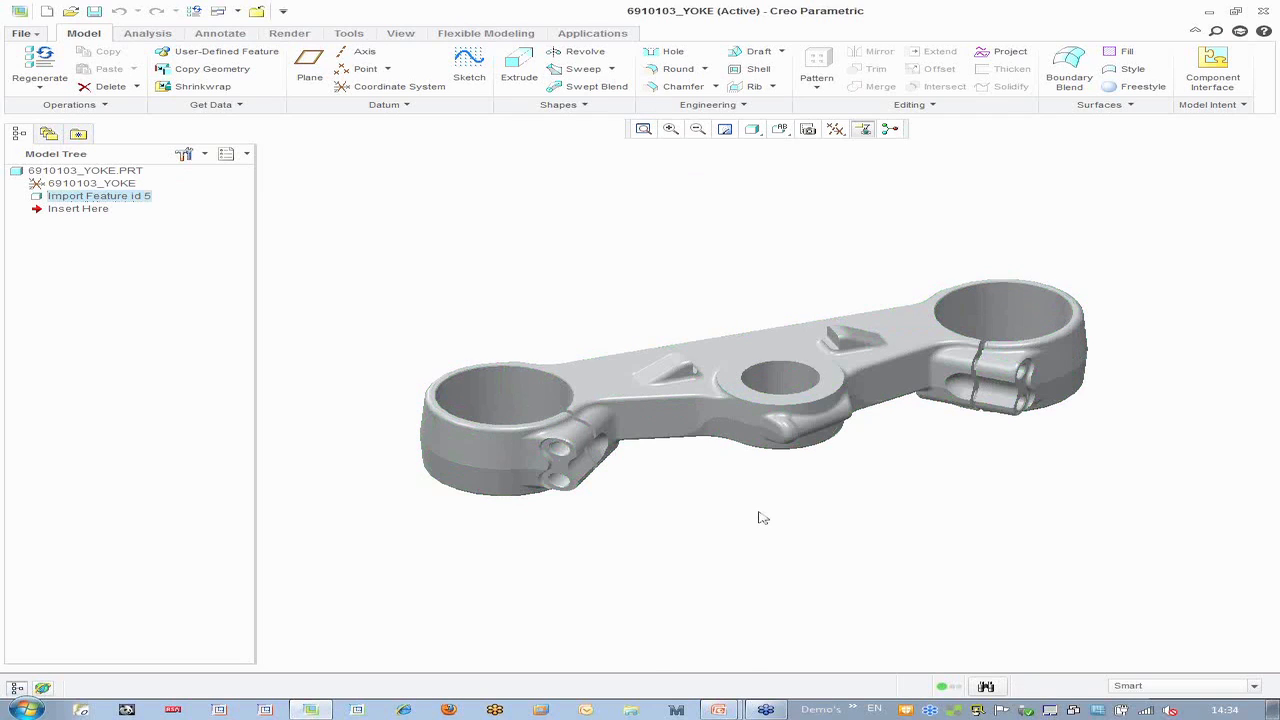
left_click(643, 129)
scroll(743, 335, "down", 4)
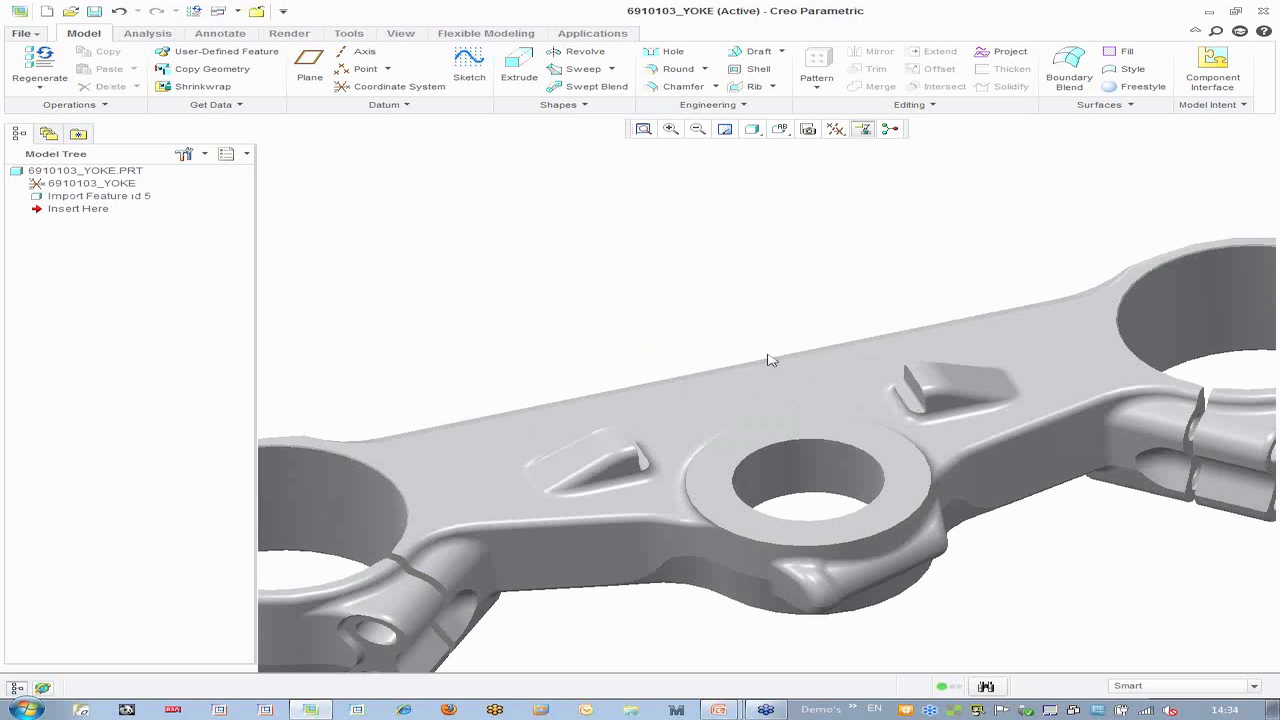
middle_click_drag(811, 429, 805, 475)
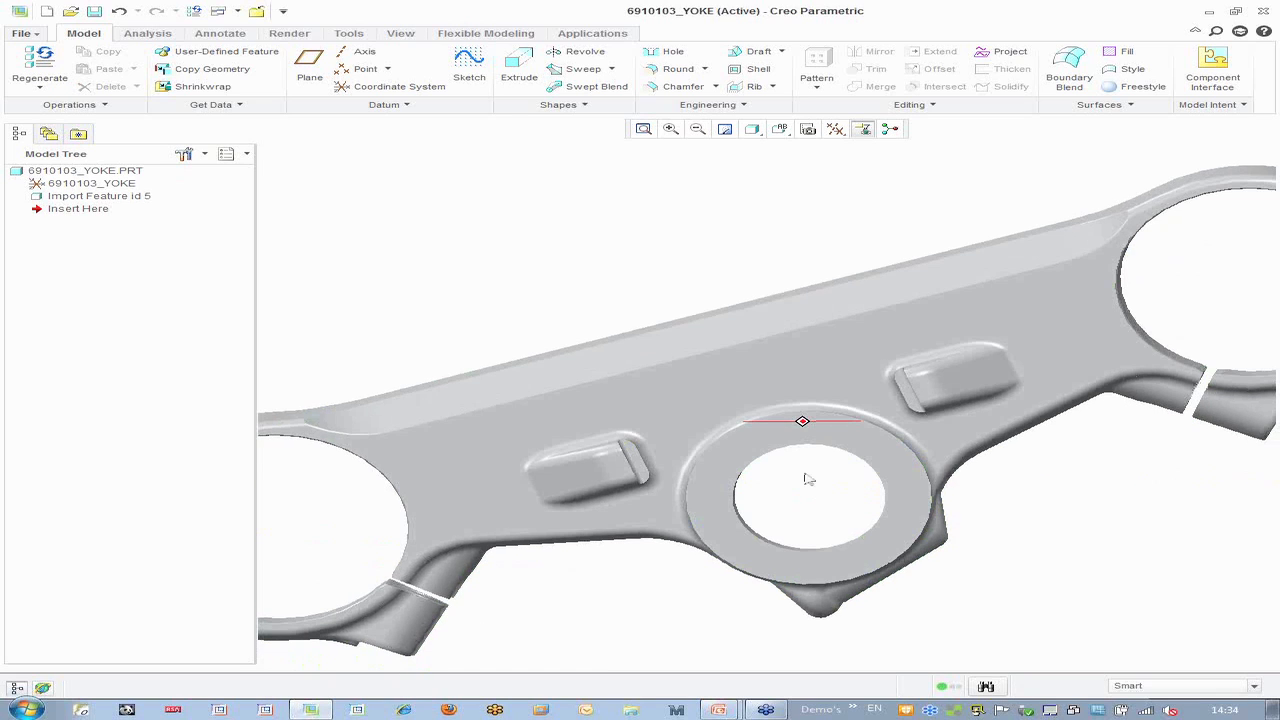
scroll(807, 479, "down", 1)
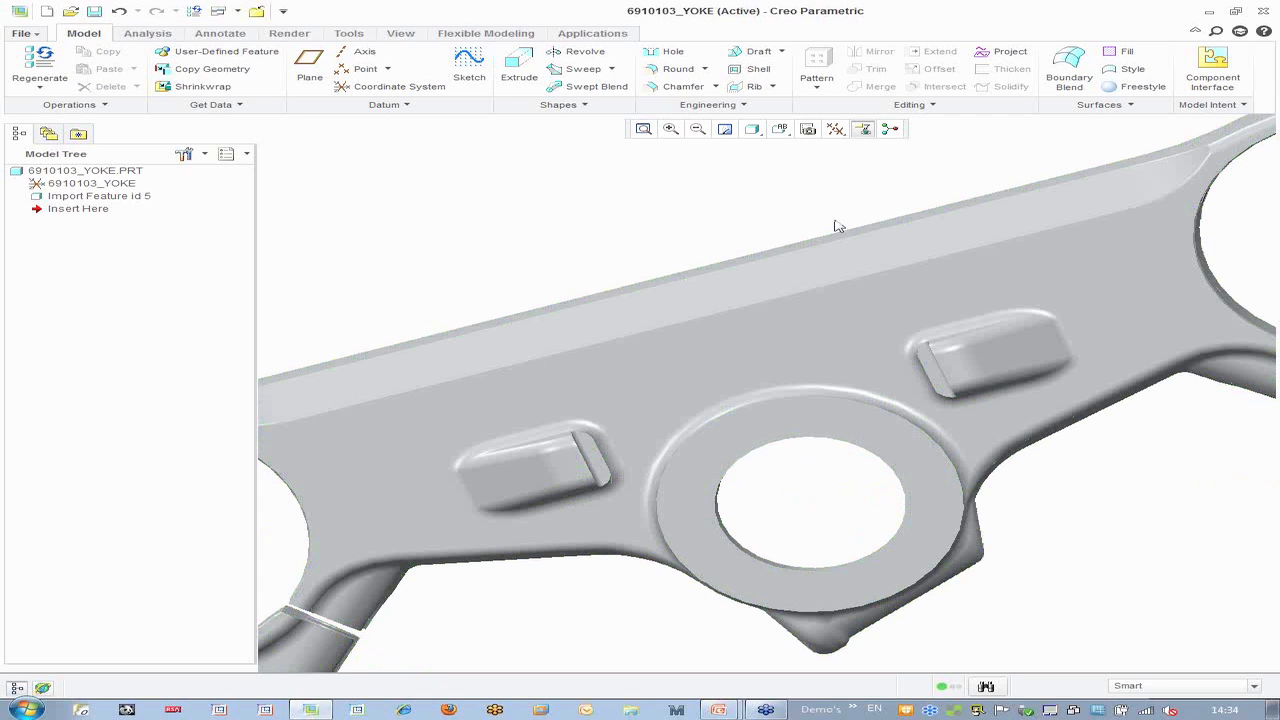
middle_click_drag(807, 523, 794, 507)
middle_click_drag(794, 507, 792, 445)
scroll(797, 280, "up", 2)
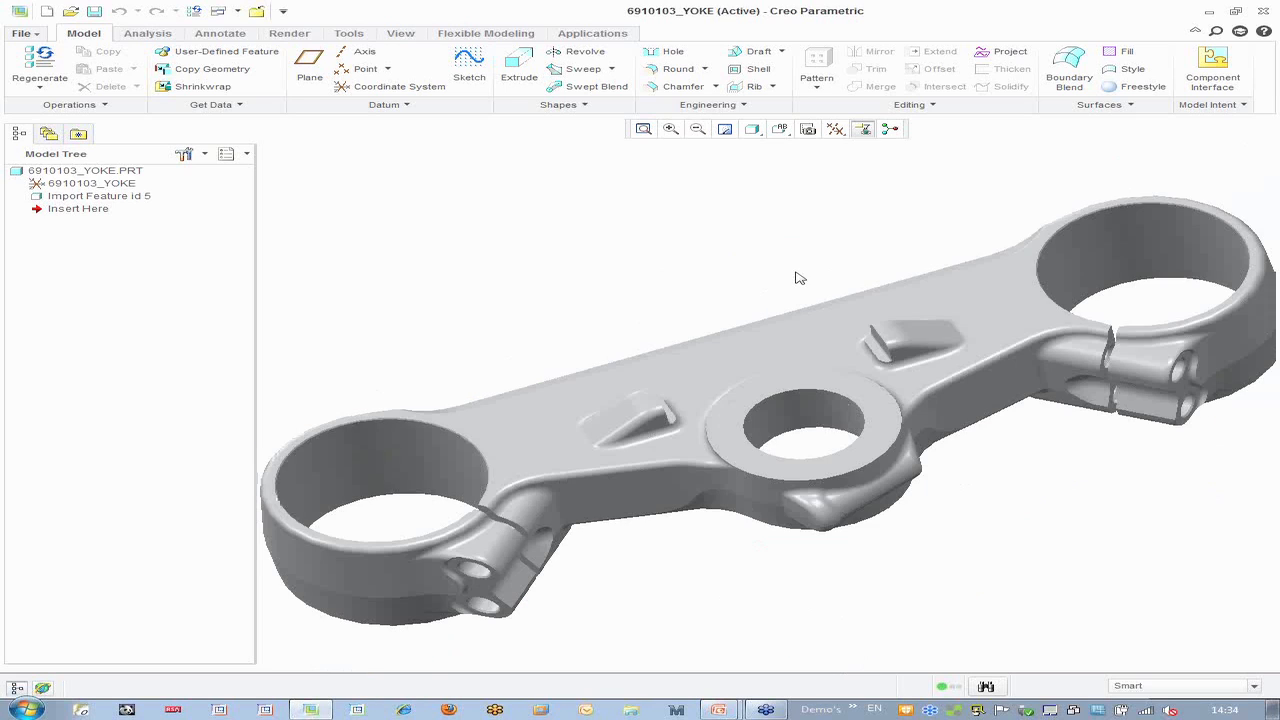
scroll(698, 455, "down", 2)
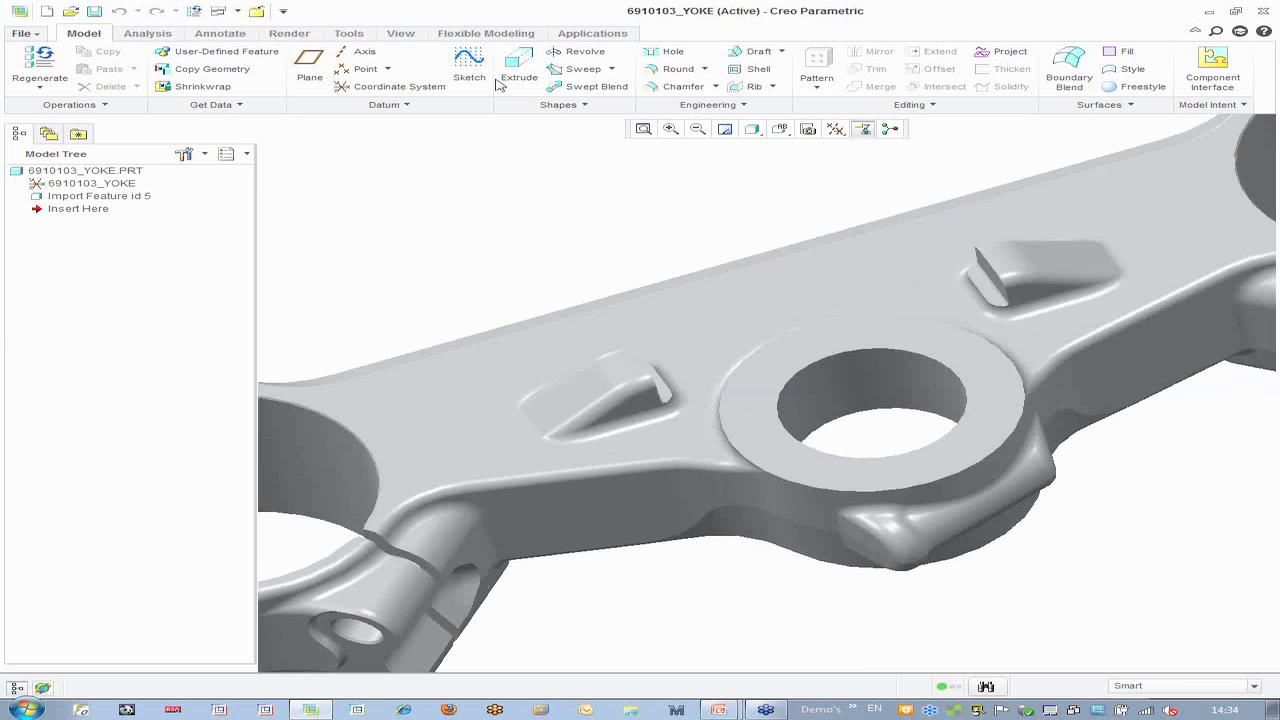
Create an Identical Symmetry Recognition feature from the matching sloped faces of the two raised lugs
left_click(500, 35)
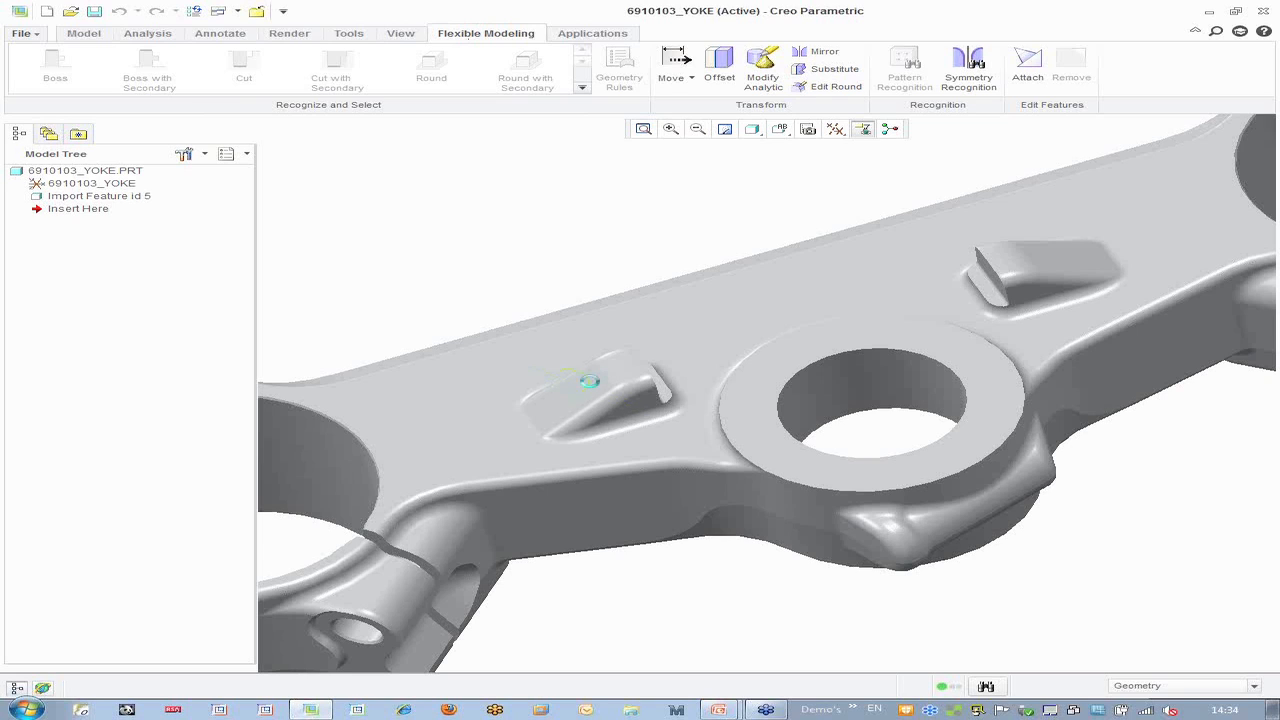
left_click(590, 388)
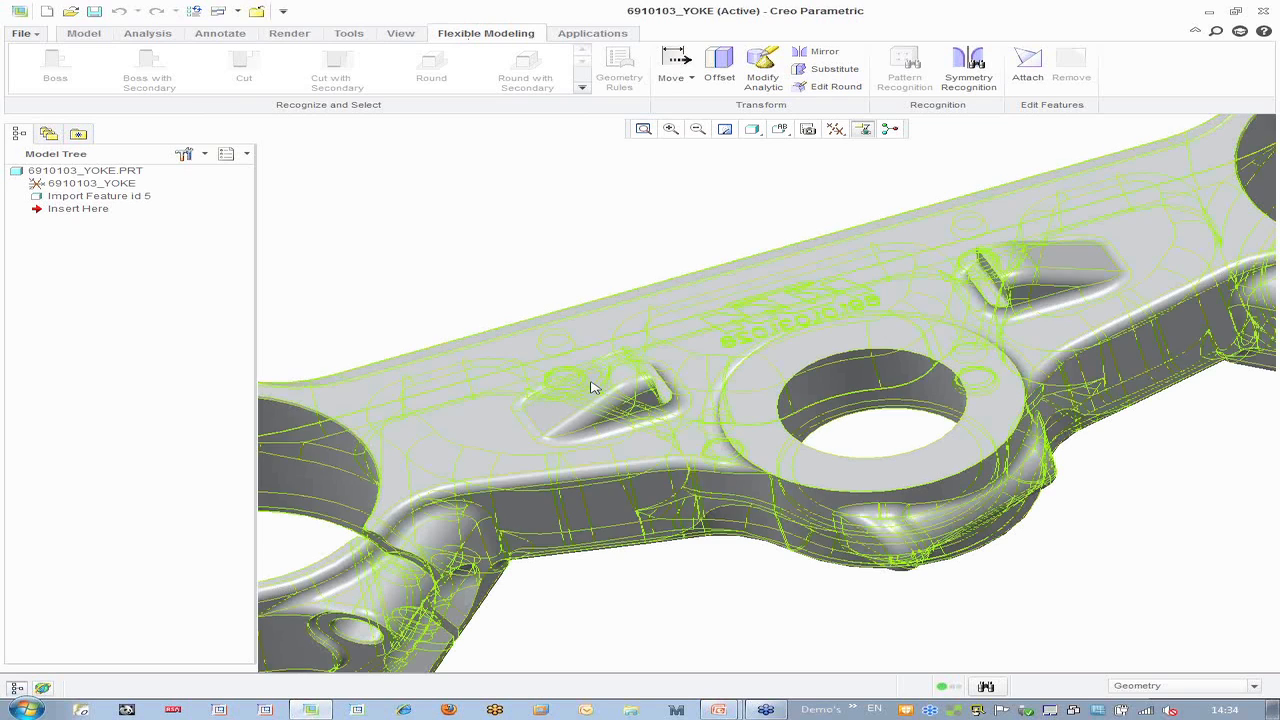
left_click(975, 66)
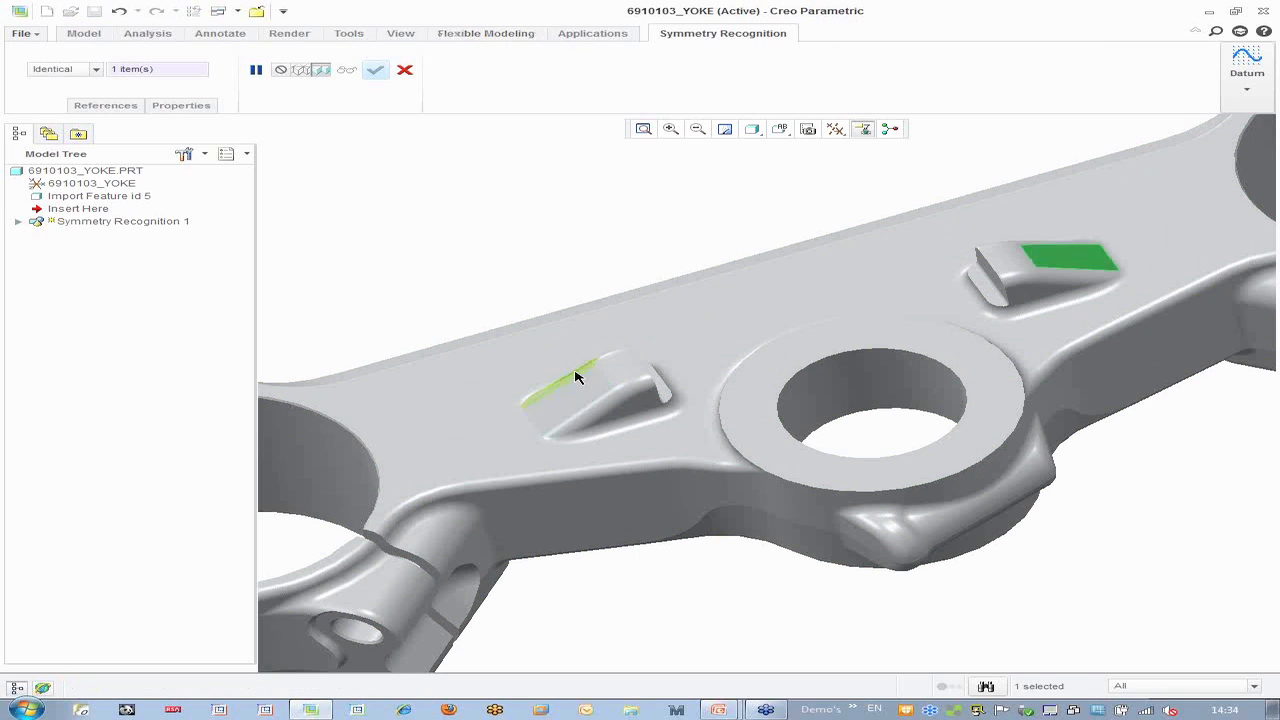
left_click(1064, 256)
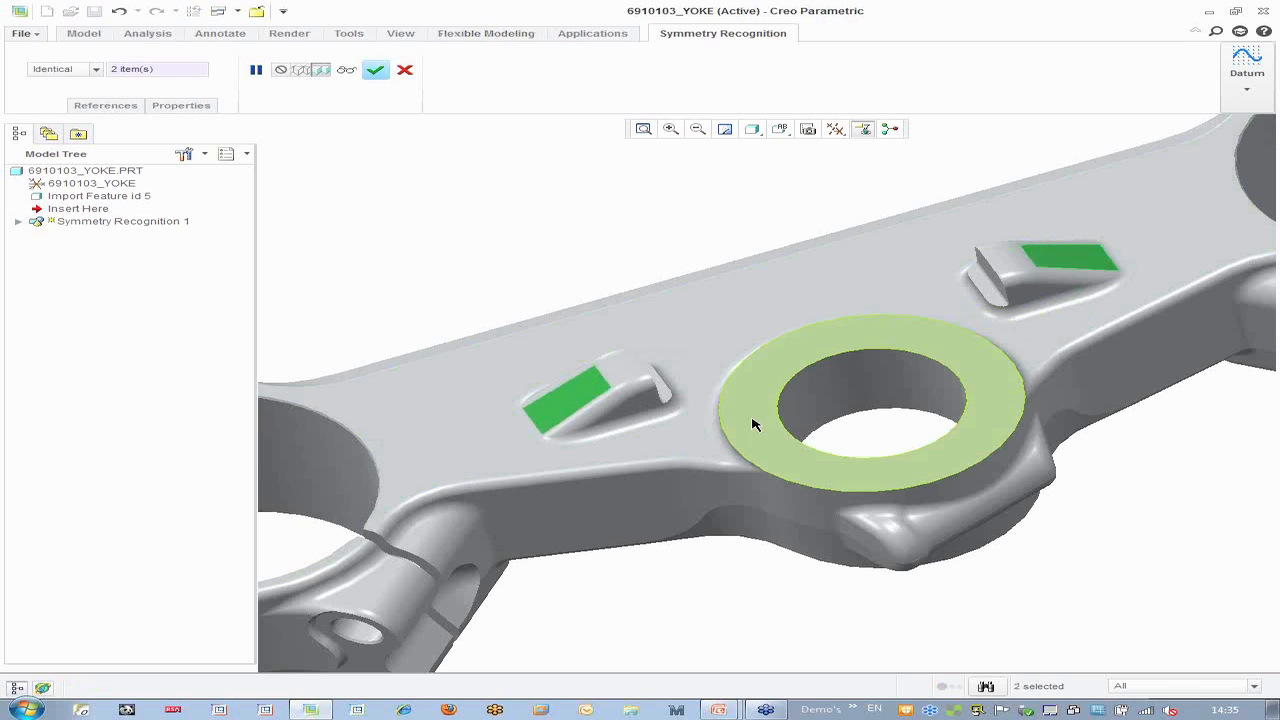
middle_click(552, 254)
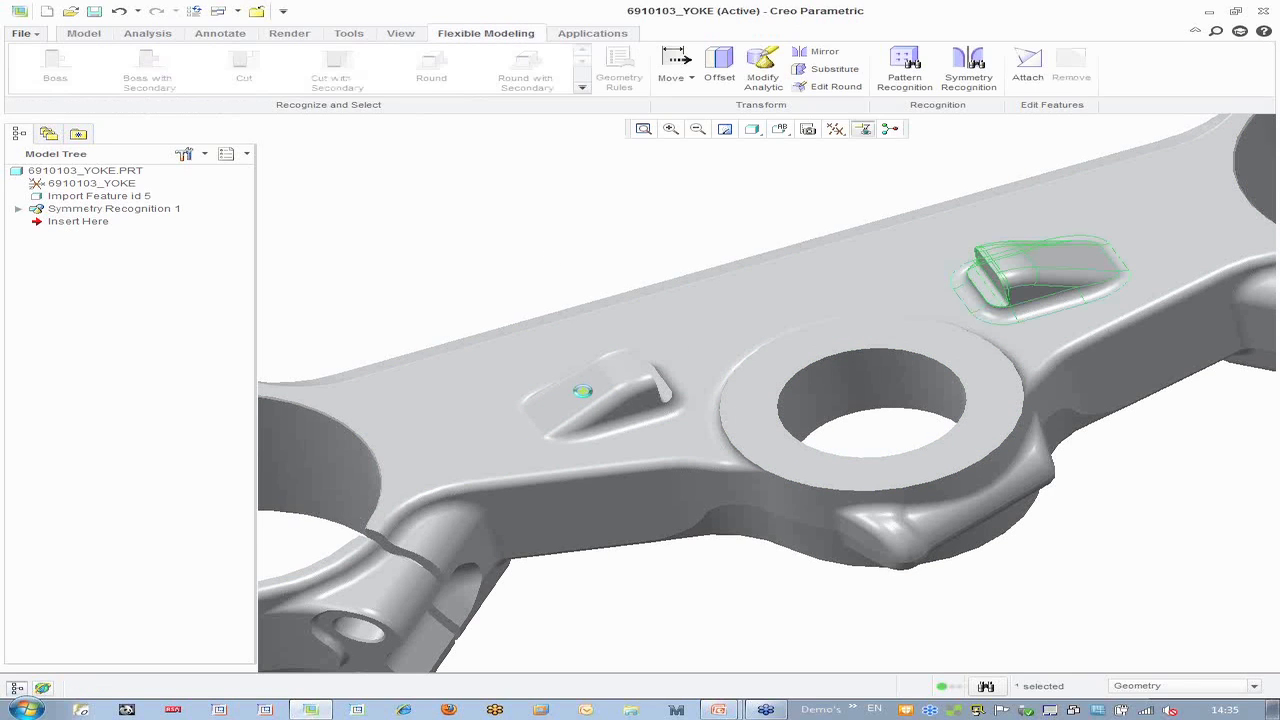
left_click(545, 282)
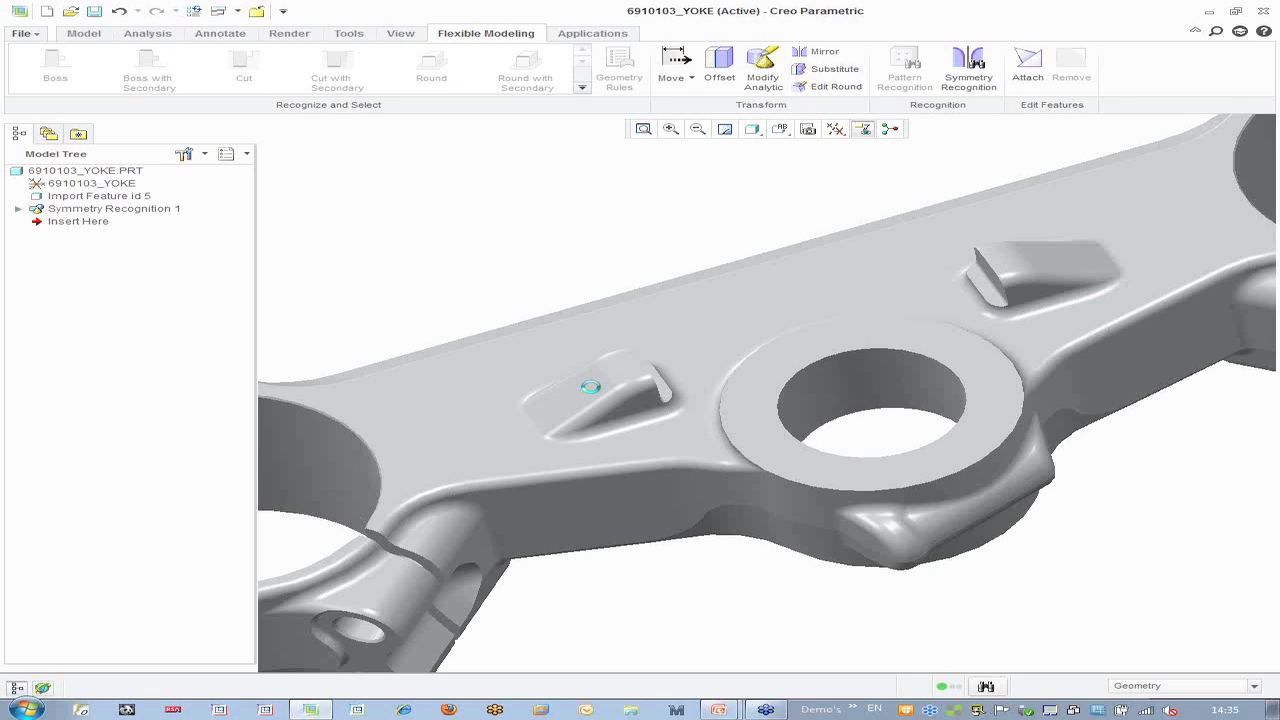
Select the entire left lug as a boss from its sloped face and start a Move using Dragger
left_click(591, 390)
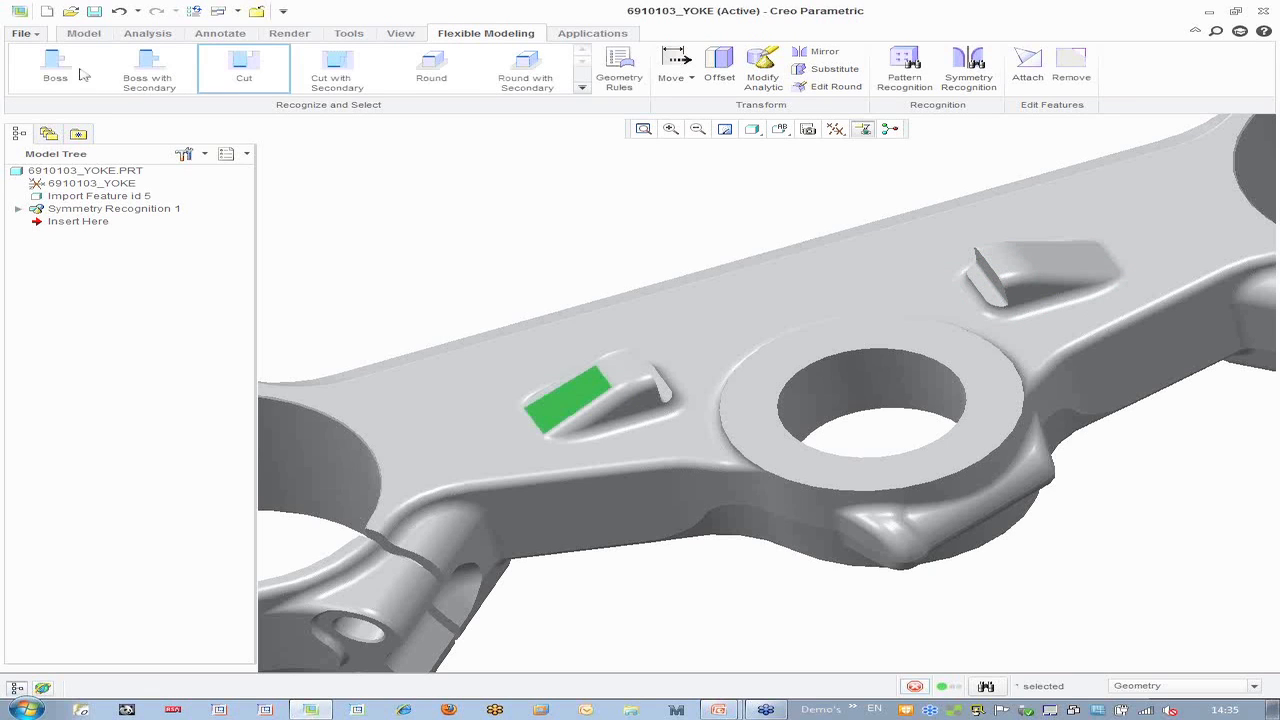
left_click(70, 75)
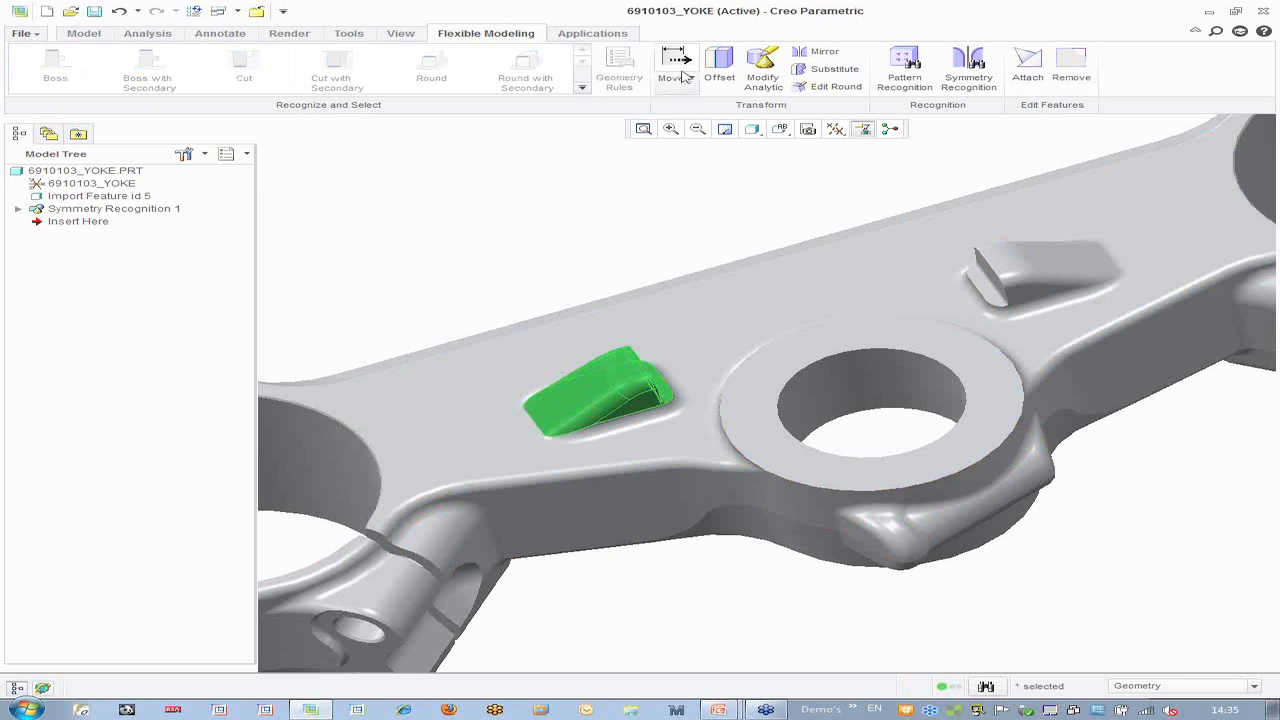
left_click(691, 78)
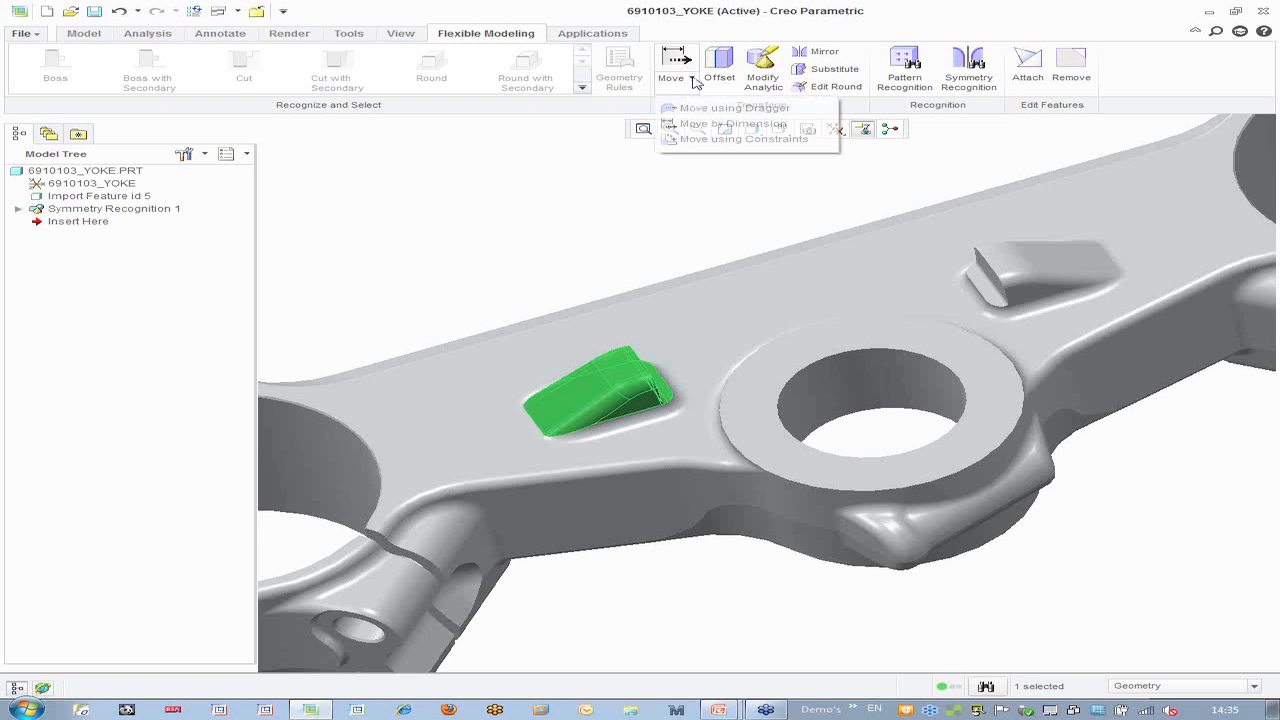
left_click(700, 108)
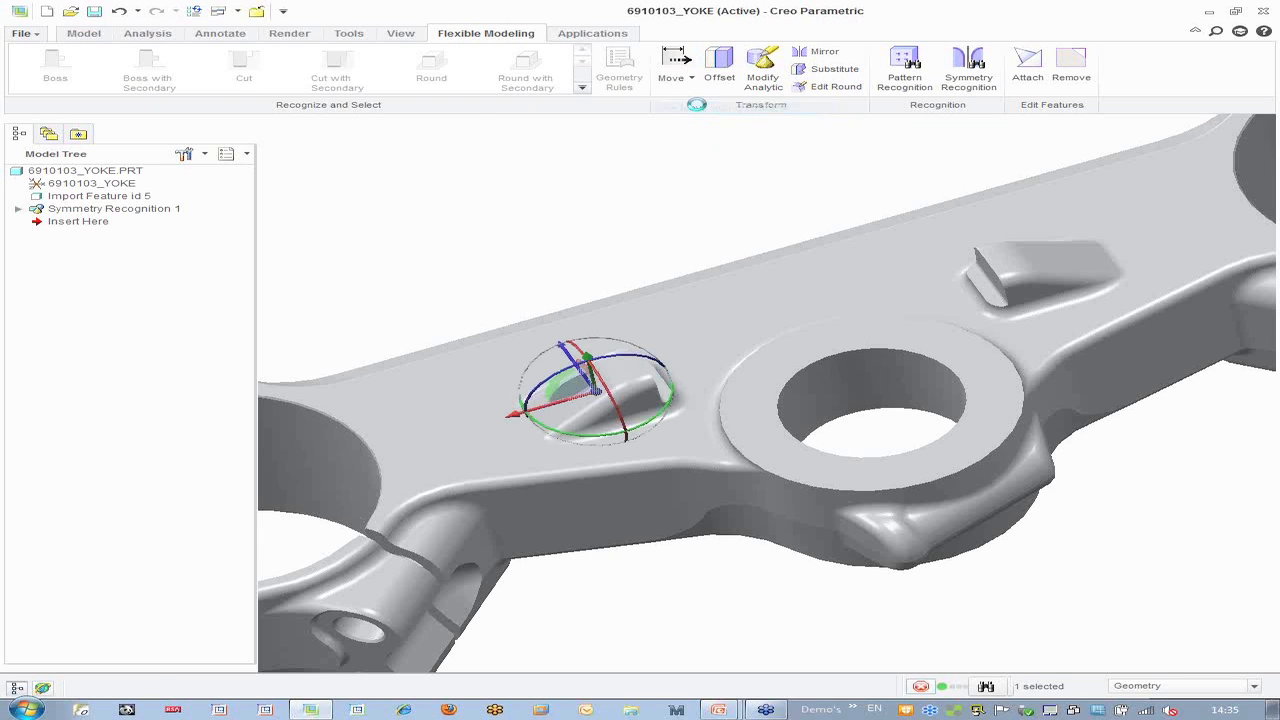
Rotate the left lug within the plate's face and shift it toward the yoke's long straight edge with the dragger
middle_click_drag(676, 233, 682, 275)
scroll(516, 549, "up", 3)
scroll(737, 423, "down", 1)
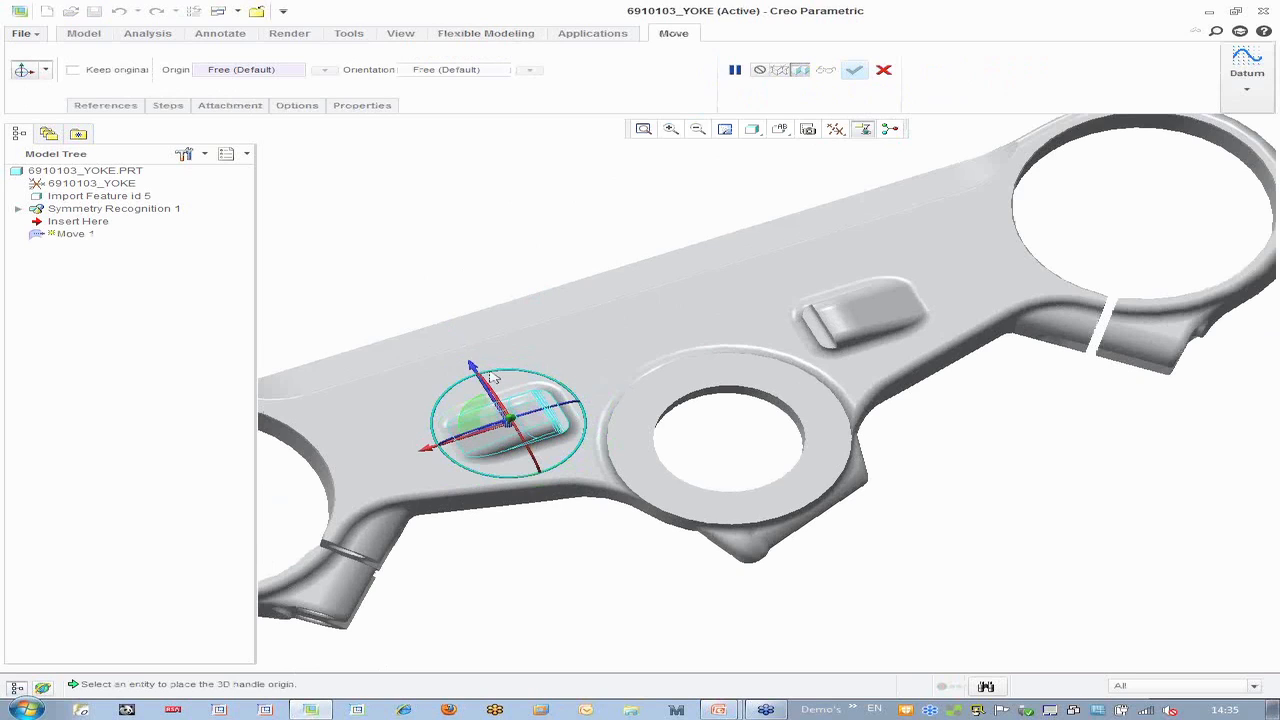
left_click_drag(493, 371, 510, 369)
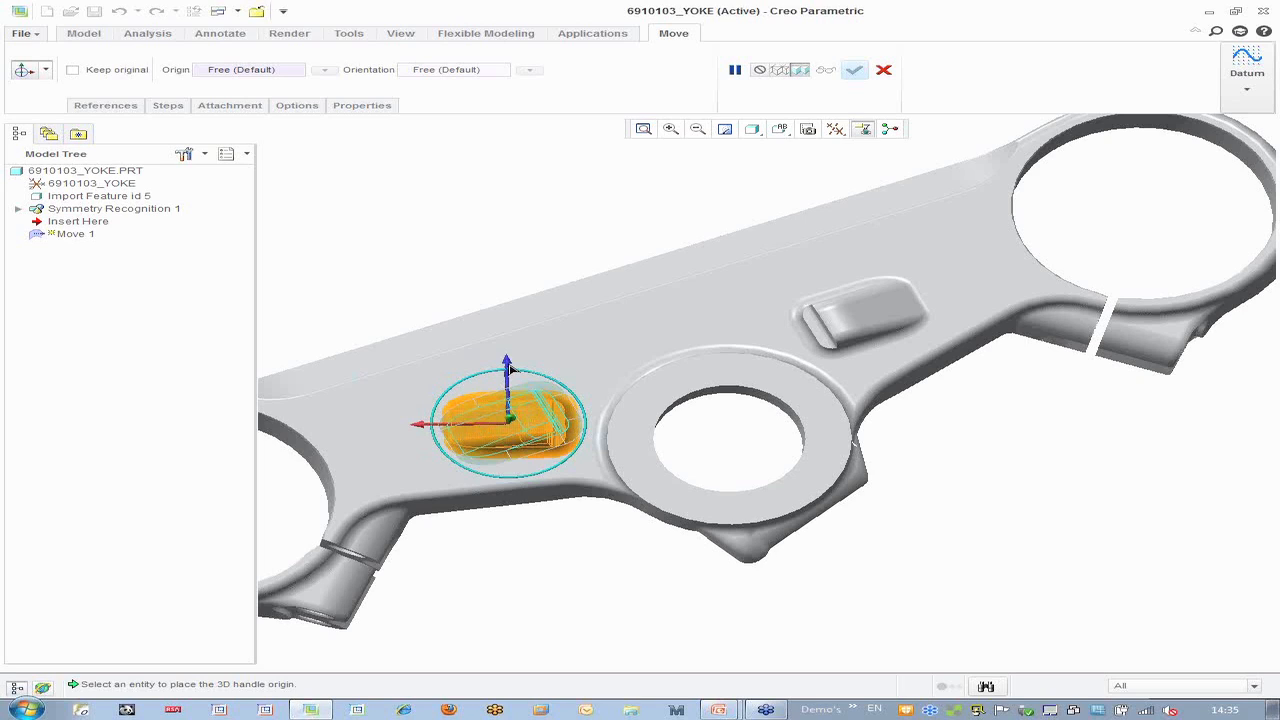
left_click_drag(510, 367, 513, 330)
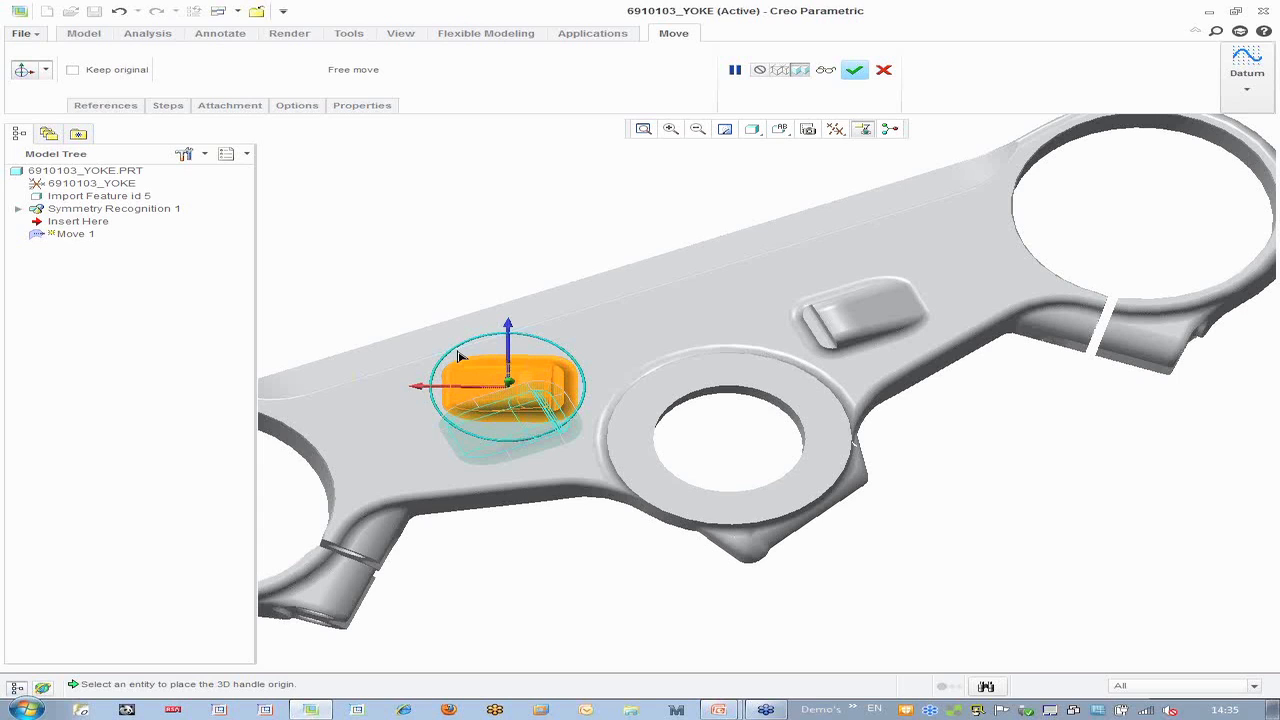
left_click_drag(459, 355, 445, 373)
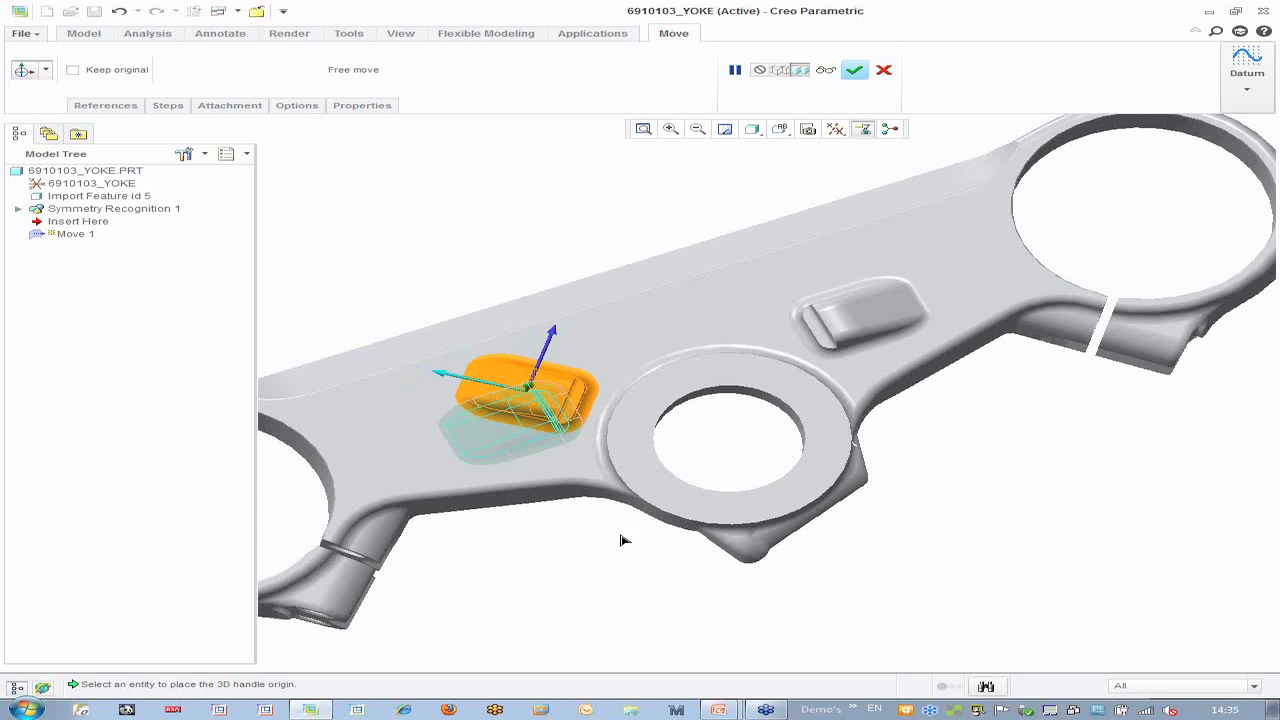
Propagate the lug's move to the opposite lug by adding Symmetry Recognition 1 as the symmetry feature
mouse_move(620, 526)
middle_mouse_down()
mouse_move(596, 523)
mouse_move(600, 498)
mouse_move(624, 503)
middle_mouse_up()
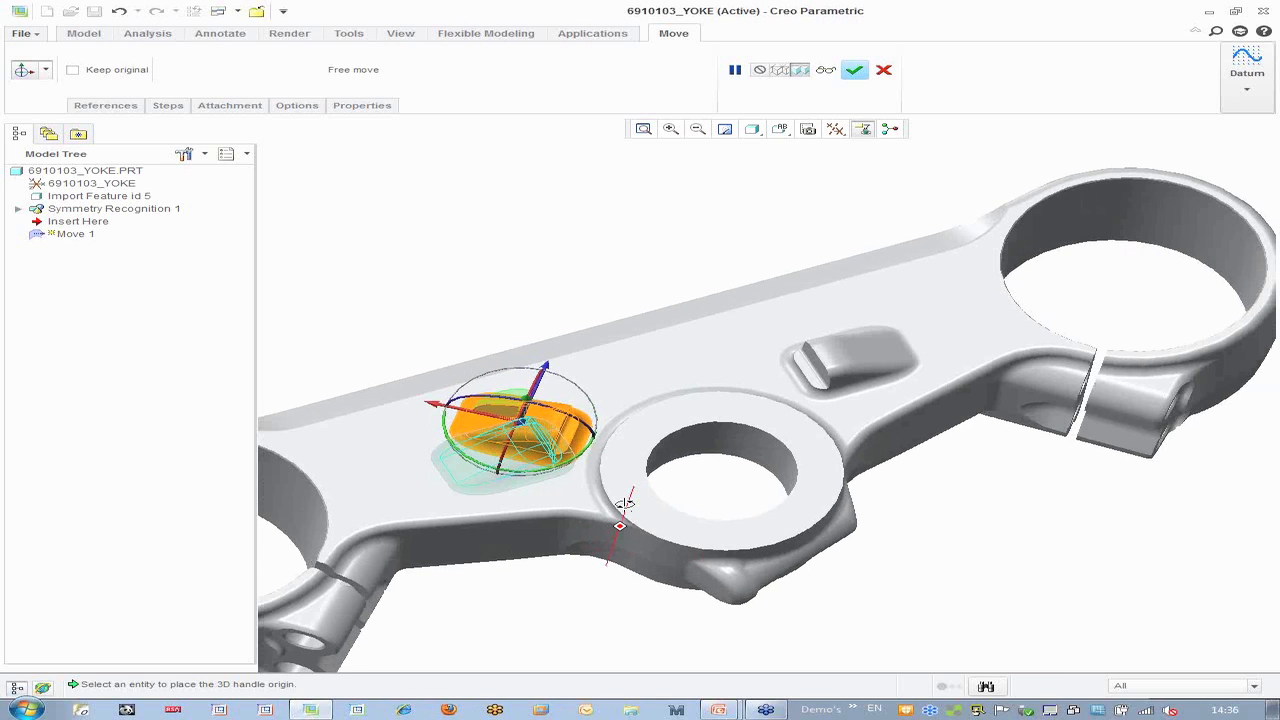
left_click(296, 108)
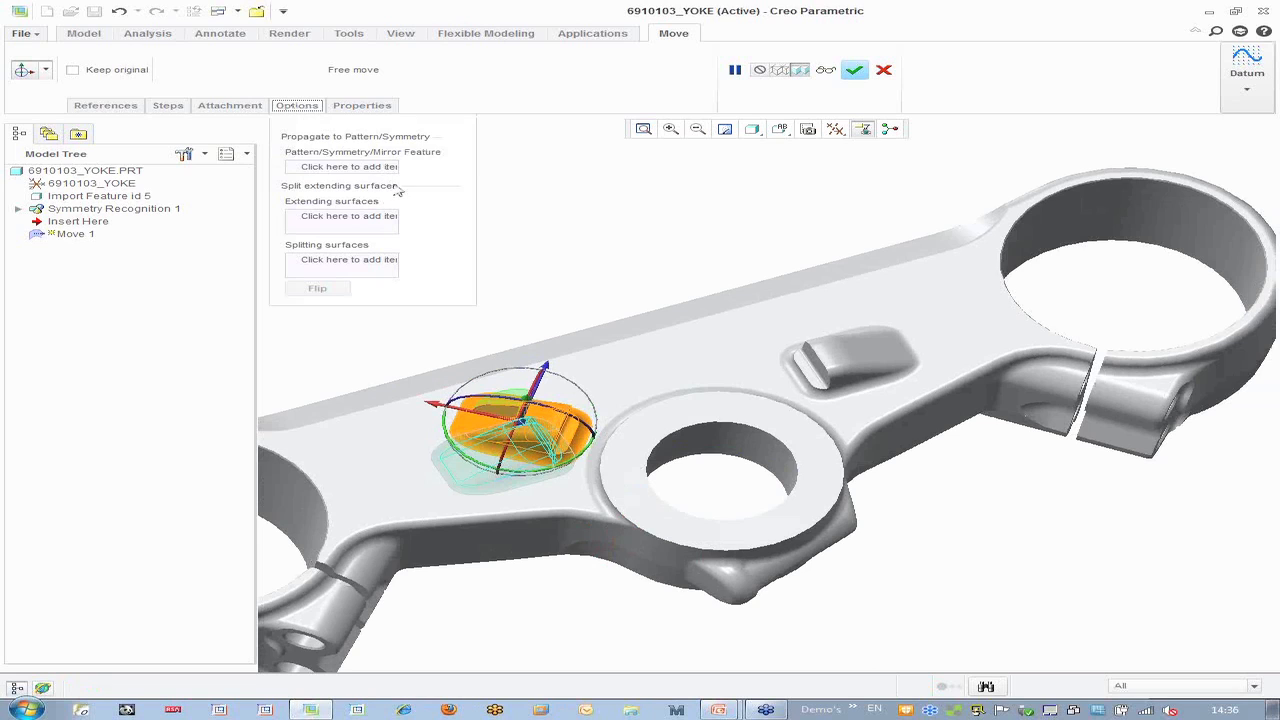
key("super")
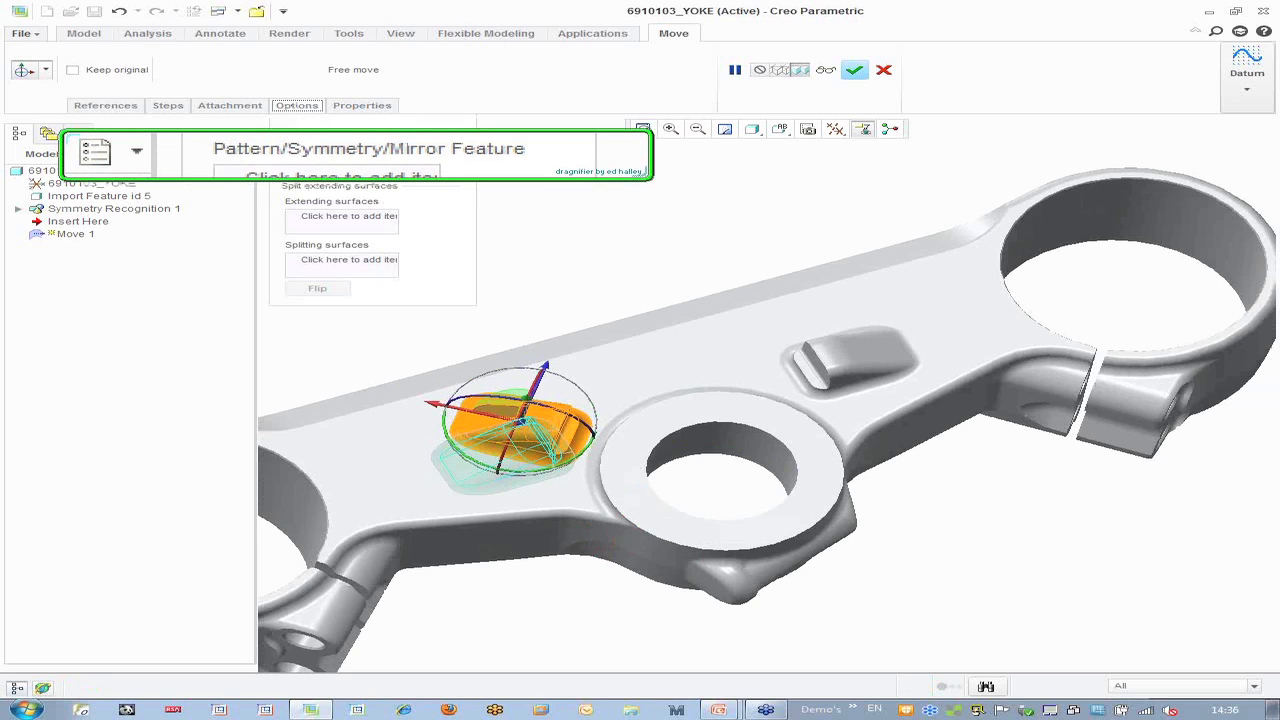
left_click(343, 166)
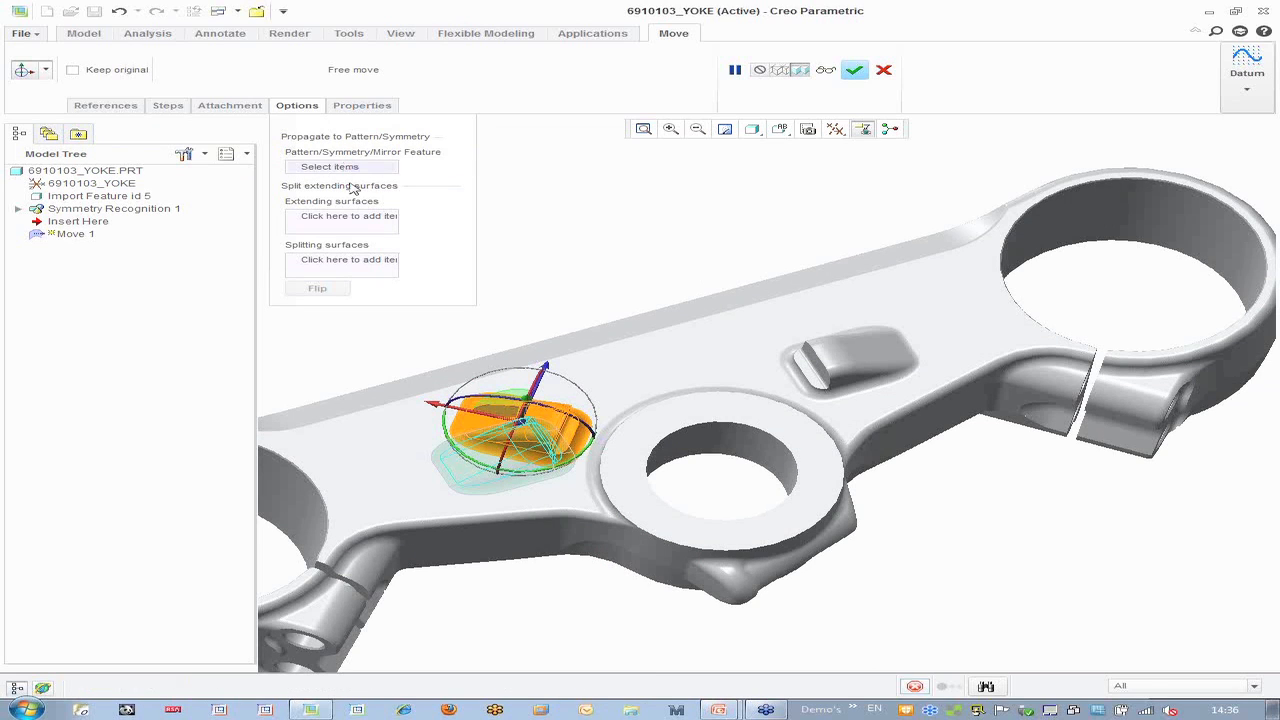
left_click(110, 208)
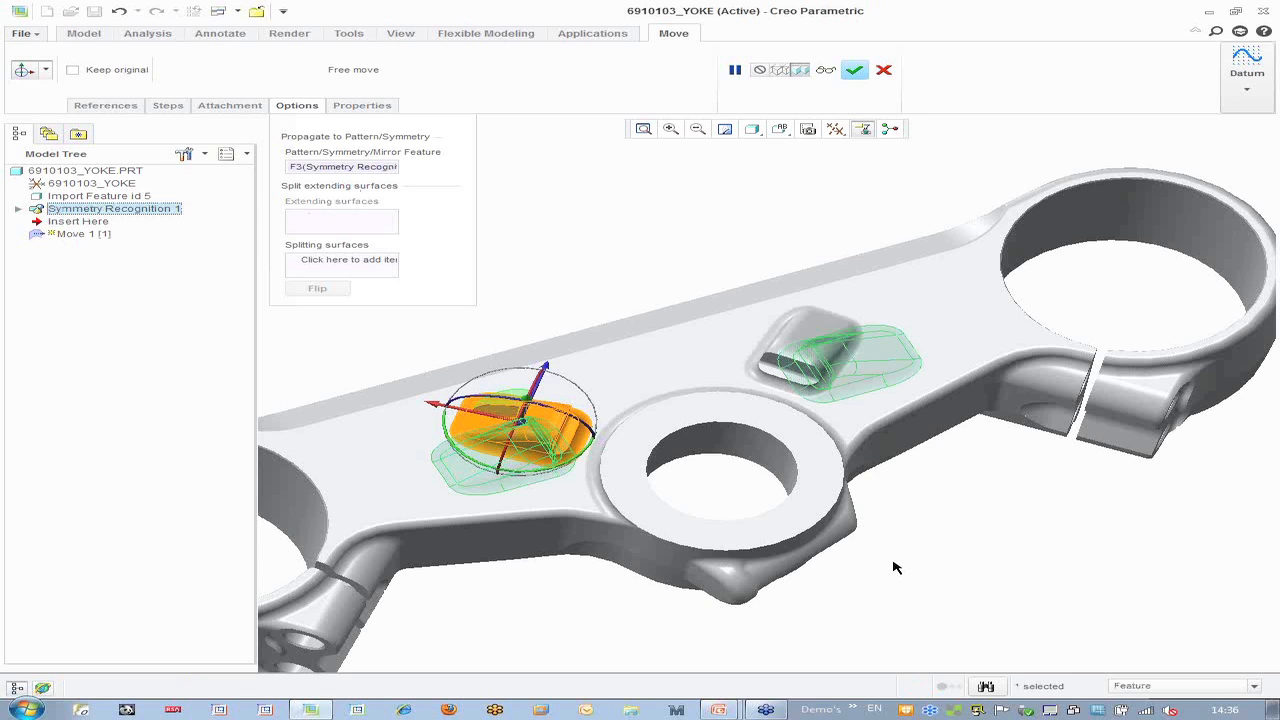
Slide the left lug slightly farther from the central bore along its own length and complete the Move feature
middle_click_drag(689, 457, 682, 487)
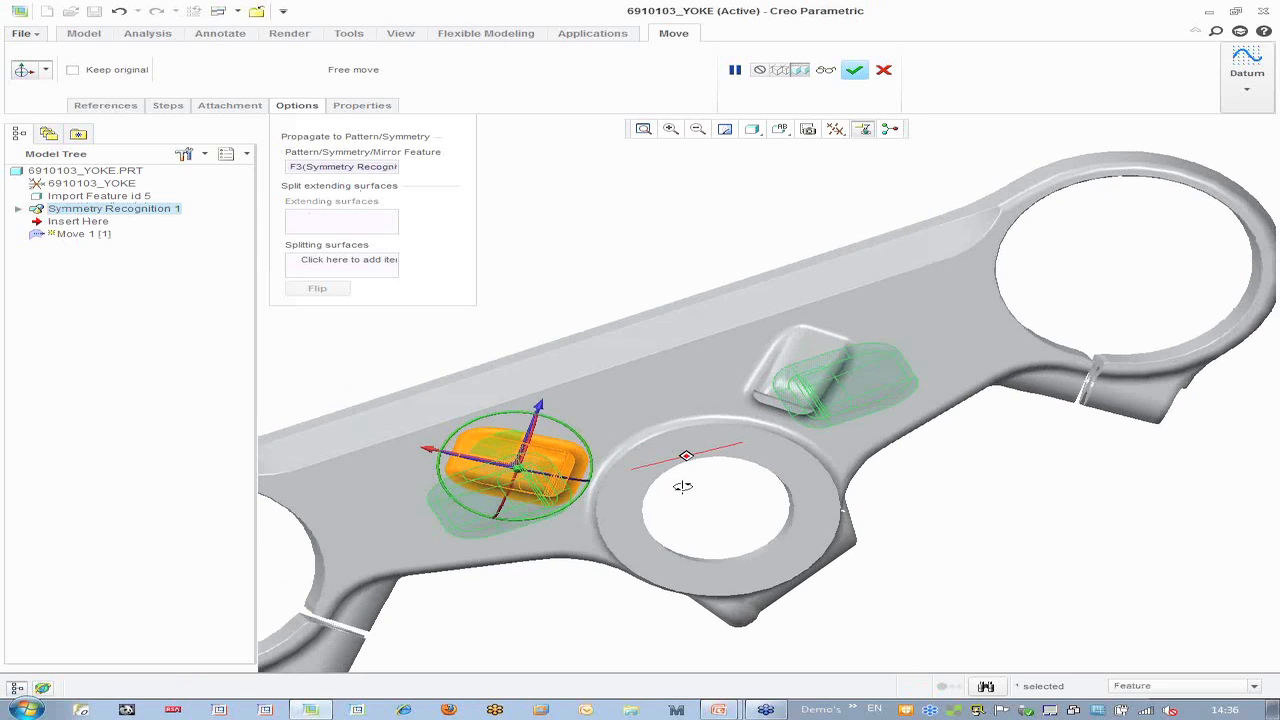
left_click(432, 456)
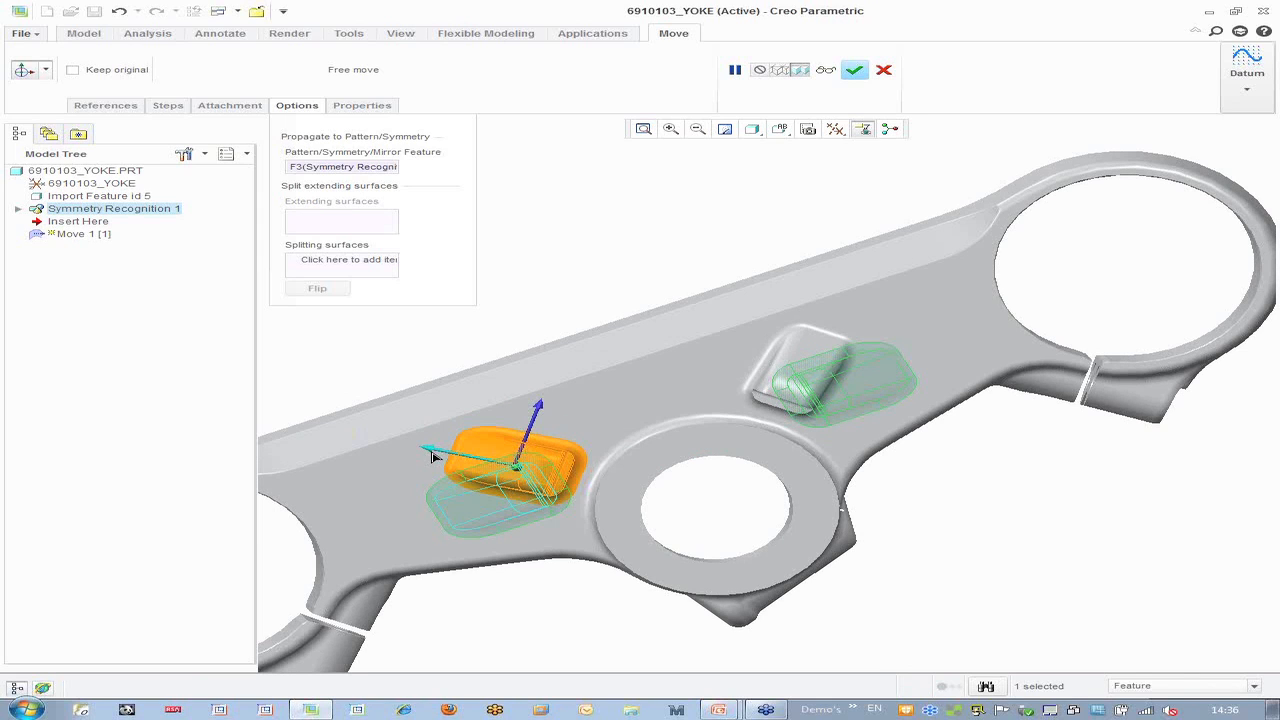
mouse_move(432, 456)
left_mouse_down()
mouse_move(443, 458)
mouse_move(414, 452)
left_mouse_up()
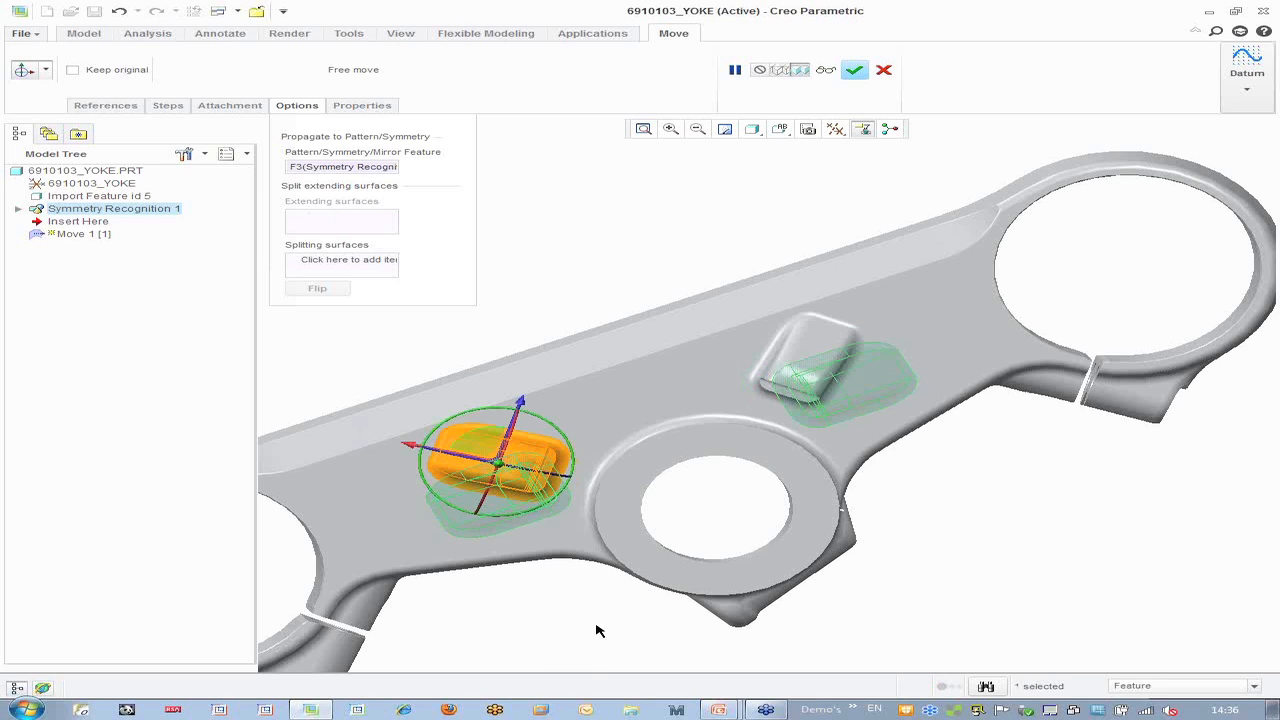
left_click(850, 68)
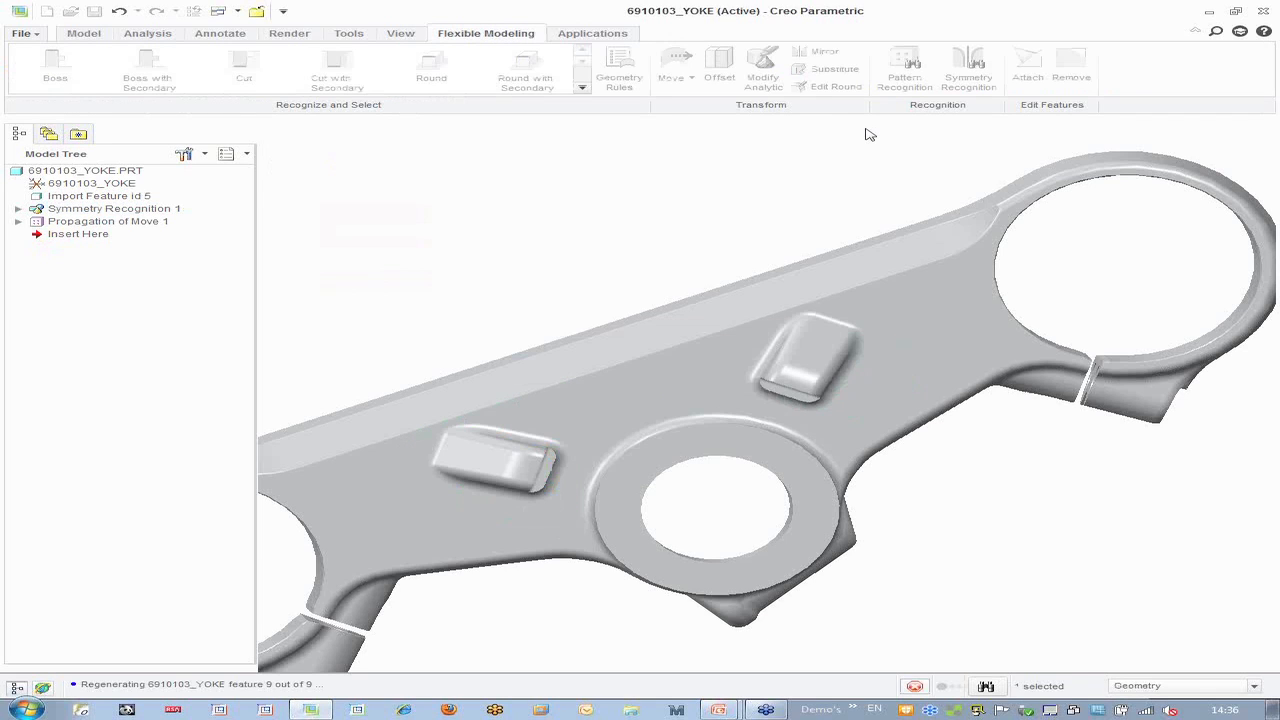
Create a Symmetry Recognition feature from the bores of the two counterbored holes beside the yoke's central bore on the pocketed side
mouse_move(817, 317)
middle_mouse_down()
mouse_move(857, 423)
mouse_move(841, 489)
mouse_move(877, 457)
mouse_move(770, 468)
middle_mouse_up()
scroll(725, 440, "up", 3)
scroll(709, 339, "down", 3)
scroll(709, 339, "down", 2)
left_click(667, 421)
middle_click_drag(717, 361, 737, 423)
scroll(686, 477, "down", 2)
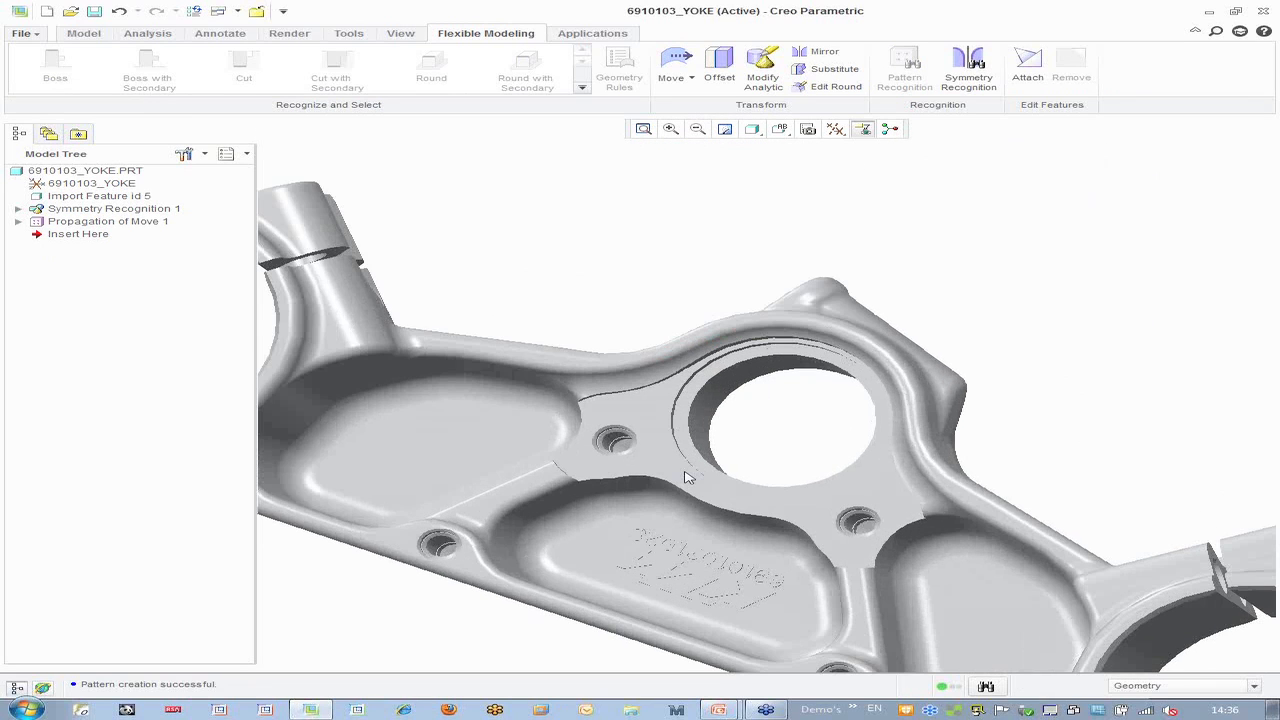
scroll(686, 477, "down", 2)
middle_click_drag(512, 391, 461, 358, "shift")
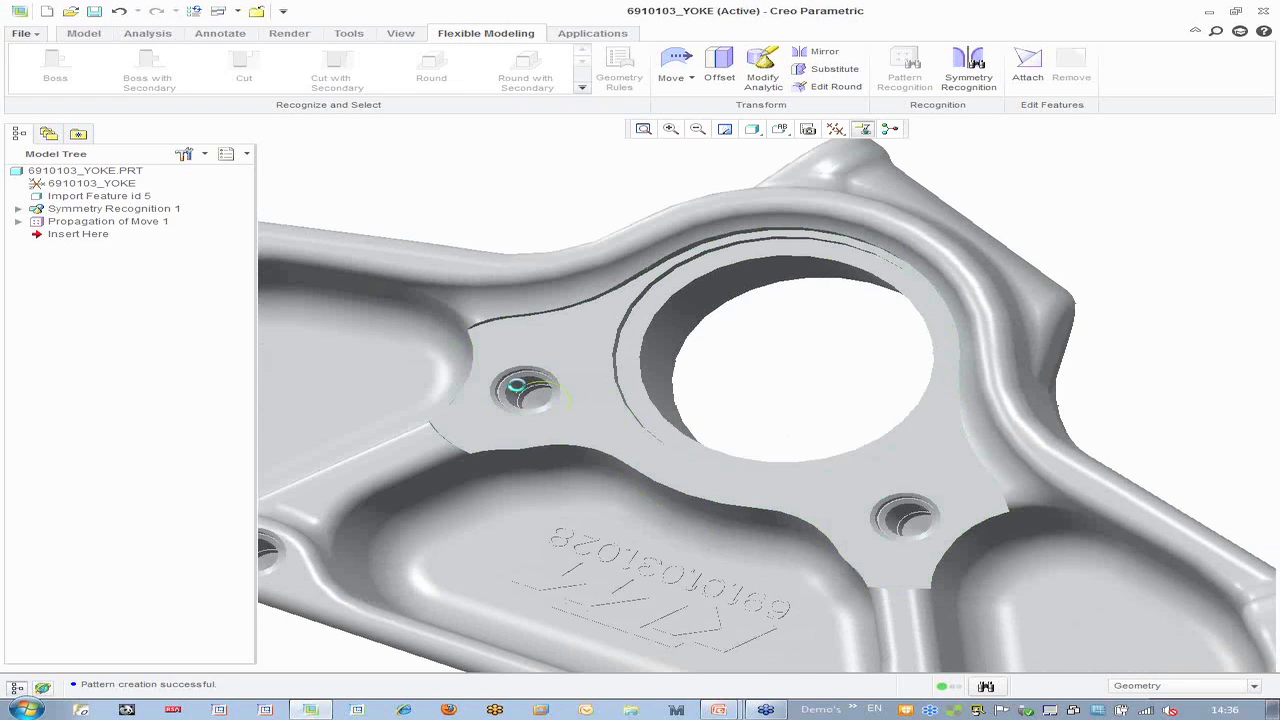
left_click(520, 390)
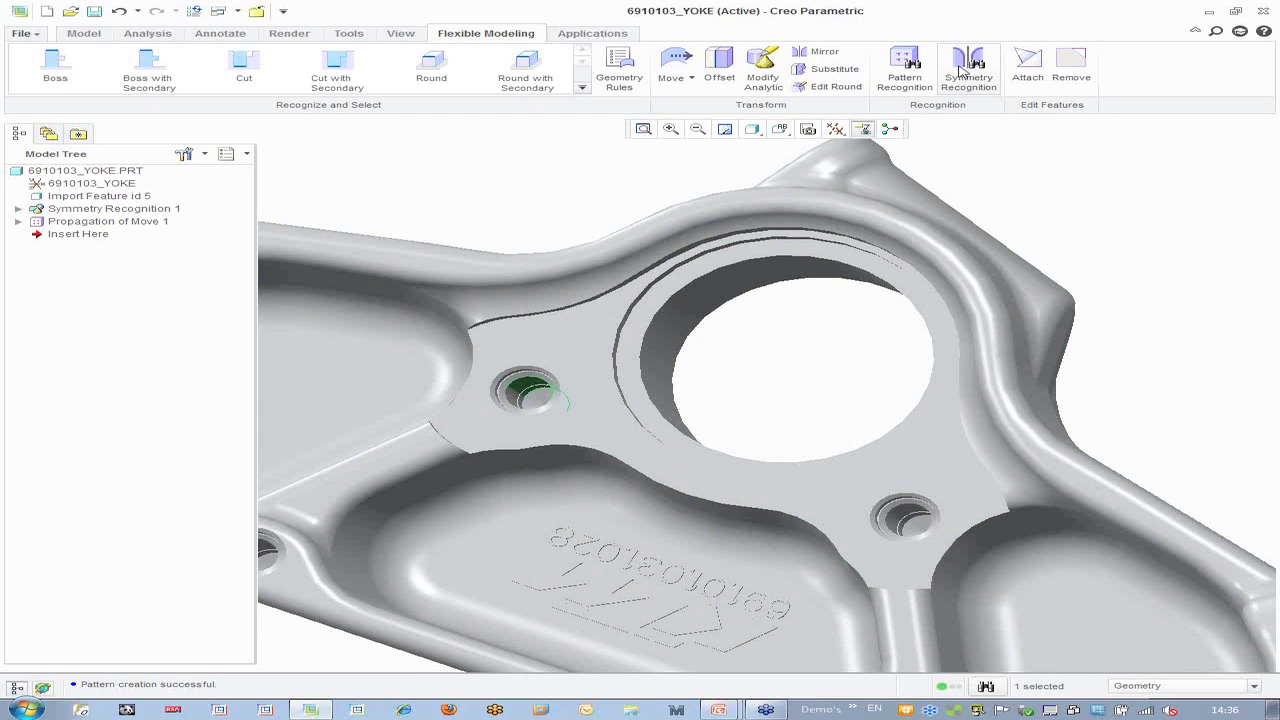
left_click(965, 68)
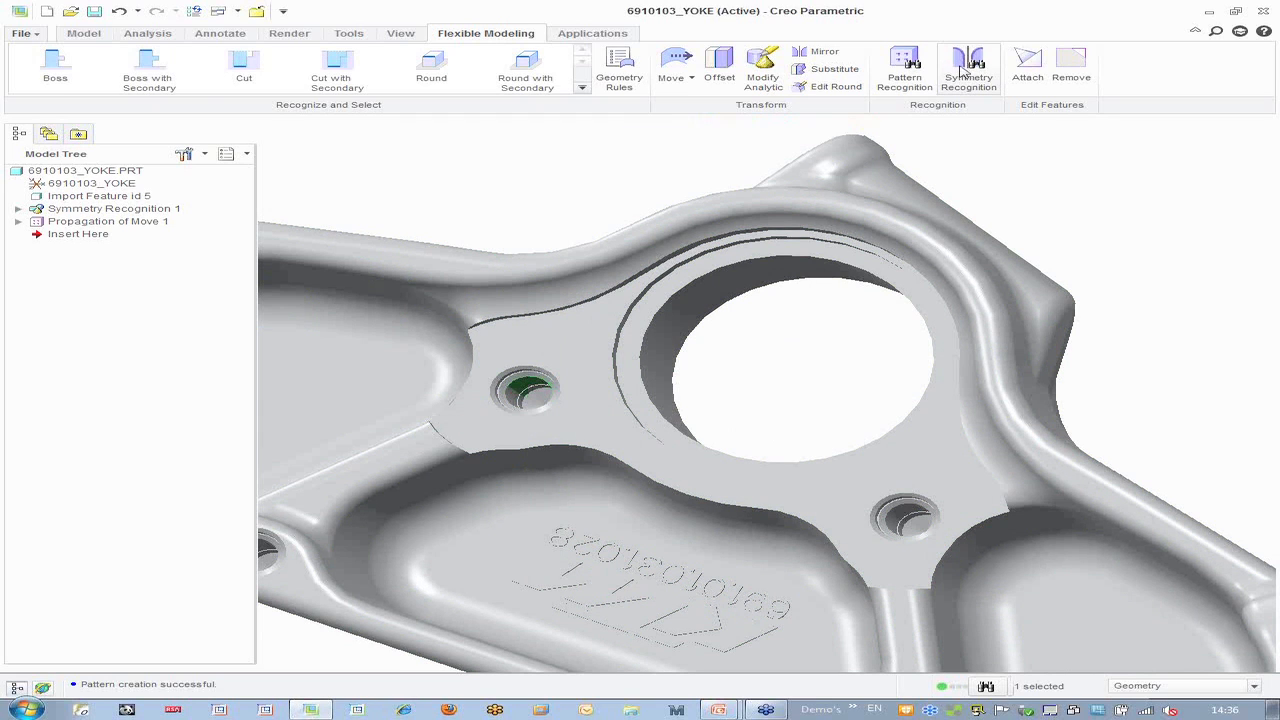
left_click(900, 518)
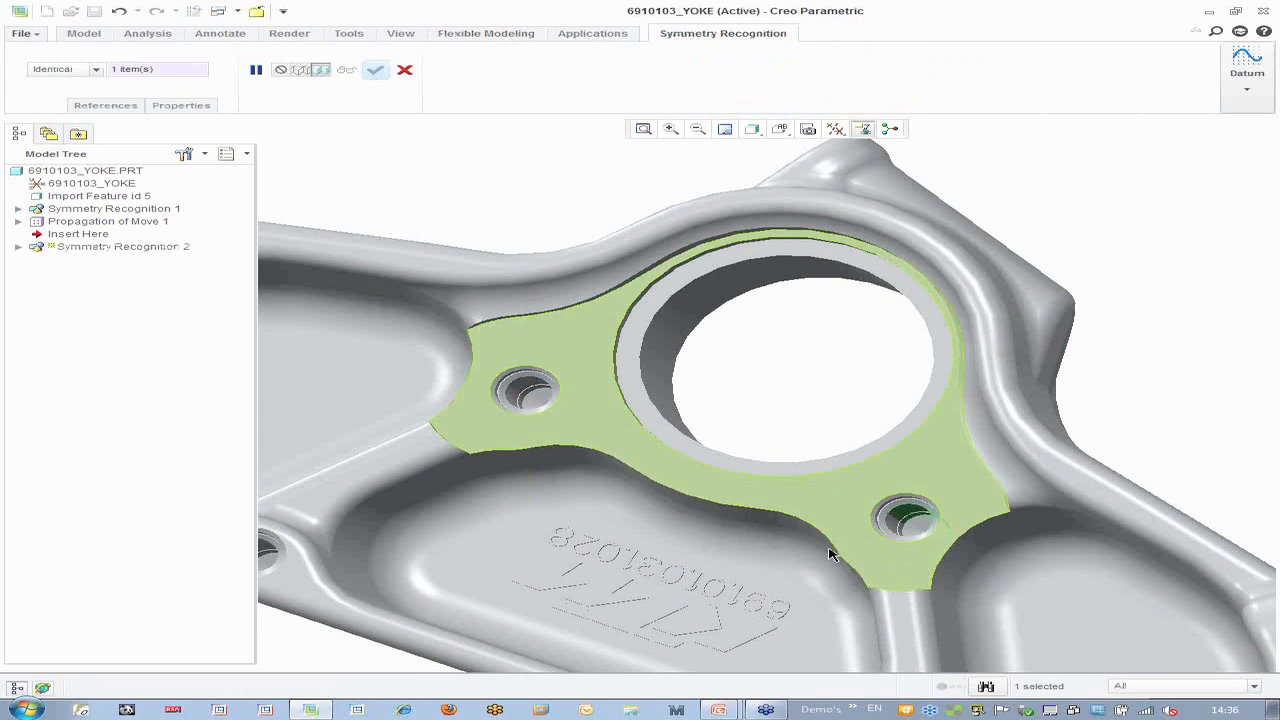
left_click(537, 385)
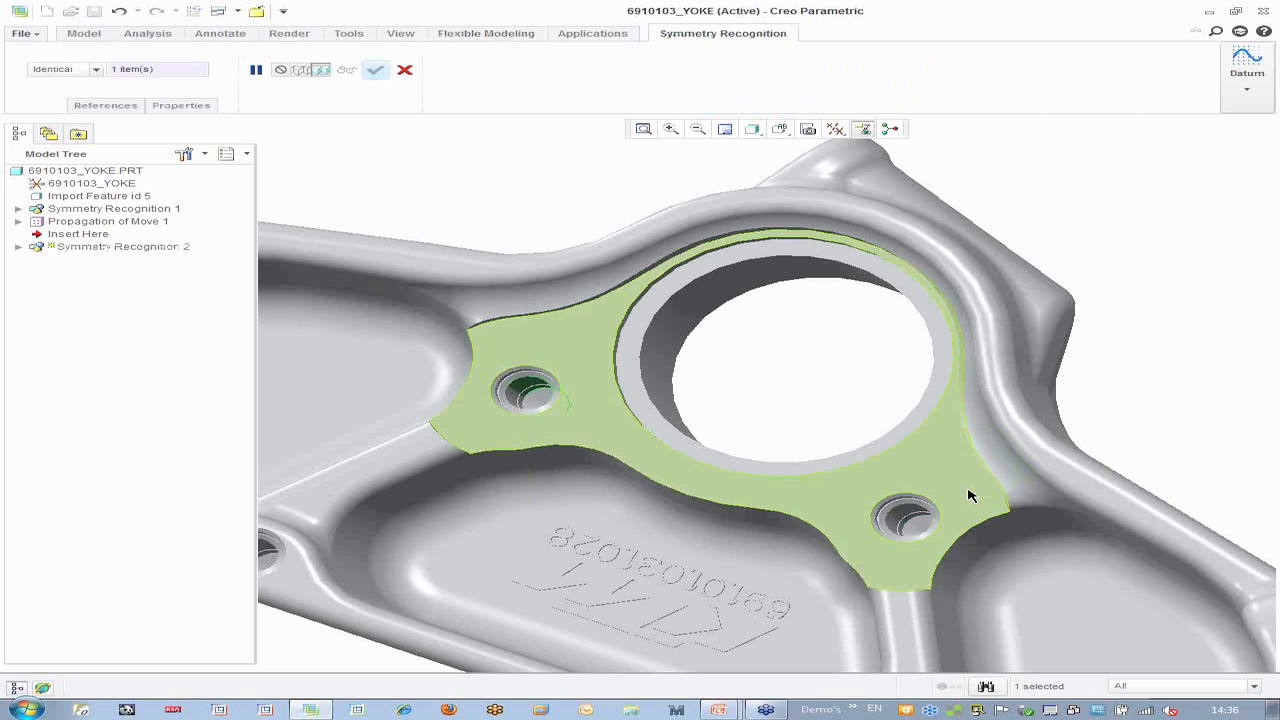
left_click(915, 515, "ctrl")
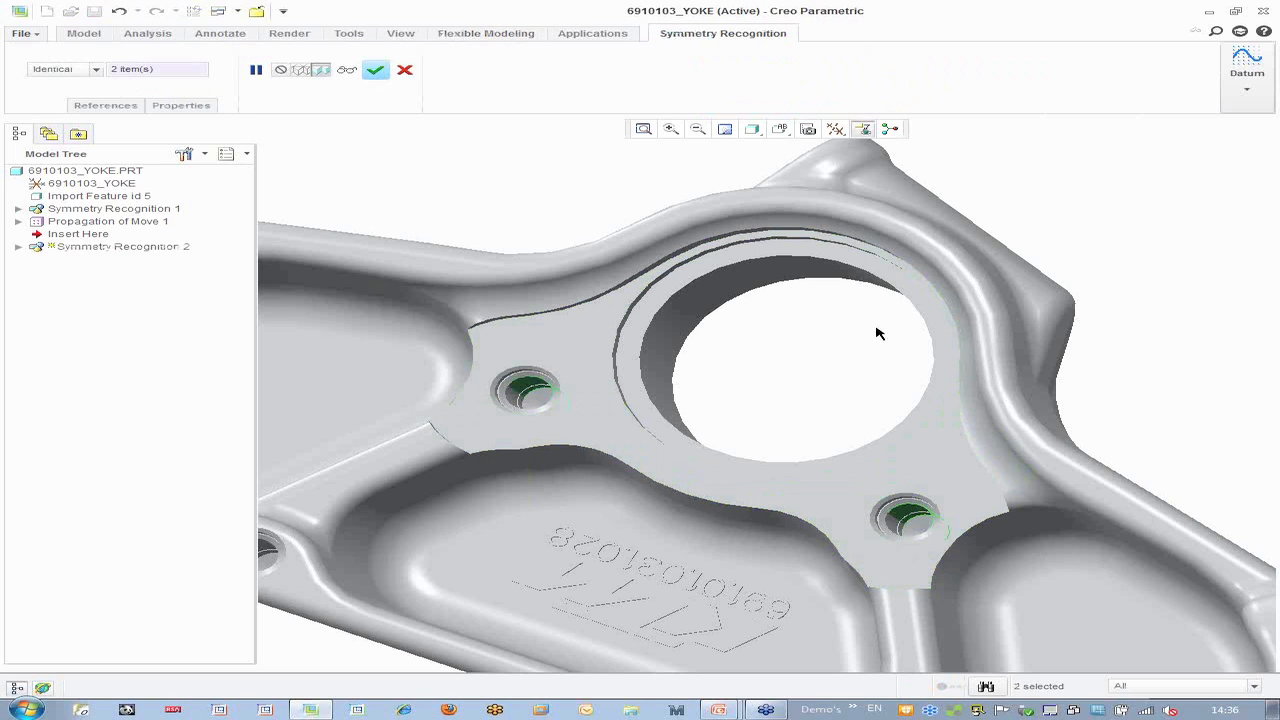
middle_click(491, 164)
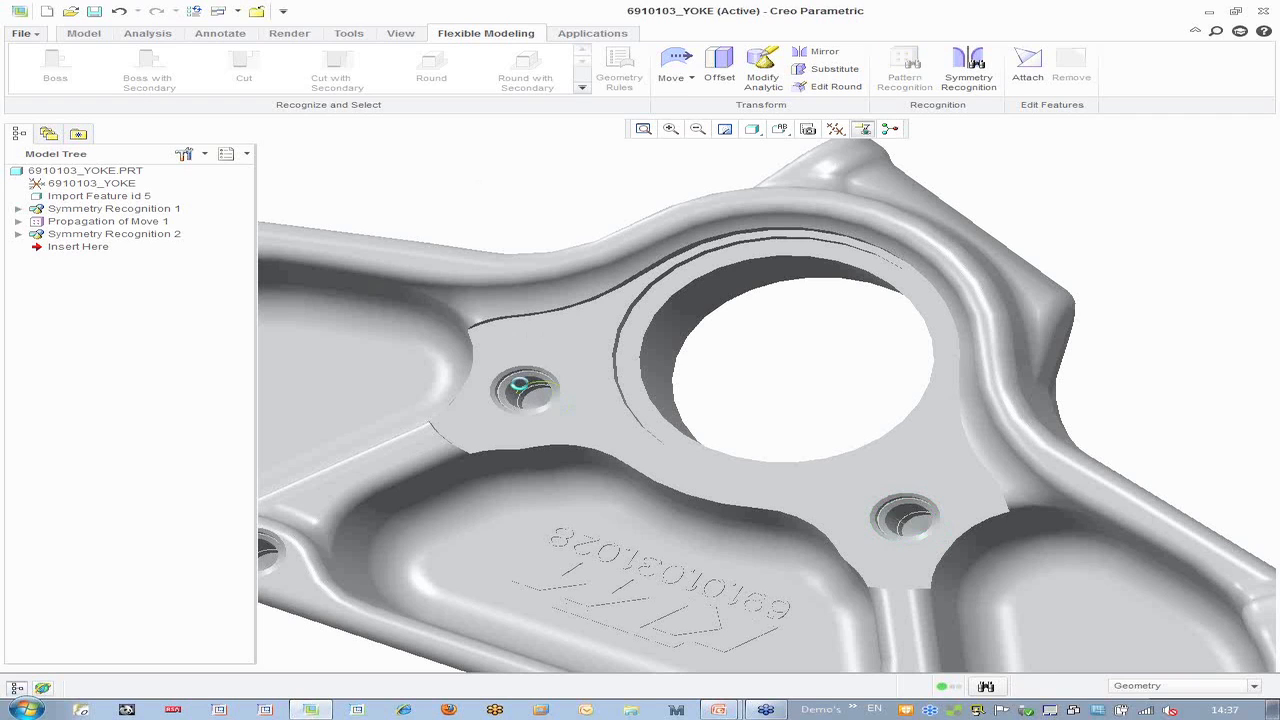
Select the left counterbored hole near the central bore as a cut with secondary shapes and start a Move using Dragger
left_click(522, 390)
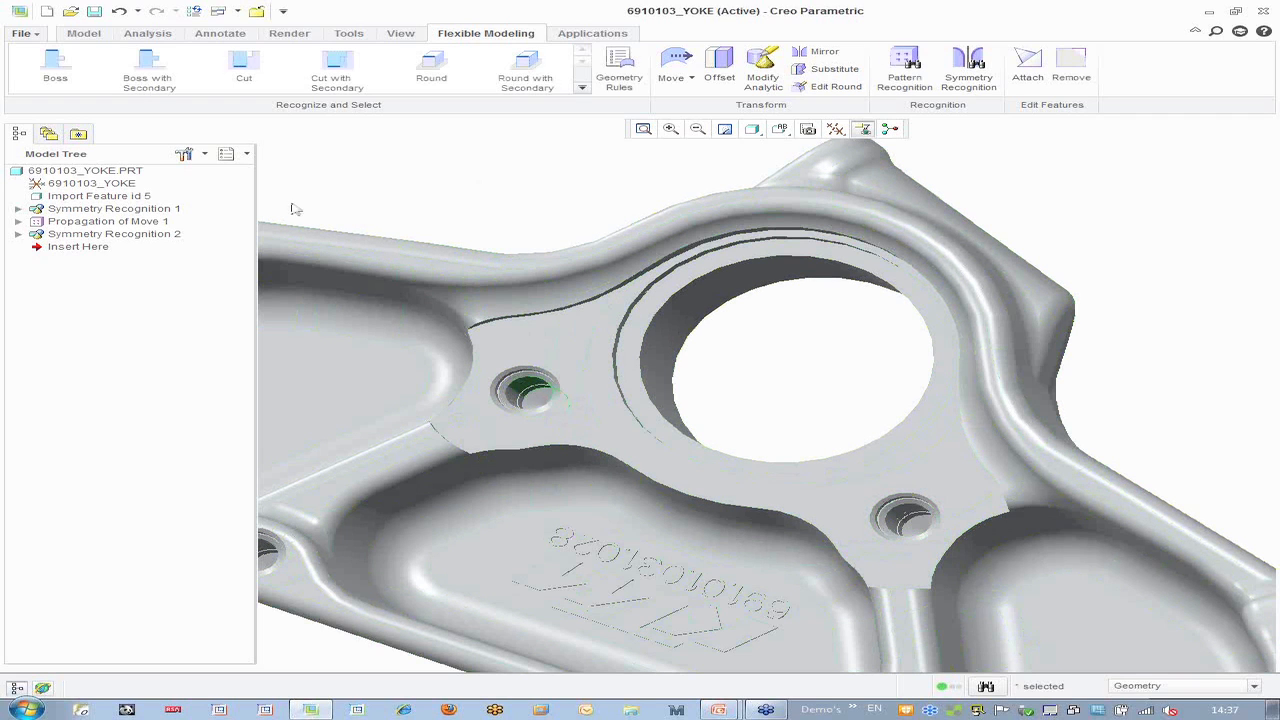
left_click(336, 80)
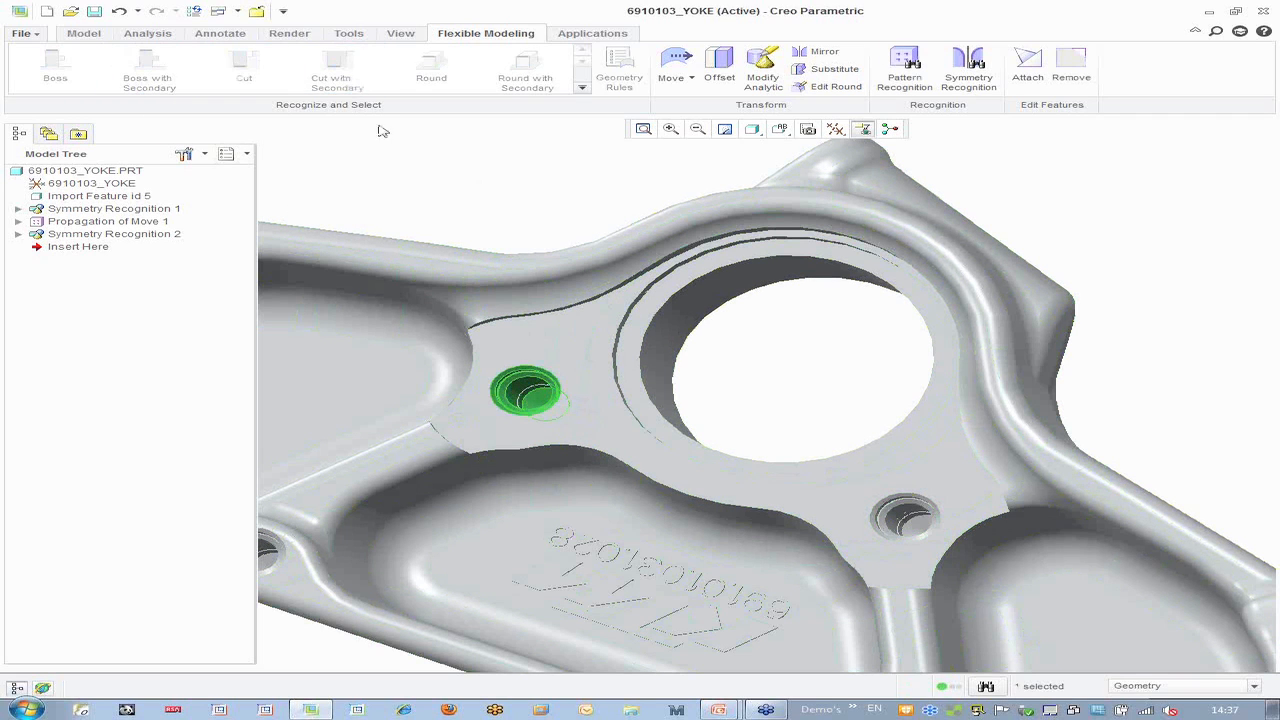
middle_click_drag(503, 197, 501, 155)
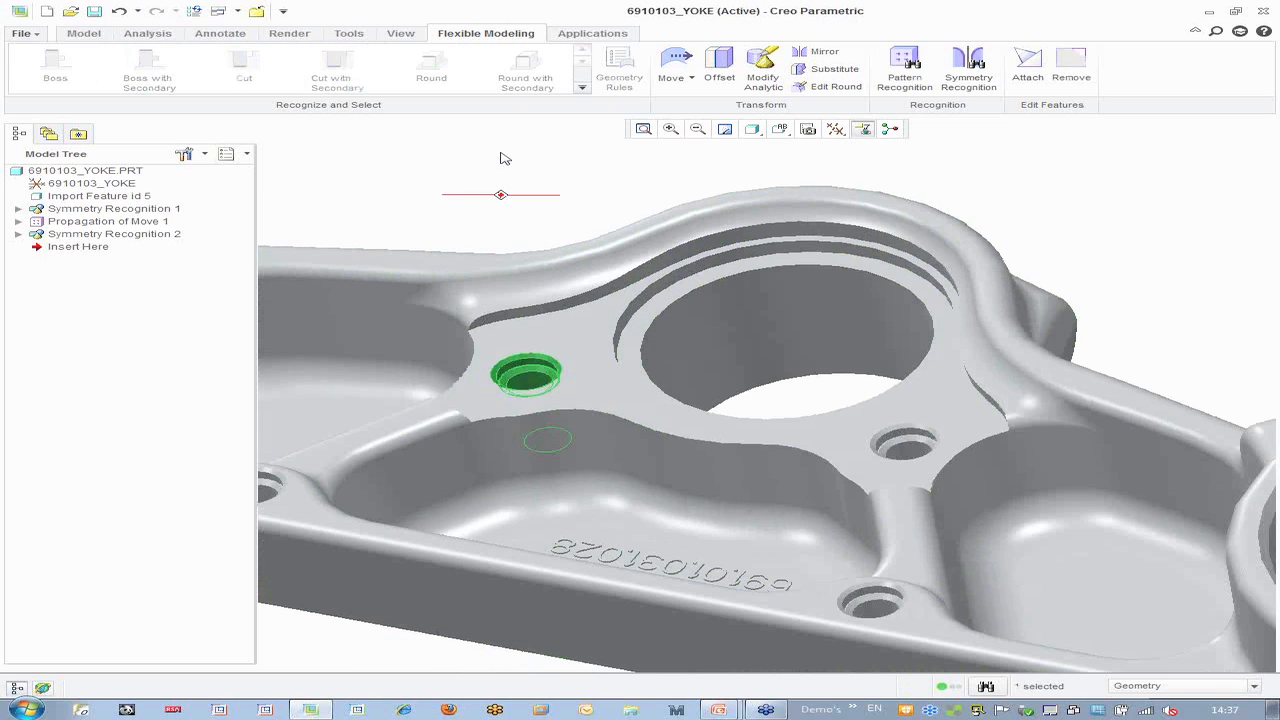
left_click(690, 61)
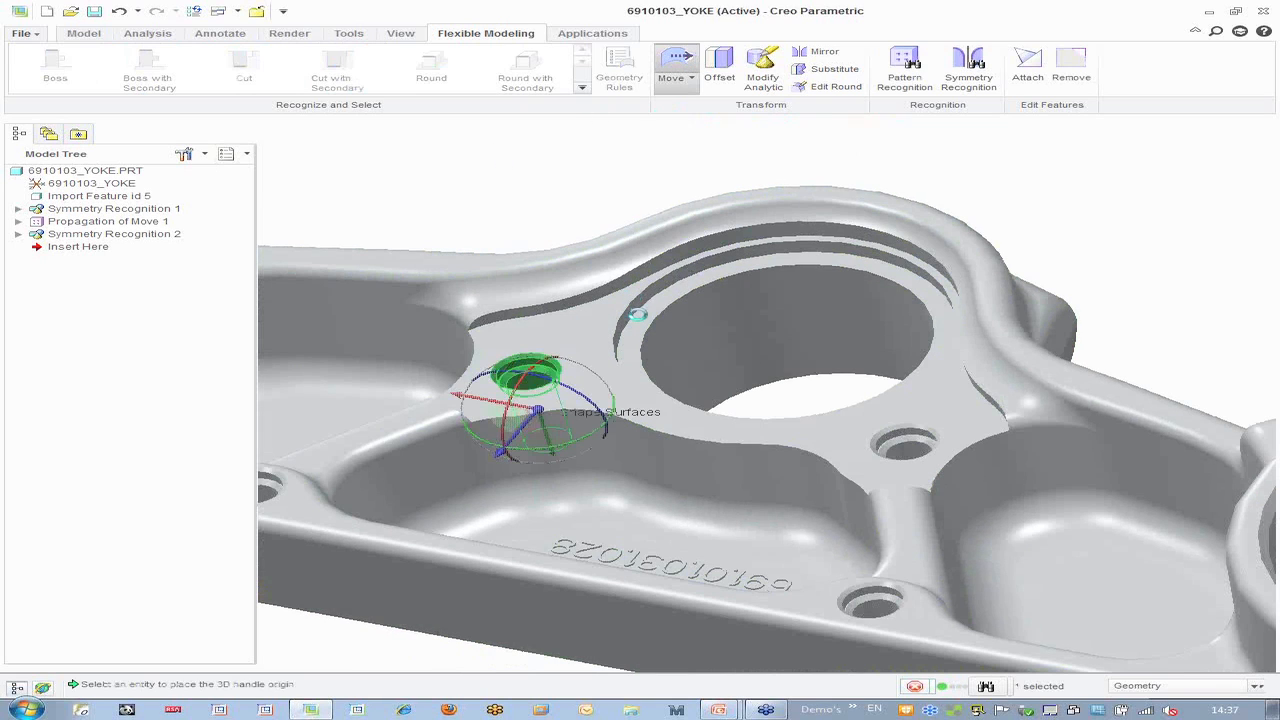
Propagate the hole's move through Symmetry Recognition 2, slide the hole toward its symmetric counterpart, and complete the Move feature
left_click(296, 105)
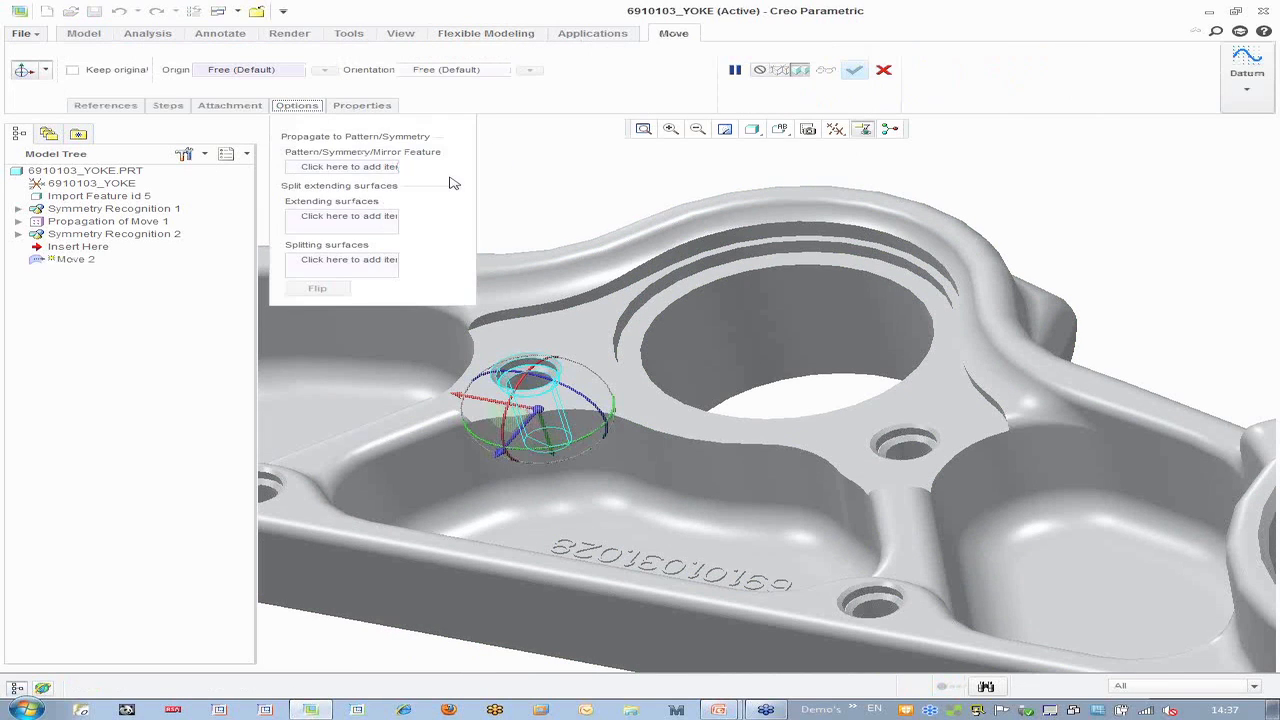
left_click(172, 233)
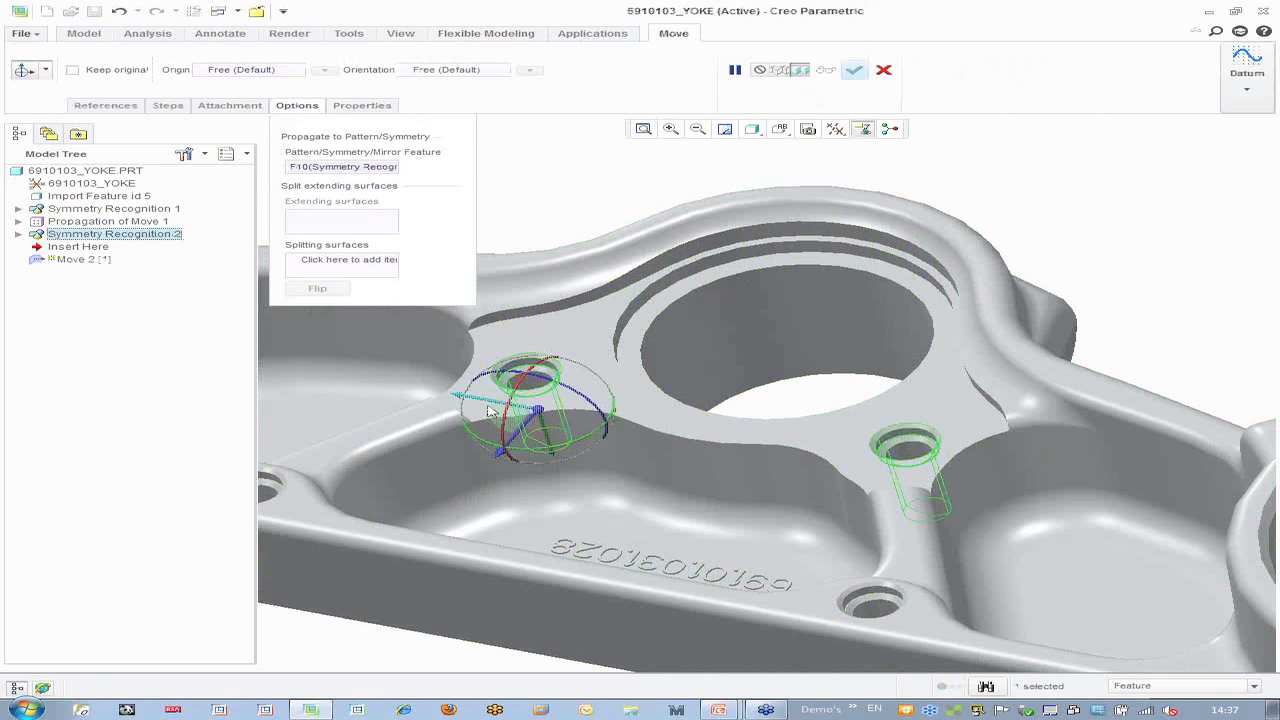
left_click_drag(465, 403, 478, 407)
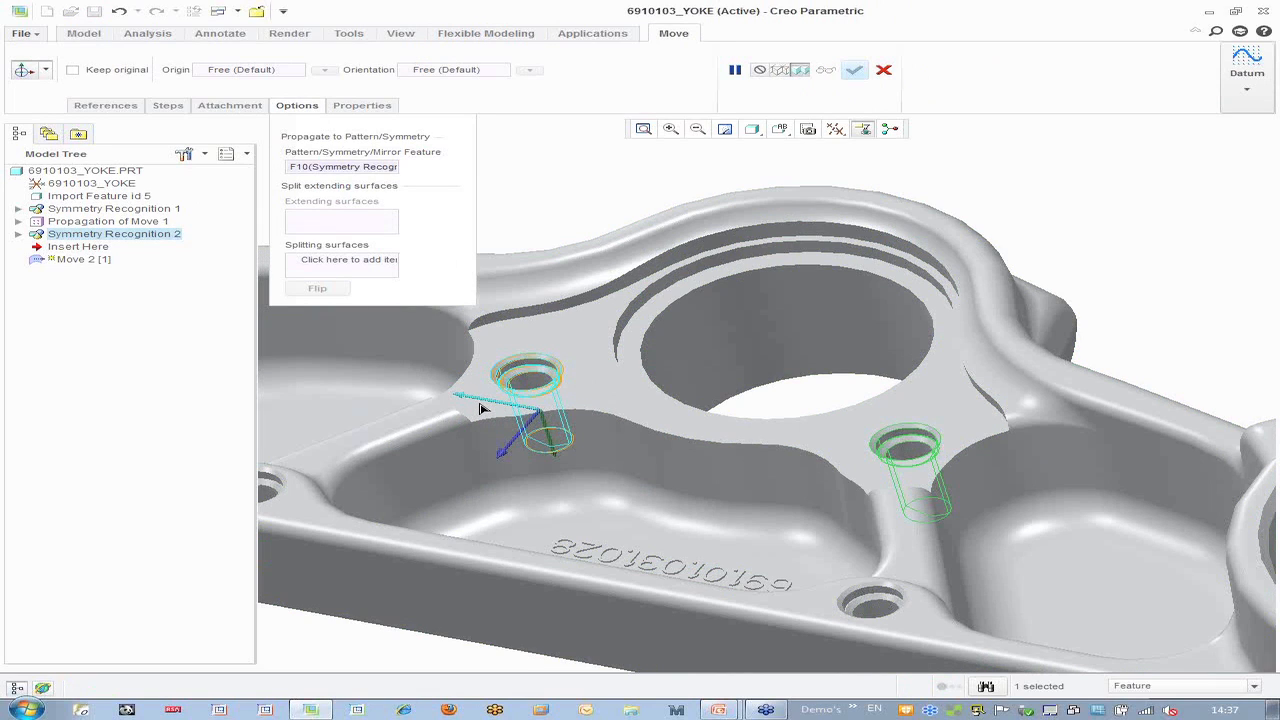
left_click_drag(480, 408, 505, 424)
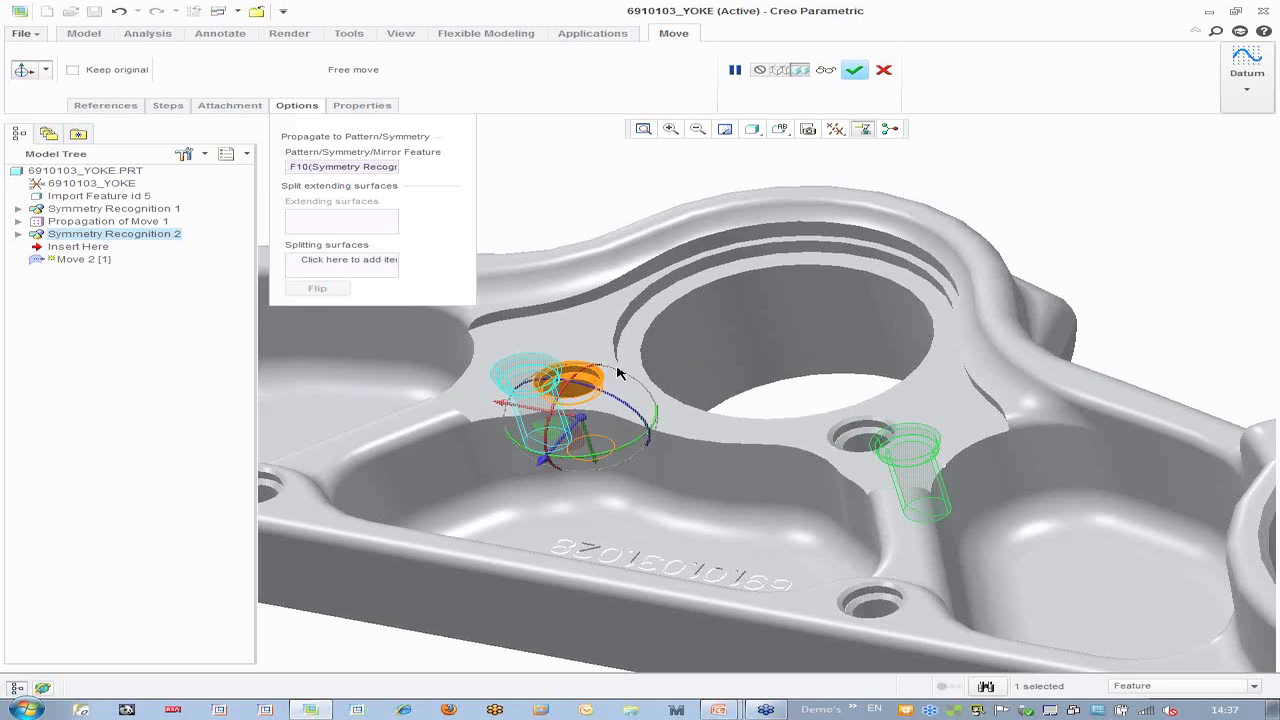
middle_click(568, 200)
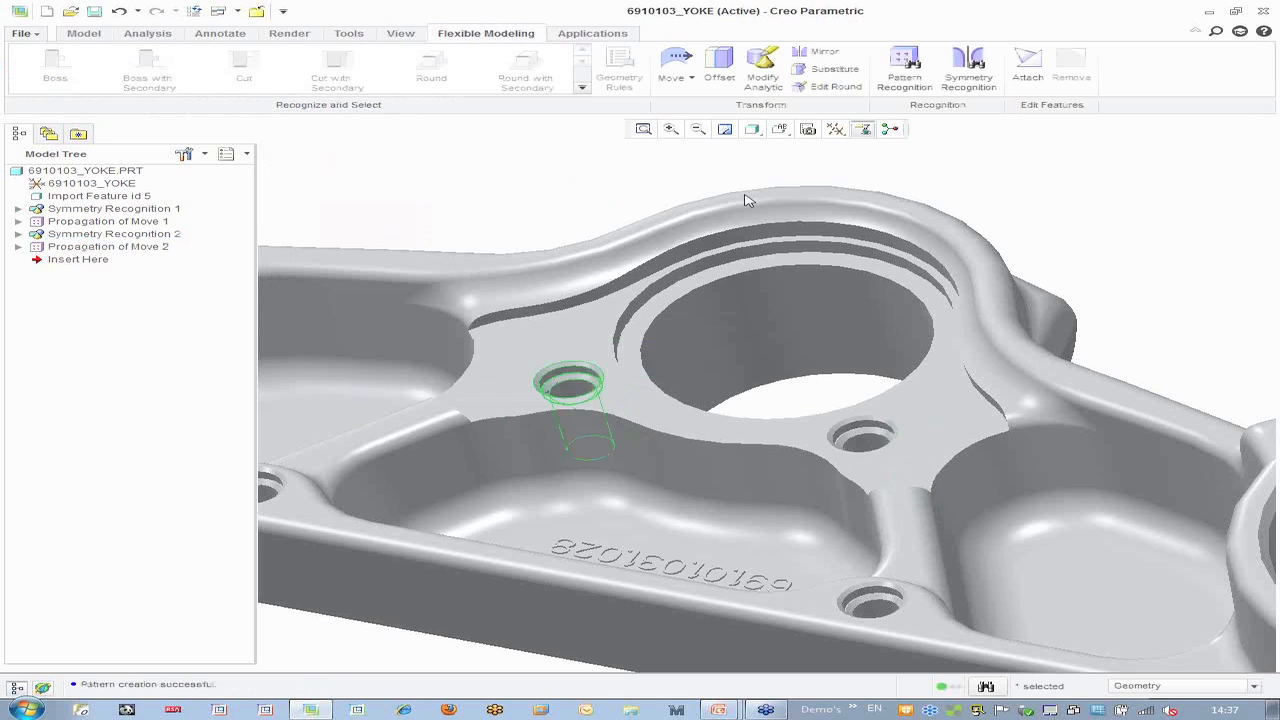
Examine the two moved holes and the repositioned lugs on both sides of the yoke
left_click(791, 408)
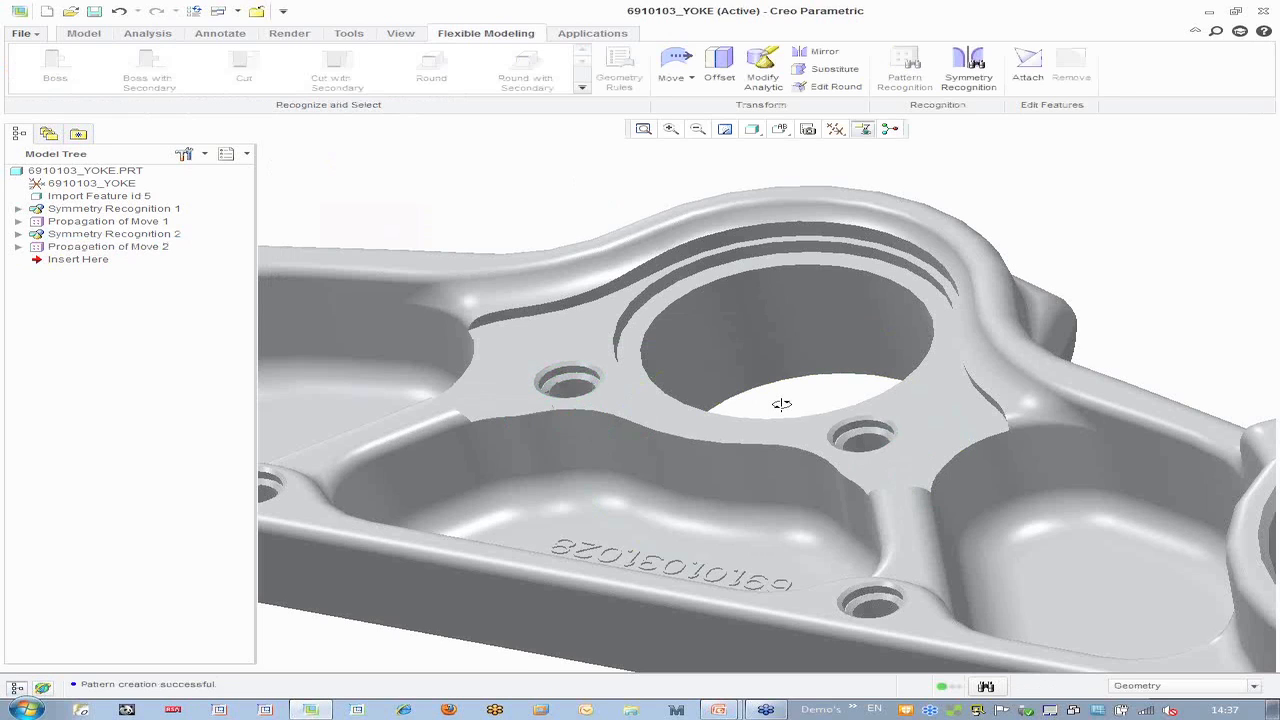
middle_click_drag(781, 404, 782, 417)
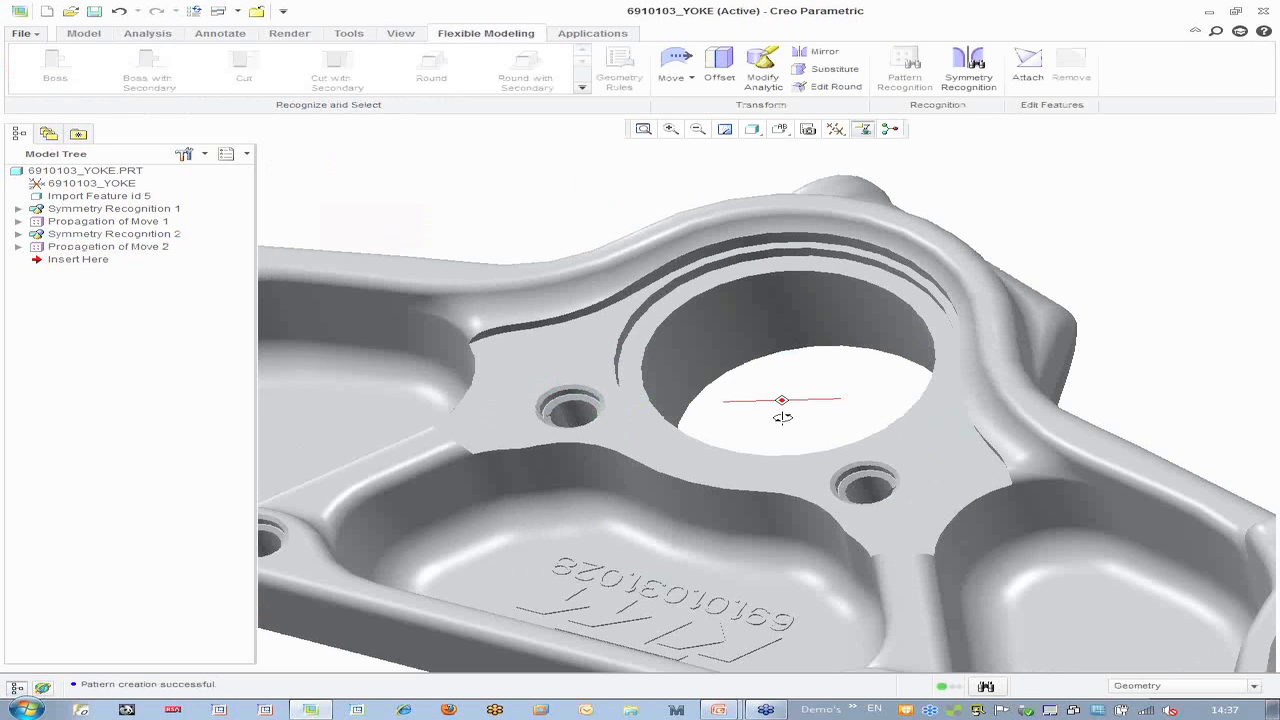
middle_click_drag(782, 417, 570, 612)
scroll(570, 612, "up", 3)
scroll(757, 511, "down", 1)
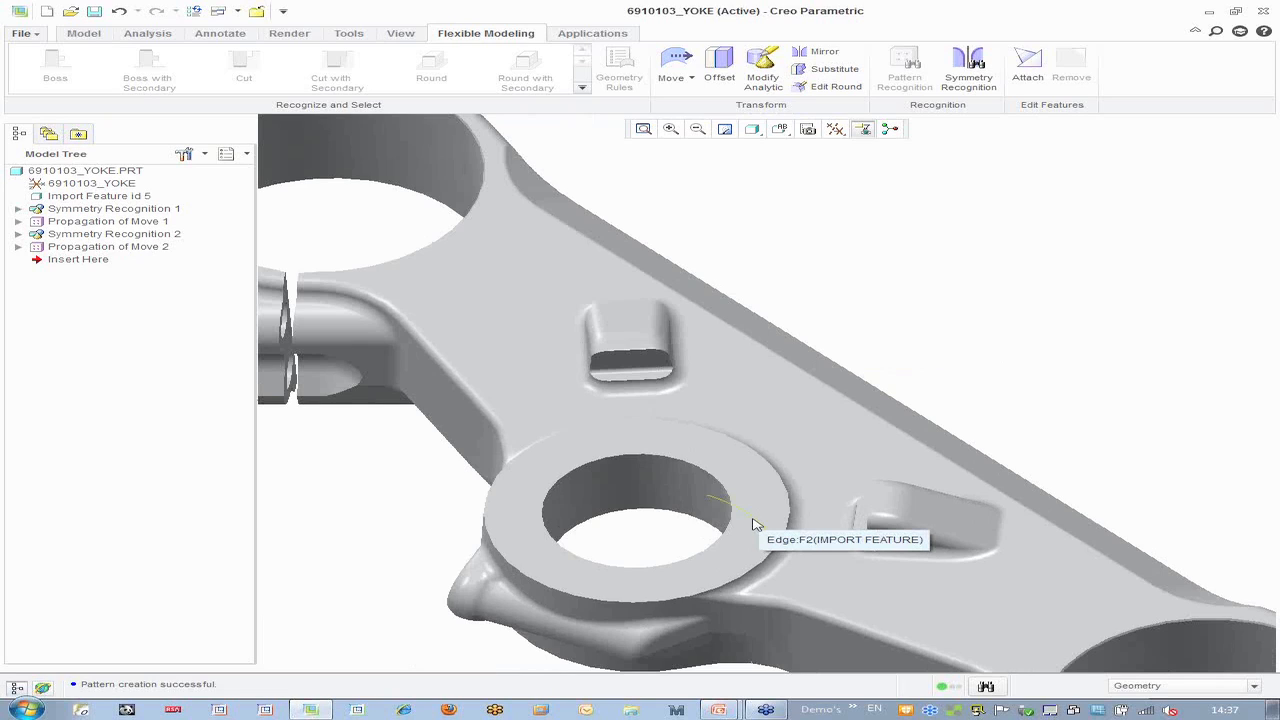
Switch to the PowerPoint slide show, advance the highlight to Late Stage Changes/Design Review, and return to Creo Parametric
key("alt+Tab")
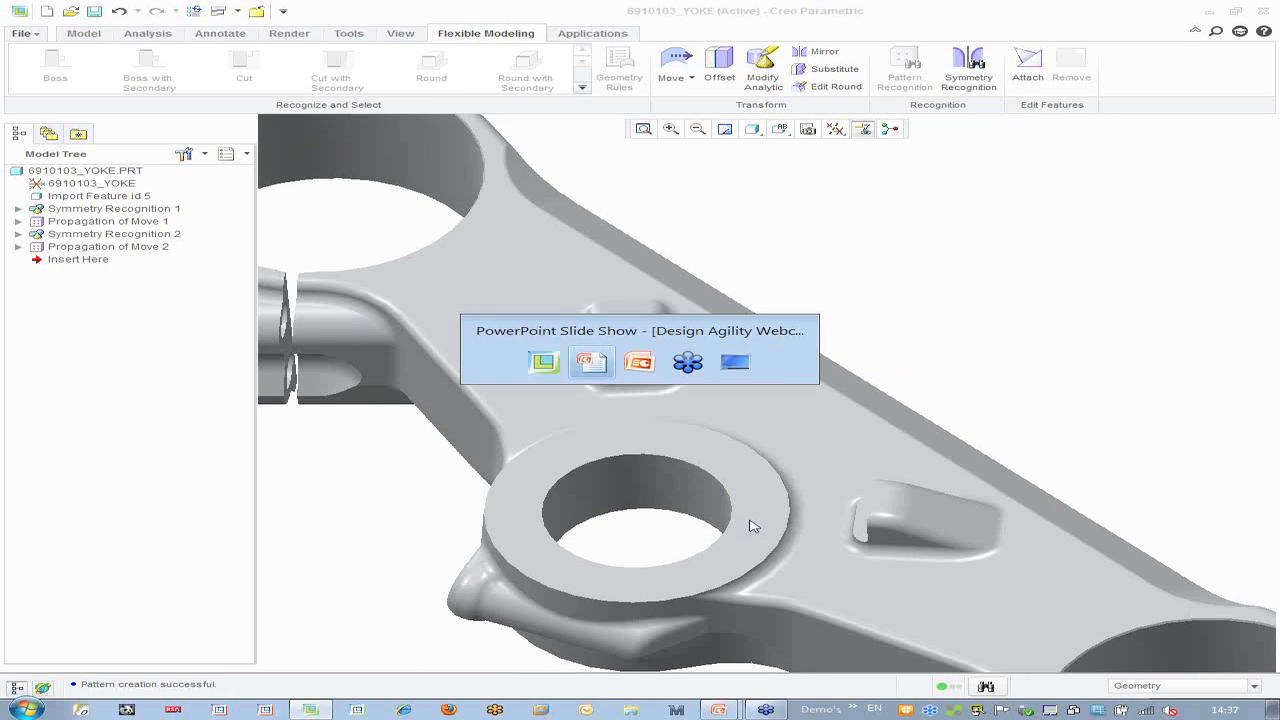
key("alt+Tab")
key("alt+Tab")
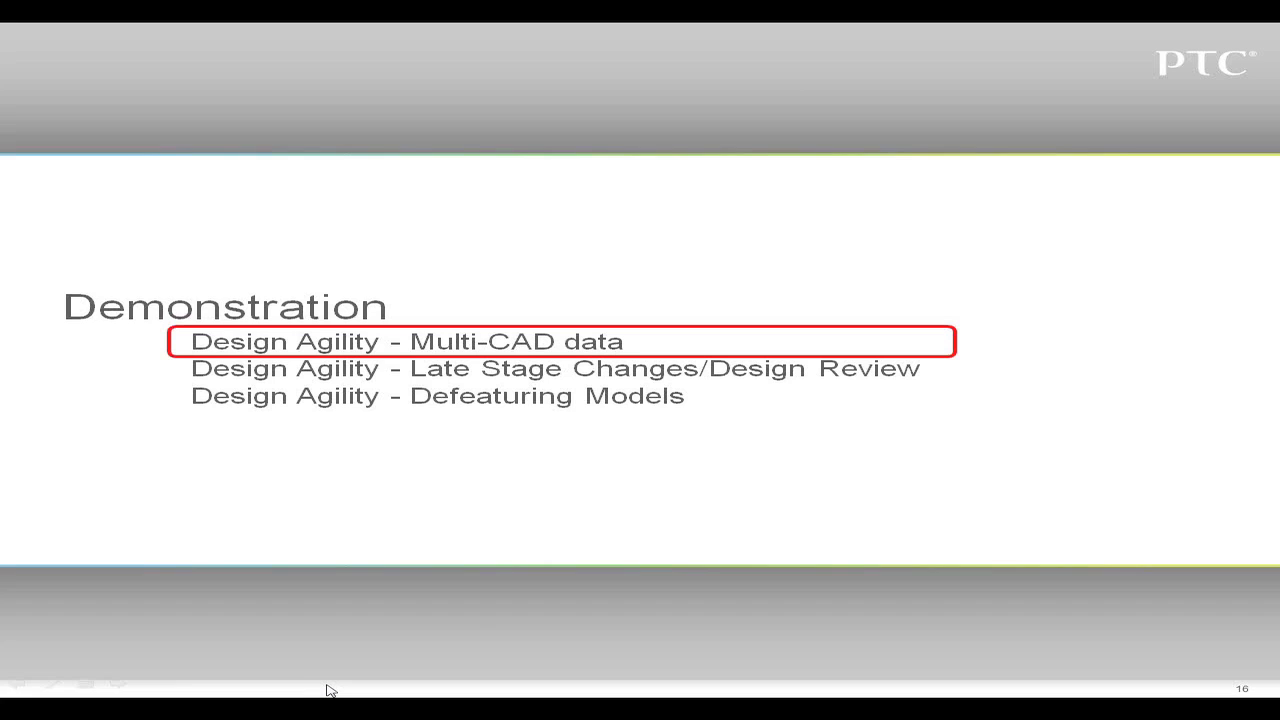
left_click(330, 685)
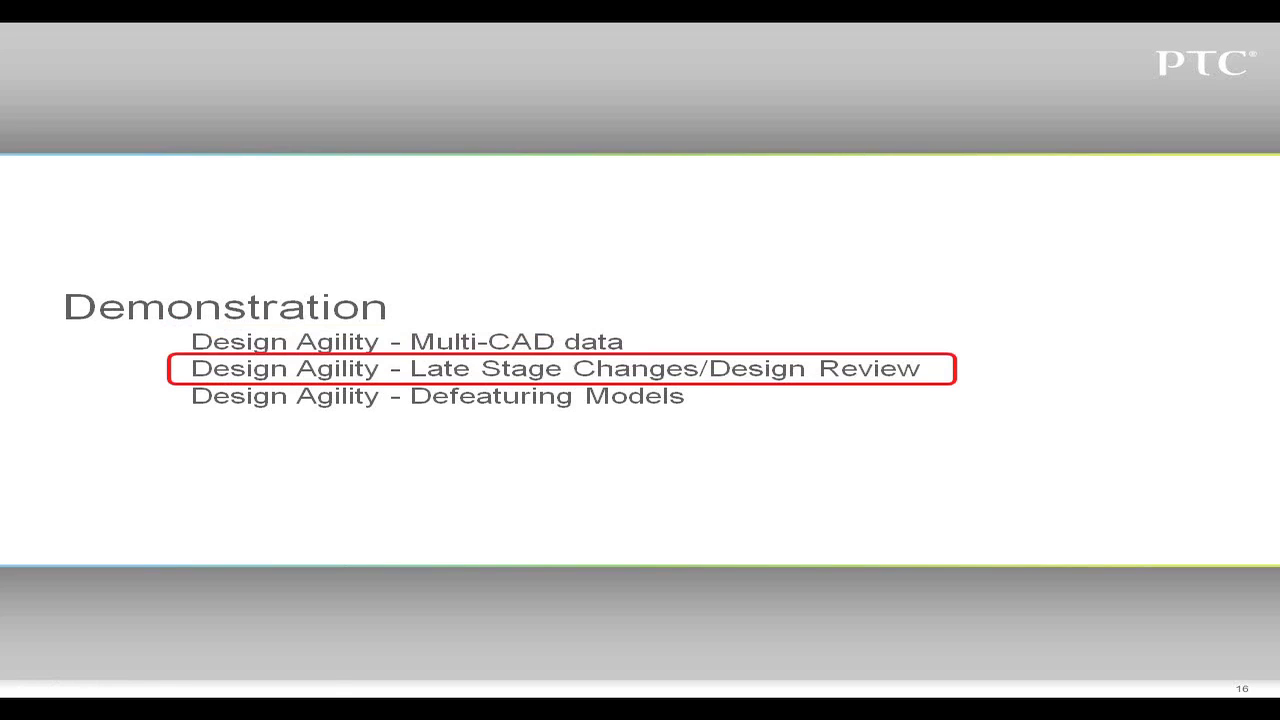
key("alt+Tab")
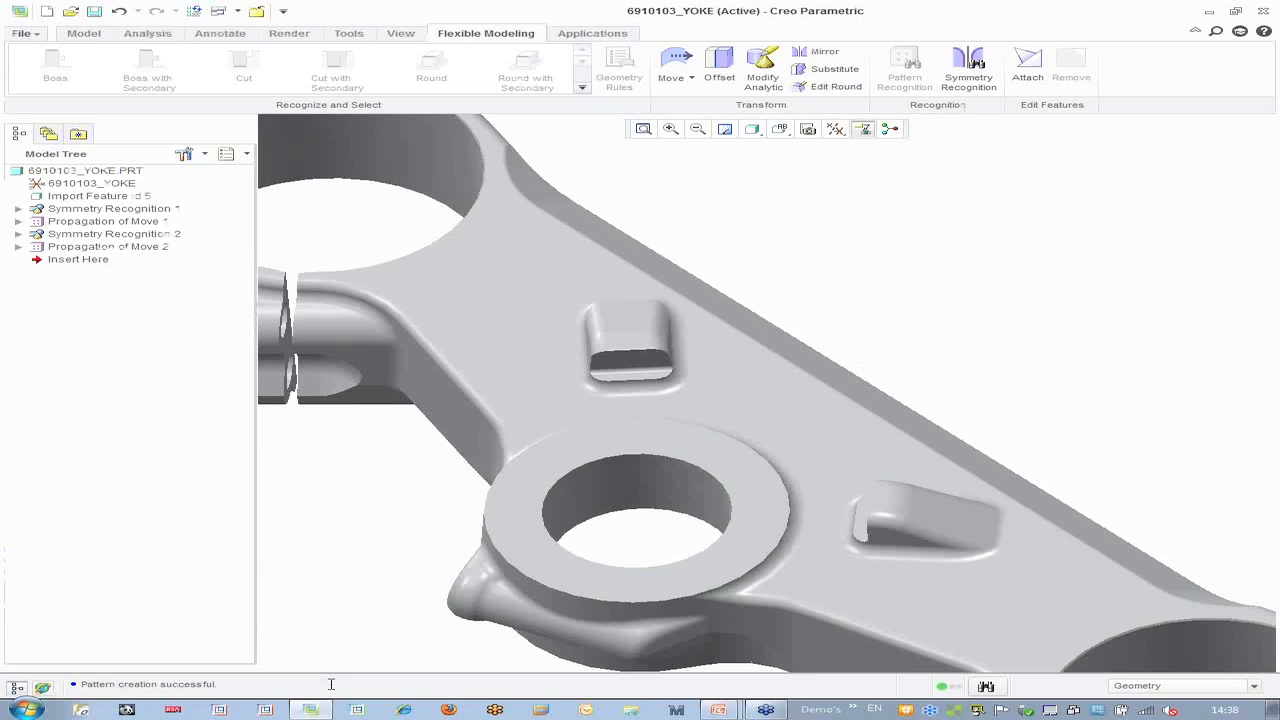
Close the yoke part and open the assembly tank_cover.asm from the demo folder
left_click(258, 13)
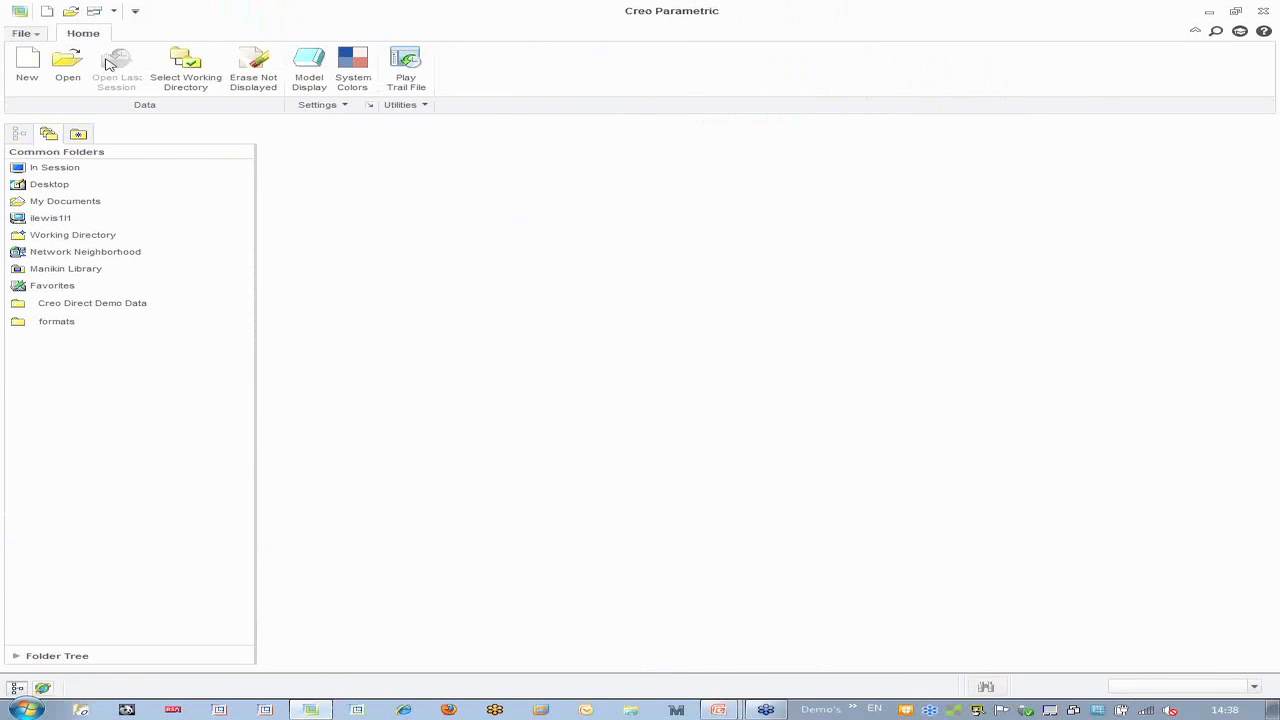
left_click(67, 65)
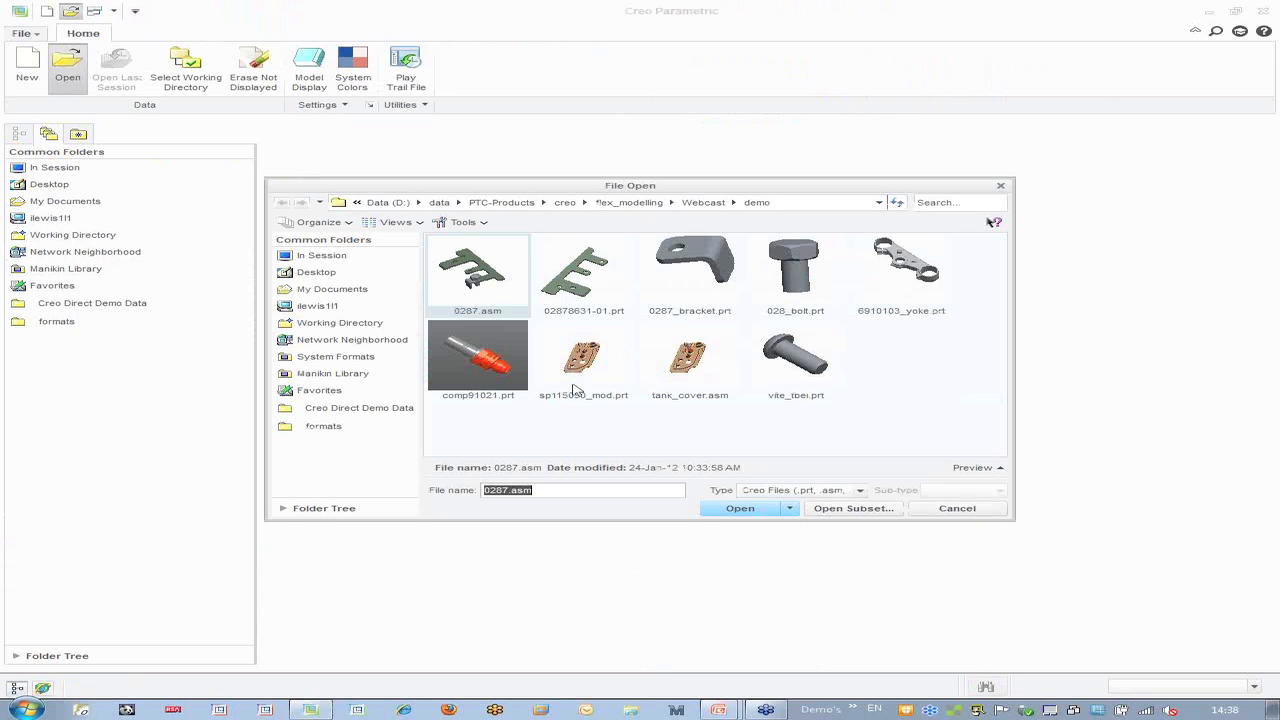
double_click(687, 375)
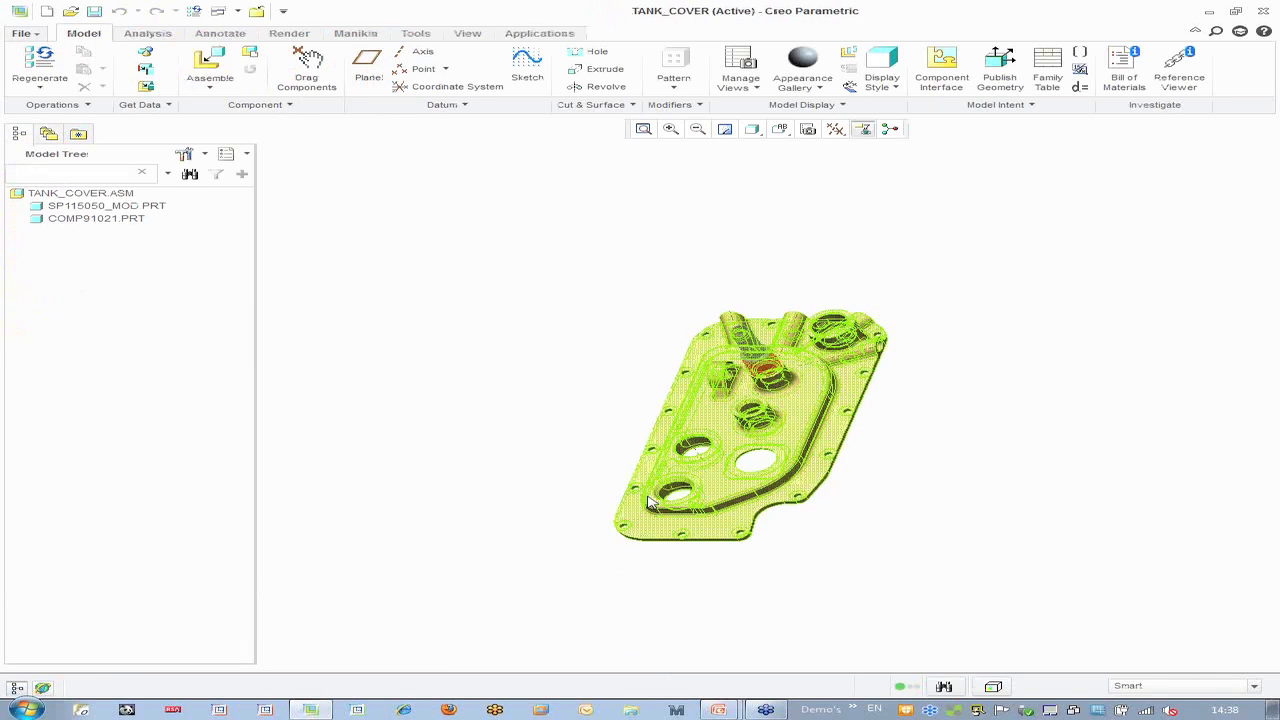
Examine the tank cover assembly from both sides, including the fitting on its boss, the underside cavity, and the rounded lug with a cross hole
middle_click_drag(740, 543, 693, 548)
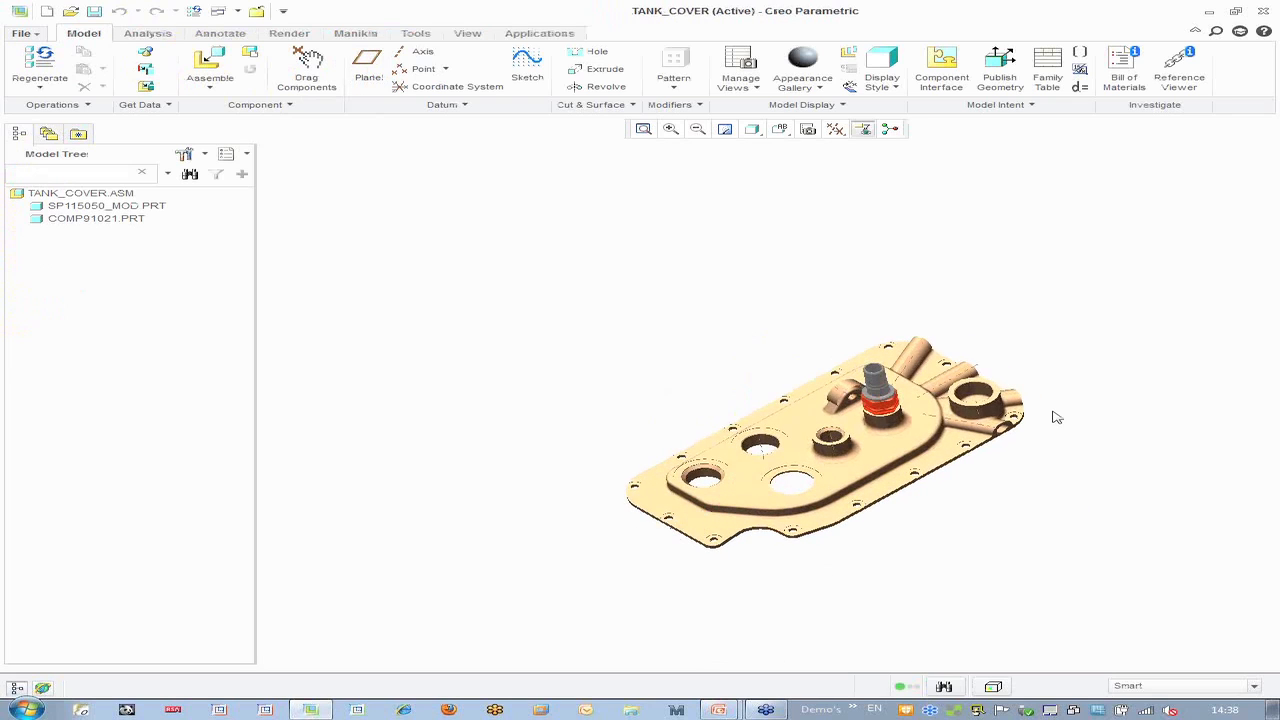
scroll(1045, 420, "down", 5)
scroll(755, 458, "down", 3)
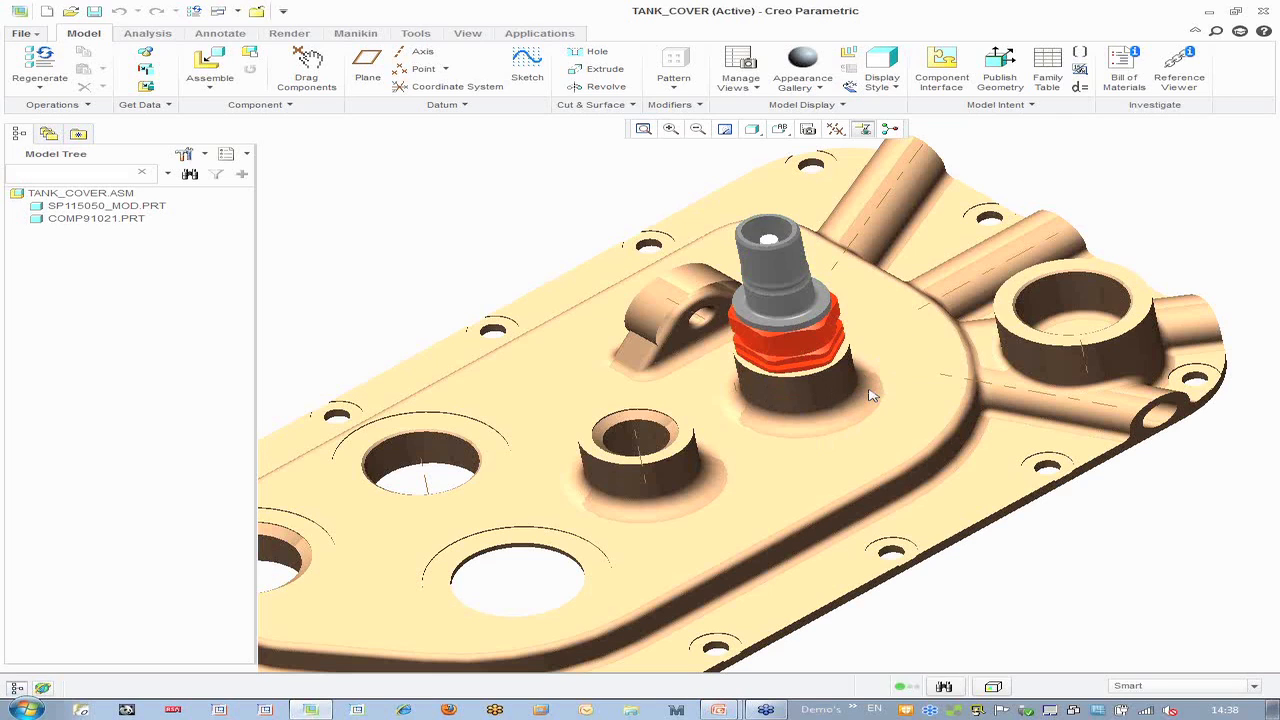
scroll(695, 338, "up", 3)
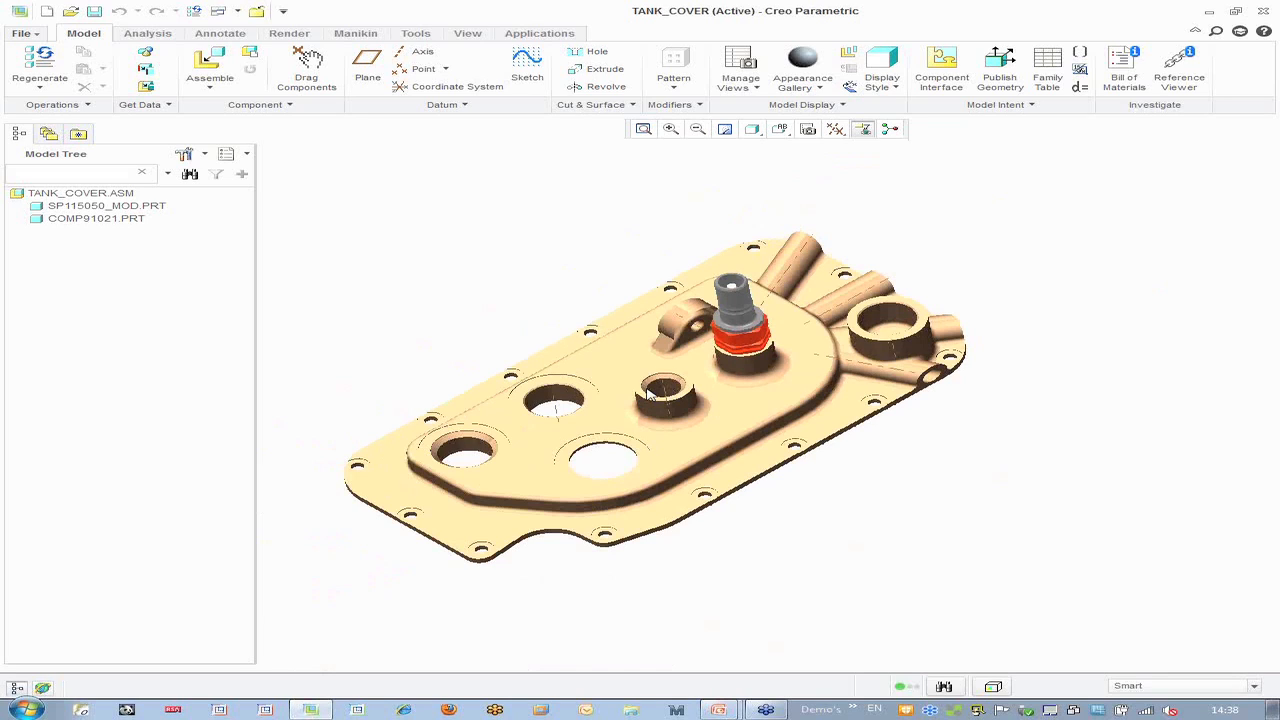
scroll(648, 395, "down", 2)
scroll(650, 397, "down", 1)
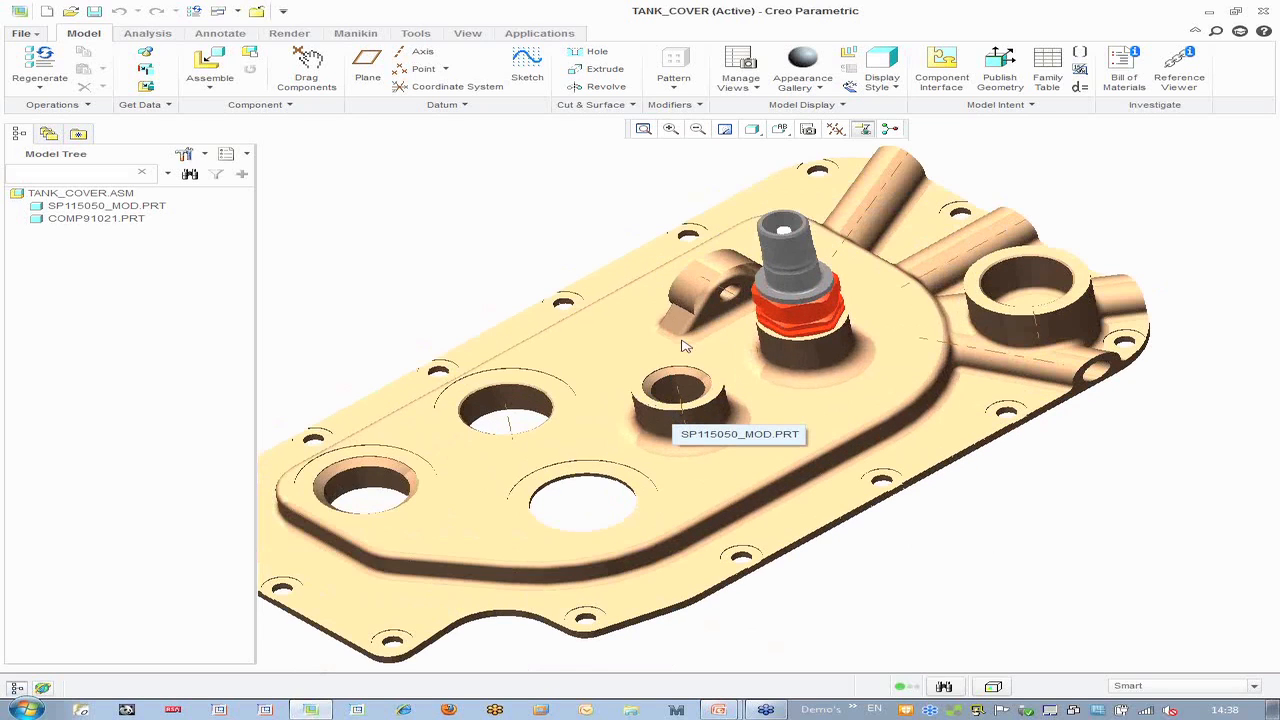
mouse_move(742, 492)
middle_mouse_down()
mouse_move(654, 280)
mouse_move(446, 254)
mouse_move(423, 340)
mouse_move(777, 546)
mouse_move(590, 410)
middle_mouse_up()
scroll(537, 391, "down", 3)
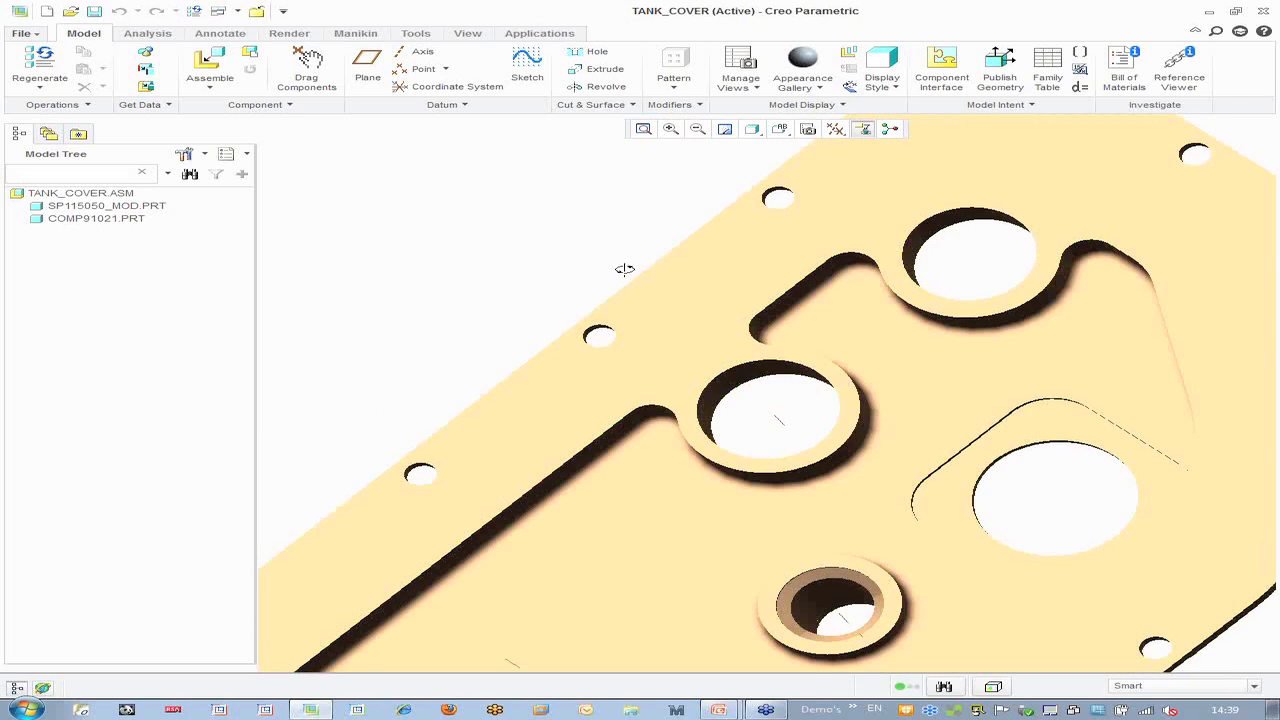
middle_click_drag(625, 269, 602, 584)
scroll(602, 584, "up", 5)
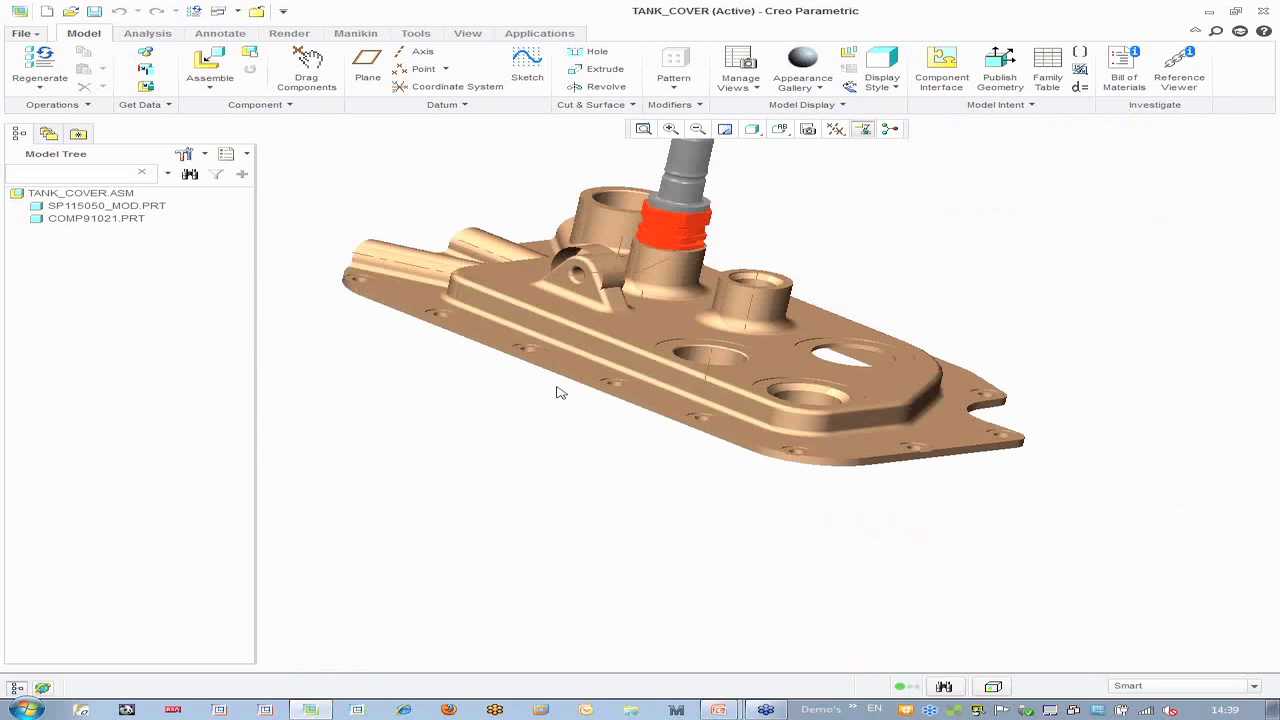
mouse_move(559, 303)
middle_mouse_down()
mouse_move(669, 327)
mouse_move(677, 266)
mouse_move(711, 356)
middle_mouse_up()
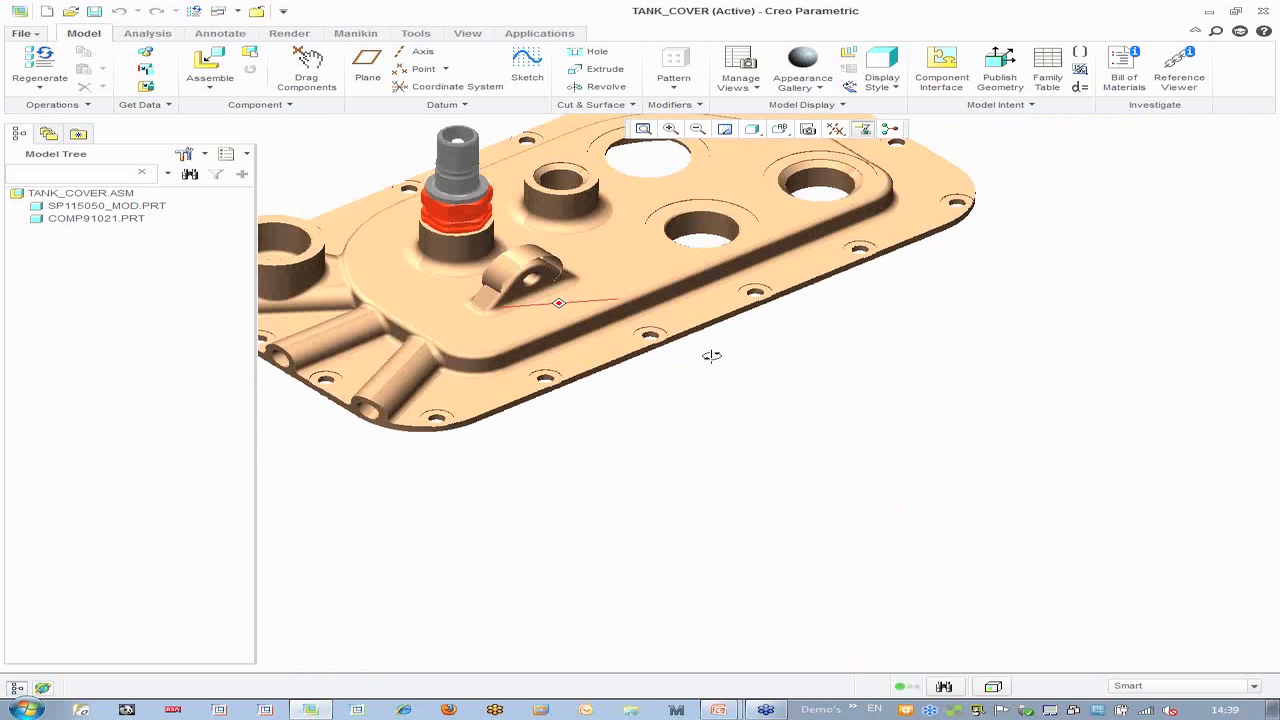
scroll(711, 356, "down", 6)
scroll(482, 234, "down", 3)
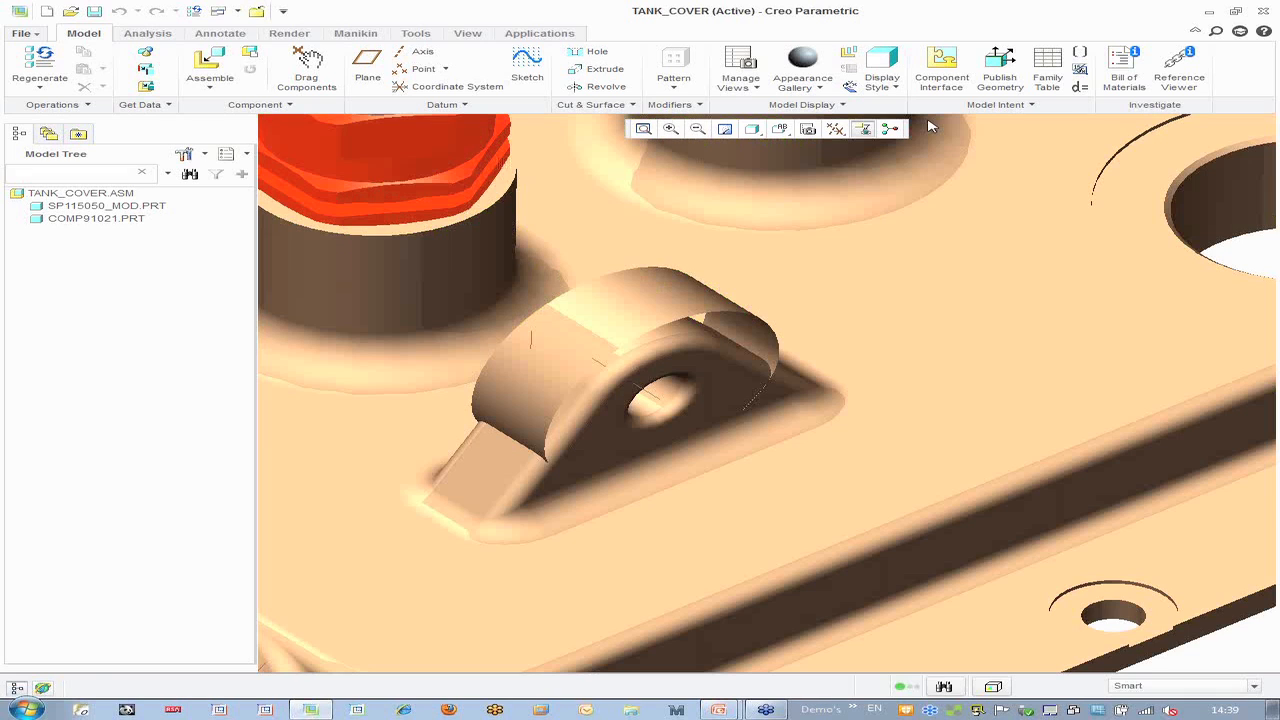
Turn off the spin center display and open the cover part SP115050_MOD.PRT from the assembly
middle_click_drag(647, 410, 871, 149)
left_click(889, 128)
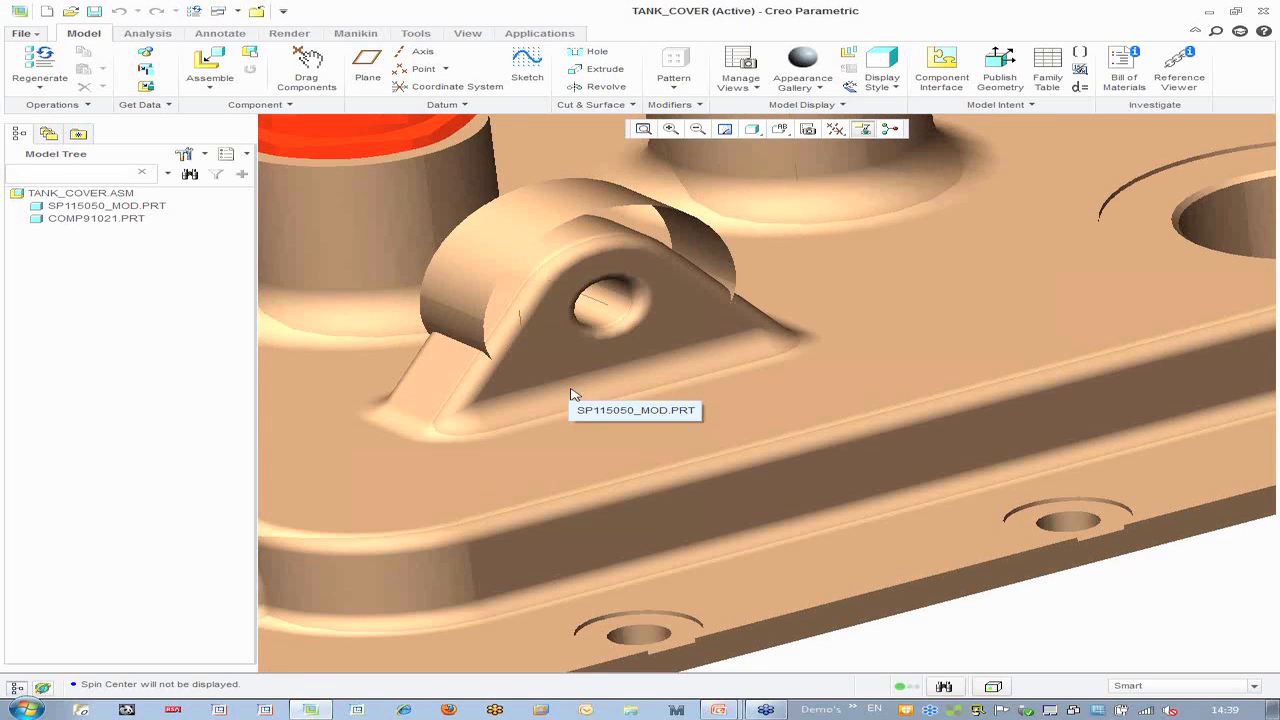
scroll(571, 393, "up", 5)
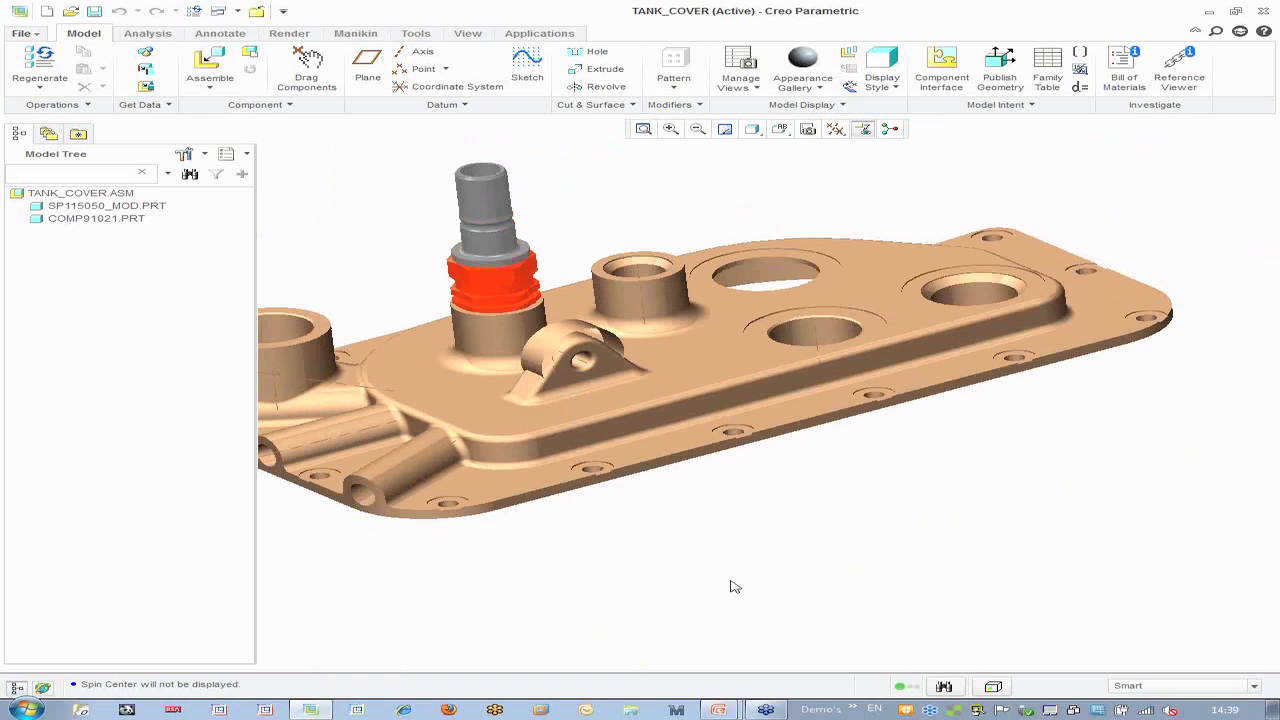
left_click(640, 420)
right_click(640, 418)
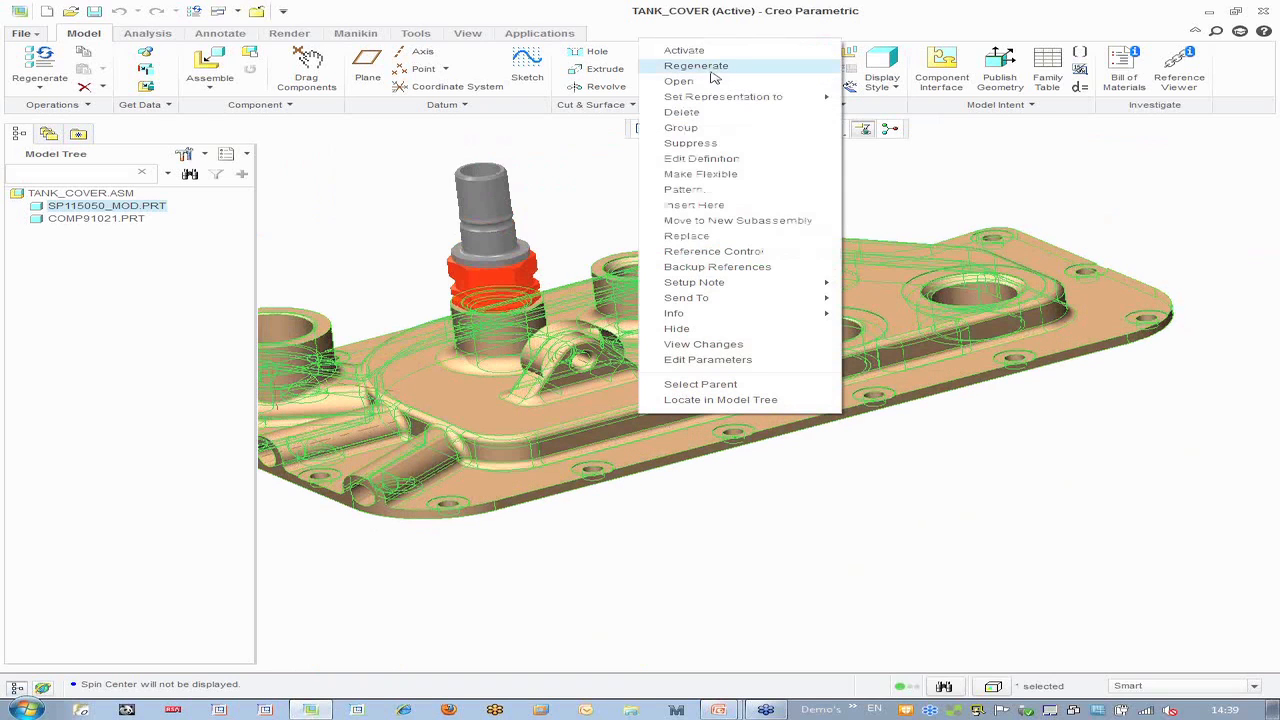
left_click(716, 81)
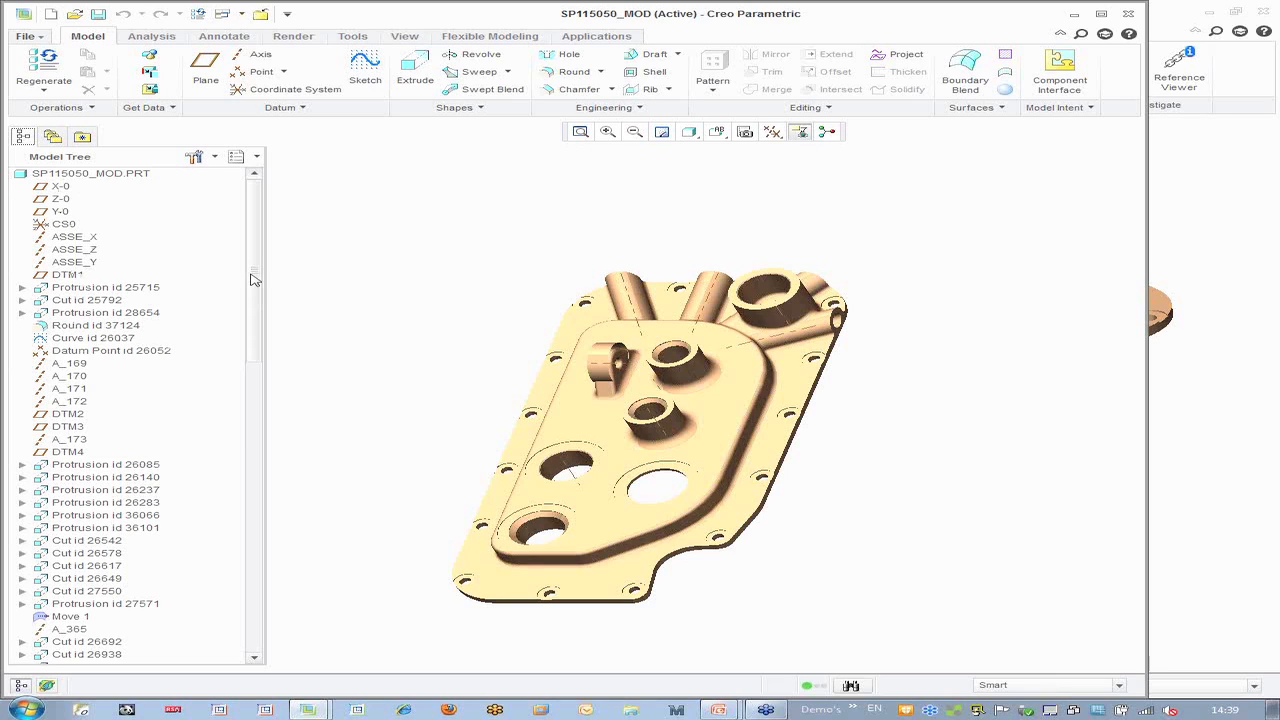
Review the cover's feature list and display the dimensions of the protrusion that forms the two small bosses
left_click_drag(254, 282, 240, 577)
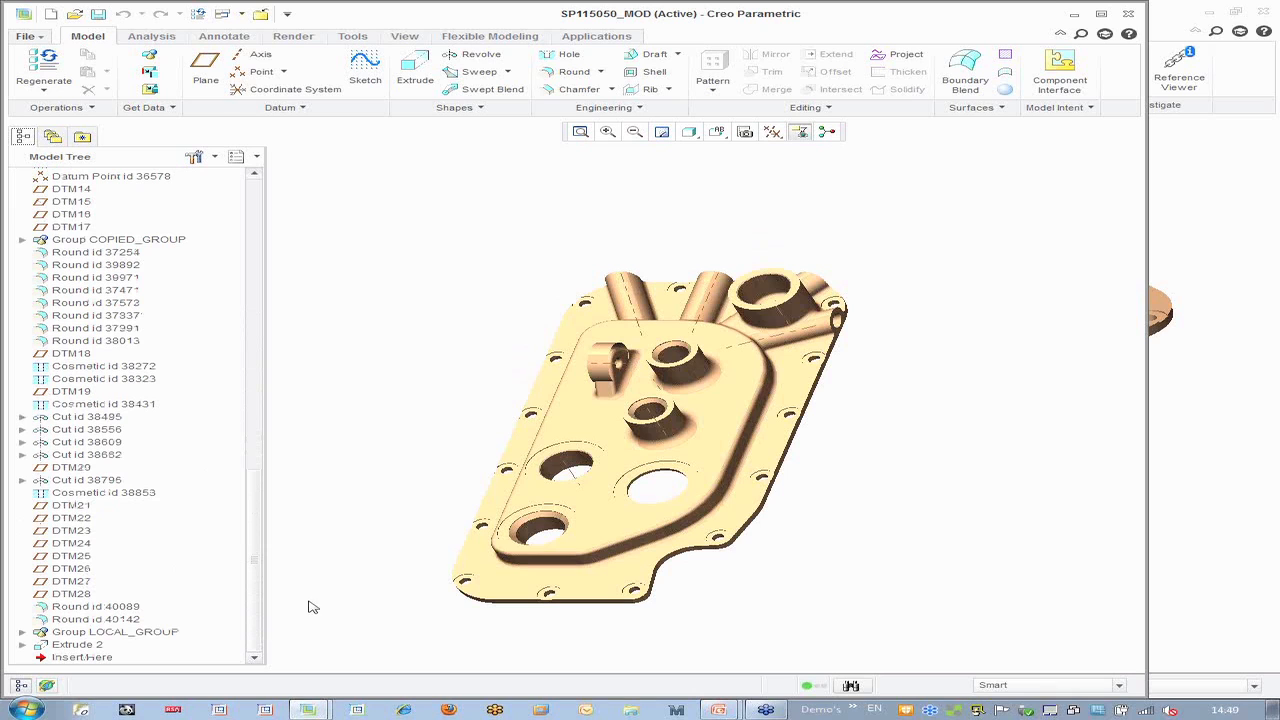
middle_click_drag(760, 514, 663, 440)
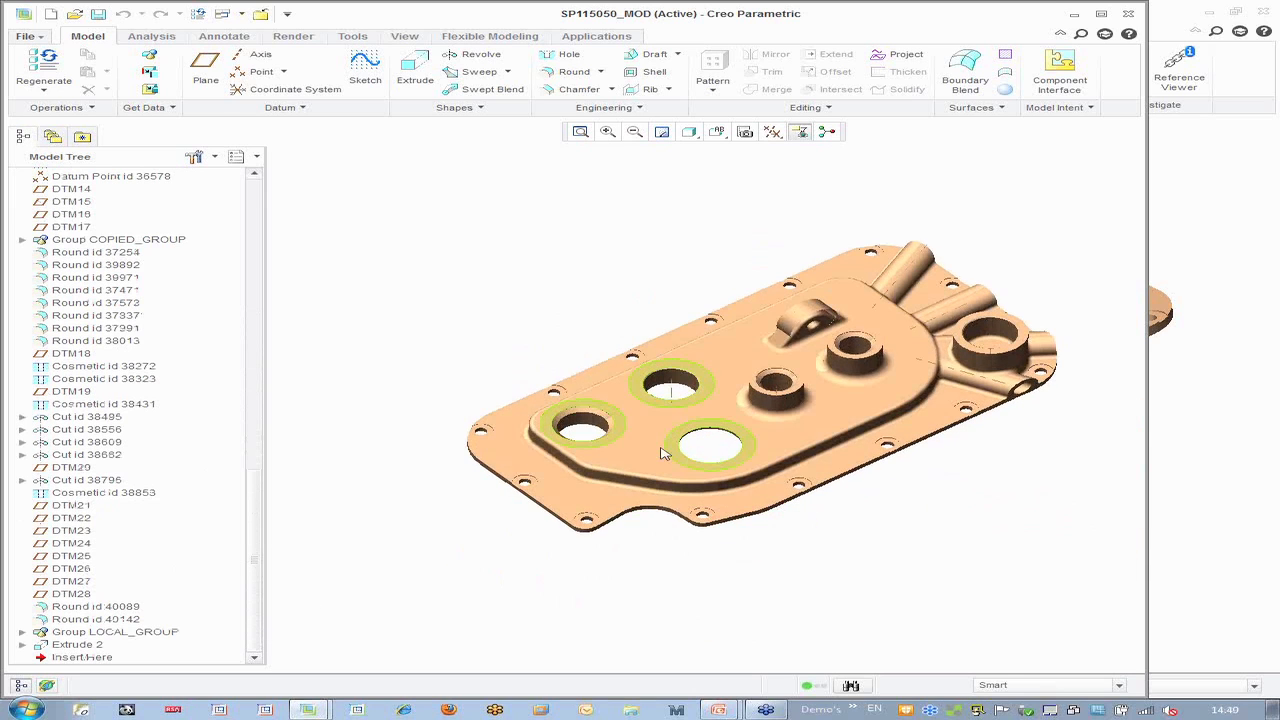
scroll(965, 397, "down", 8)
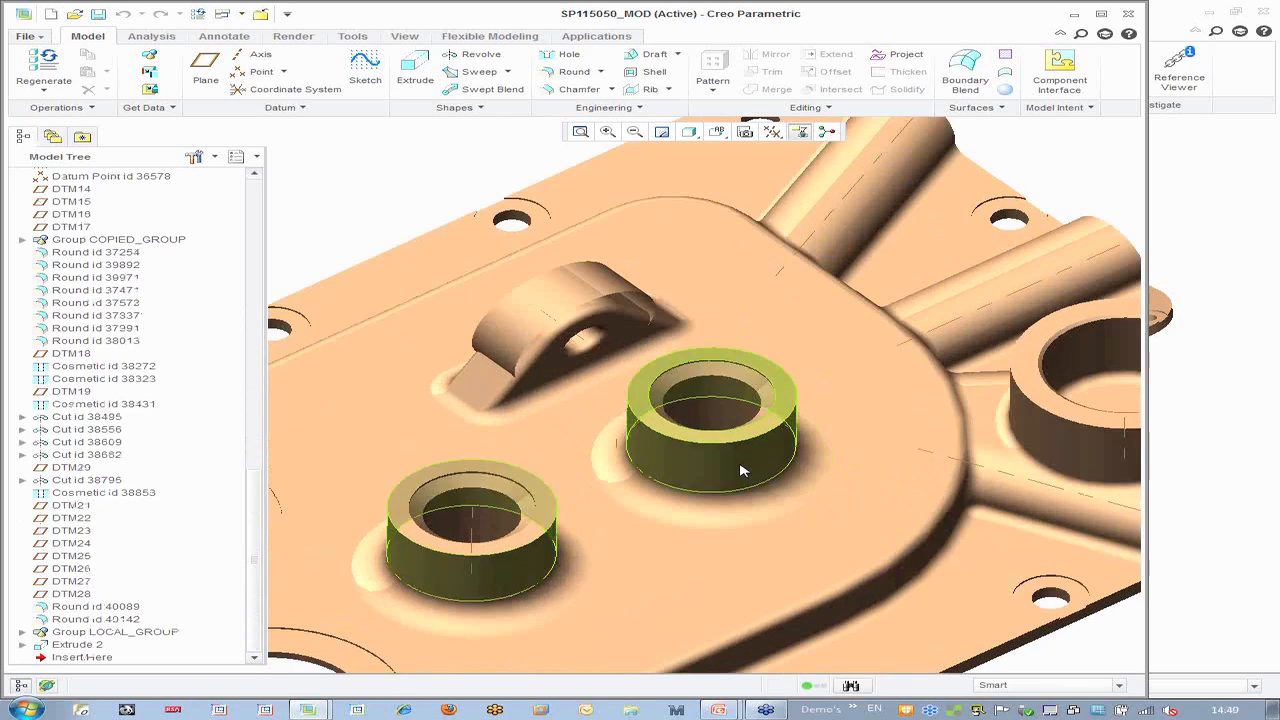
left_click(740, 470)
double_click(740, 470)
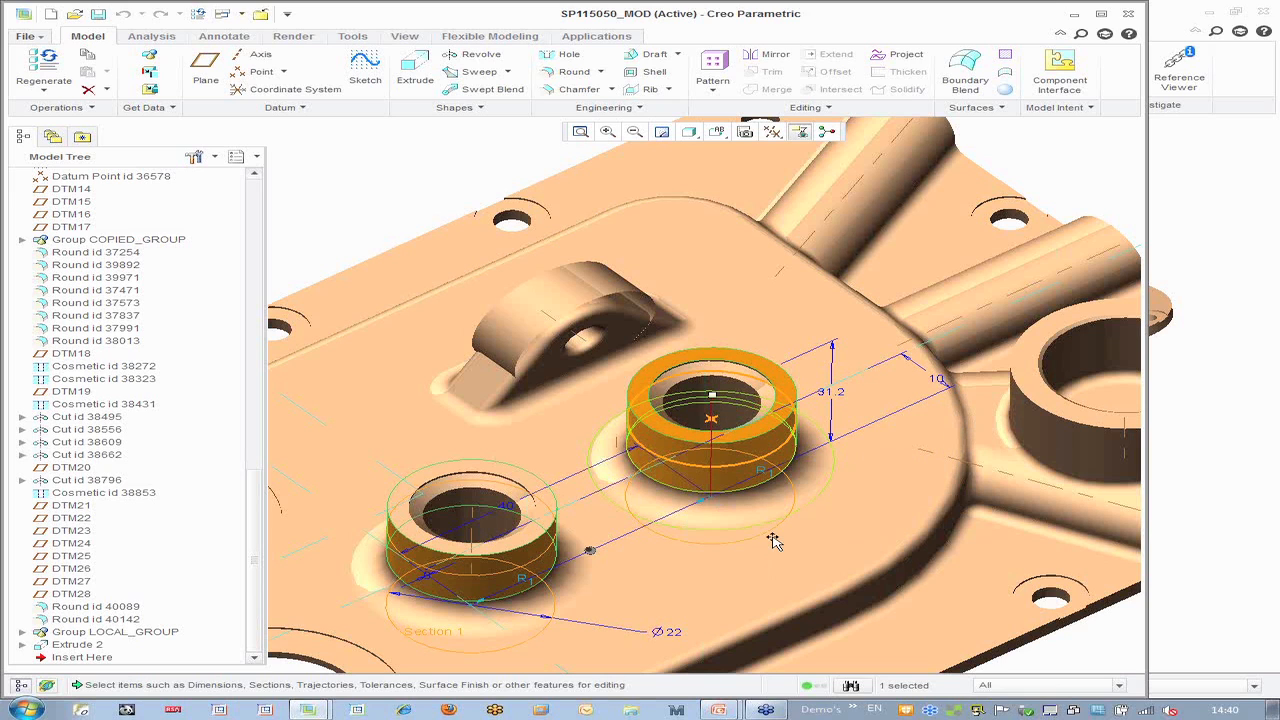
middle_click_drag(749, 515, 725, 552)
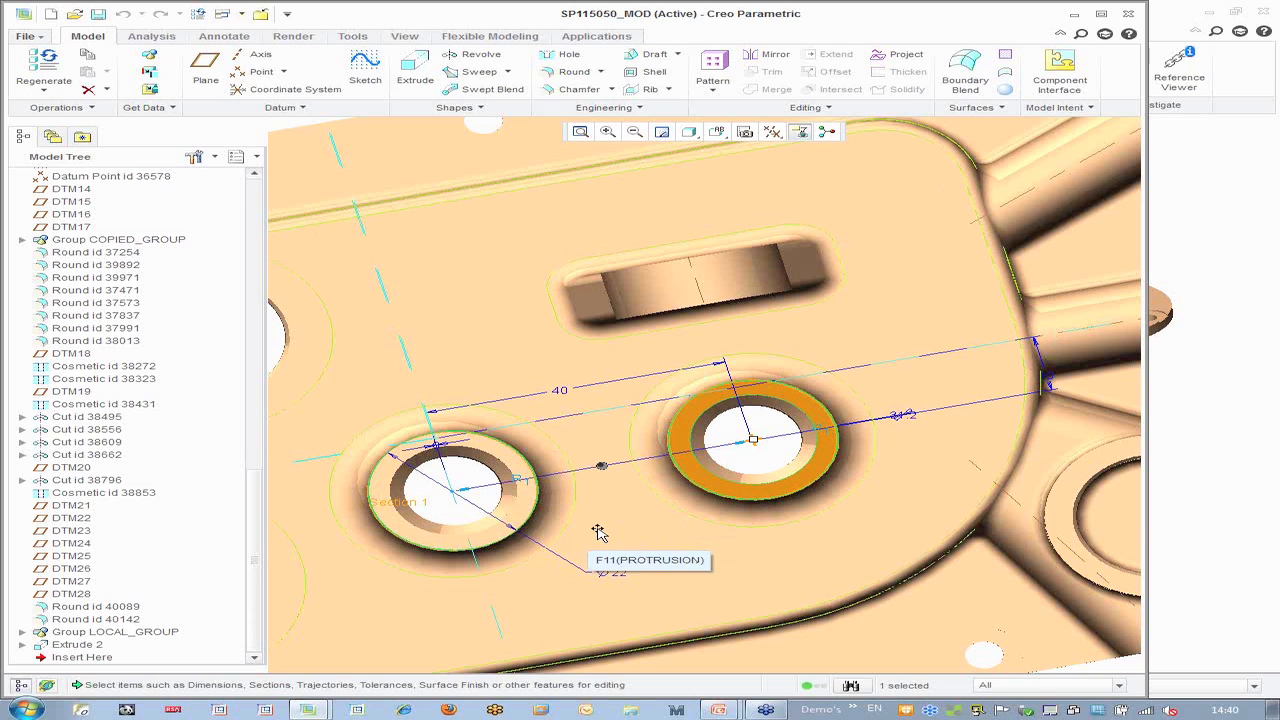
middle_click_drag(595, 524, 590, 430)
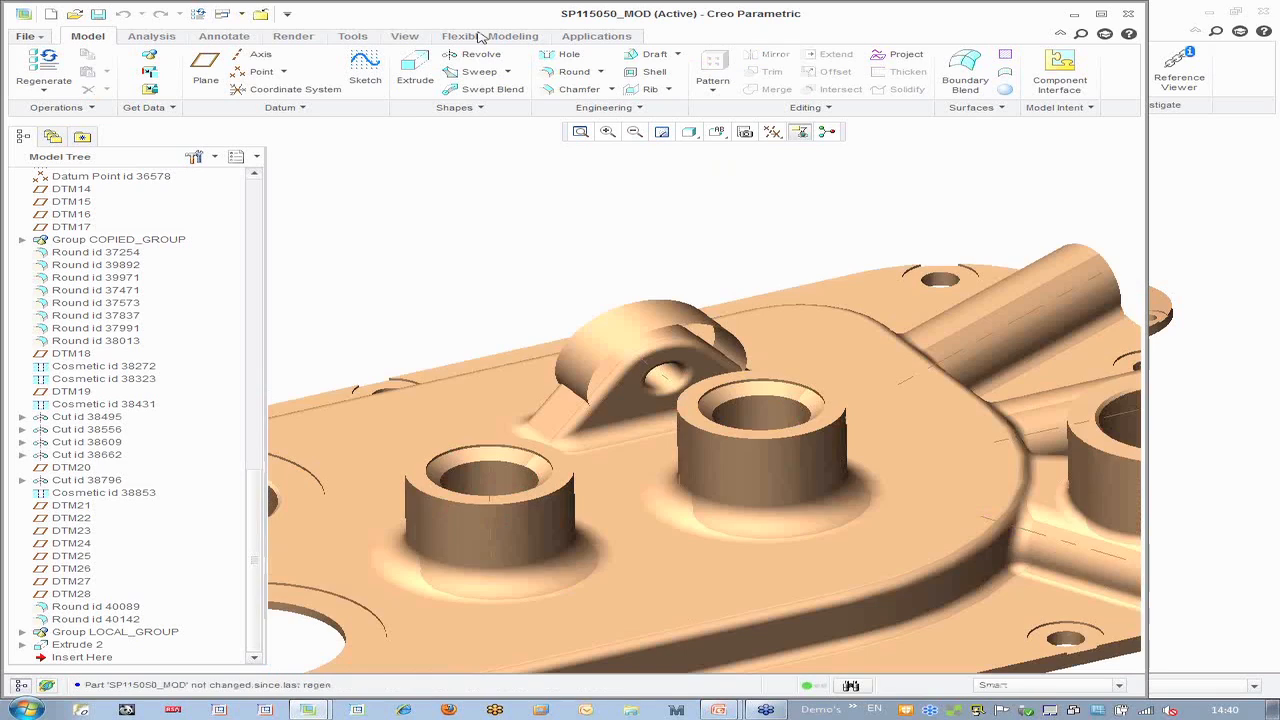
With Flexible Modeling, select the boss nearest the lug as a Boss and add its hole as a Cut with Secondary
left_click(482, 39)
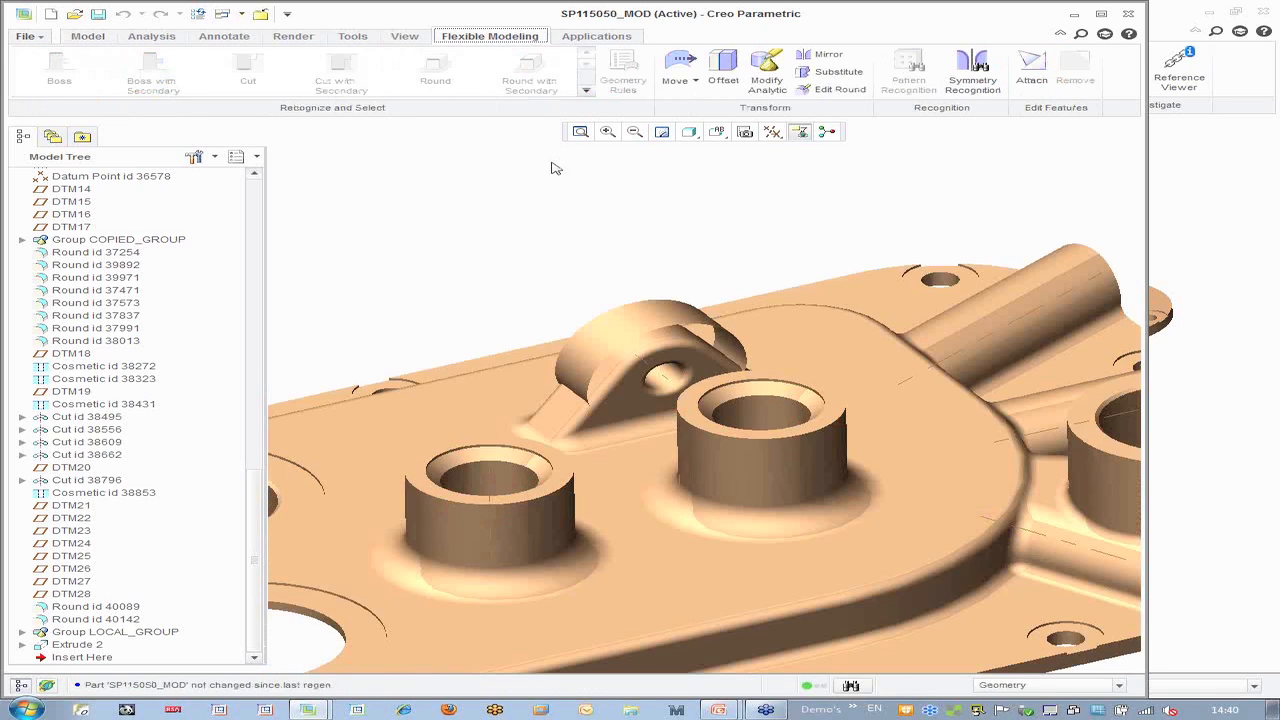
left_click(815, 475)
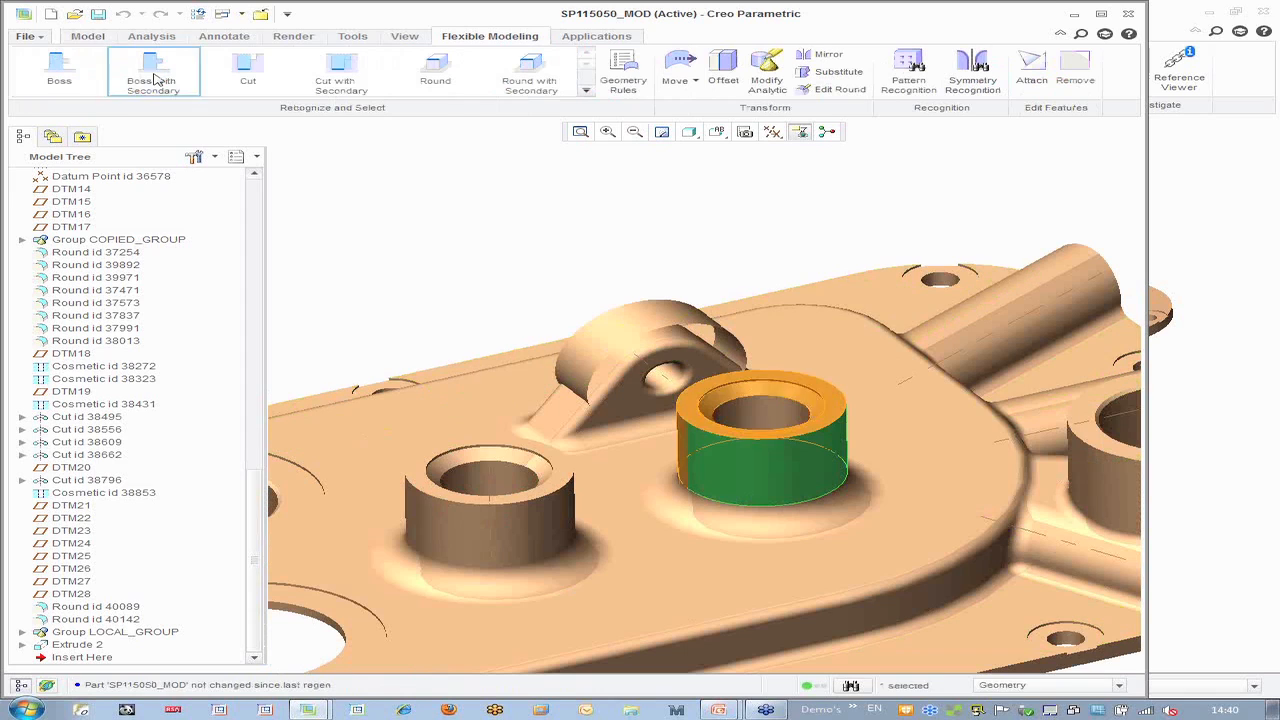
left_click(58, 68)
scroll(815, 400, "down", 1)
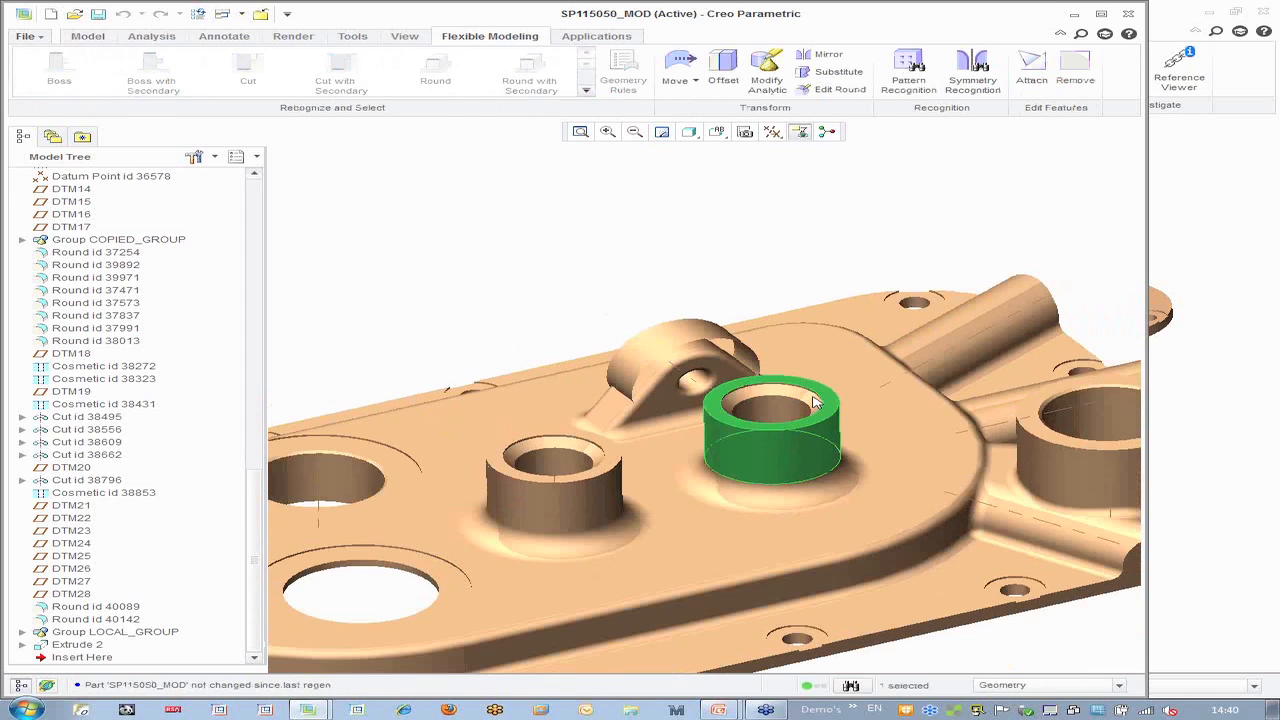
middle_click_drag(815, 400, 782, 401)
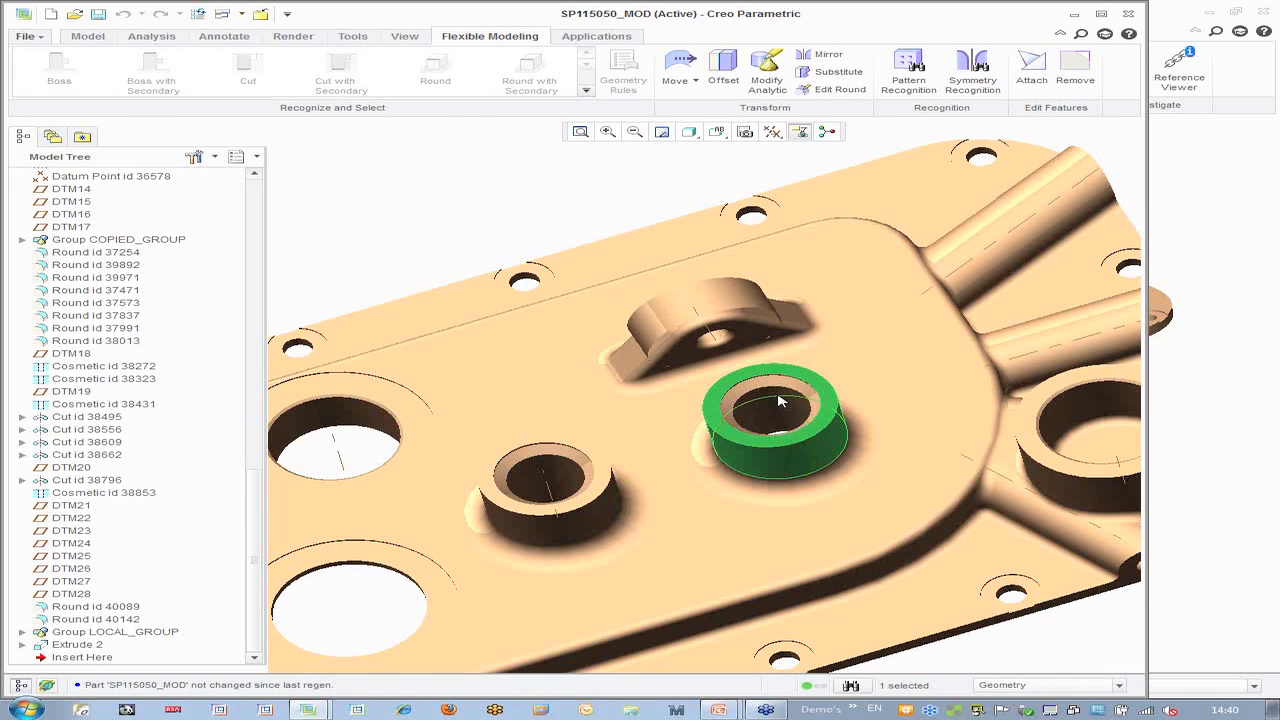
left_click(782, 401, "ctrl")
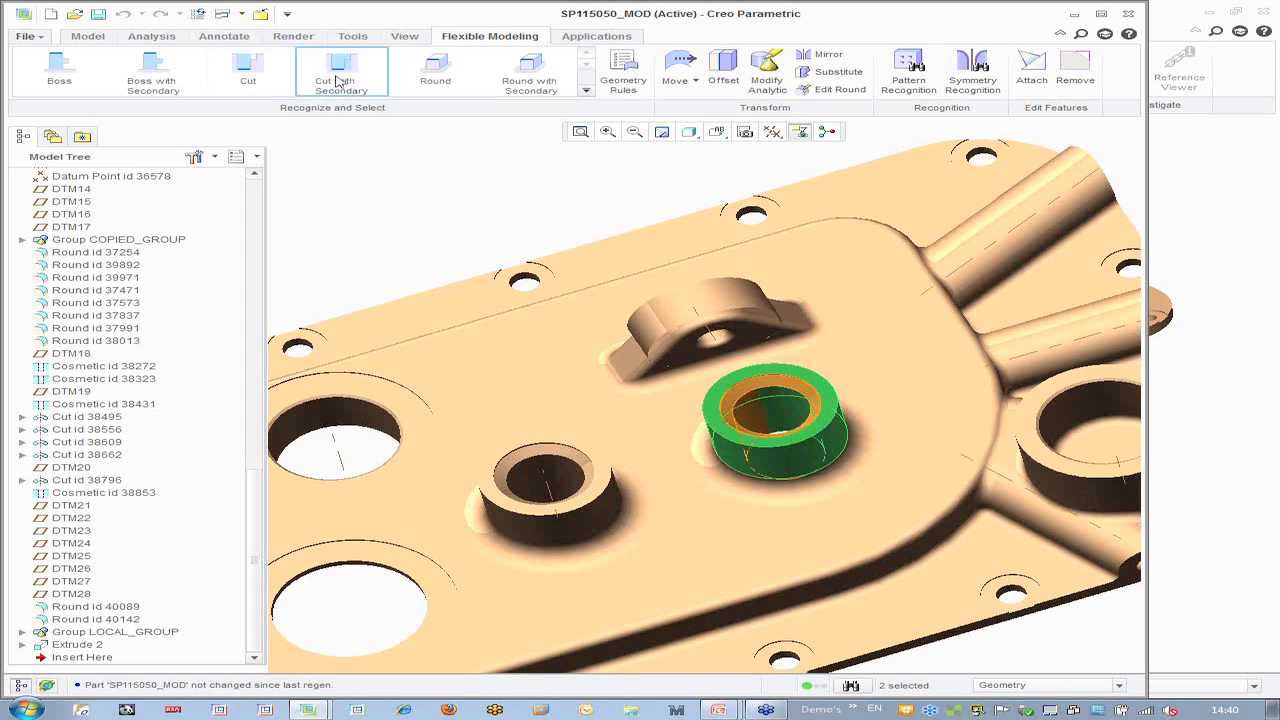
left_click(337, 80)
middle_click_drag(737, 306, 740, 384)
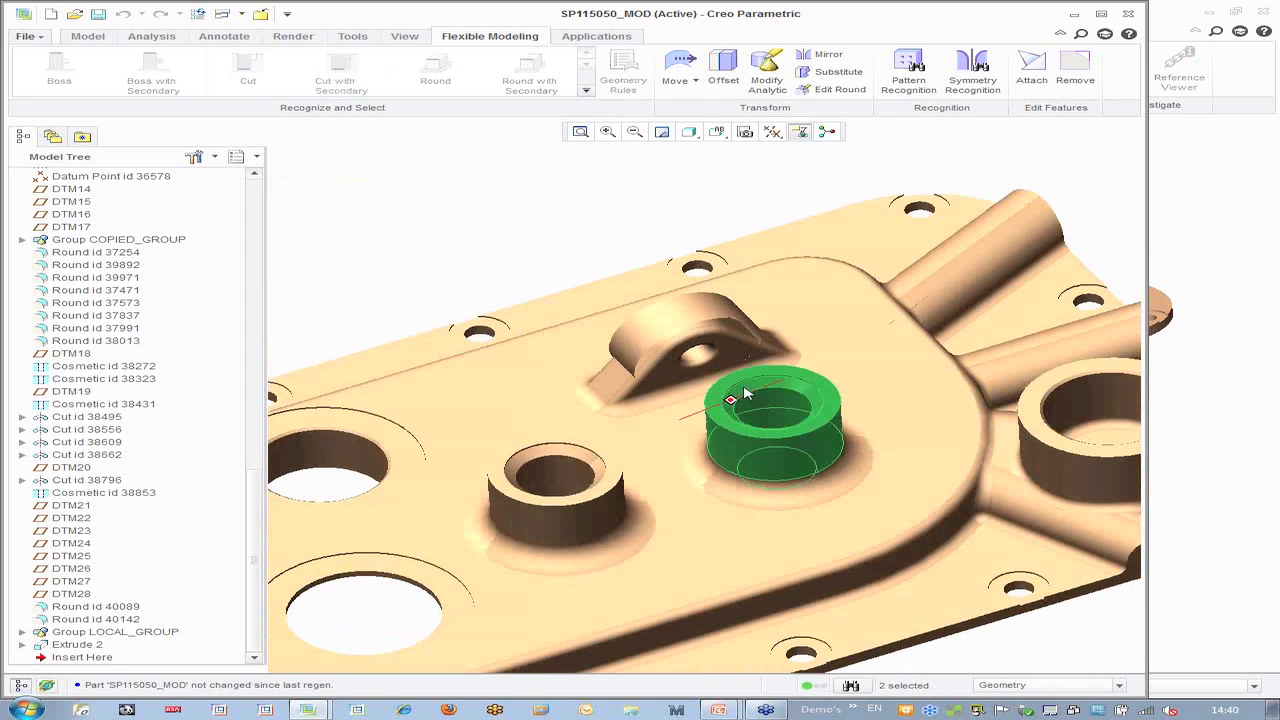
Start a free Move of the selected boss and hole and shift them away from the lug toward the raised area's edge
left_click(678, 62)
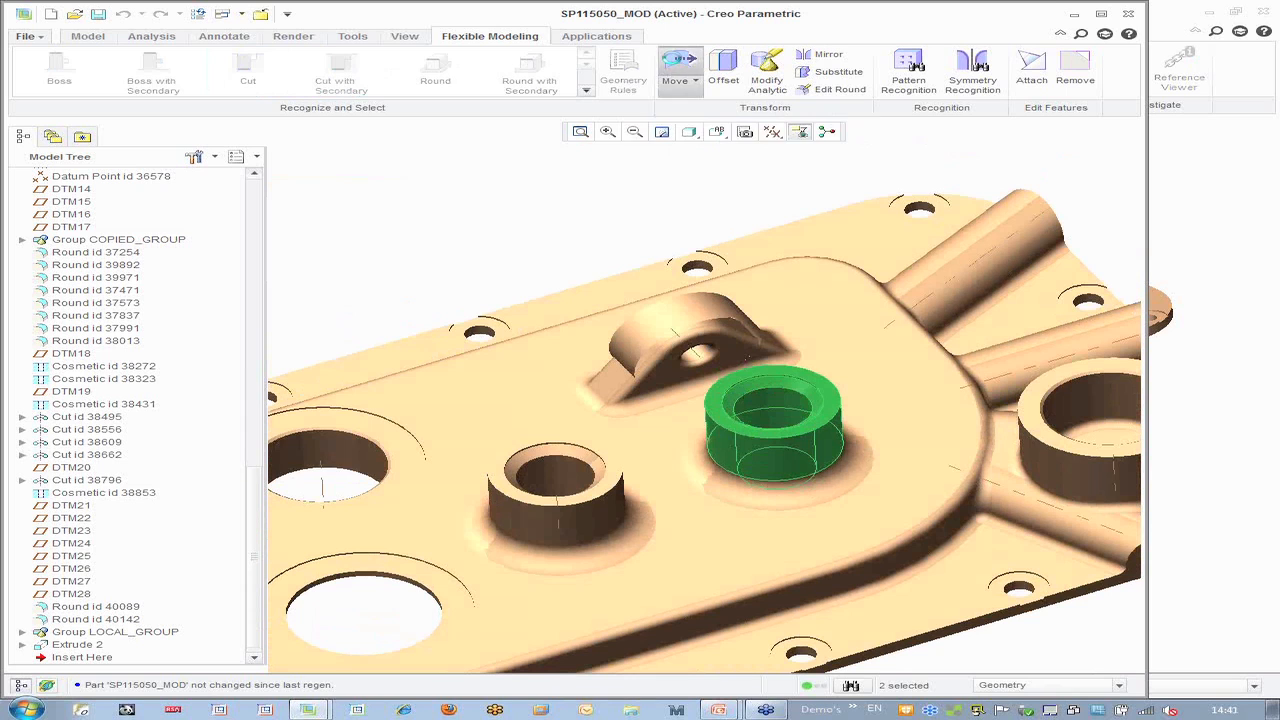
middle_click_drag(791, 493, 612, 457)
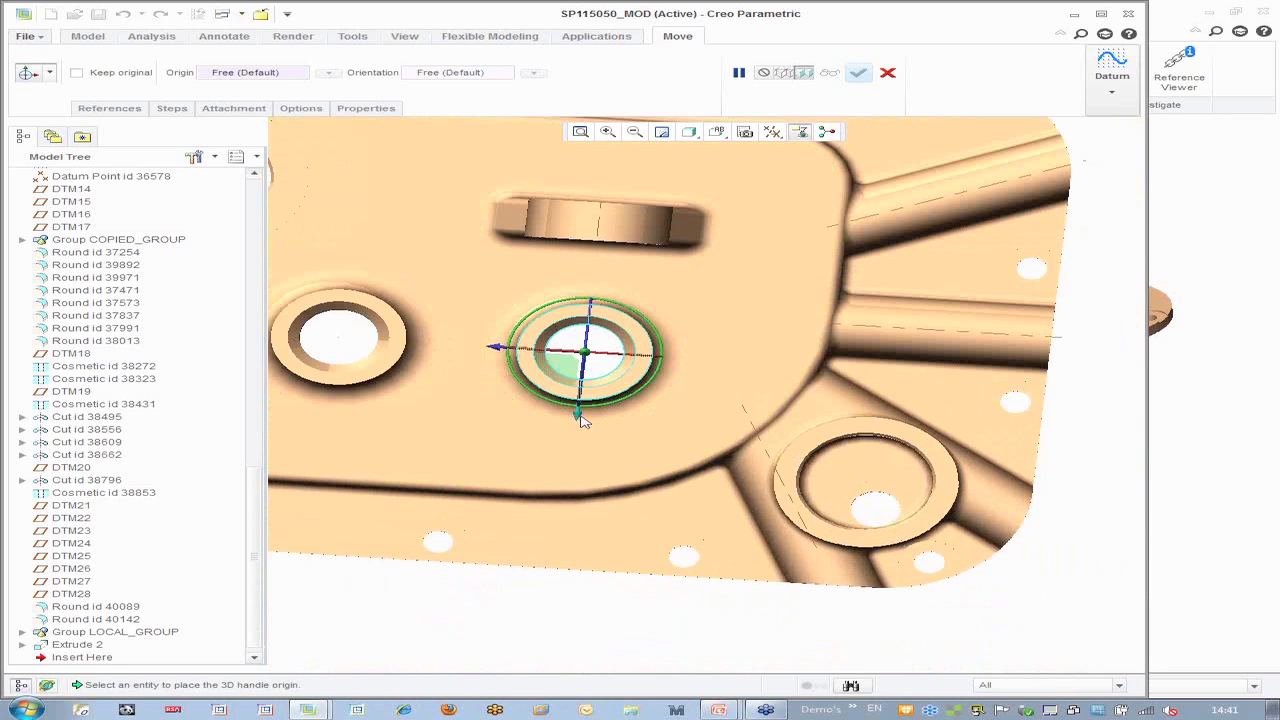
left_click_drag(581, 421, 565, 493)
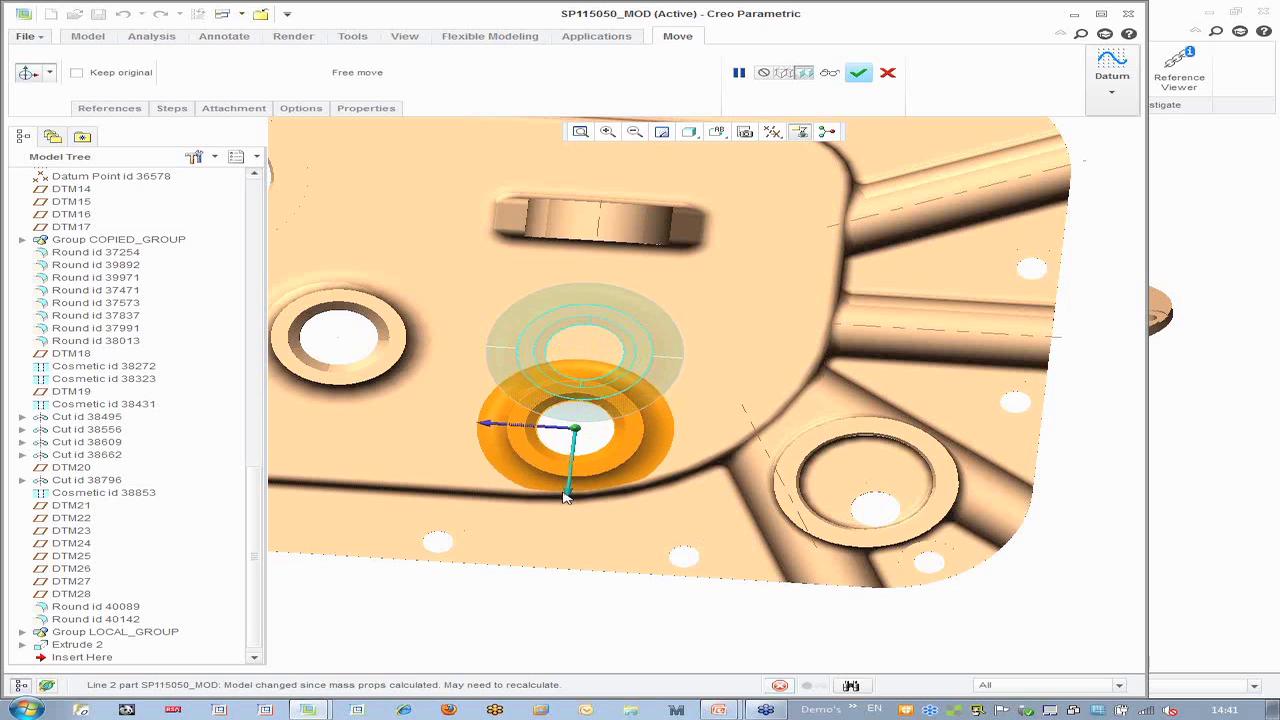
middle_click_drag(577, 497, 573, 441)
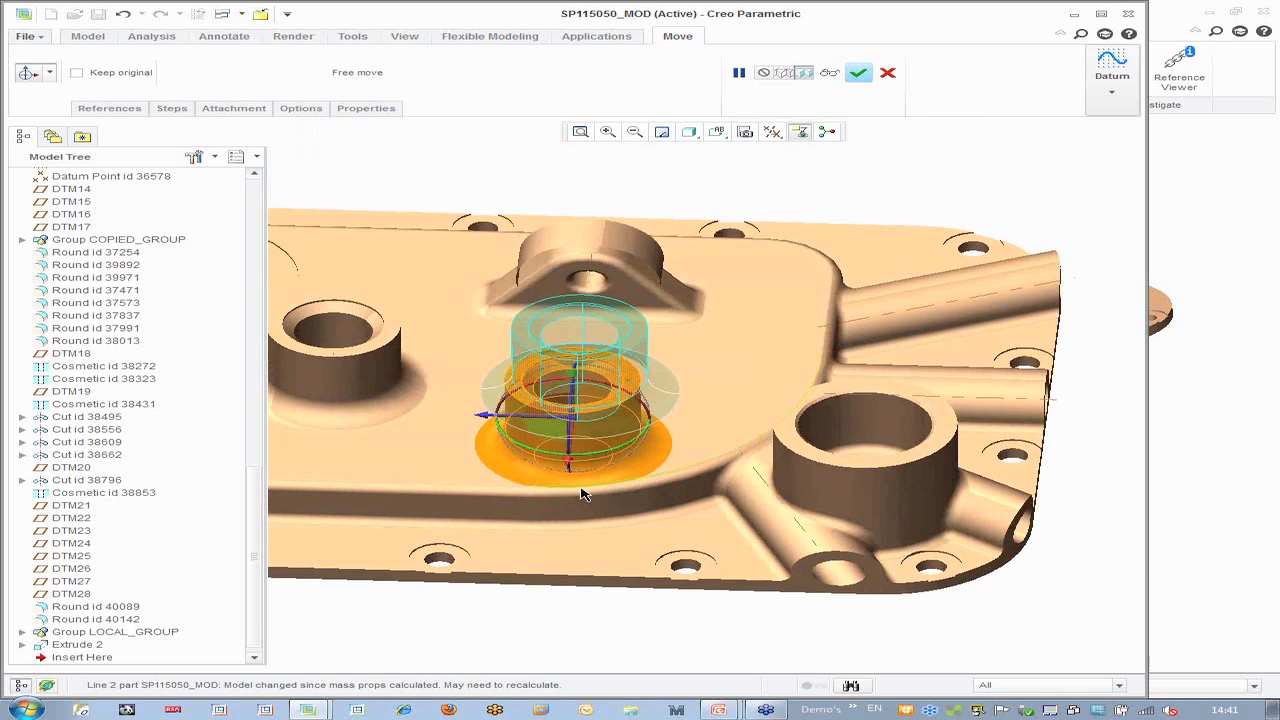
Try the boss across the step at the raised area's edge, and bring it back close to its original location
scroll(577, 480, "up", 6)
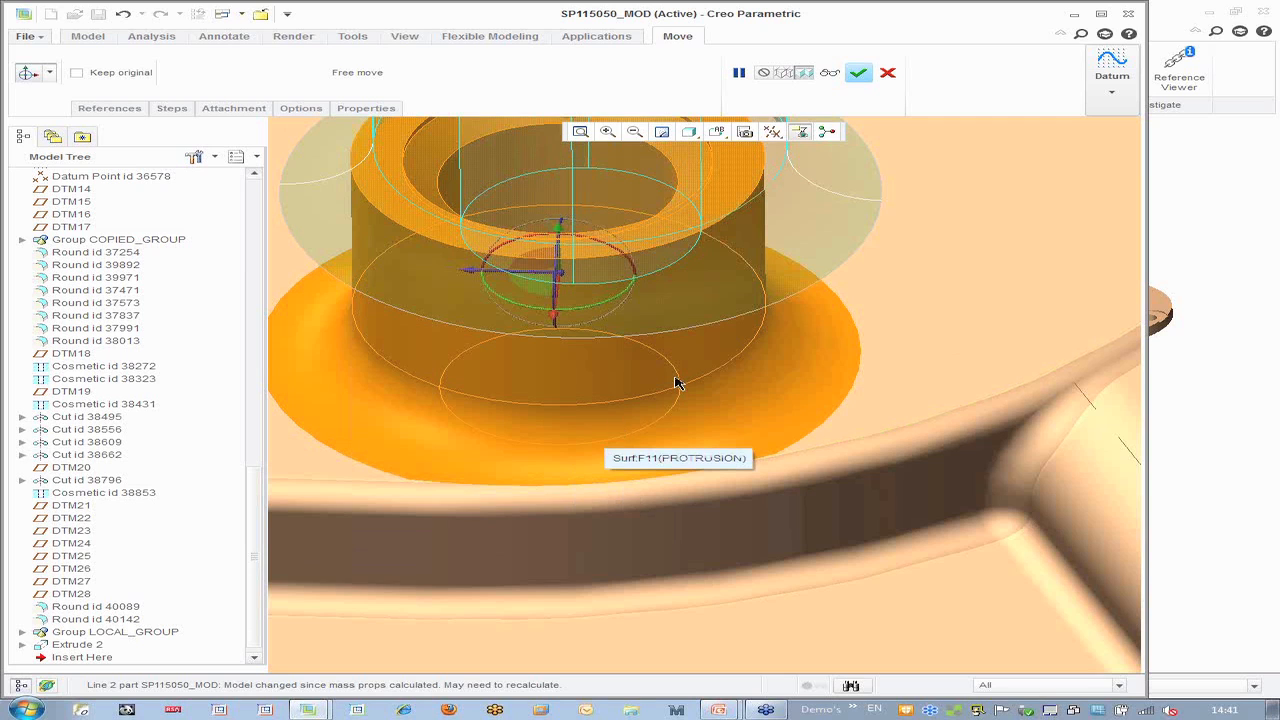
scroll(672, 384, "down", 4)
middle_click_drag(670, 384, 603, 382)
left_click_drag(602, 382, 591, 439)
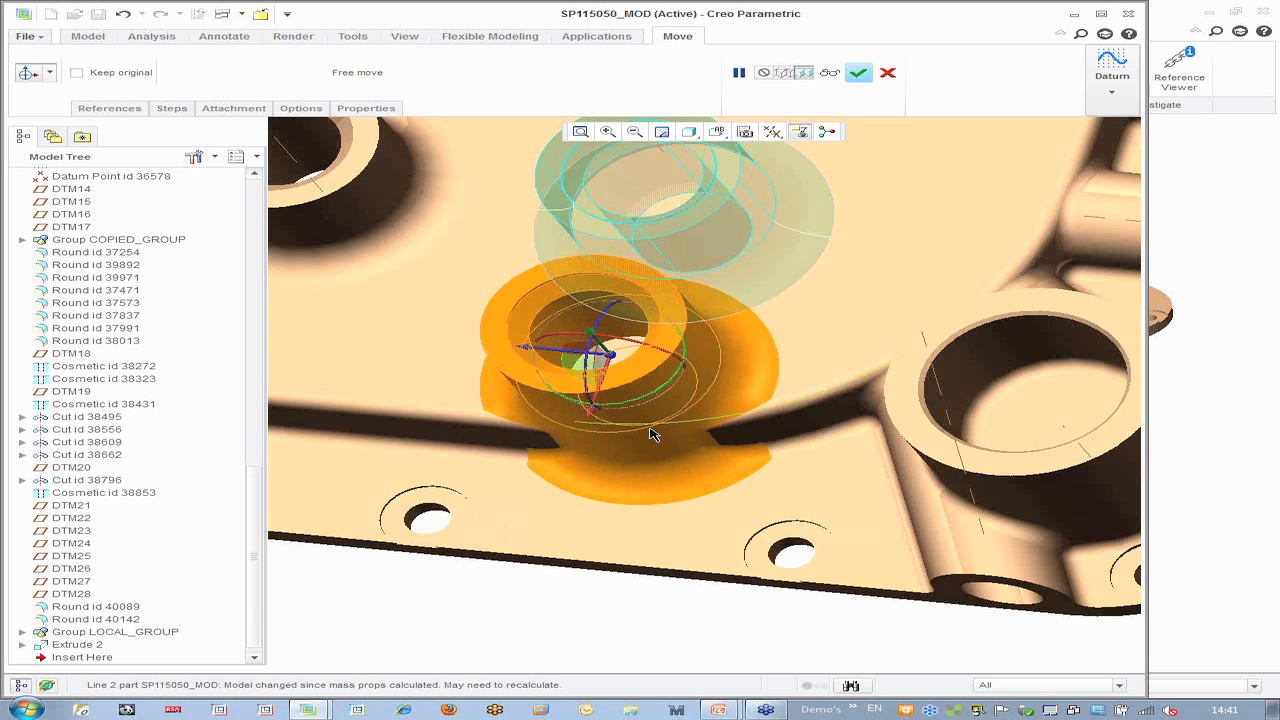
middle_click_drag(656, 403, 708, 408)
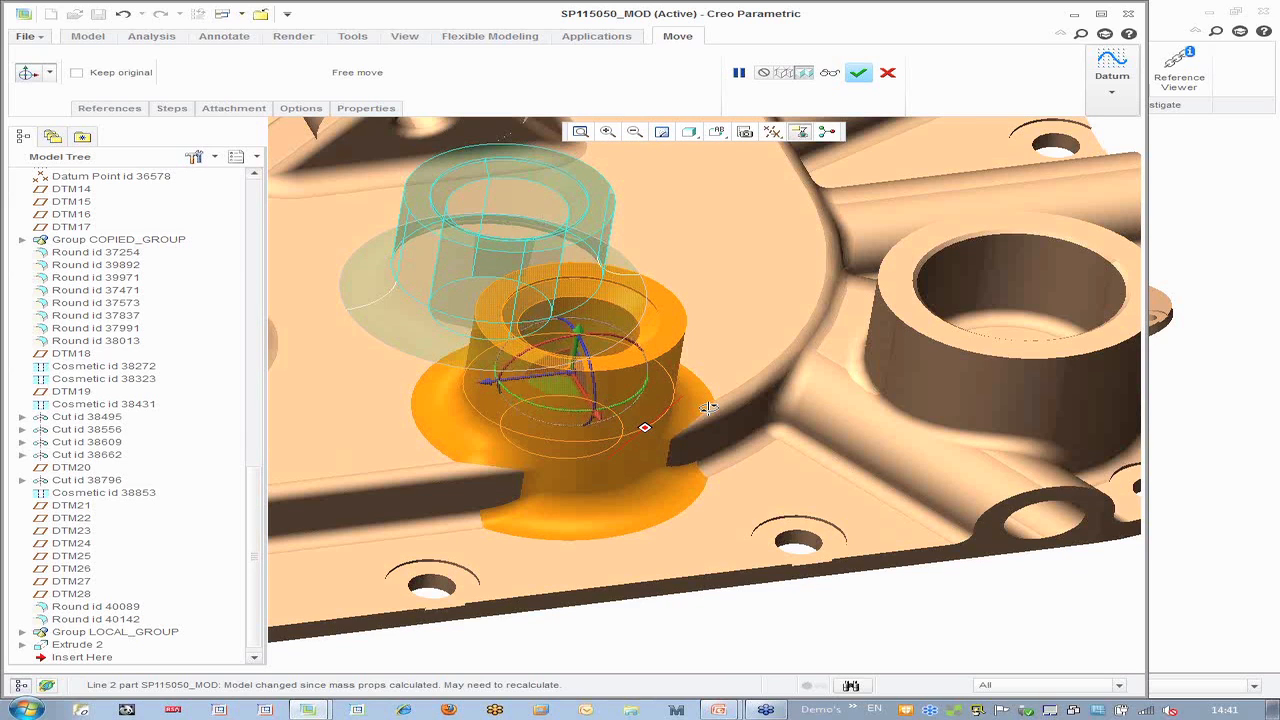
middle_click_drag(708, 408, 558, 373)
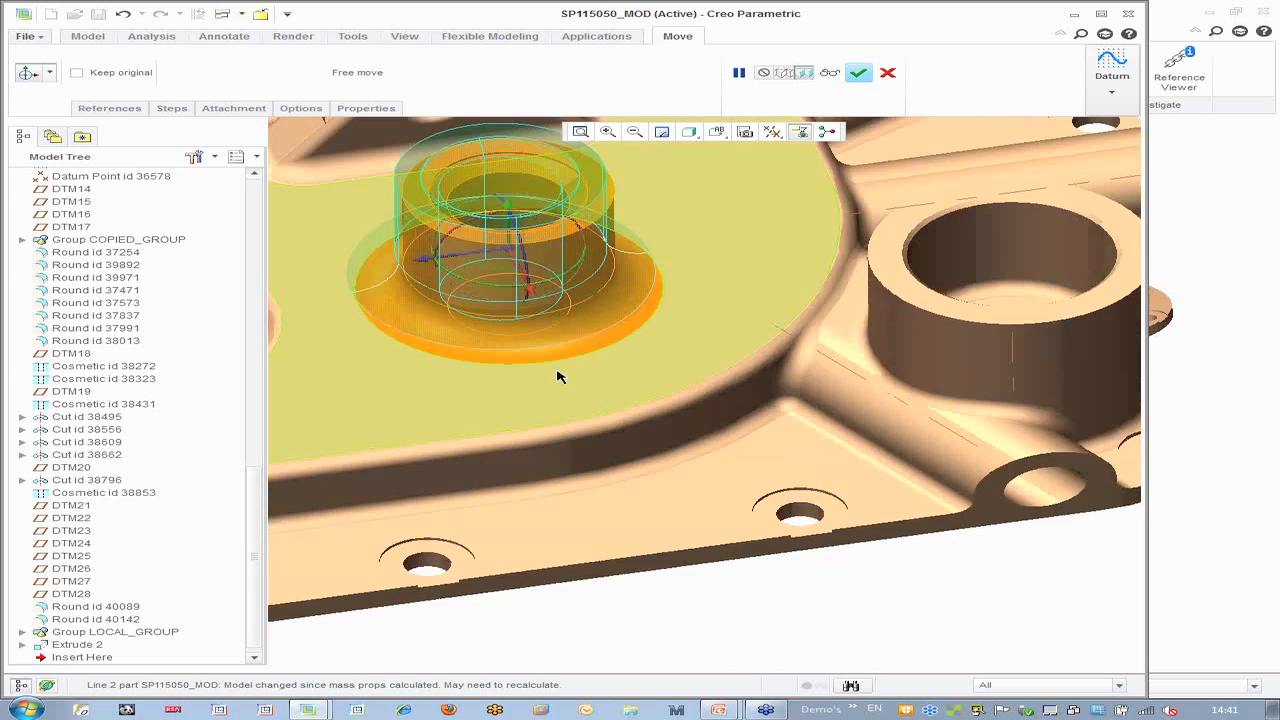
scroll(558, 373, "up", 3)
scroll(425, 403, "down", 4)
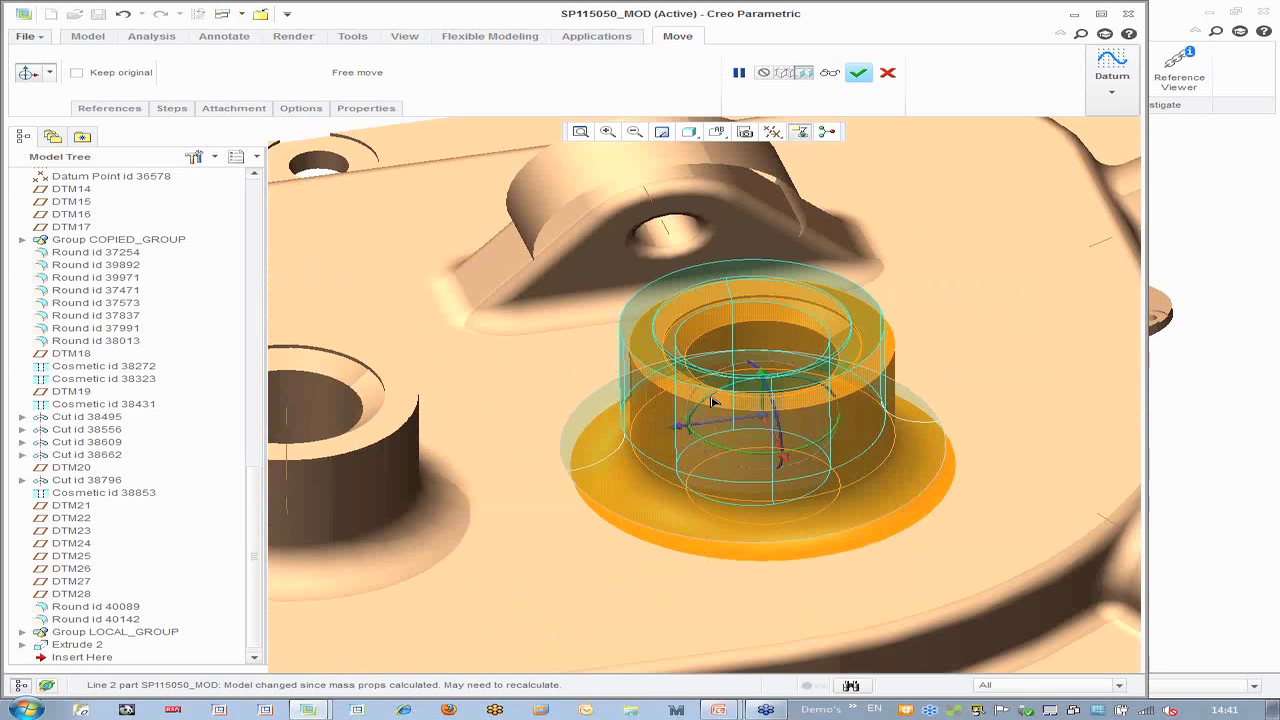
Tilt the boss and its hole toward the large port at the cover's end and complete the move
left_click_drag(706, 393, 739, 386)
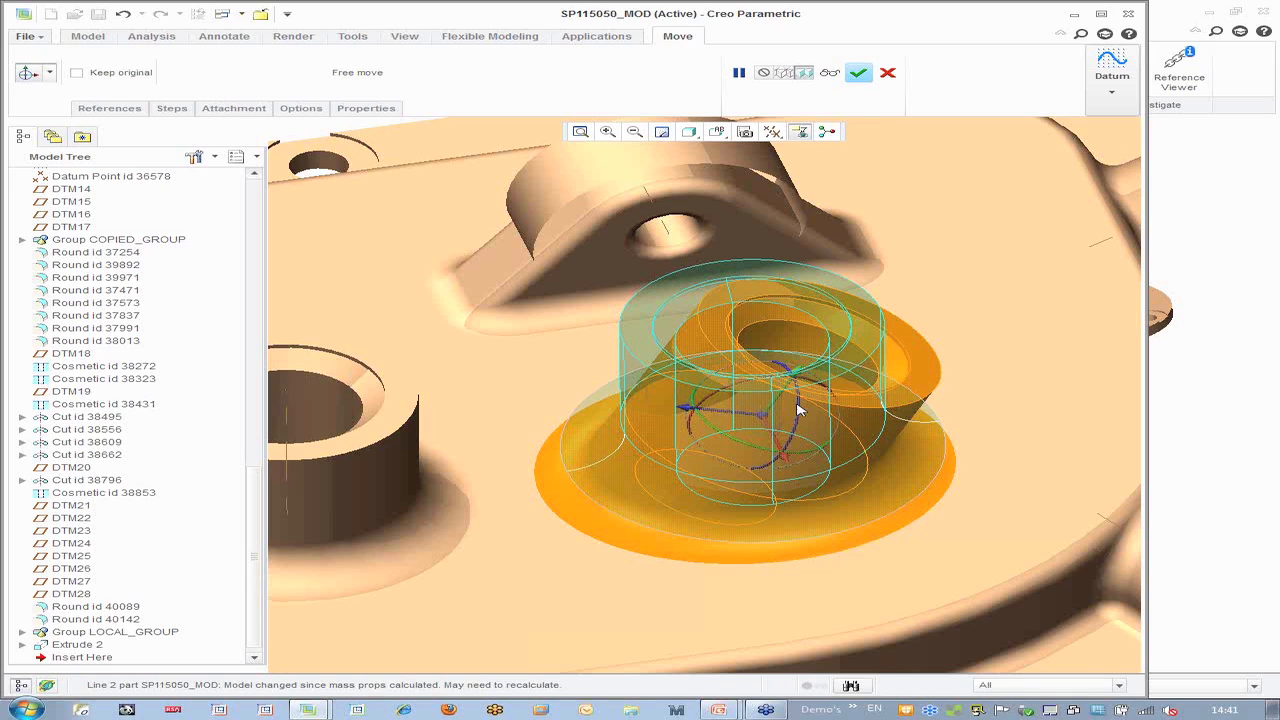
left_click_drag(800, 415, 795, 432)
middle_click_drag(730, 364, 717, 369)
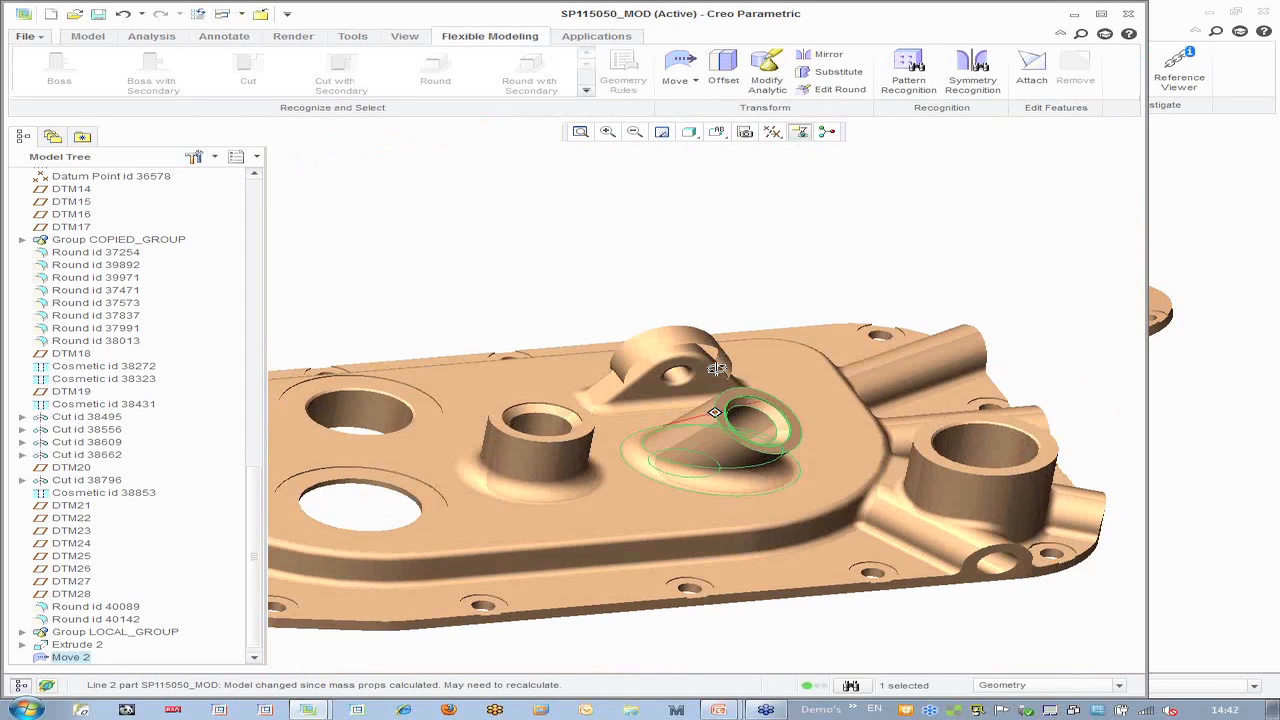
middle_click_drag(717, 369, 696, 404)
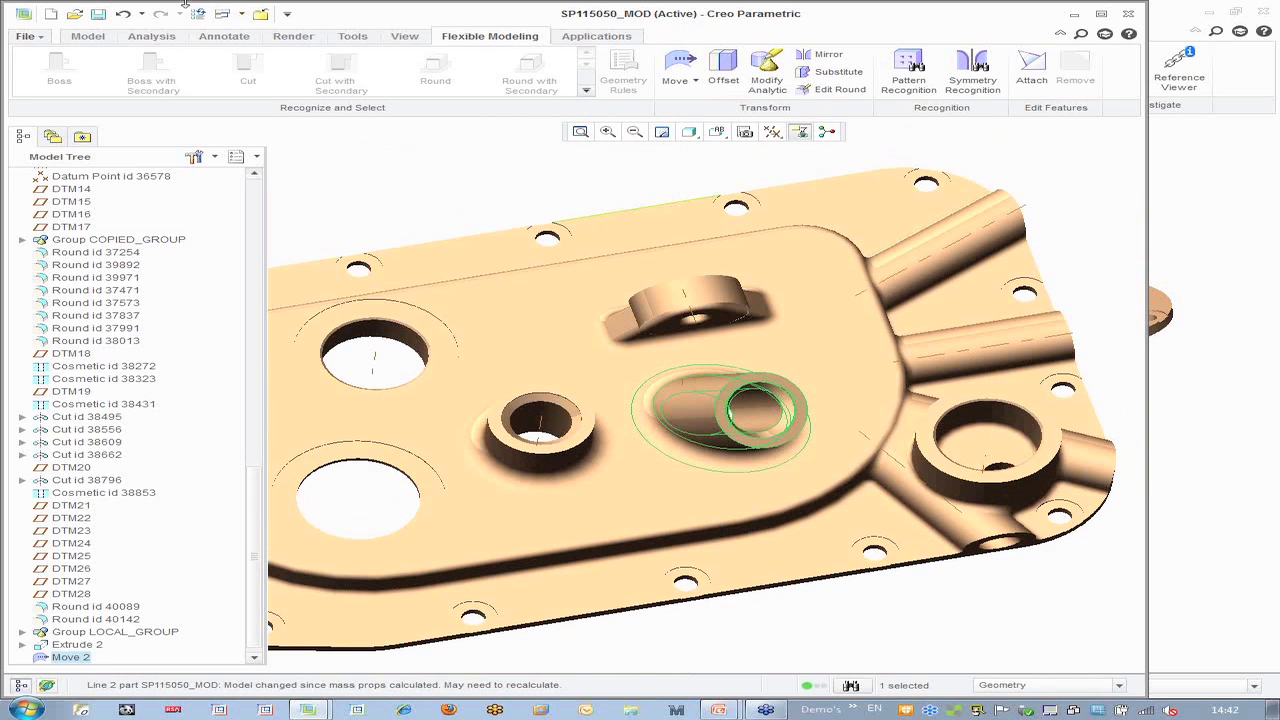
Switch to the TANK_COVER assembly window and regenerate it so the red fitting follows the tilted boss
left_click(224, 14)
left_click(243, 37)
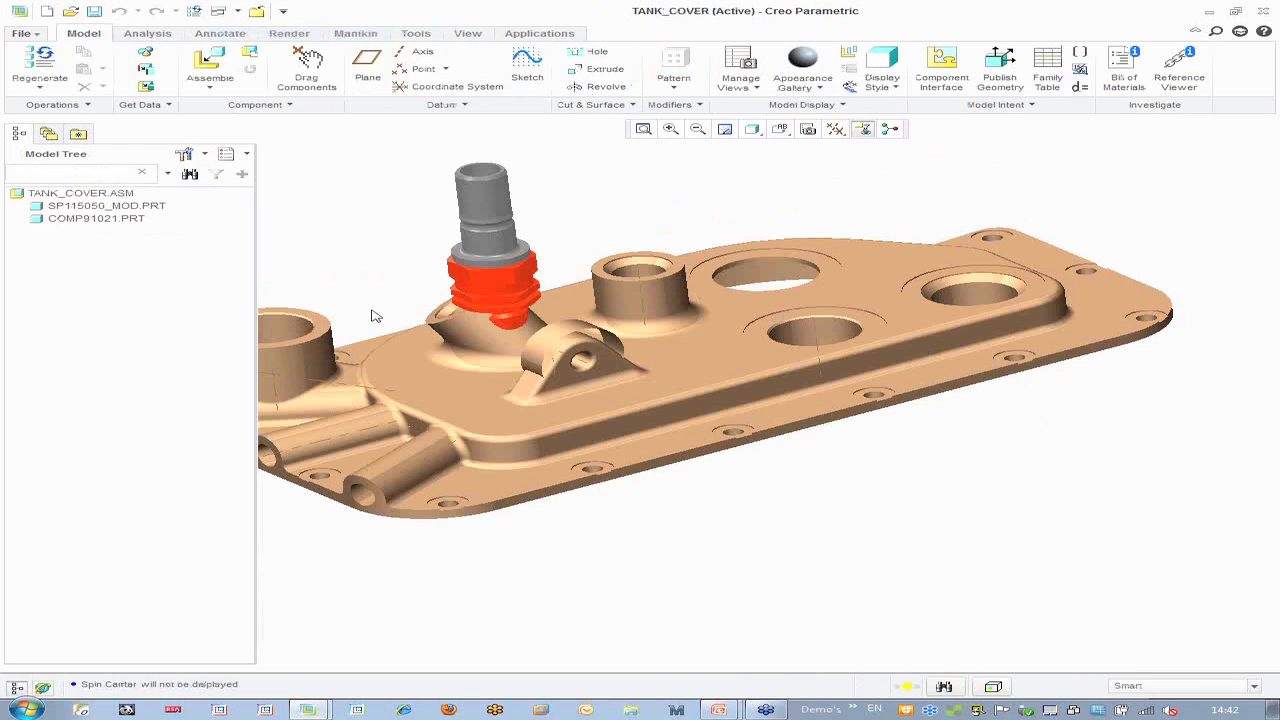
middle_click_drag(444, 367, 962, 455)
scroll(943, 457, "up", 5)
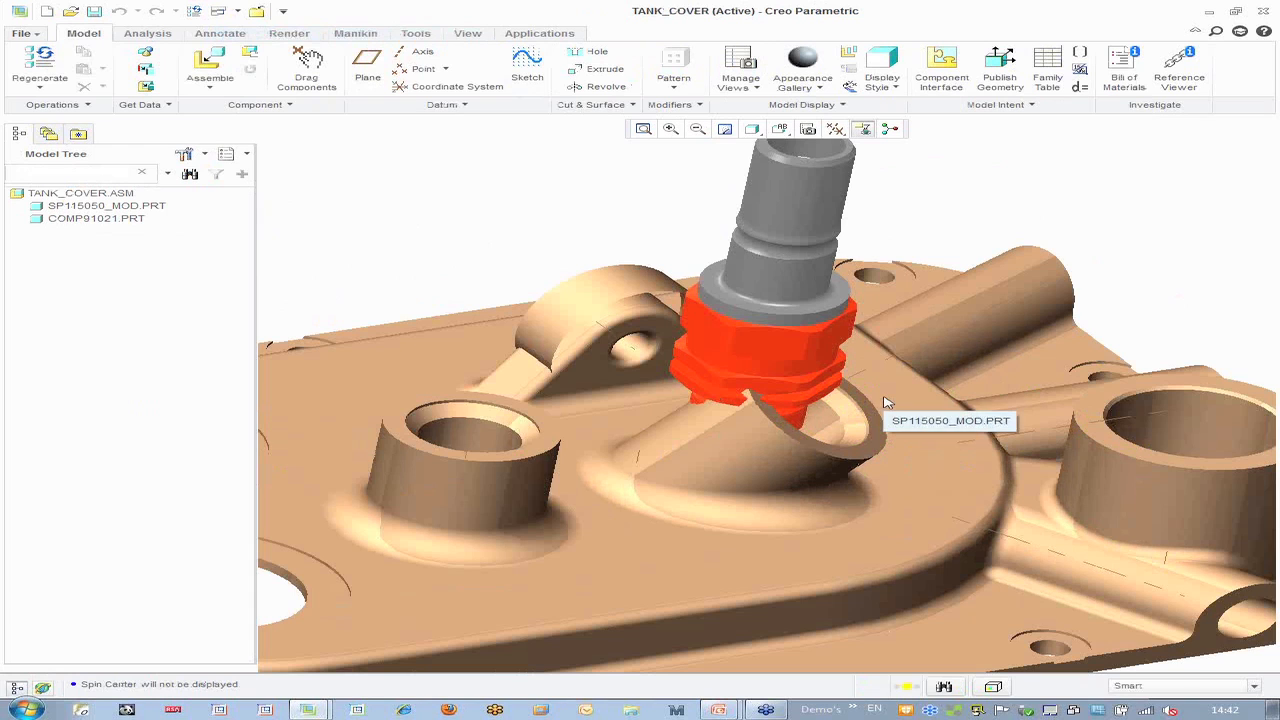
left_click(38, 68)
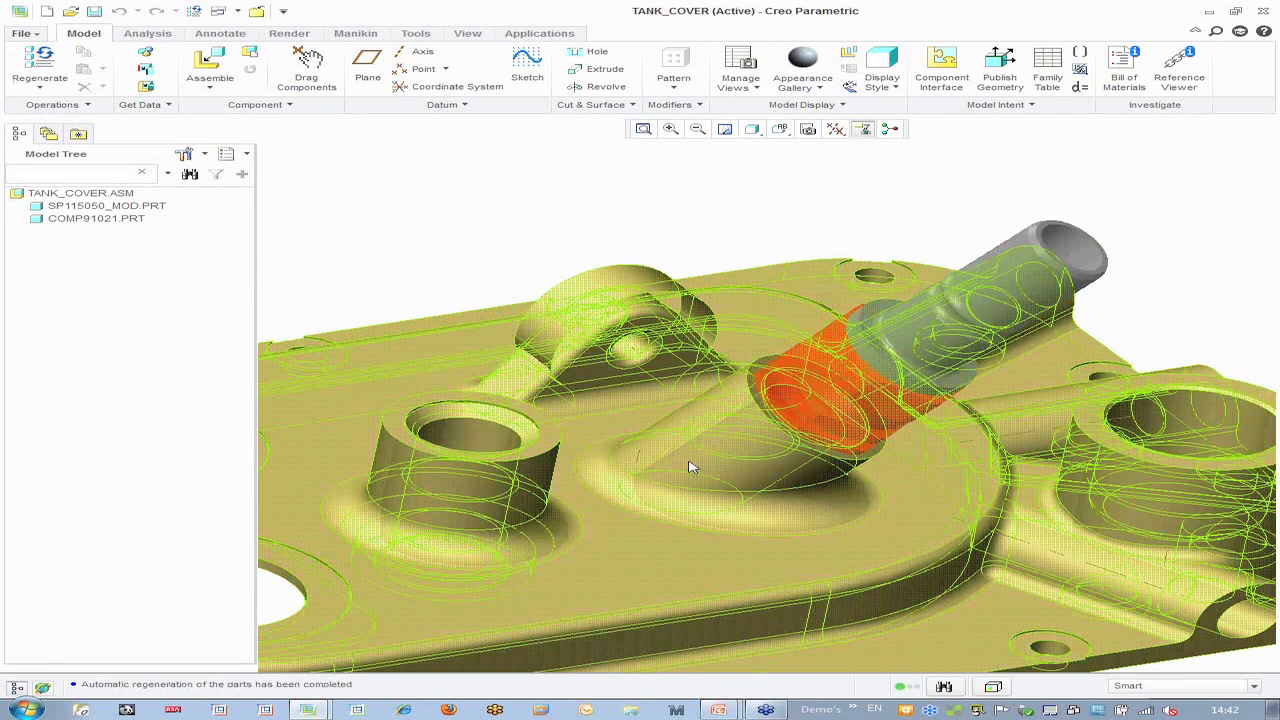
scroll(690, 466, "up", 4)
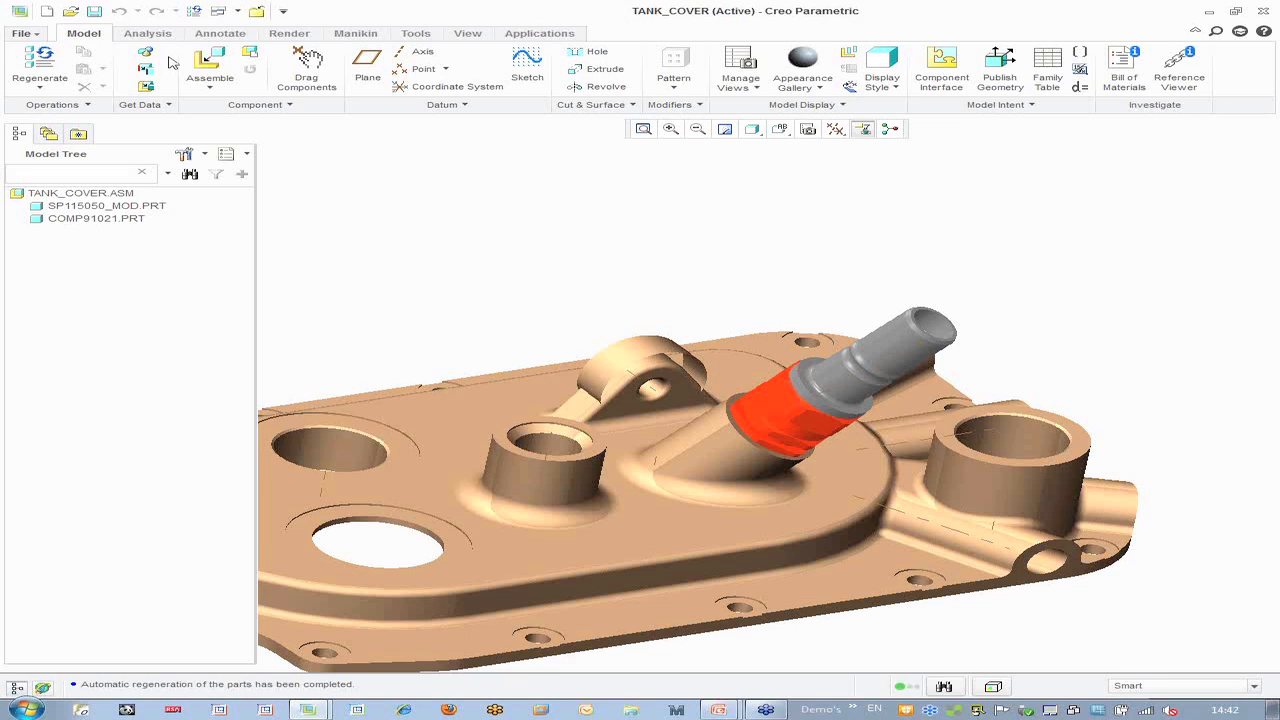
Switch to the SP115050_MOD part window, highlight the tilted boss's Move feature in the feature list, and restore the default view
left_click(237, 11)
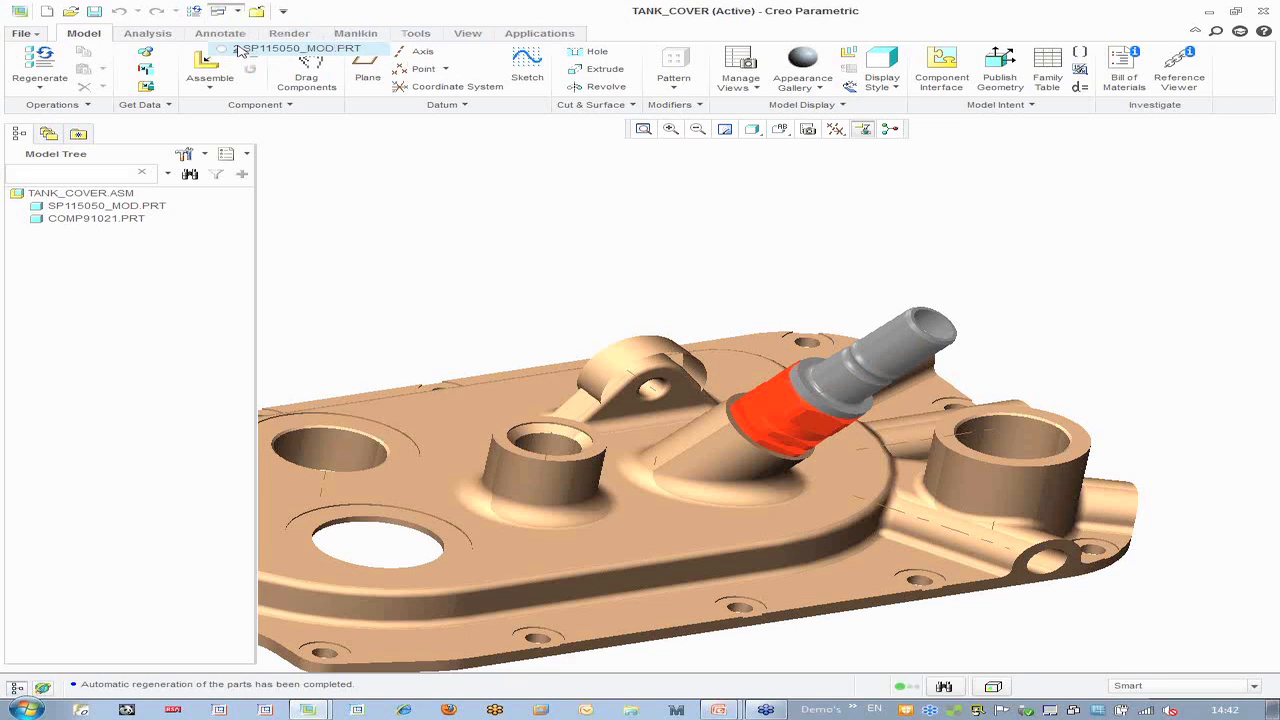
left_click(290, 48)
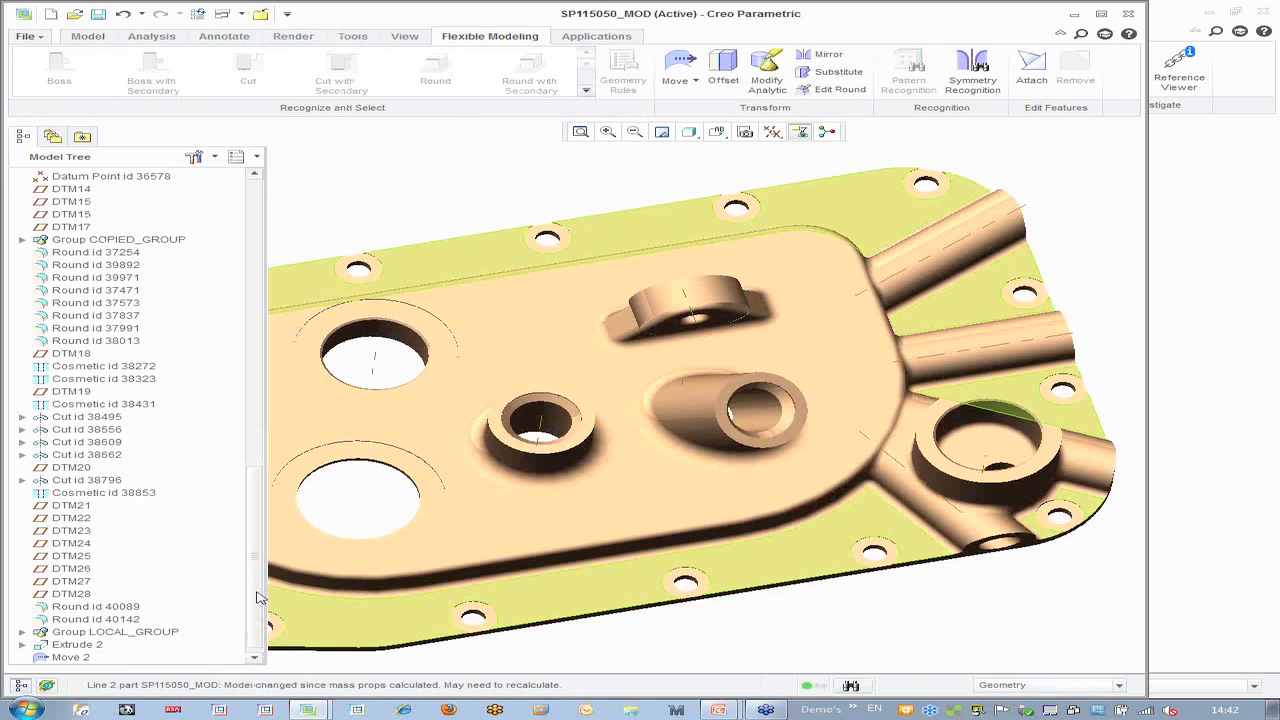
left_click(80, 645)
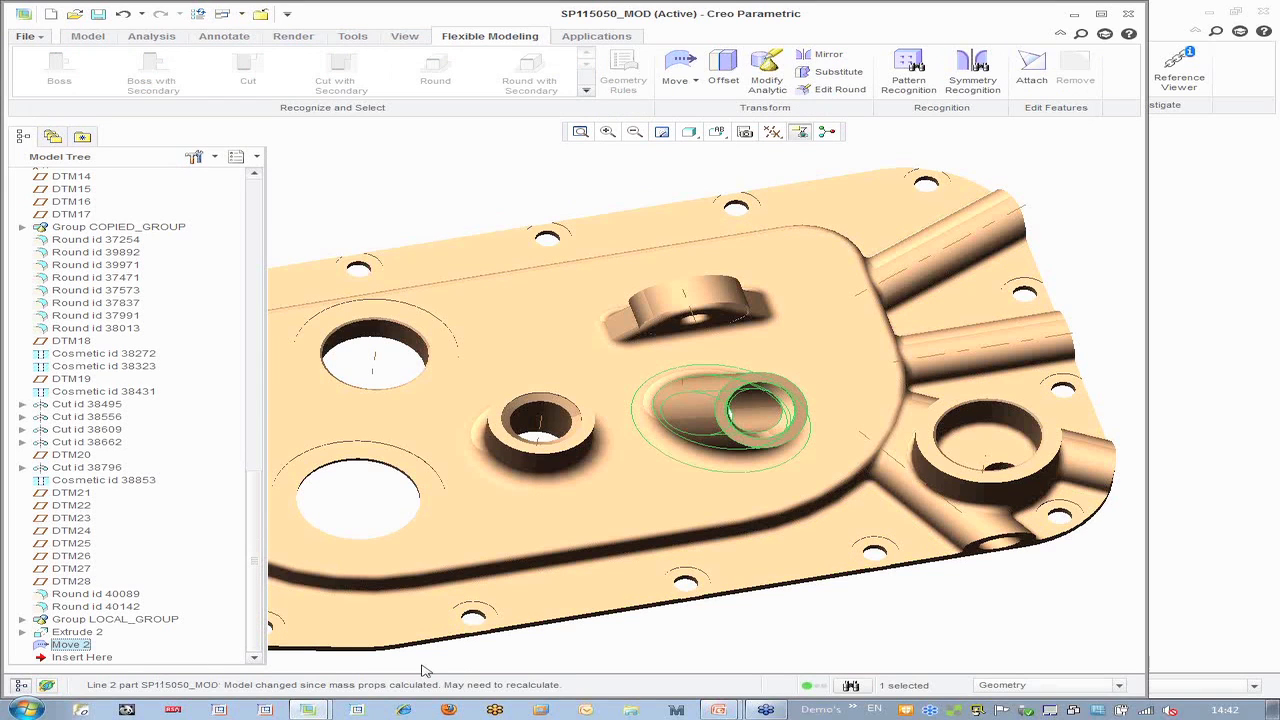
left_click(966, 606)
key("ctrl+d")
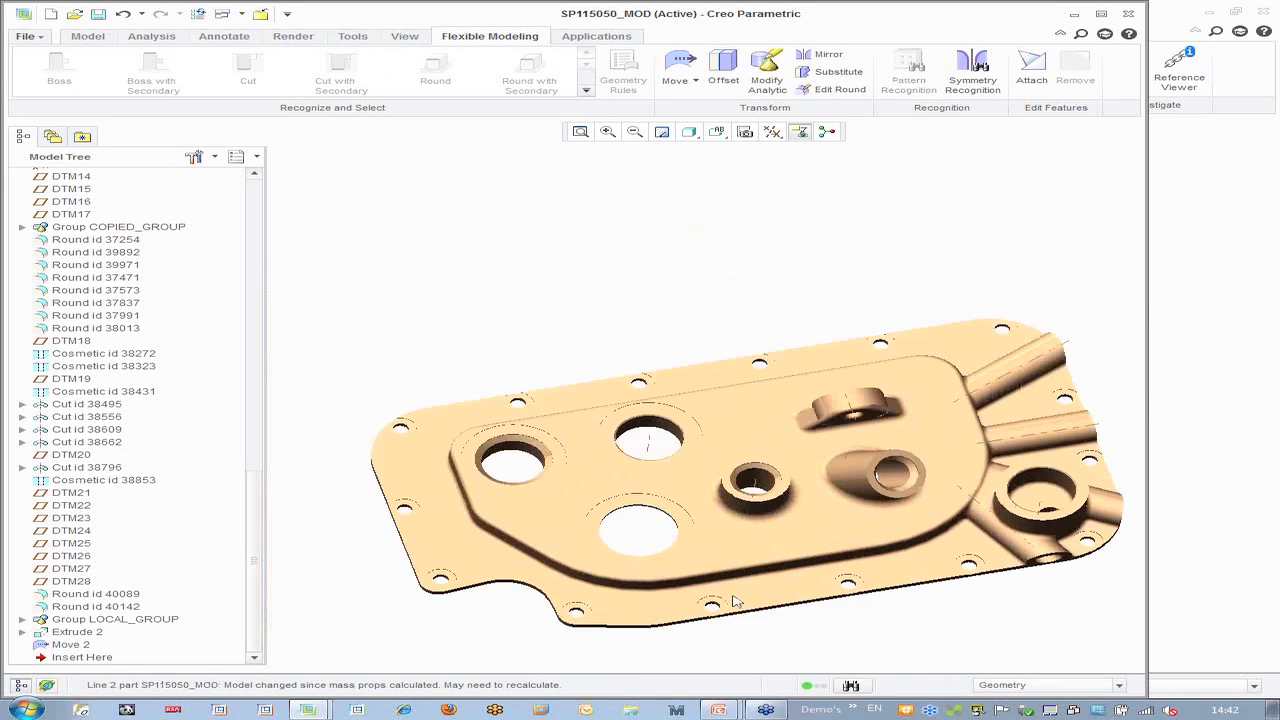
Select the upright boss's outer cylindrical surface and collect all surfaces coaxial with it using Geometry Rules
scroll(733, 596, "down", 3)
middle_click_drag(736, 543, 747, 503)
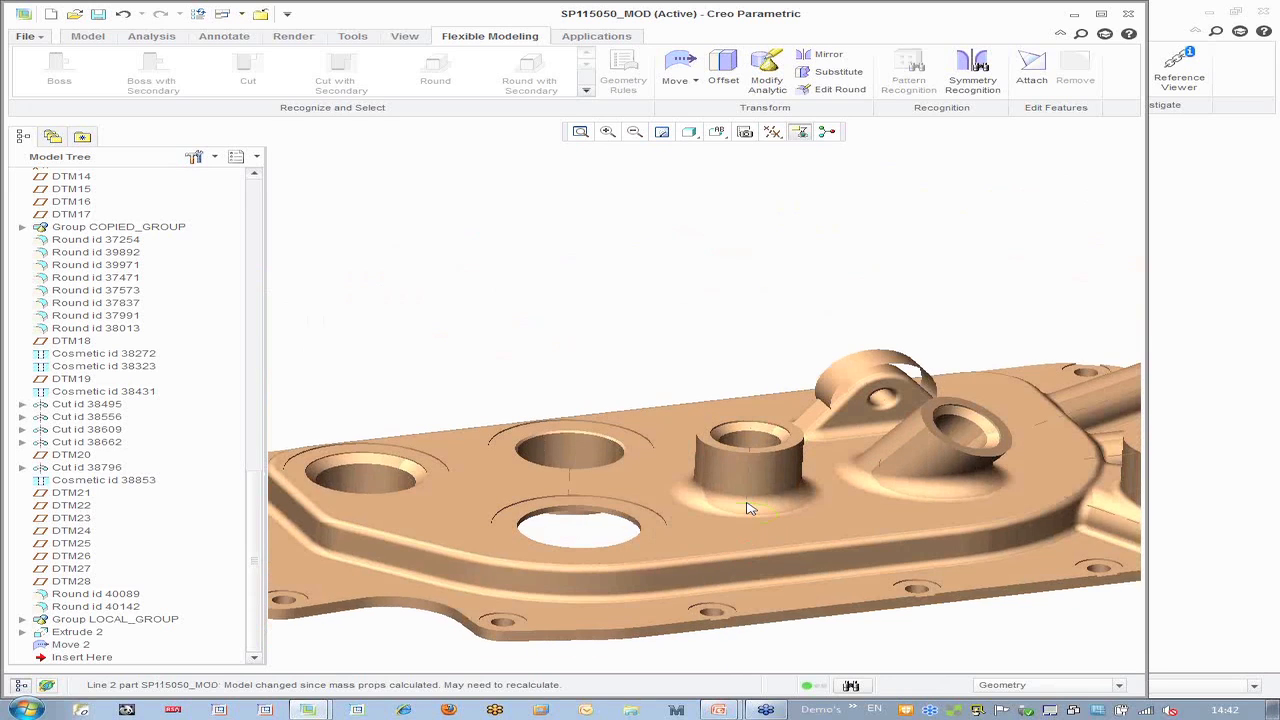
scroll(747, 508, "down", 3)
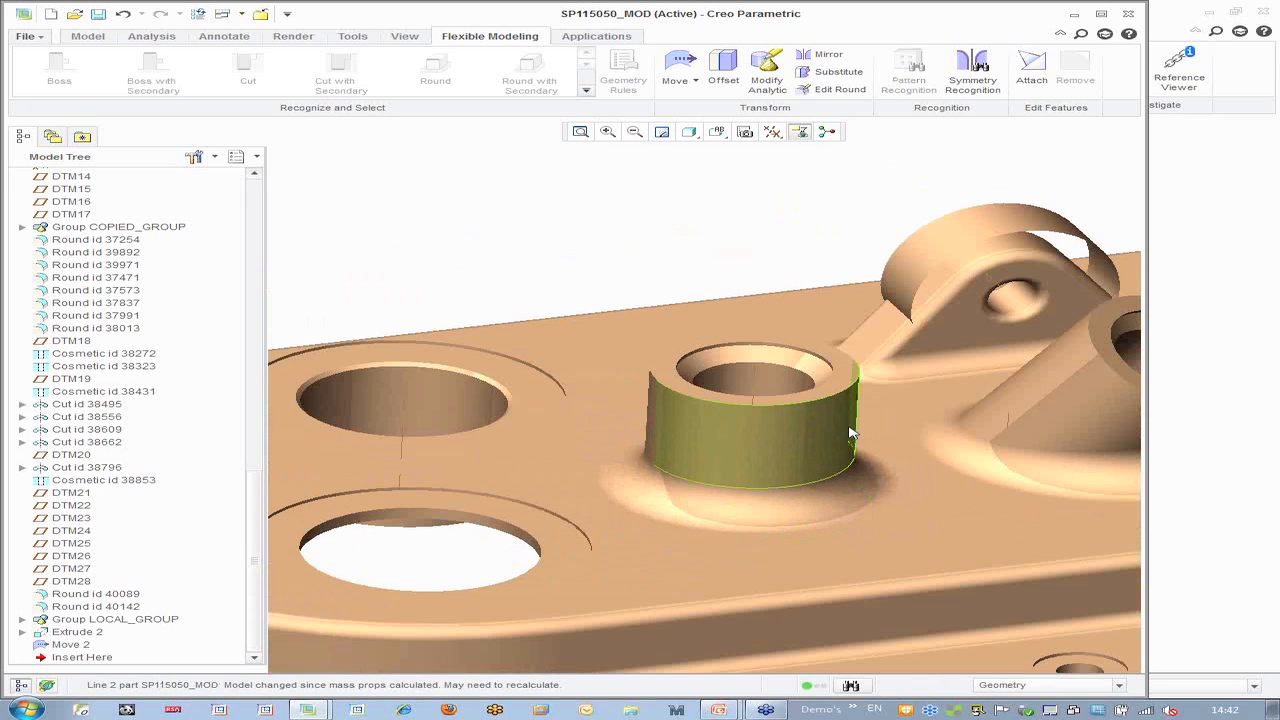
left_click(850, 433)
middle_click_drag(823, 452, 743, 390)
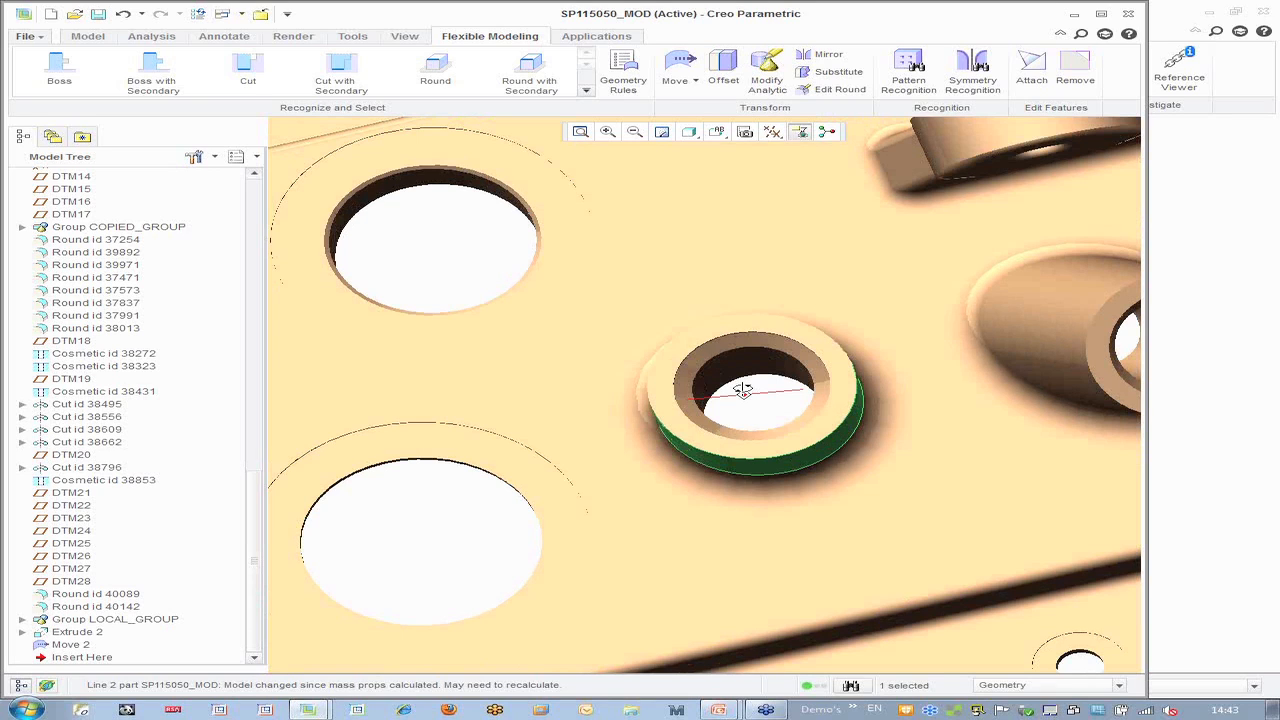
middle_click_drag(742, 390, 743, 386)
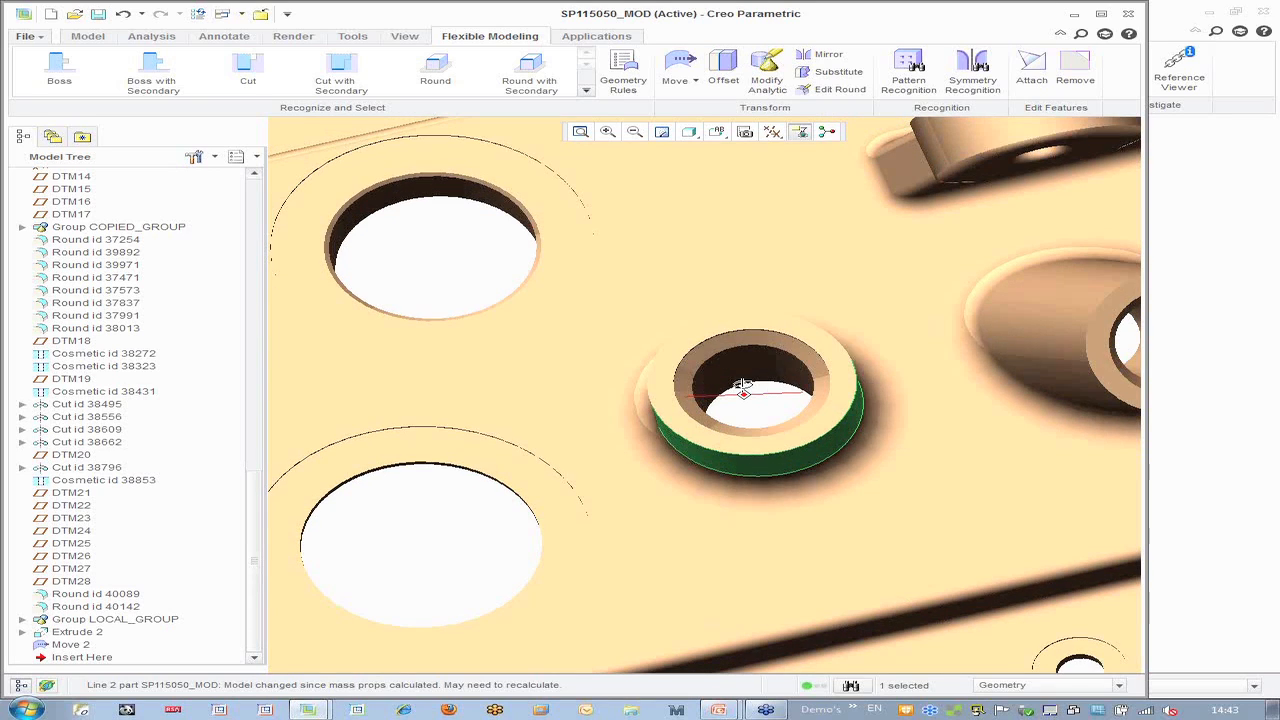
left_click(623, 80)
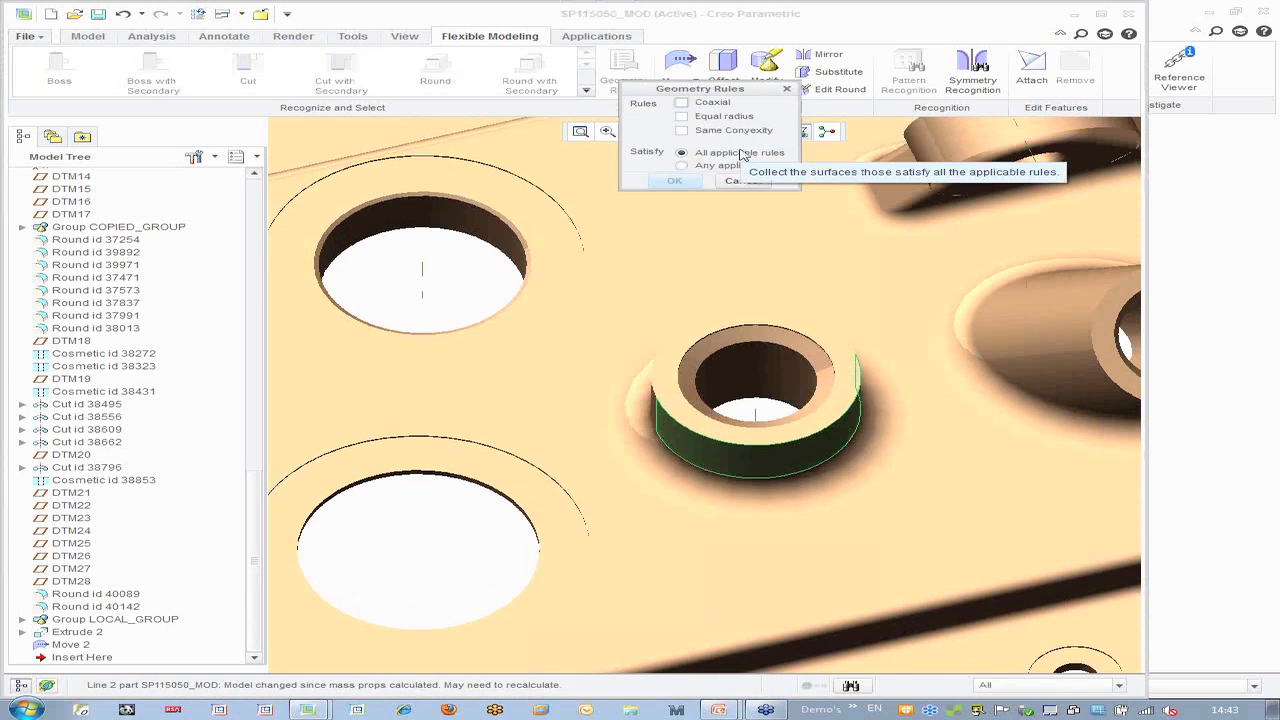
left_click(681, 102)
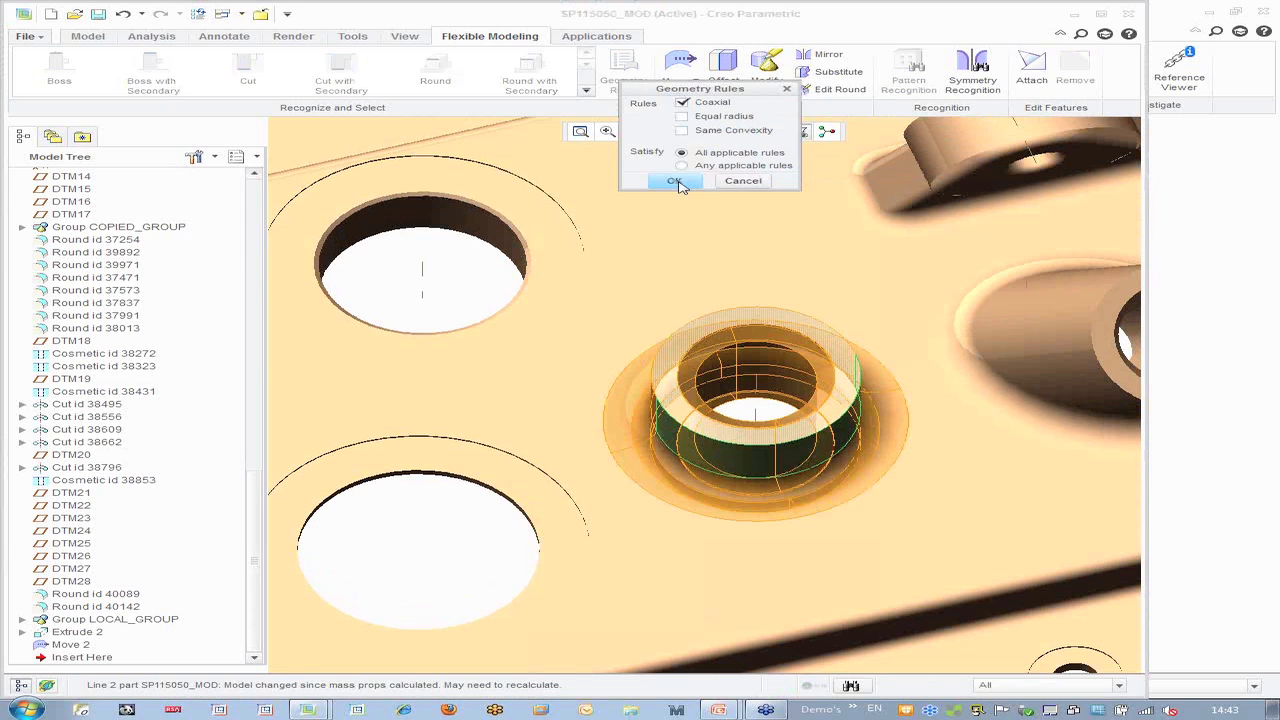
left_click(678, 182)
Start a Move by dimensions on the collected boss surfaces and include the boss's centre axis A_365 among the moved datums
middle_click_drag(678, 182, 738, 398)
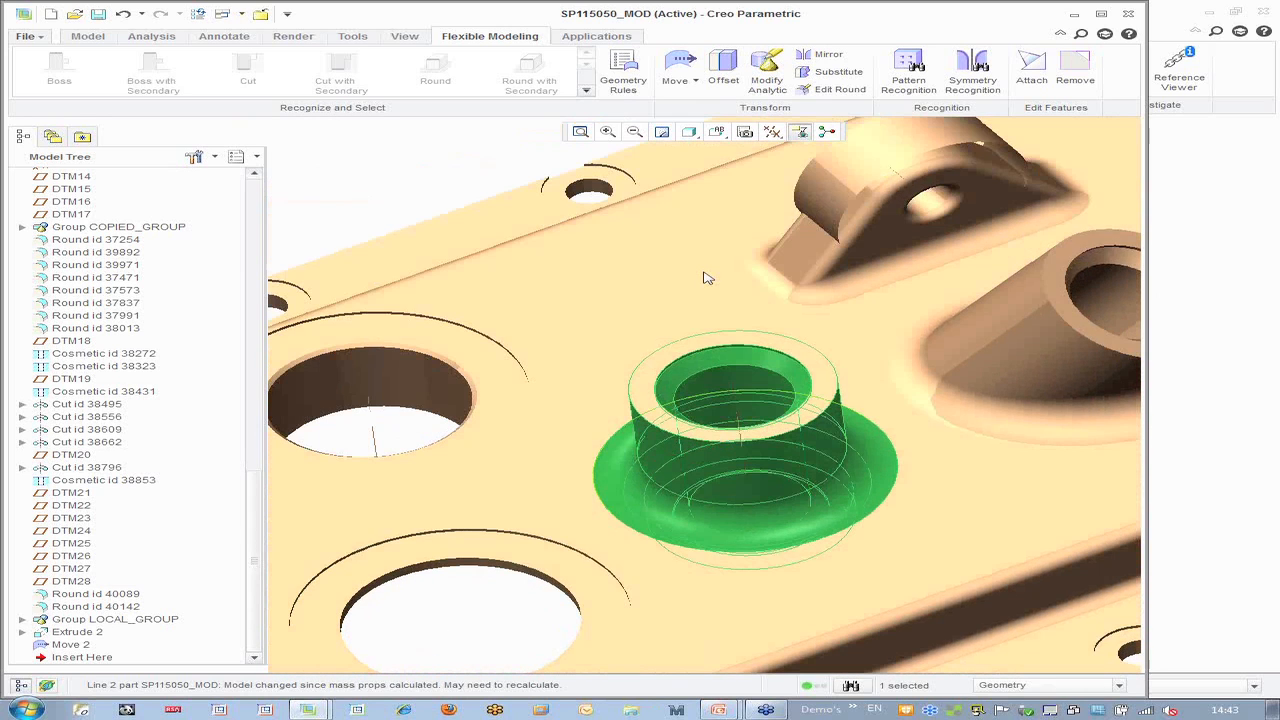
left_click(680, 78)
left_click(692, 130)
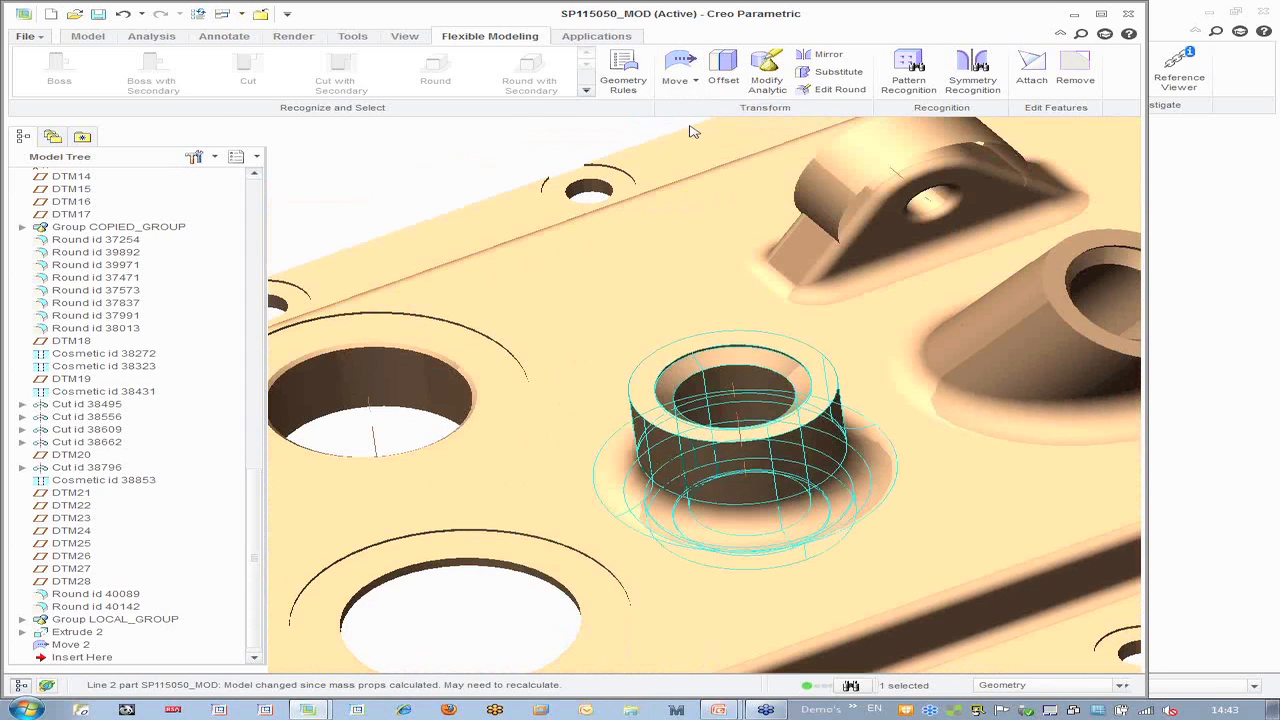
scroll(736, 208, "down", 2)
scroll(735, 212, "down", 3)
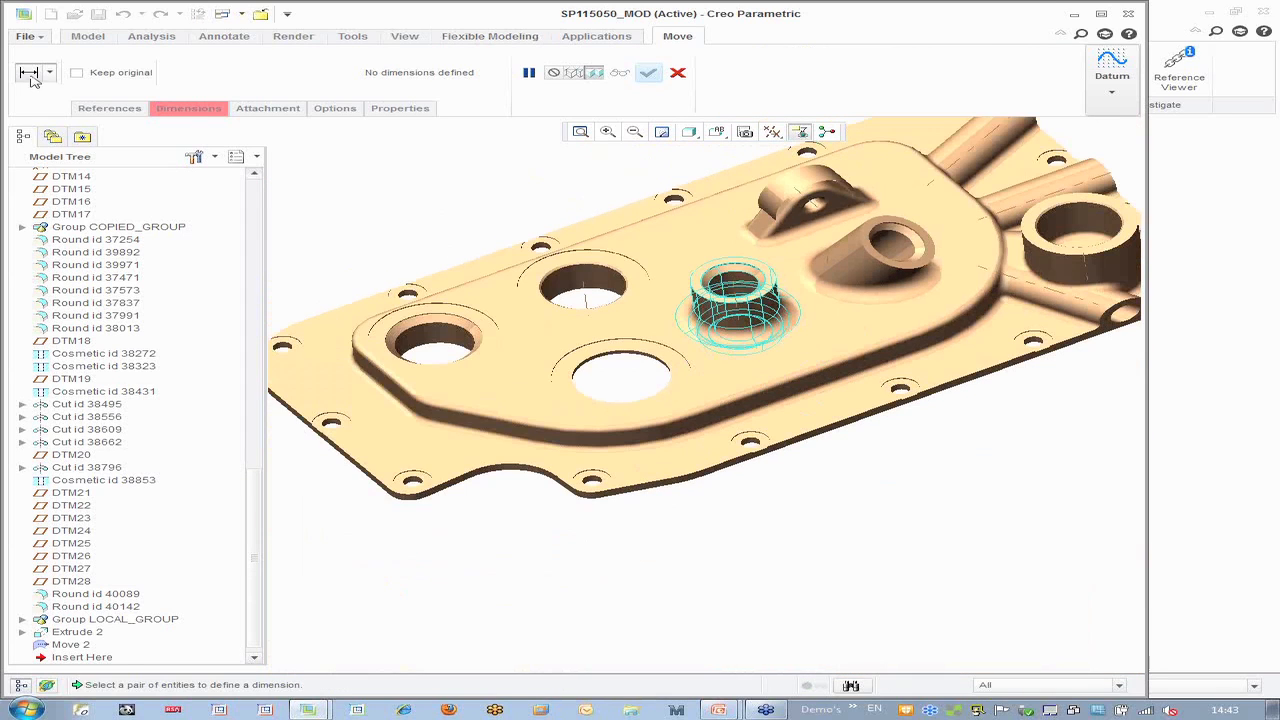
left_click(103, 109)
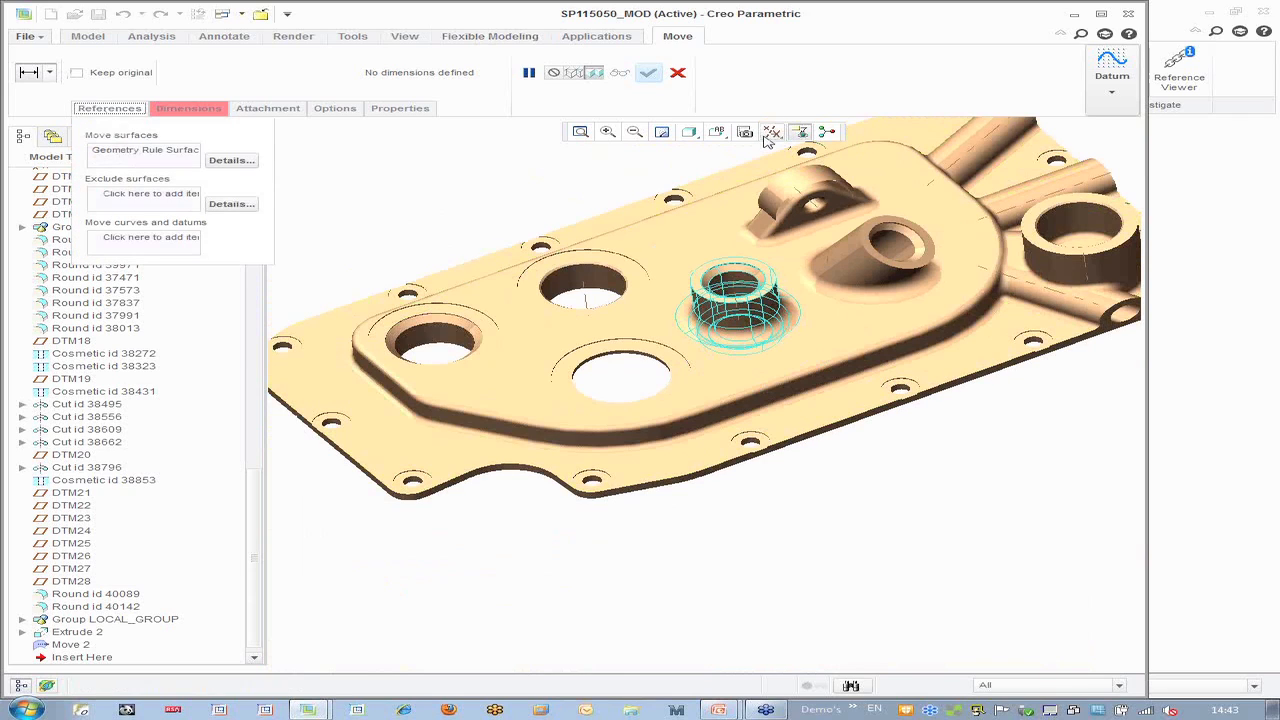
left_click(745, 287)
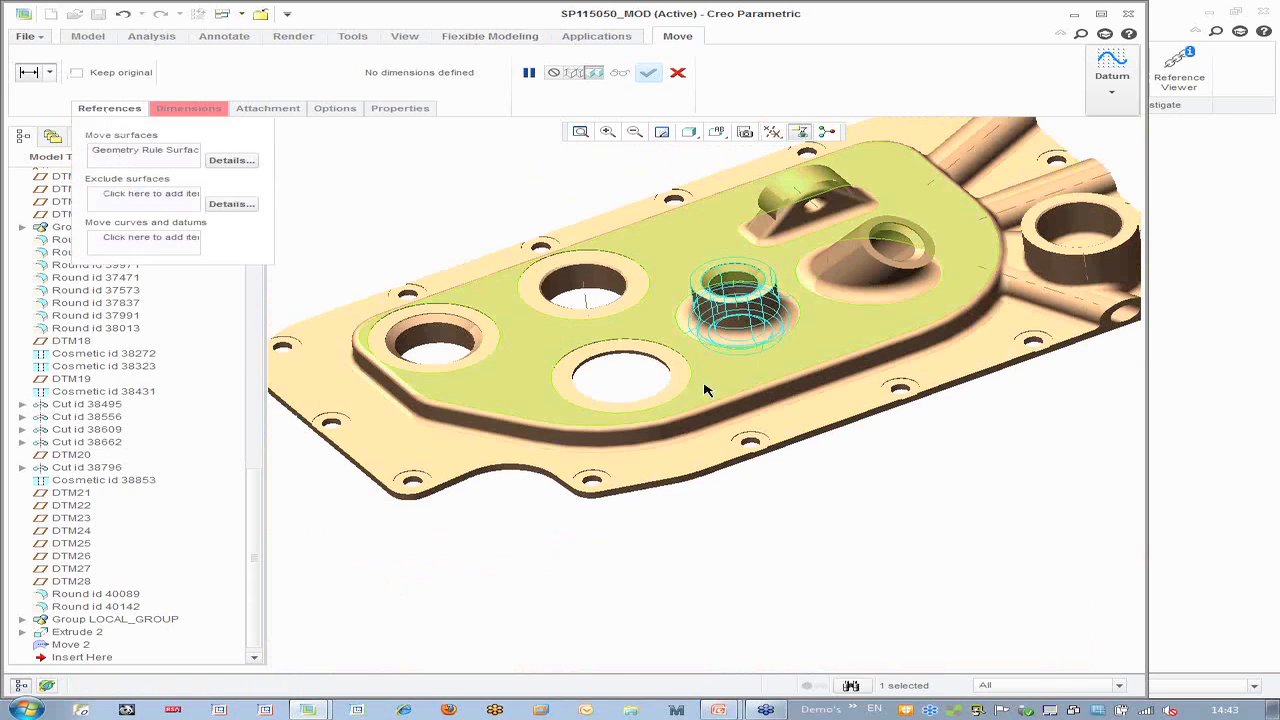
left_click(155, 245)
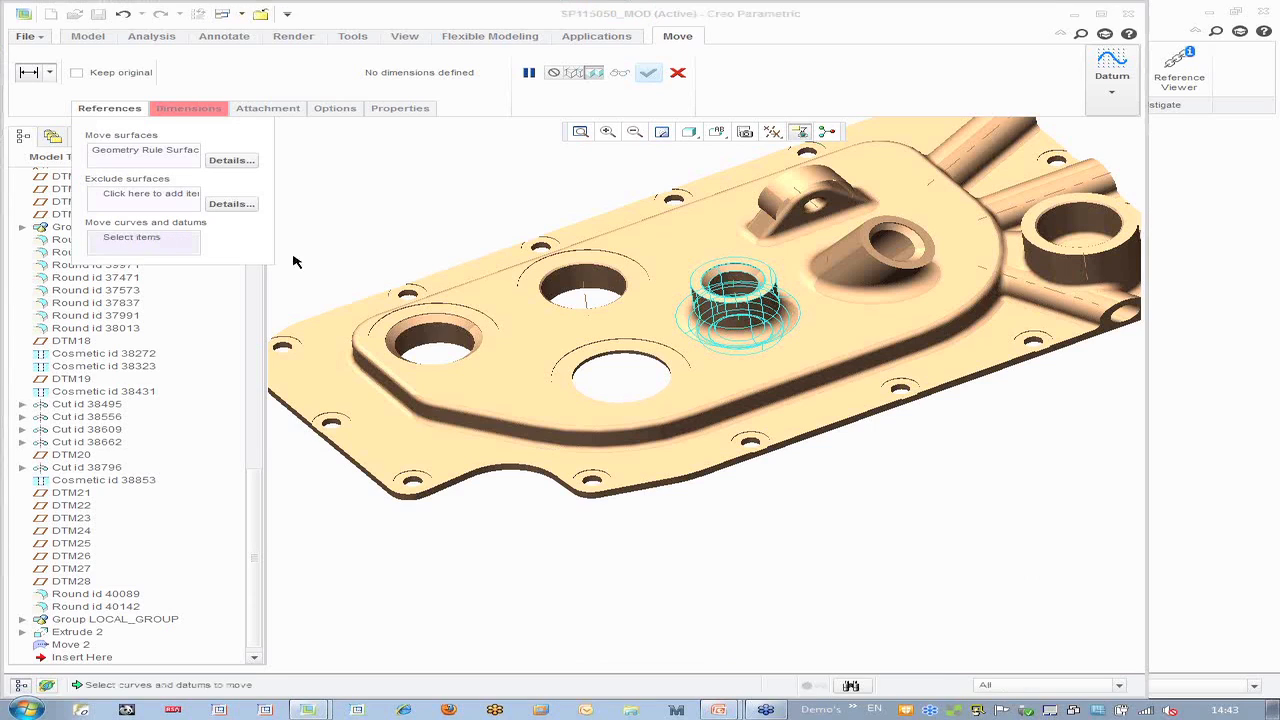
left_click(740, 296)
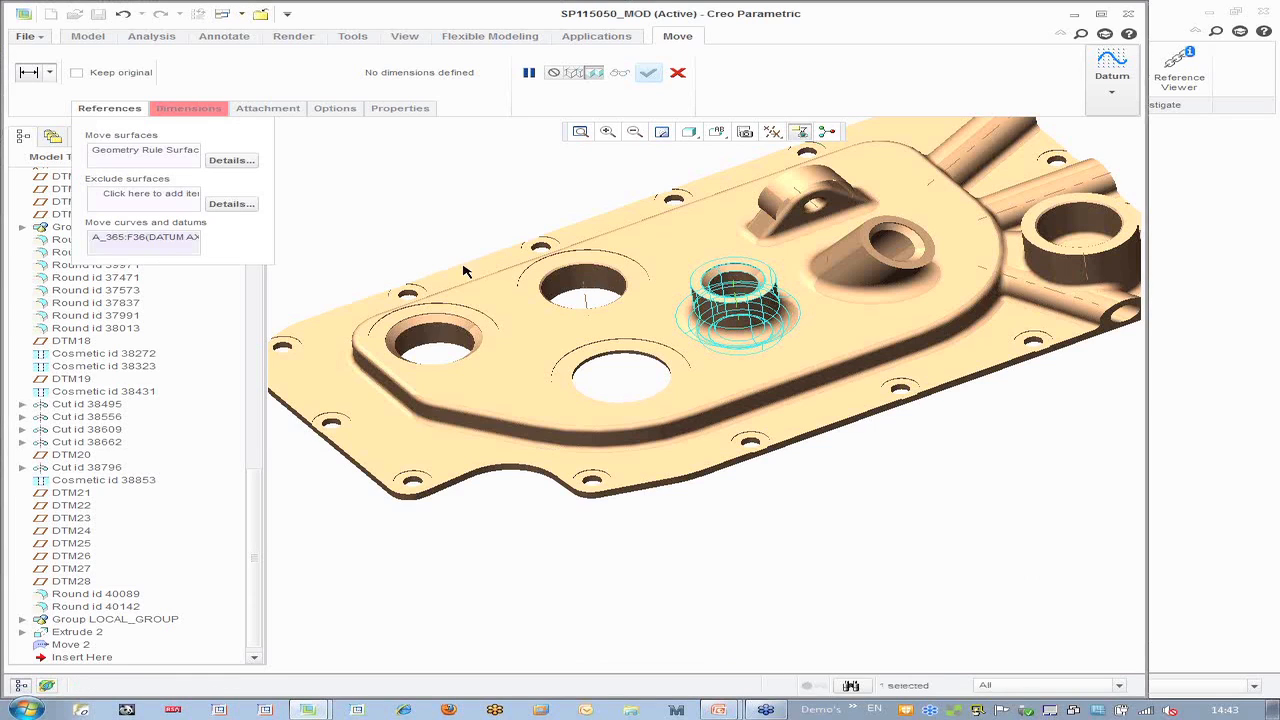
Define the first move dimension between the boss axis and the long side wall of the raised area
left_click(190, 108)
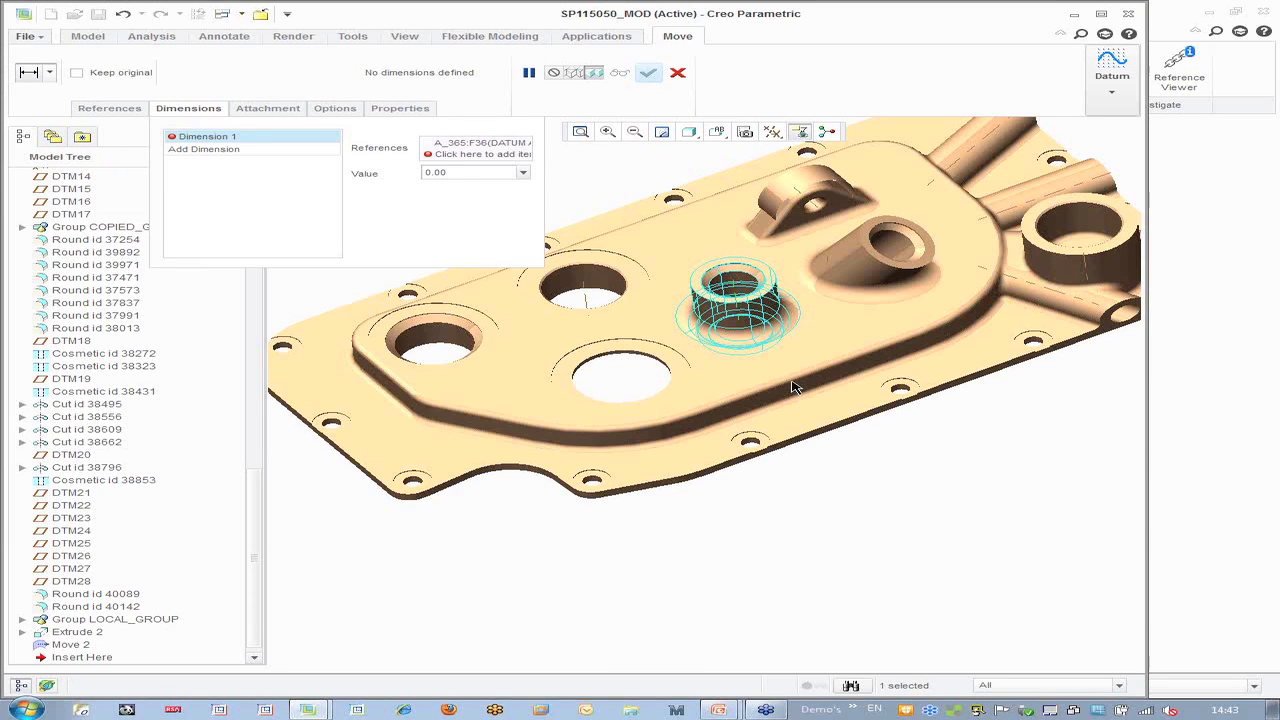
left_click(485, 163)
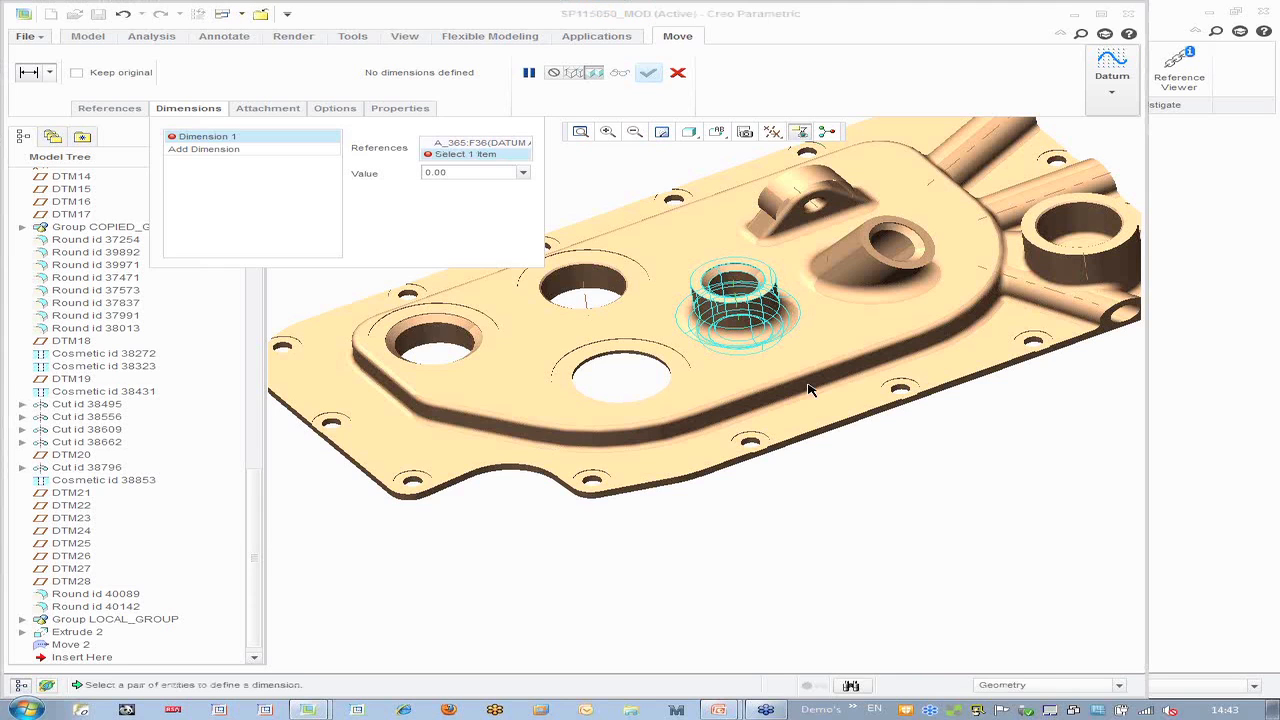
left_click(818, 386)
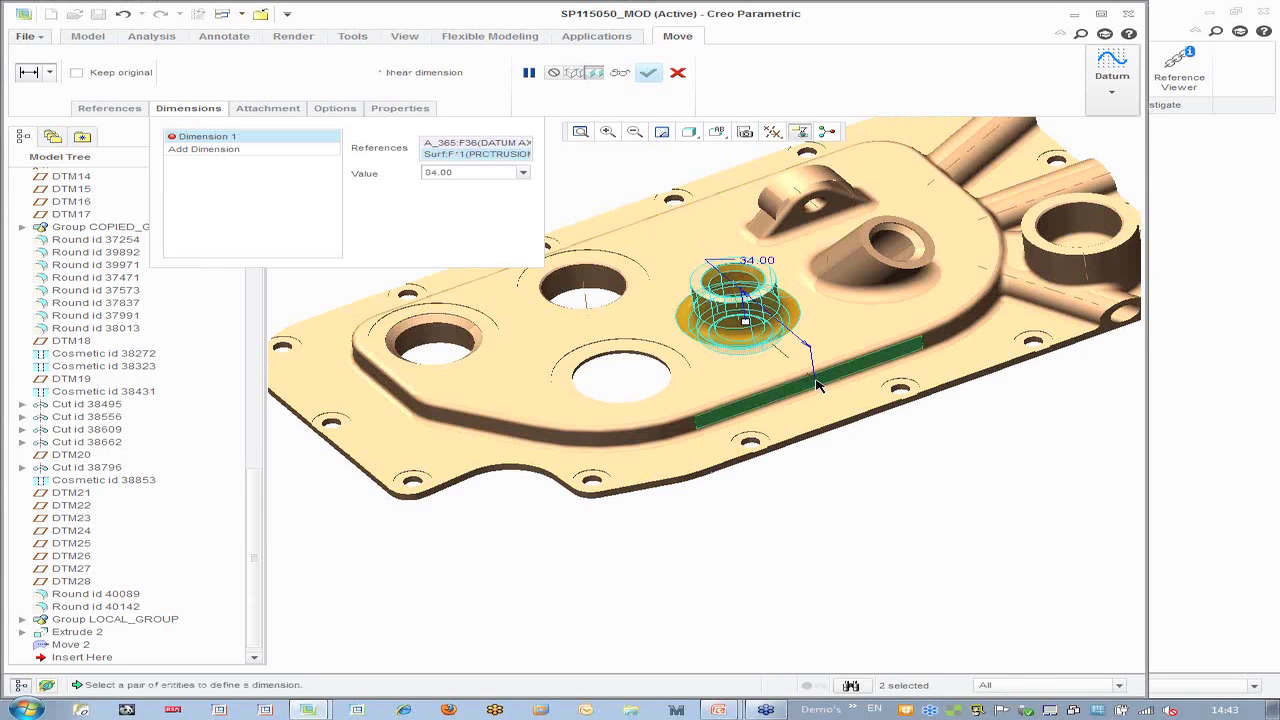
Add a second move dimension from the boss axis to the raised area's short end wall and complete the move
middle_click_drag(818, 386, 792, 407)
left_click(213, 152)
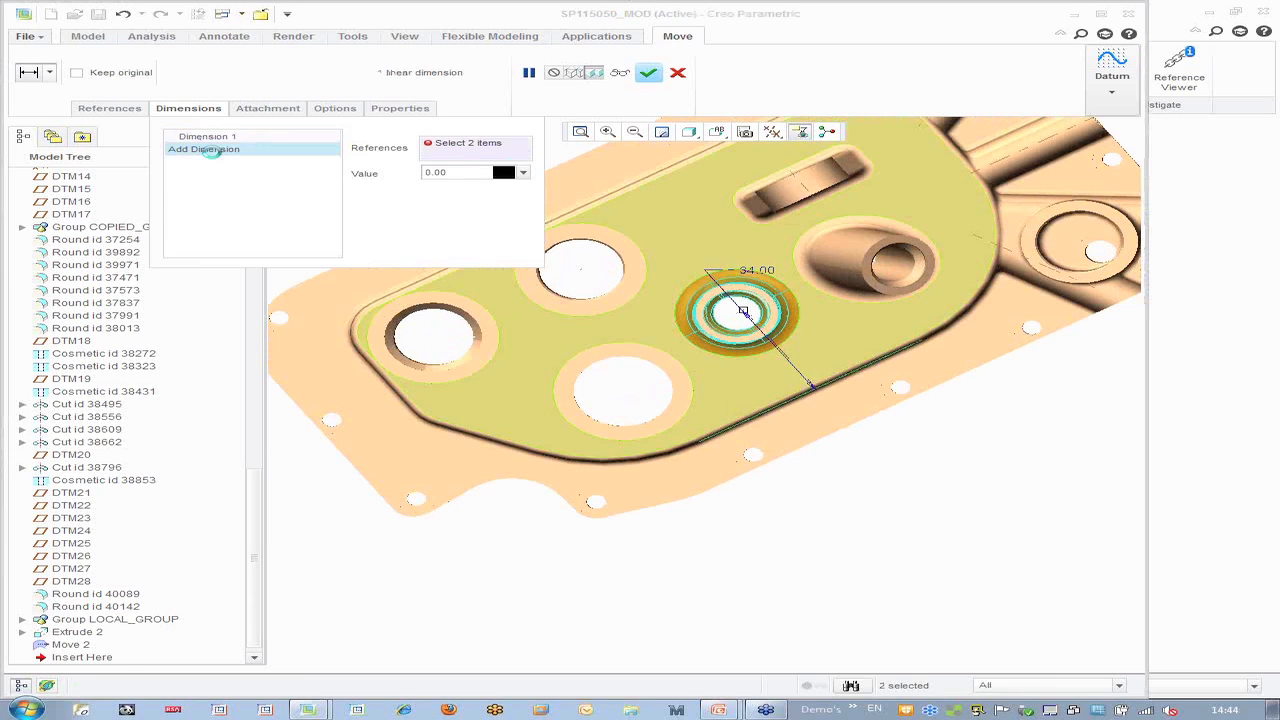
scroll(713, 287, "up", 5)
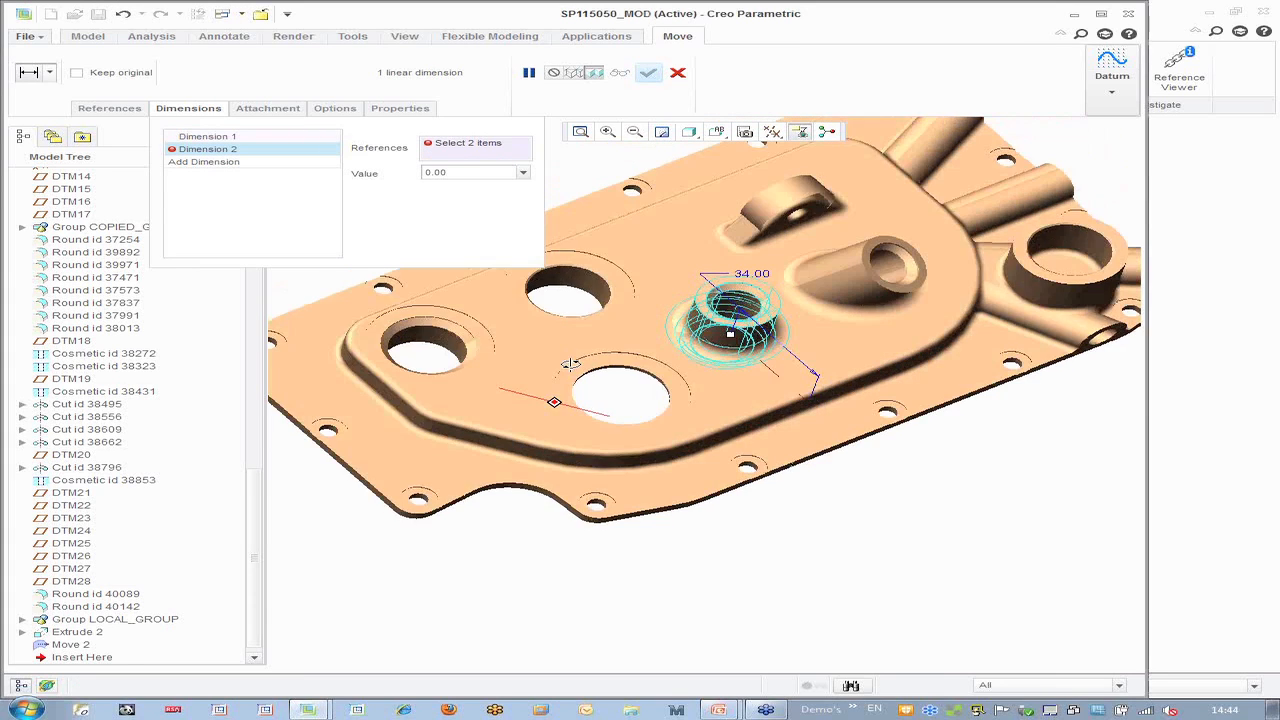
left_click(713, 287)
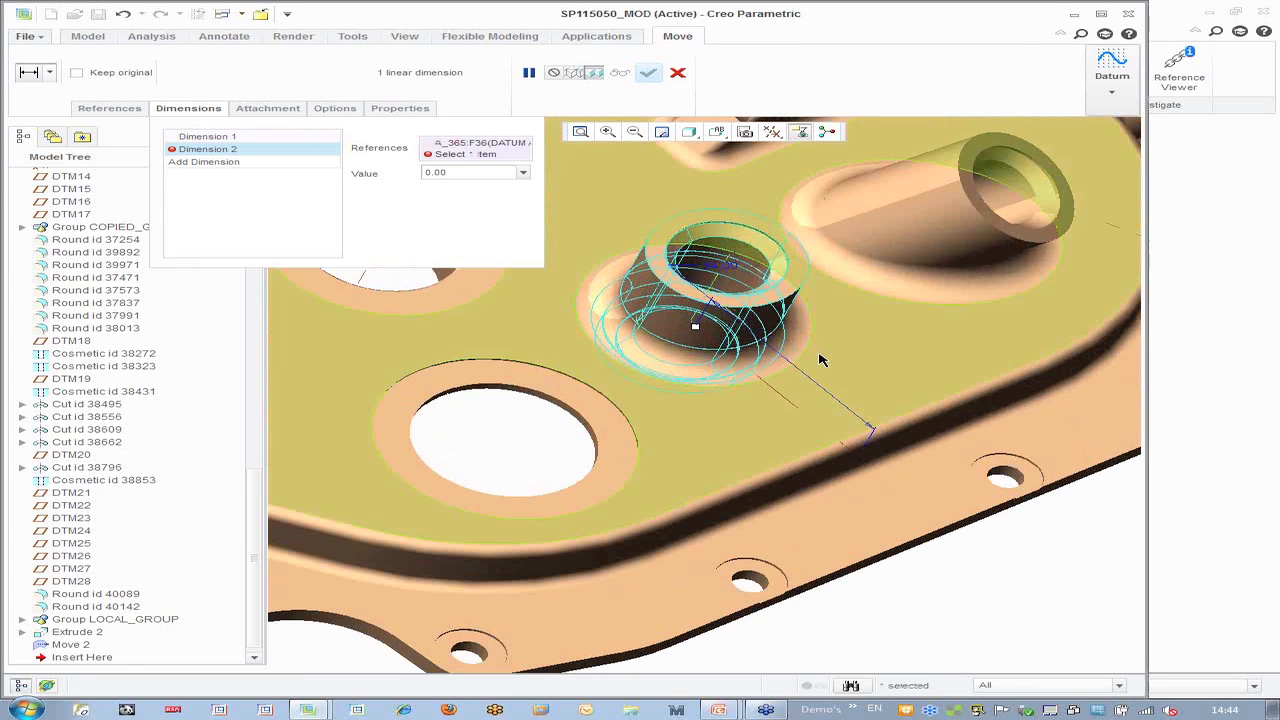
scroll(855, 340, "down", 3)
left_click(350, 403)
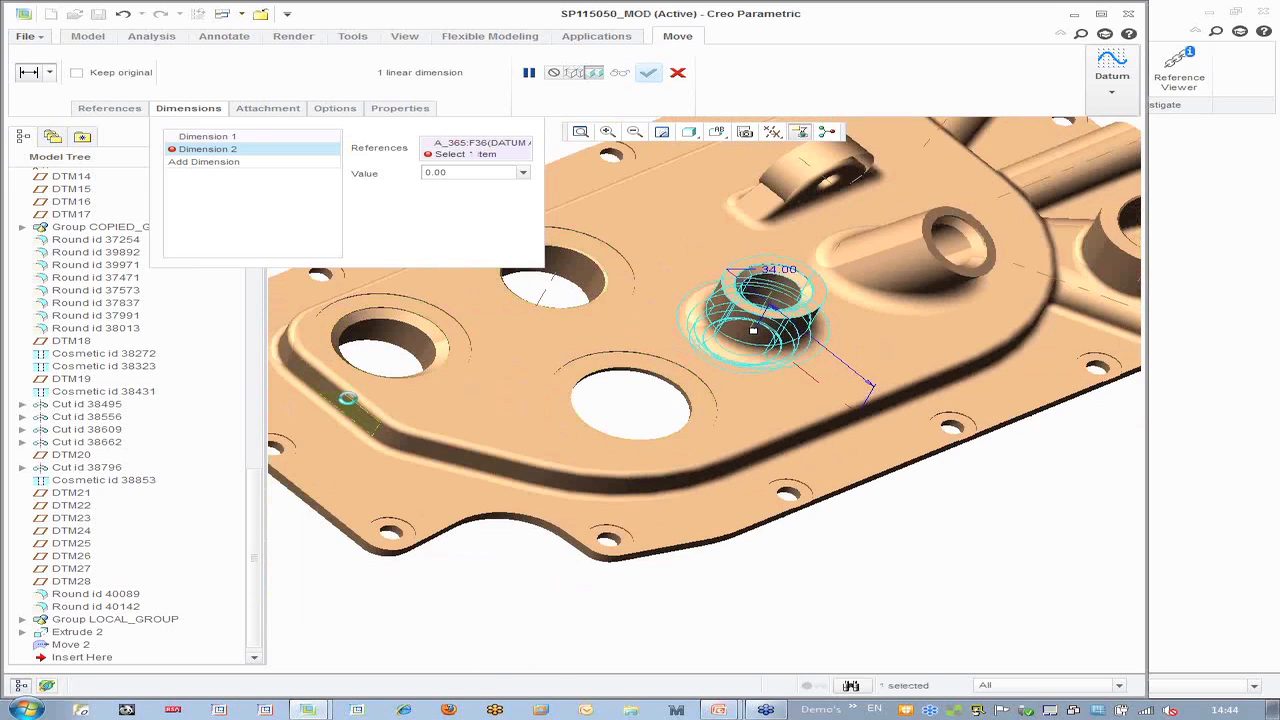
middle_click_drag(727, 350, 700, 390)
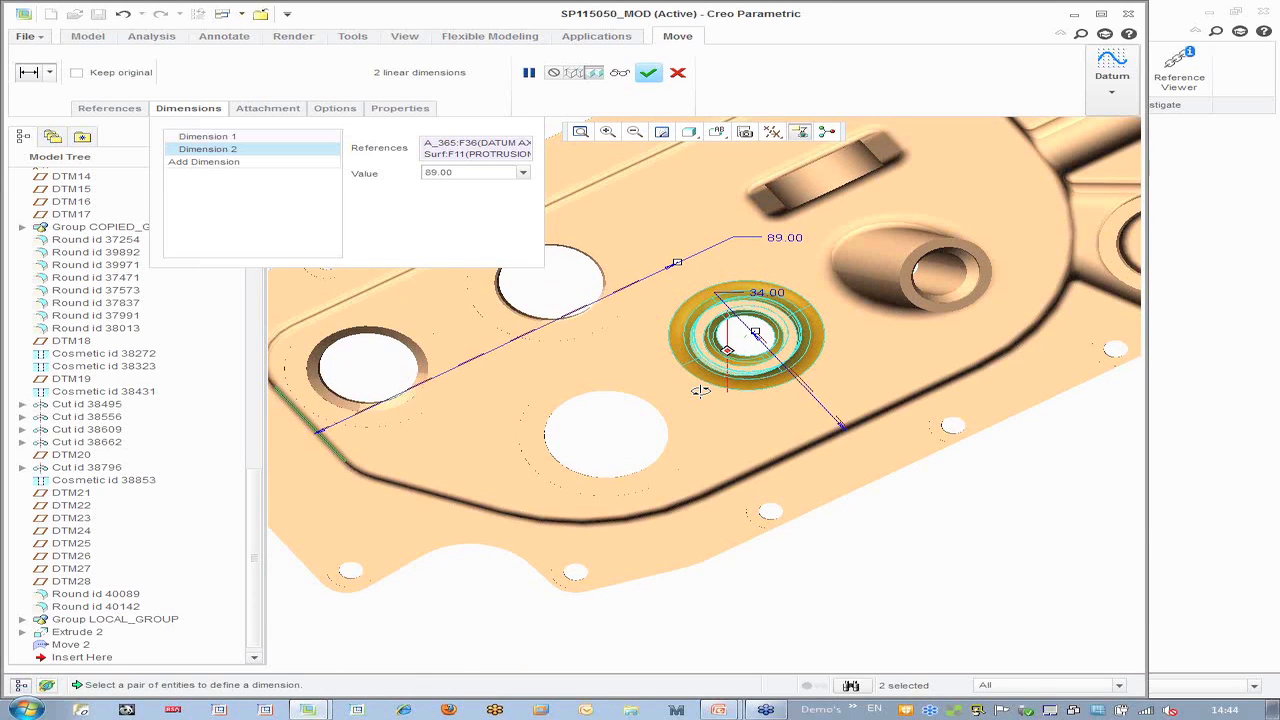
scroll(701, 388, "up", 1)
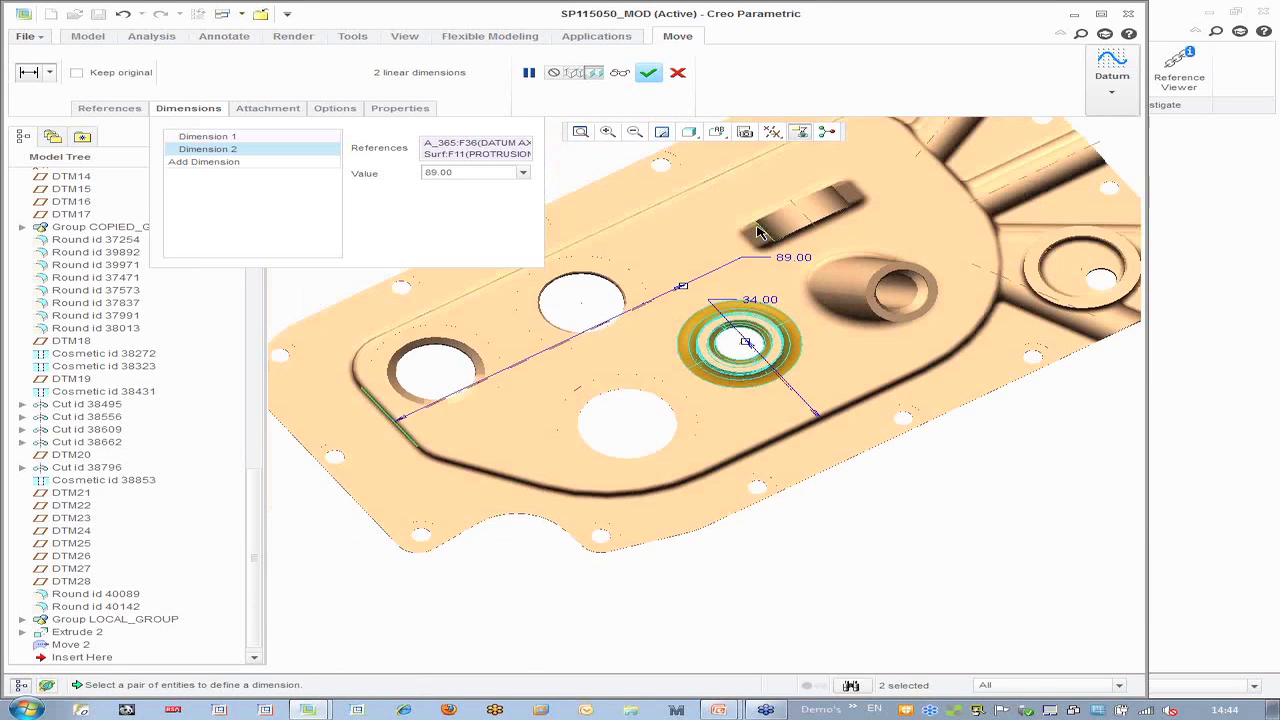
left_click(650, 74)
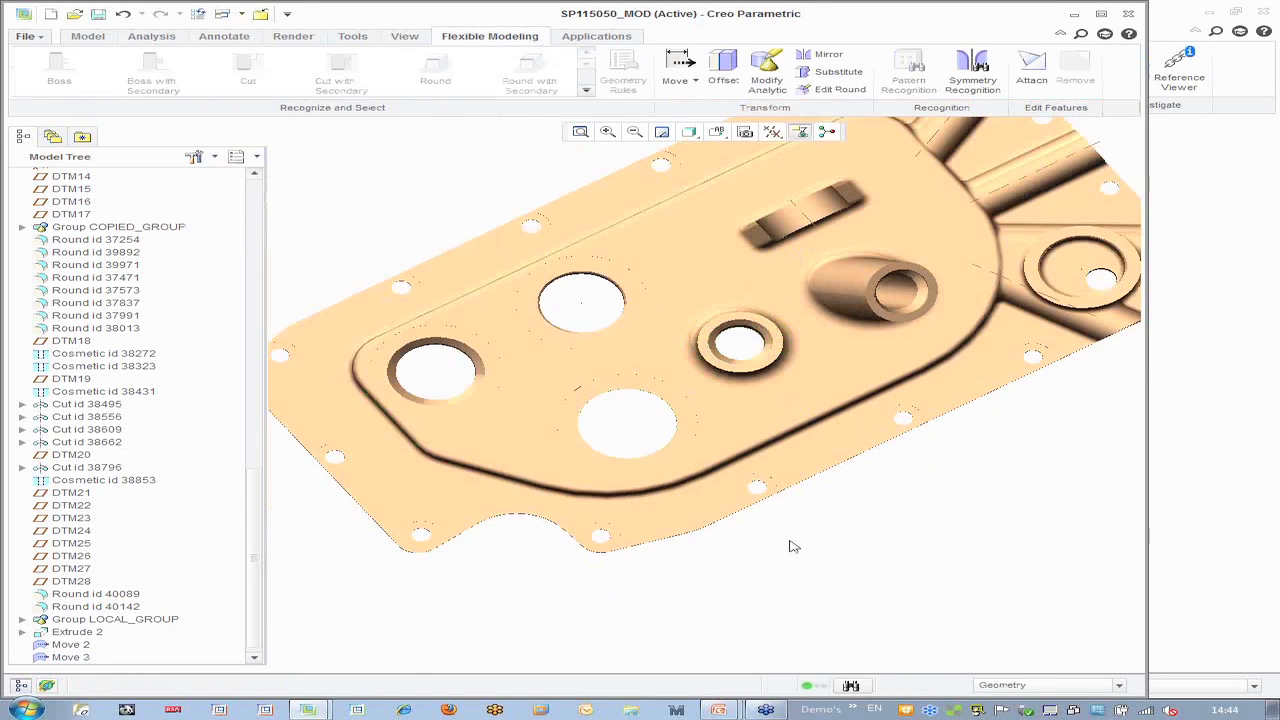
Edit the upright boss's Move dimensions, shifting it to about 30.2 from the long side wall and 94.1 from the end wall
mouse_move(789, 534)
middle_mouse_down()
mouse_move(755, 594)
mouse_move(789, 530)
mouse_move(817, 537)
middle_mouse_up()
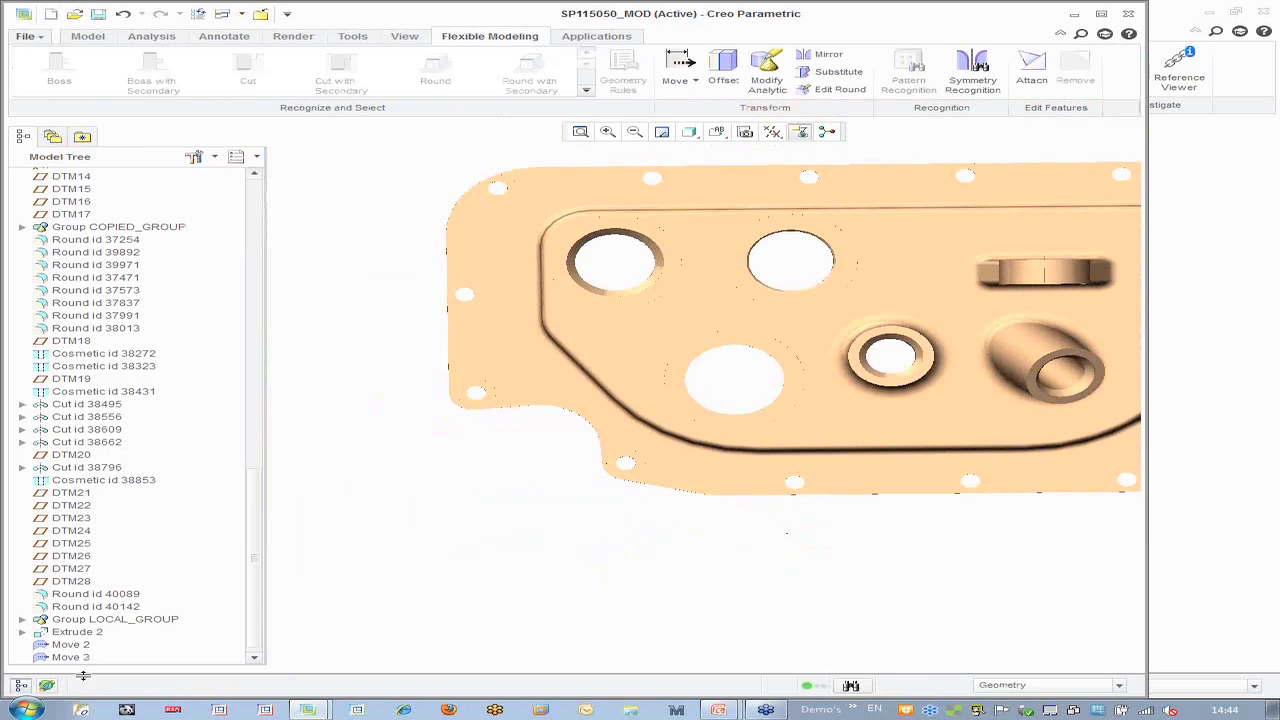
right_click(76, 656)
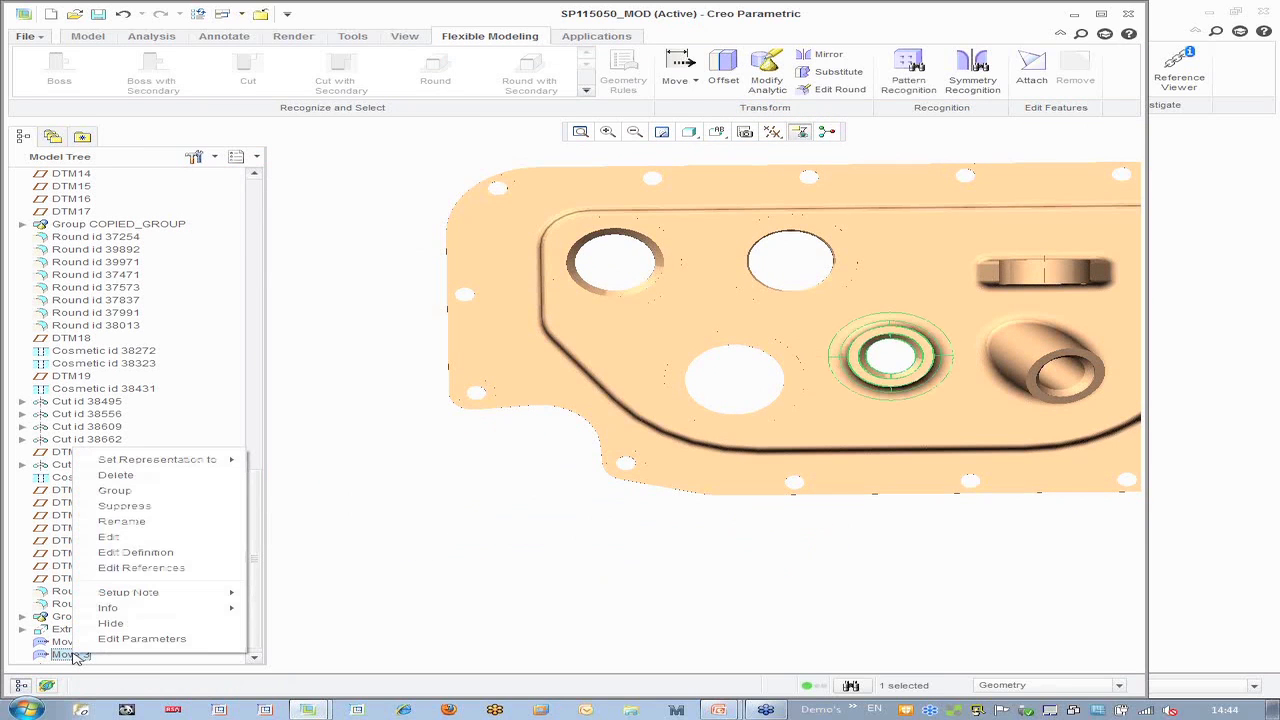
left_click(100, 552)
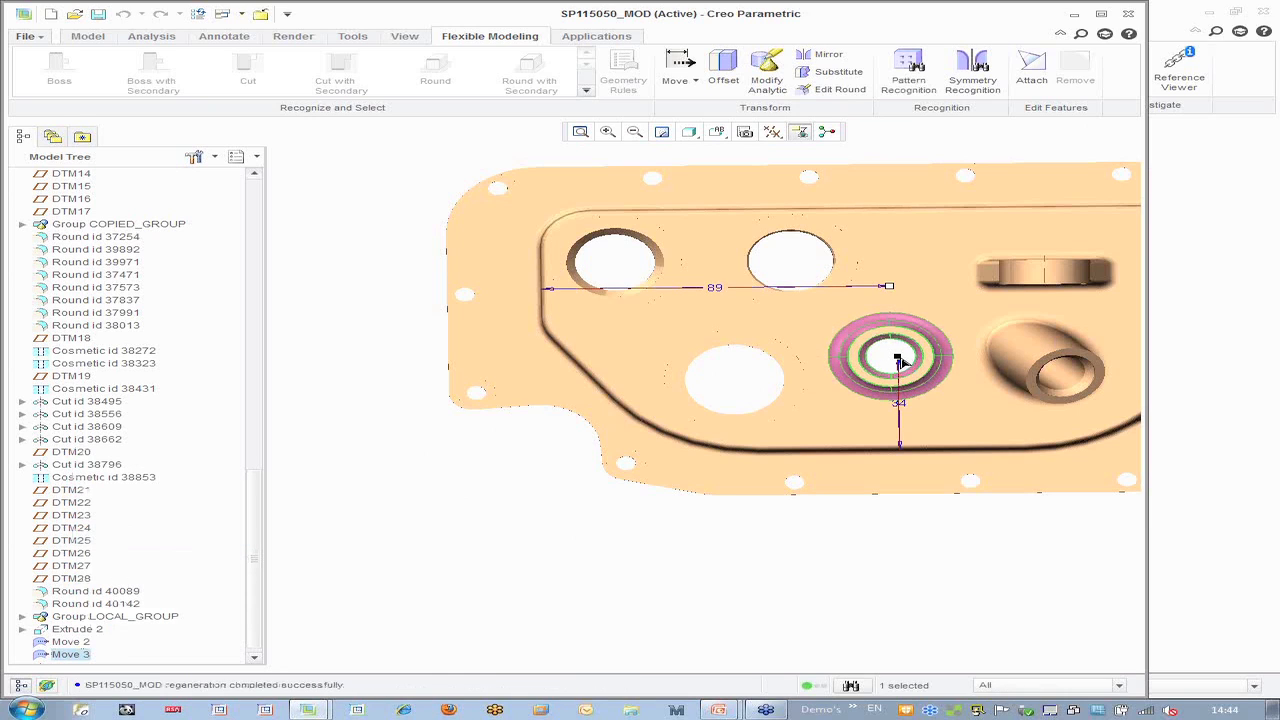
left_click_drag(899, 362, 900, 371)
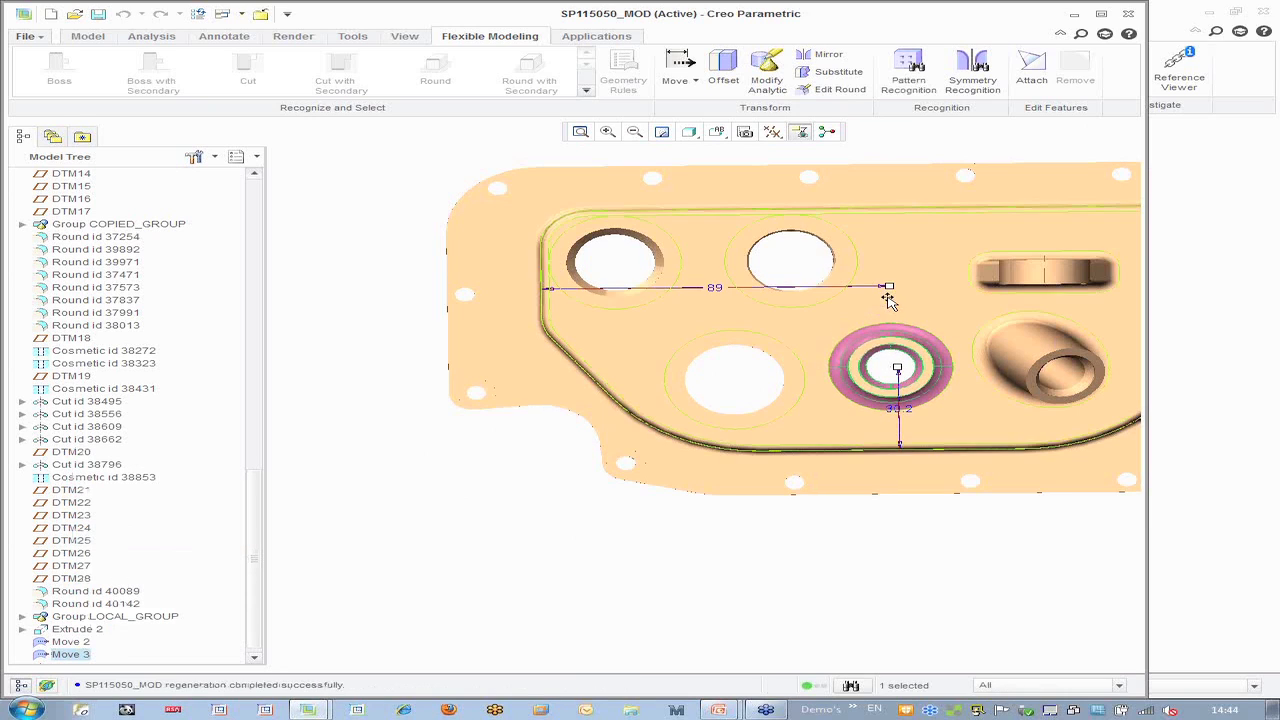
left_click_drag(894, 287, 915, 288)
Shift the upright boss further toward the tilted boss, to about 99.1 from the end wall, and leave dimension editing
scroll(1003, 402, "down", 2)
scroll(1005, 400, "down", 6)
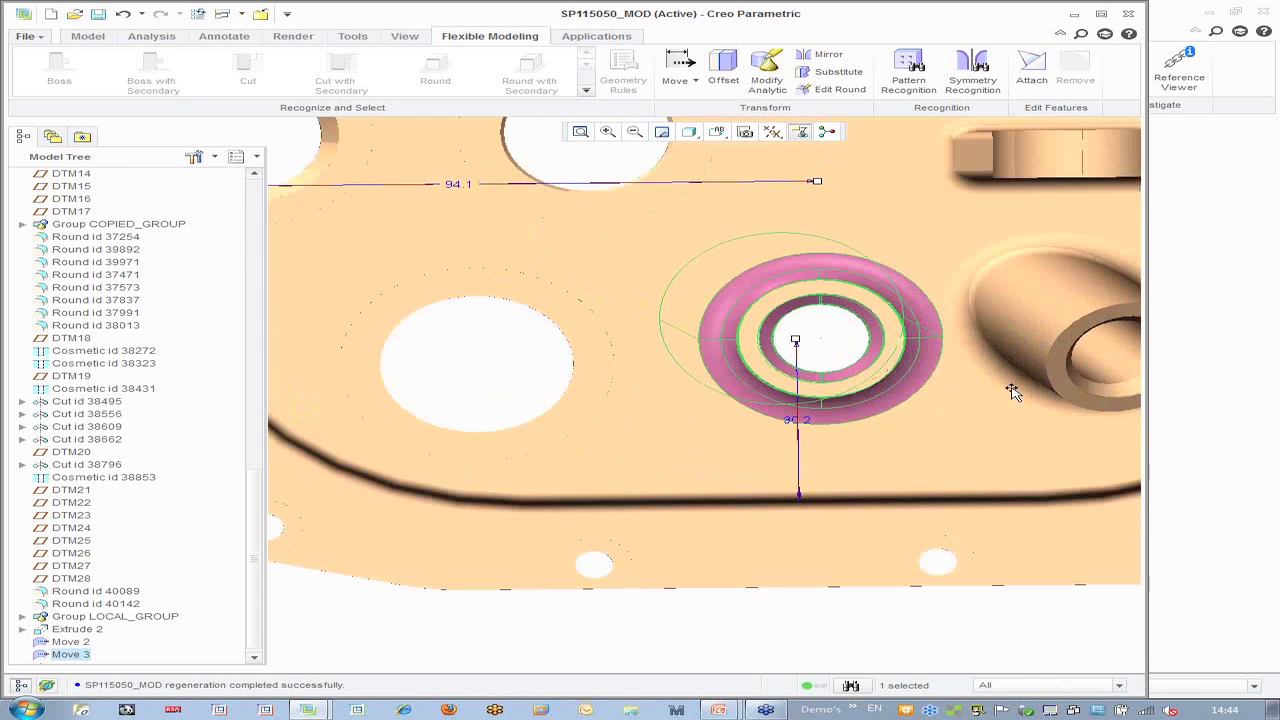
middle_click_drag(774, 560, 769, 529)
scroll(756, 626, "up", 4)
left_click_drag(700, 341, 734, 338)
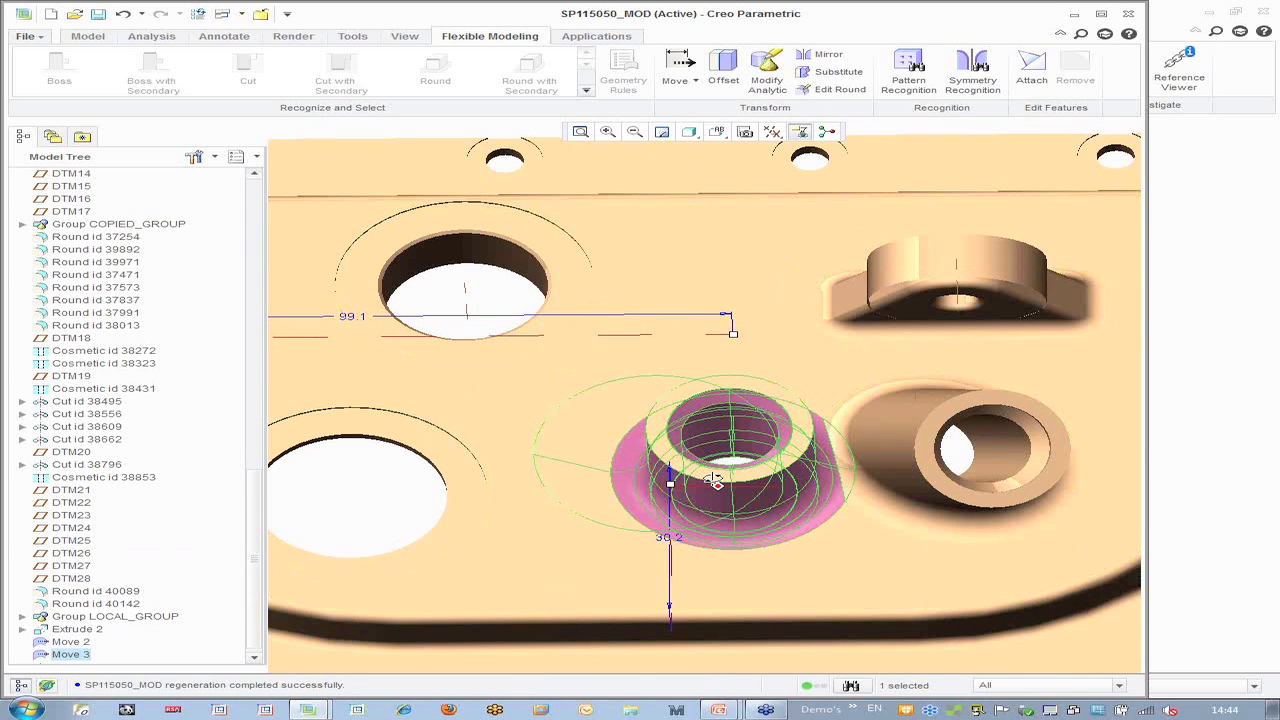
middle_click_drag(726, 492, 740, 480)
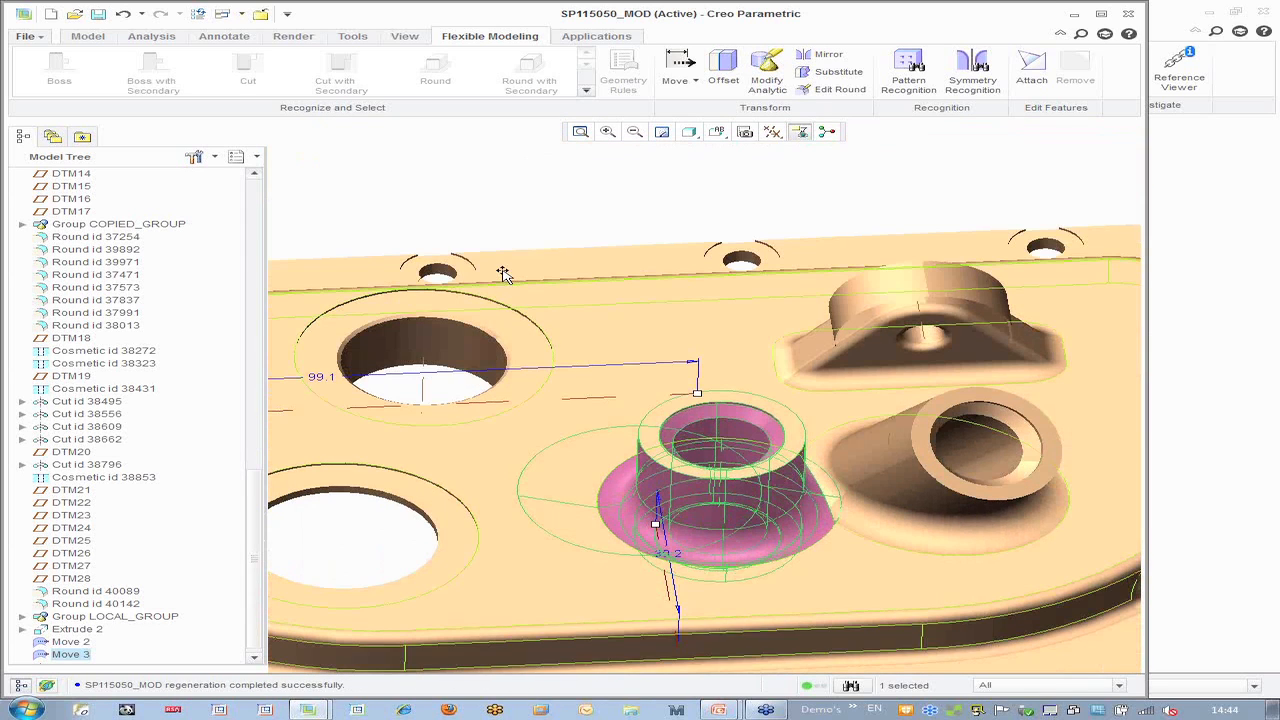
left_click(557, 222)
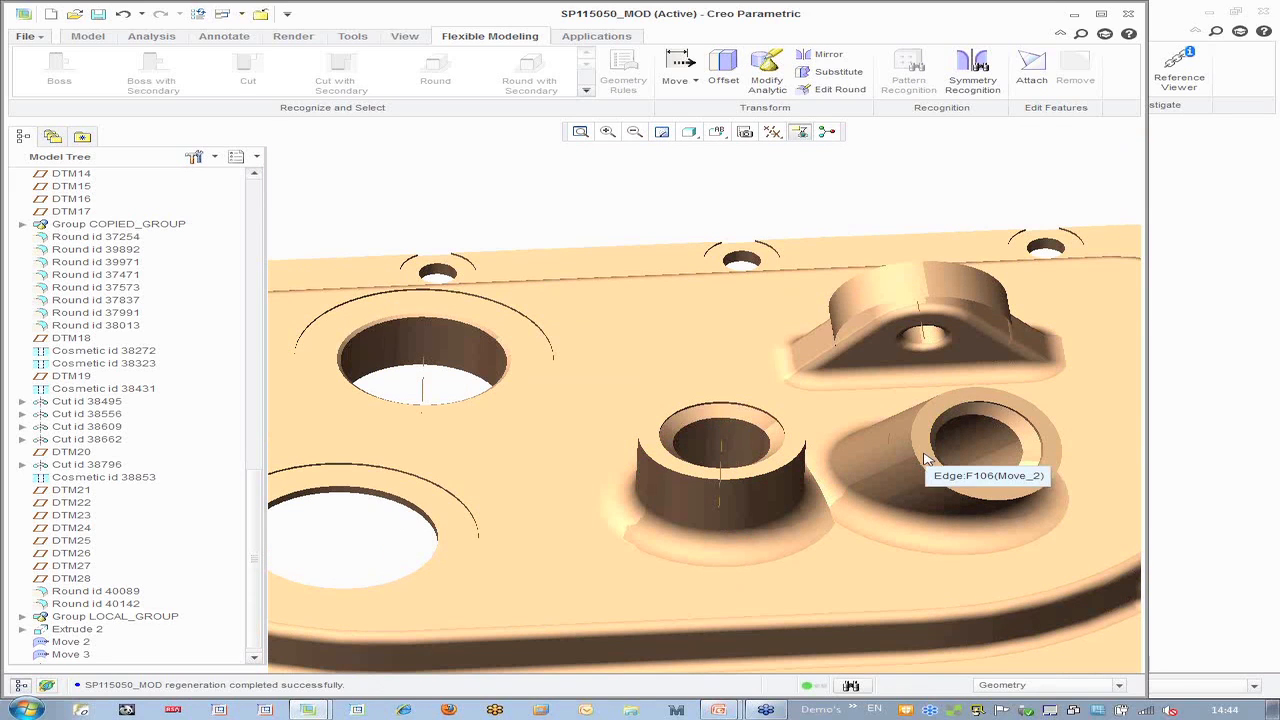
Show the editing dimensions of the round through hole beside the long wall on the cover's underside
scroll(925, 460, "up", 5)
mouse_move(627, 485)
middle_mouse_down()
mouse_move(645, 369)
mouse_move(690, 450)
mouse_move(651, 536)
mouse_move(632, 530)
mouse_move(614, 191)
mouse_move(409, 267)
mouse_move(589, 346)
mouse_move(531, 260)
mouse_move(597, 209)
mouse_move(584, 272)
mouse_move(580, 246)
mouse_move(534, 260)
mouse_move(548, 260)
middle_mouse_up()
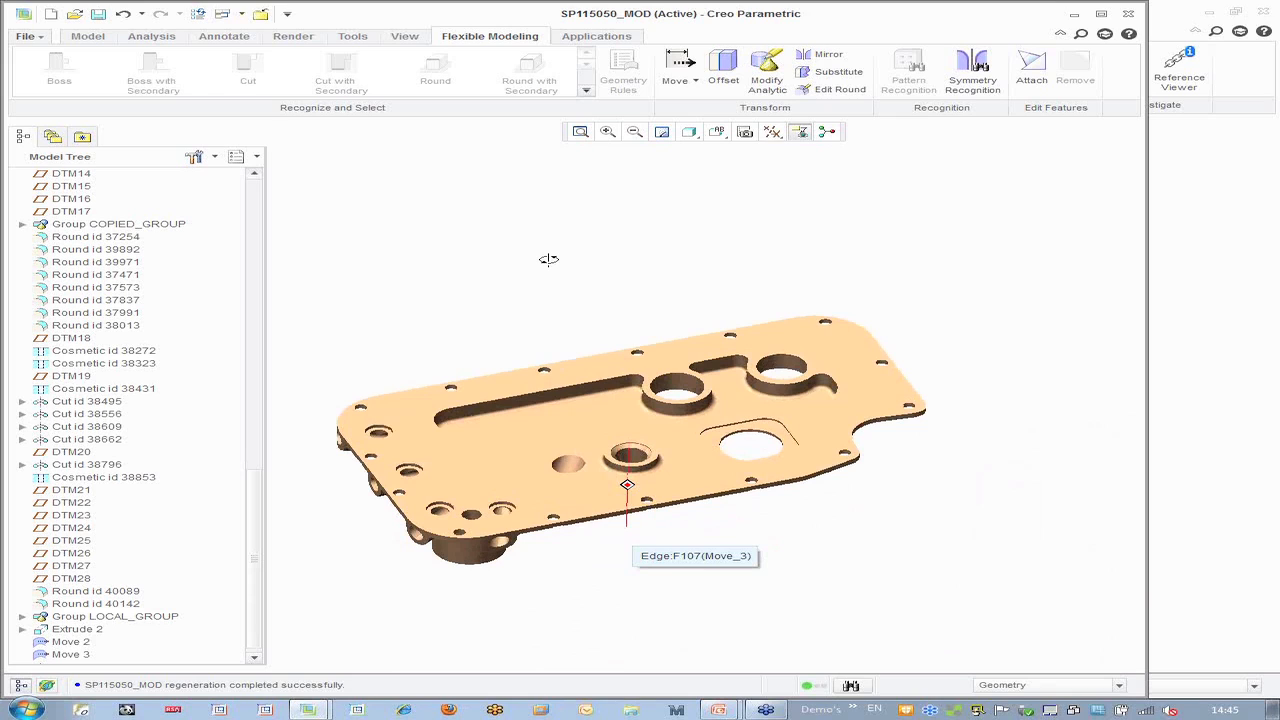
scroll(659, 391, "down", 5)
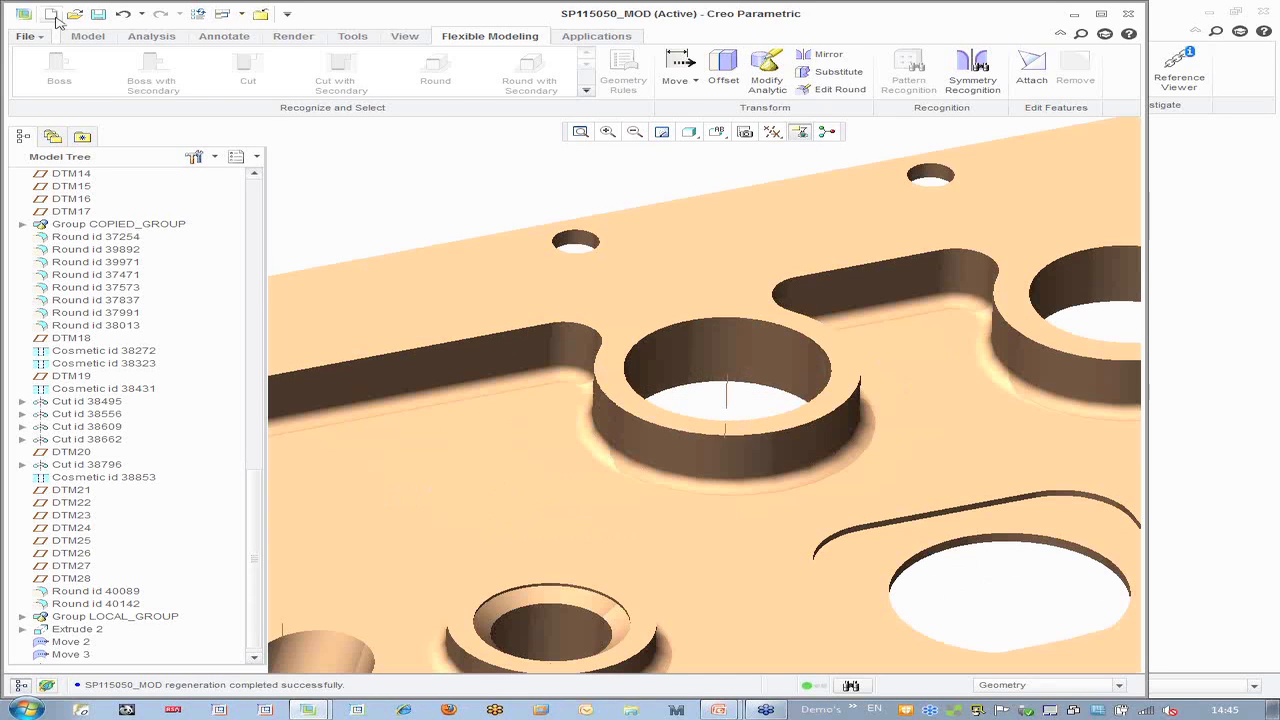
left_click(86, 37)
left_click(768, 363)
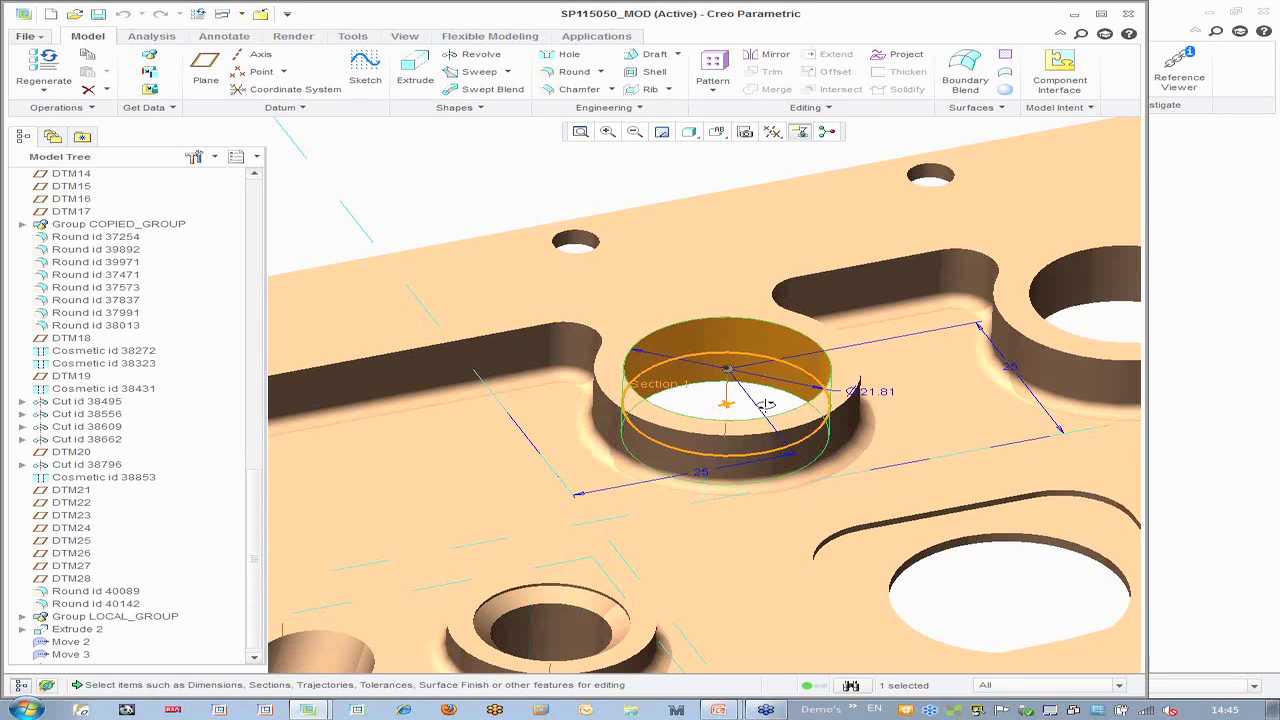
middle_click_drag(766, 408, 766, 418)
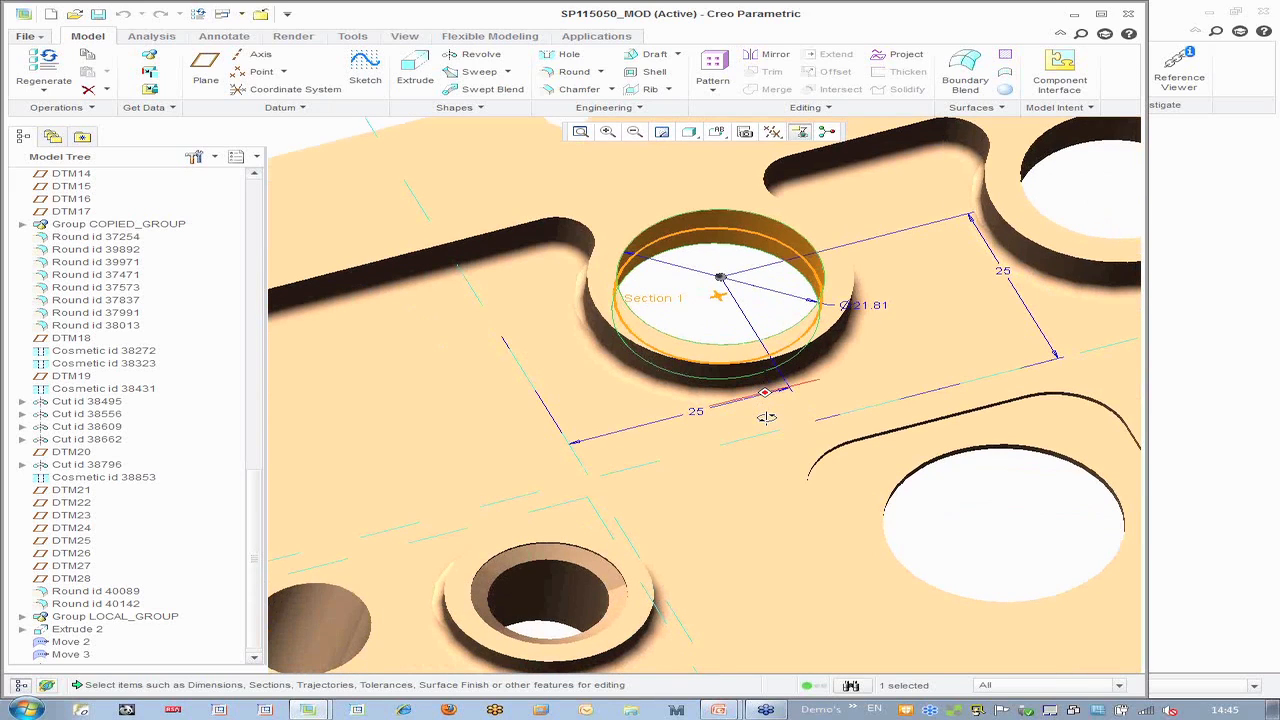
scroll(771, 560, "up", 3)
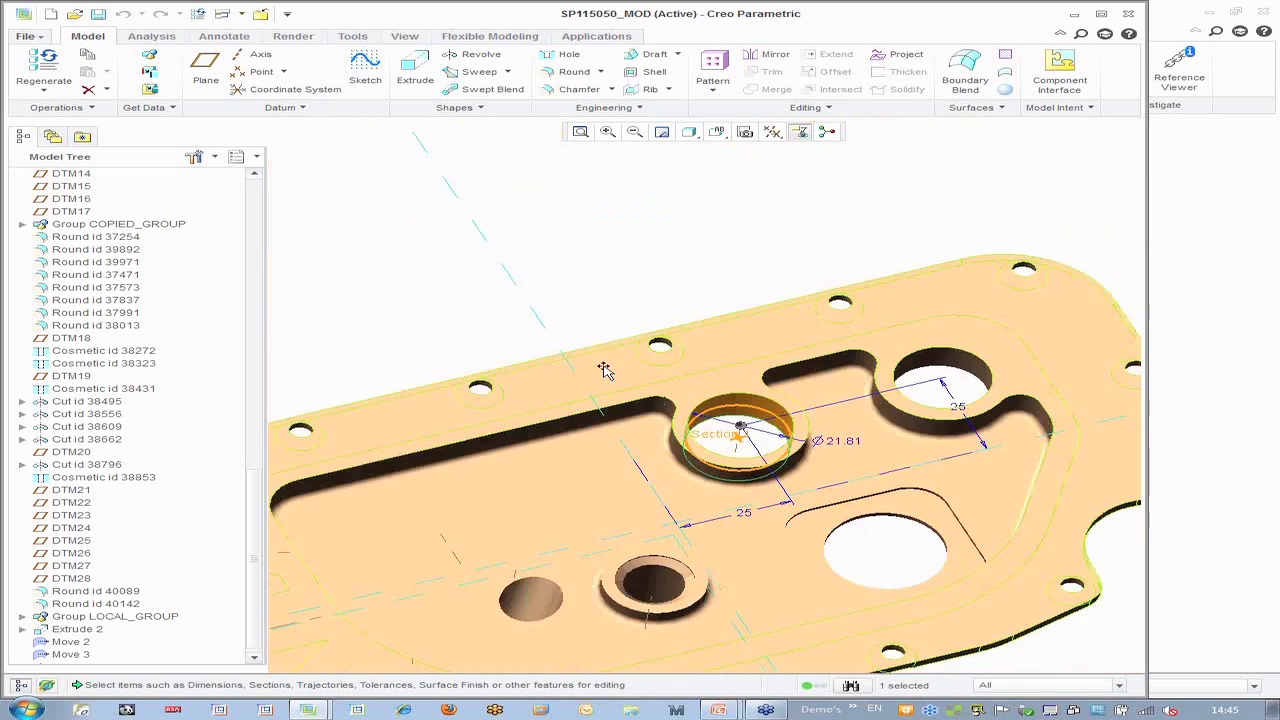
Show the sketch dimensions of the large underside pocket, check the hole beside its wall, and leave dimension editing
double_click(633, 415)
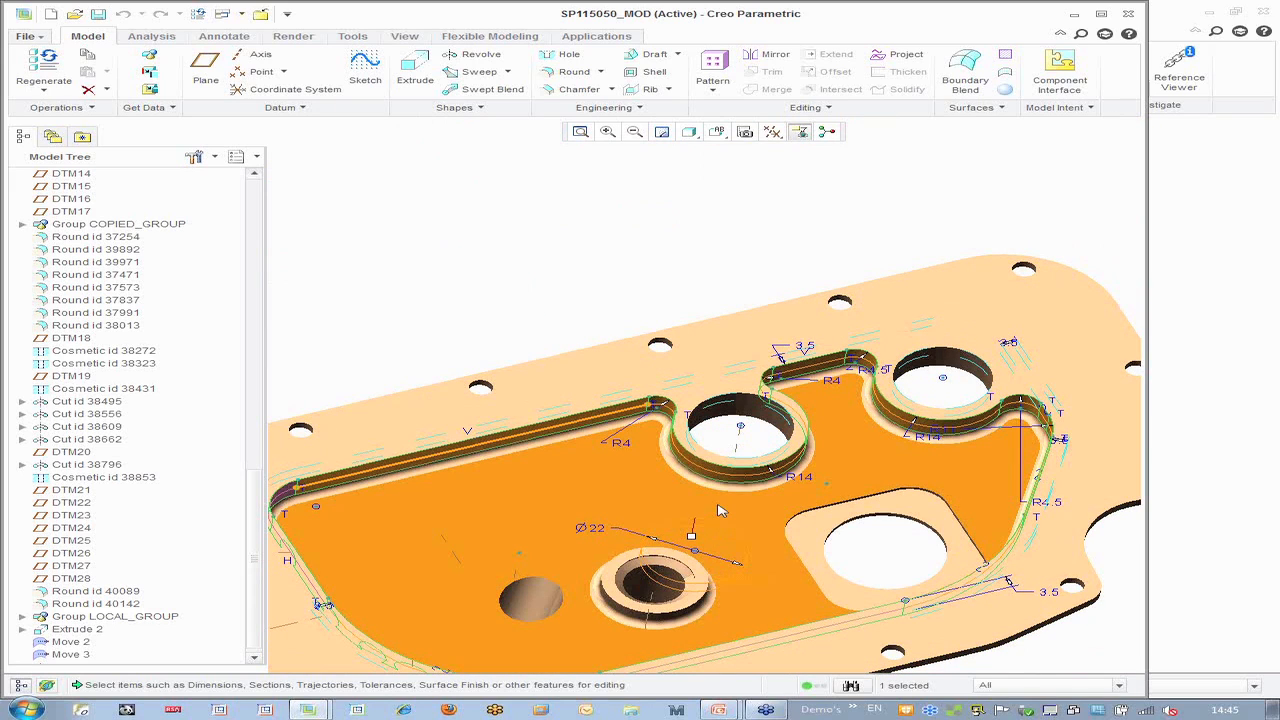
middle_click_drag(721, 511, 746, 441)
left_click(746, 441)
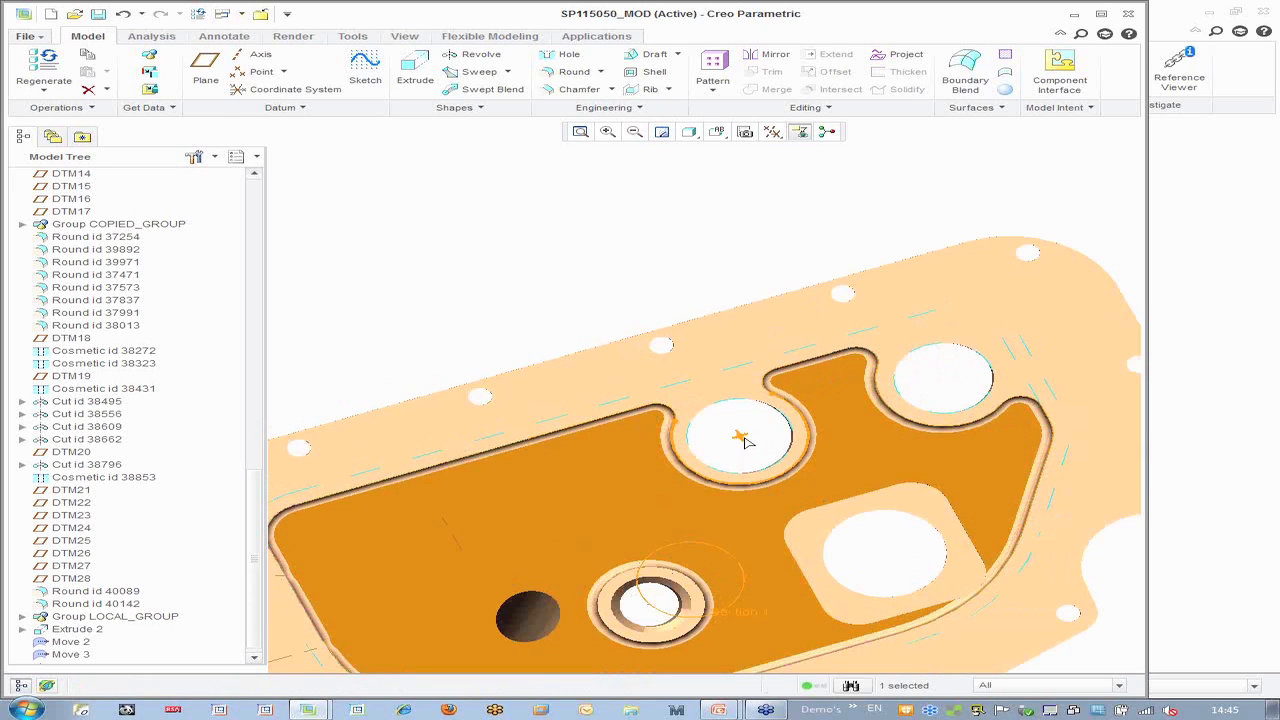
left_click(703, 251)
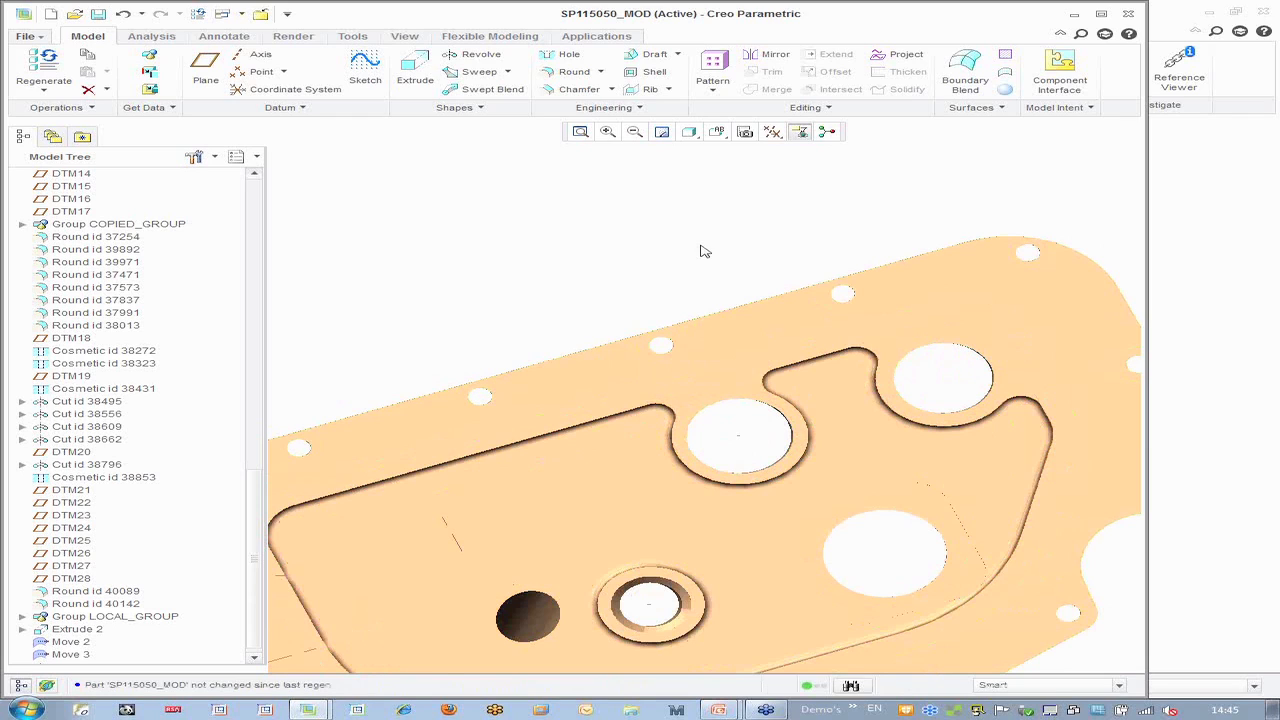
Try repositioning the underside hole to about 24.8 by 24.05 from its references, and undo the change
scroll(704, 251, "up", 2)
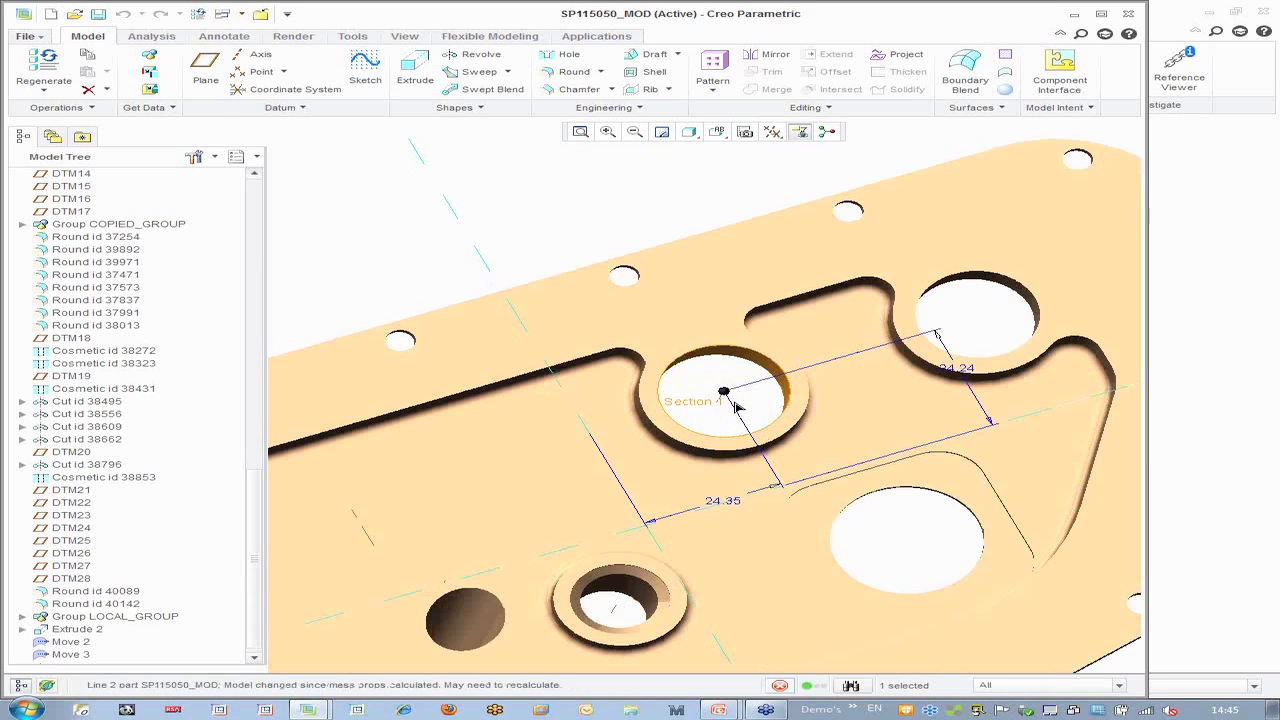
left_click_drag(737, 400, 736, 408)
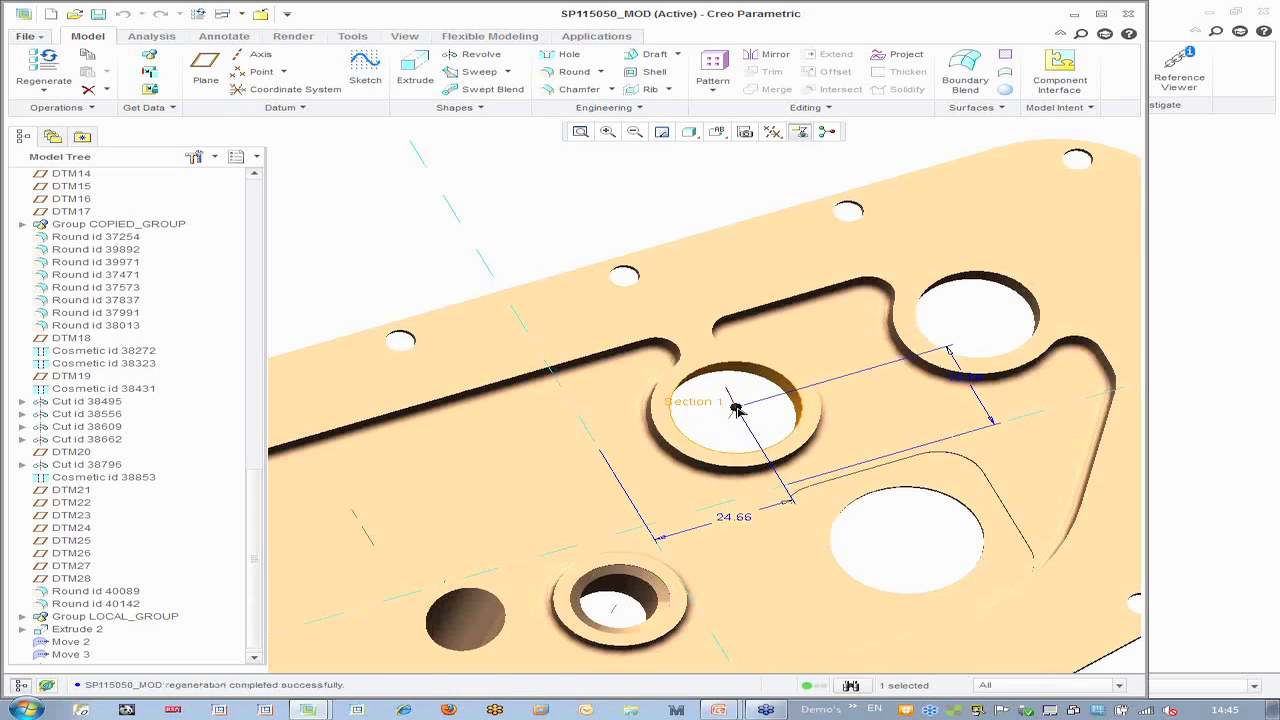
left_click_drag(735, 404, 729, 398)
left_click_drag(734, 540, 662, 487)
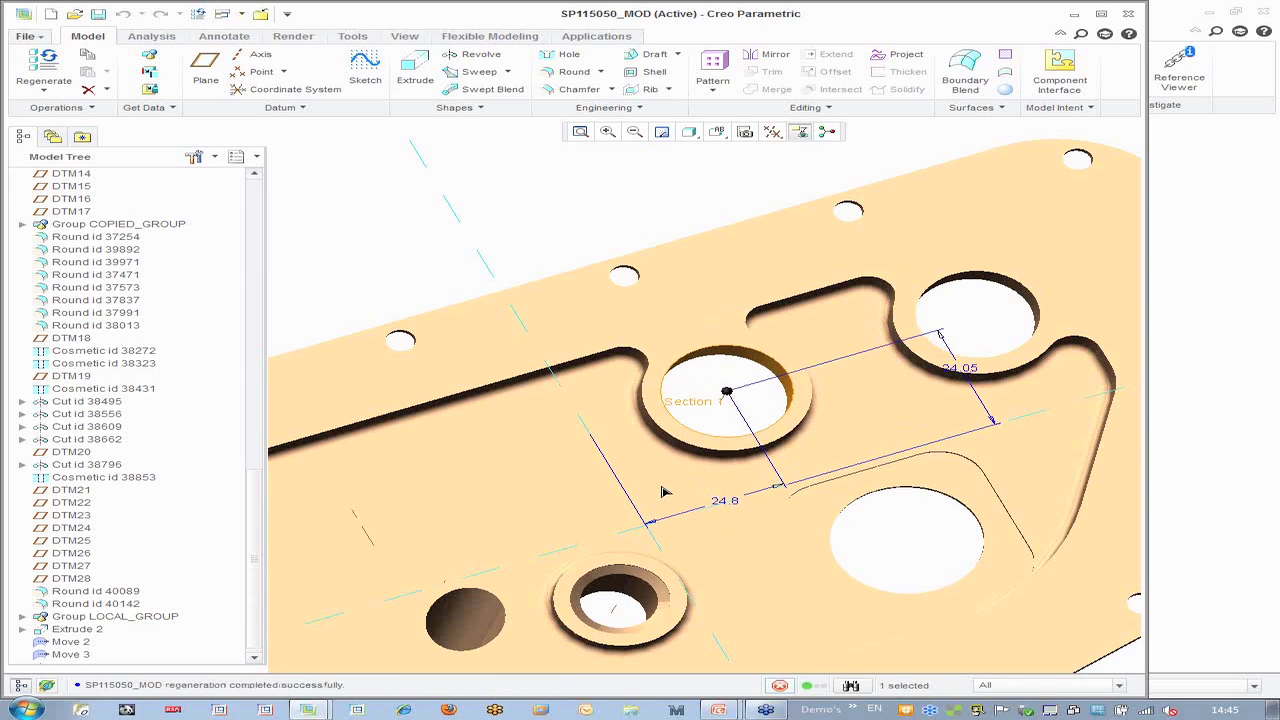
middle_click(612, 193)
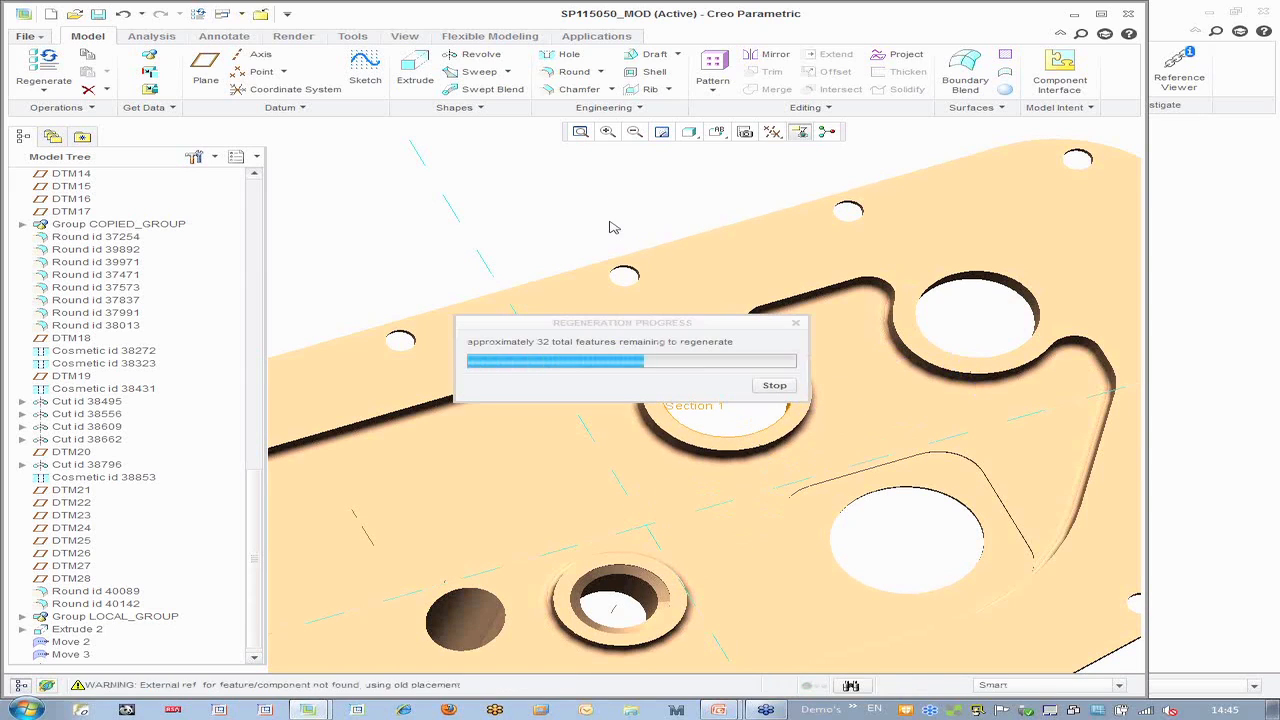
left_click(126, 15)
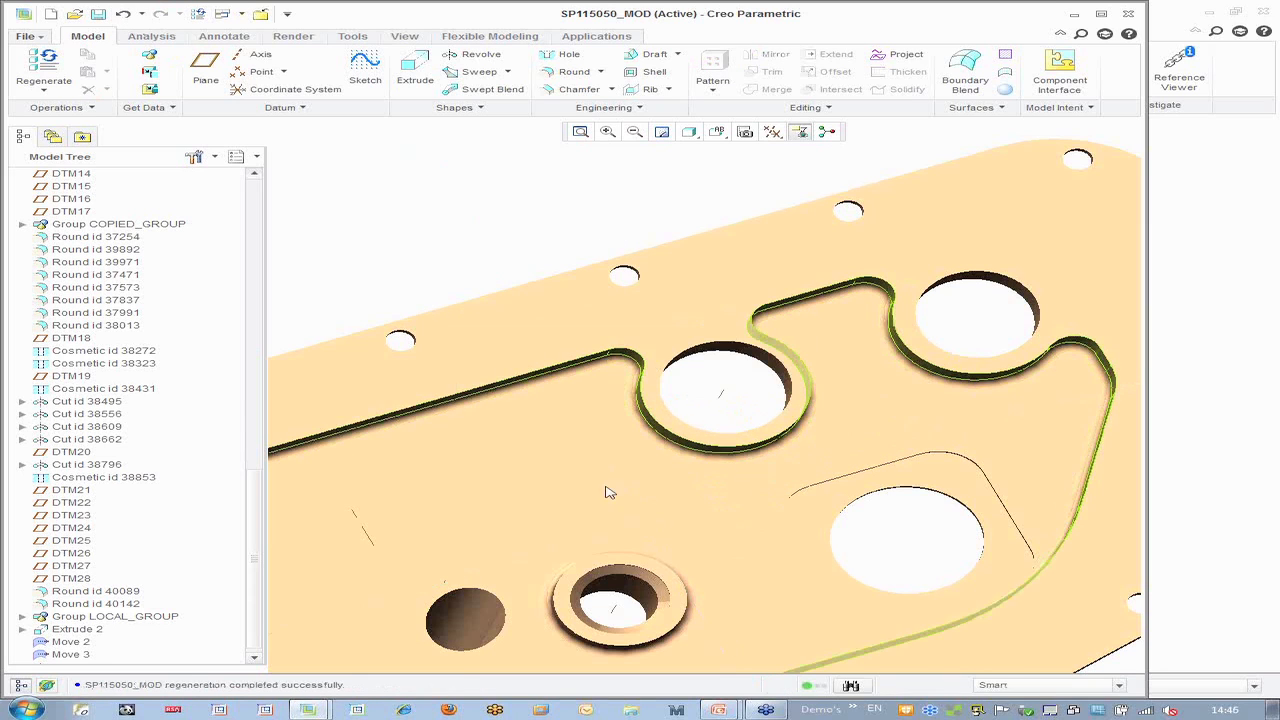
Select the underside hole's cylinder, its recessed ring on the opposite face, and the curved pocket walls surrounding it for Flexible Modeling
middle_click_drag(600, 443, 617, 403)
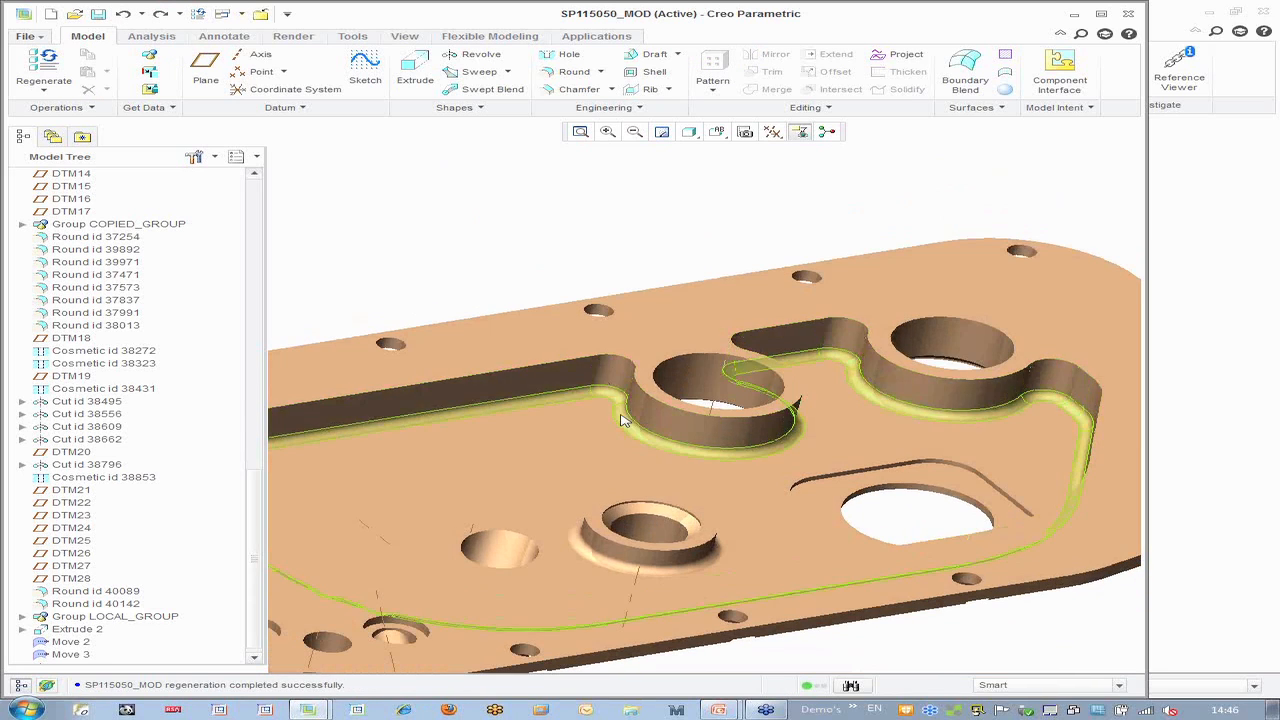
scroll(620, 405, "down", 4)
left_click(504, 37)
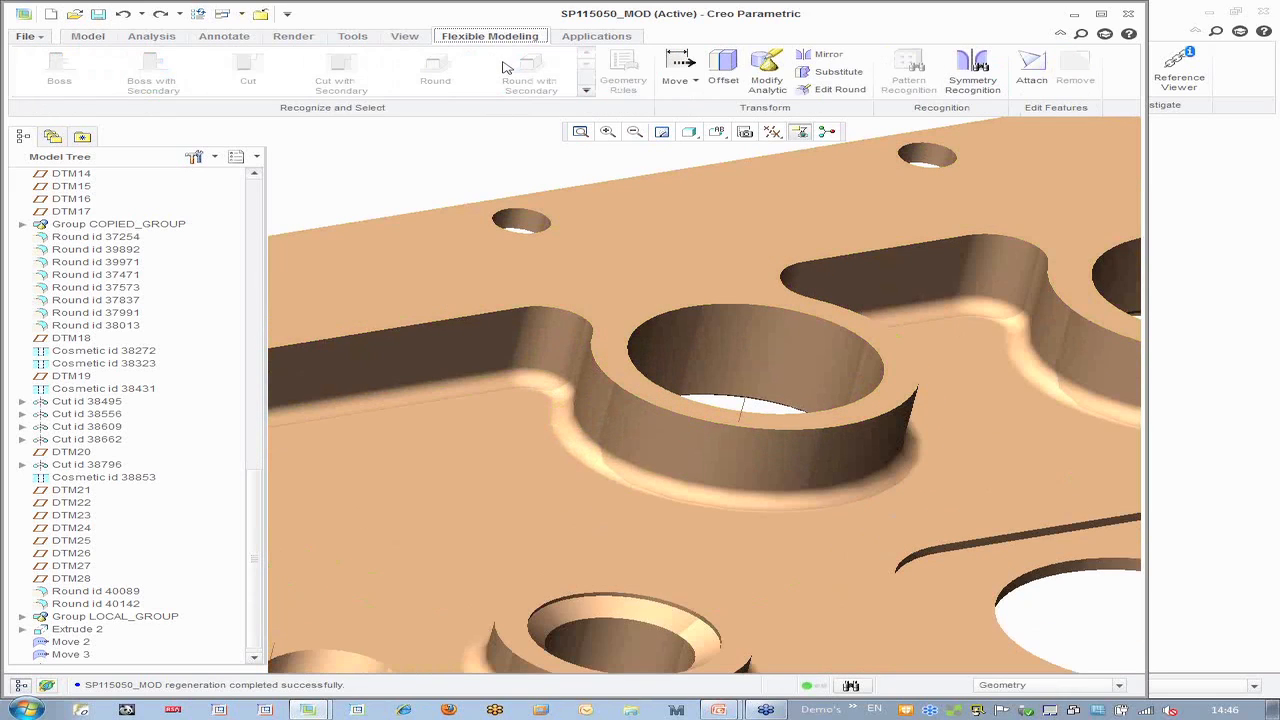
left_click(825, 368)
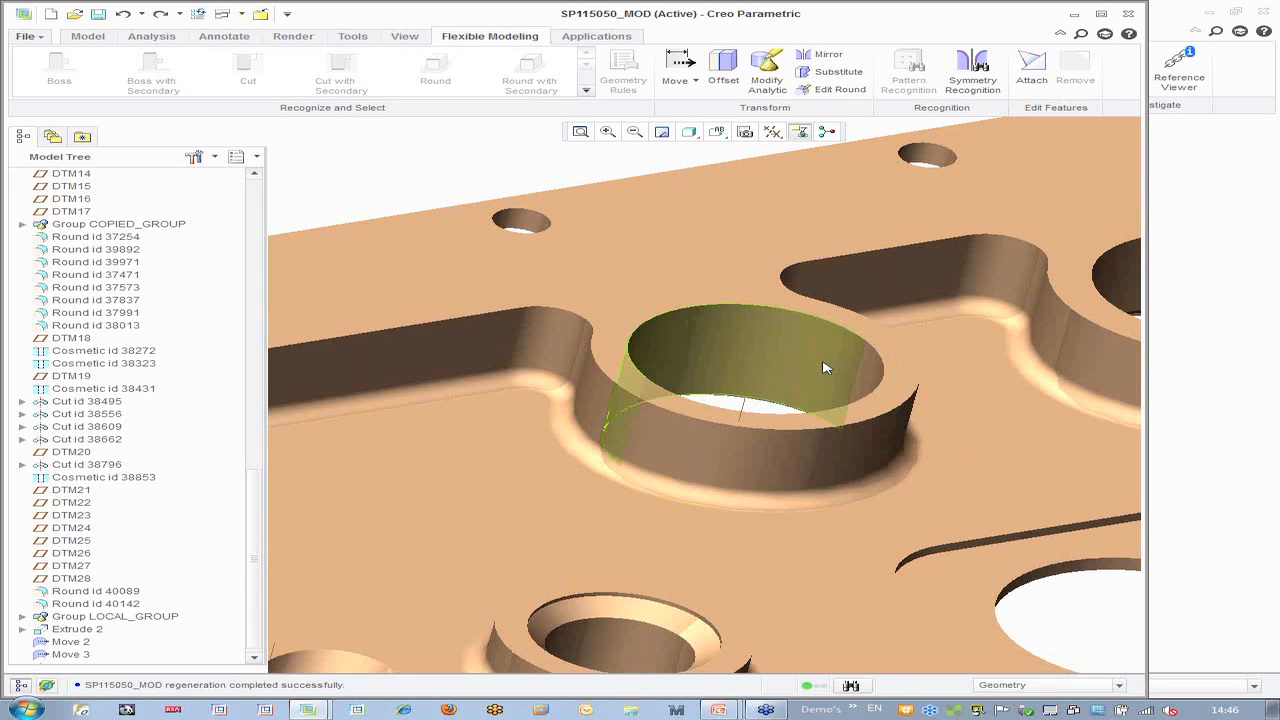
left_click(825, 368)
middle_click_drag(825, 368, 794, 614)
scroll(720, 363, "down", 3)
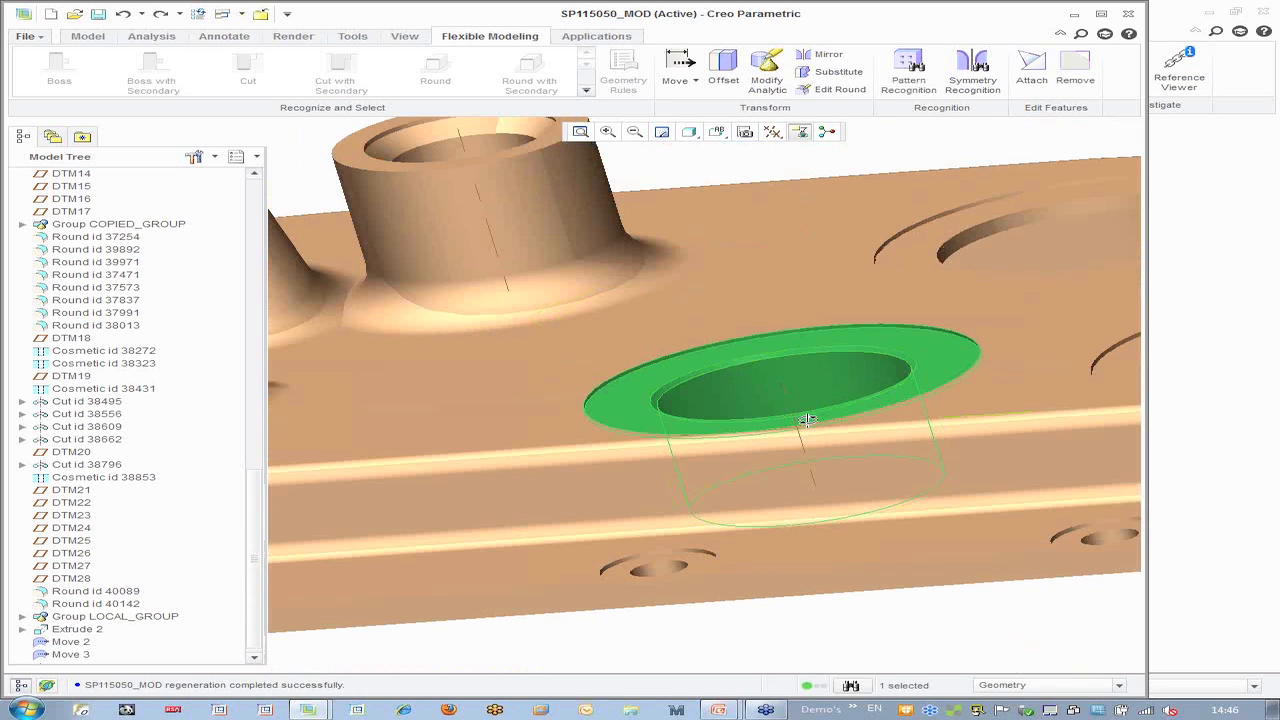
middle_click_drag(807, 420, 806, 403)
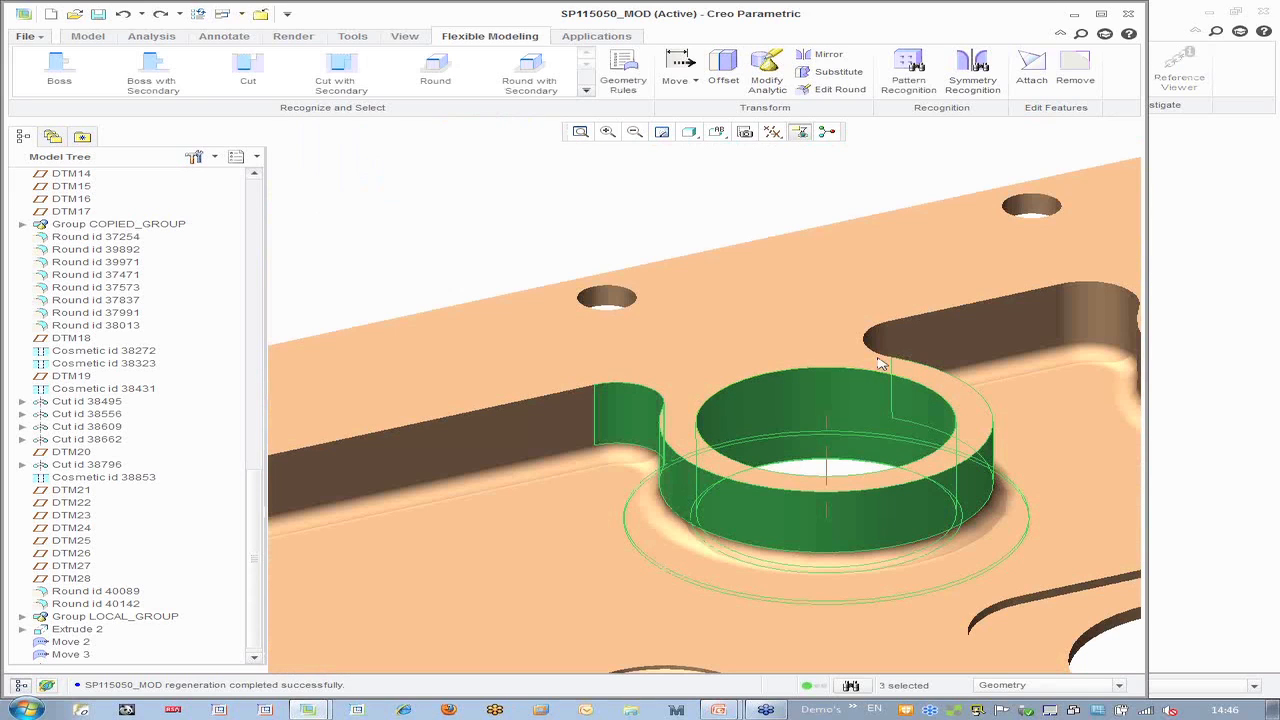
left_click(880, 363, "ctrl")
Use a free Move to shift the selected hole and surrounding walls inward, away from the cover's long edge
left_click(694, 86)
left_click(720, 111)
scroll(660, 366, "up", 3)
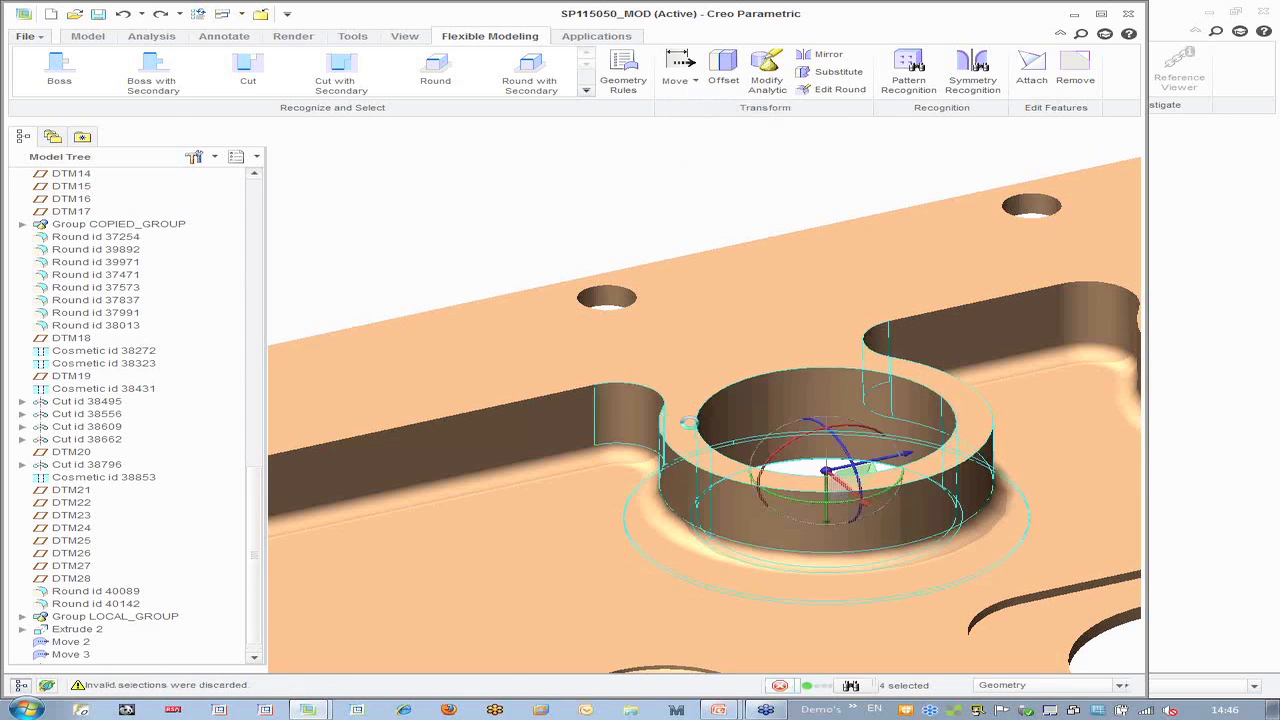
scroll(845, 420, "up", 5)
scroll(857, 412, "down", 5)
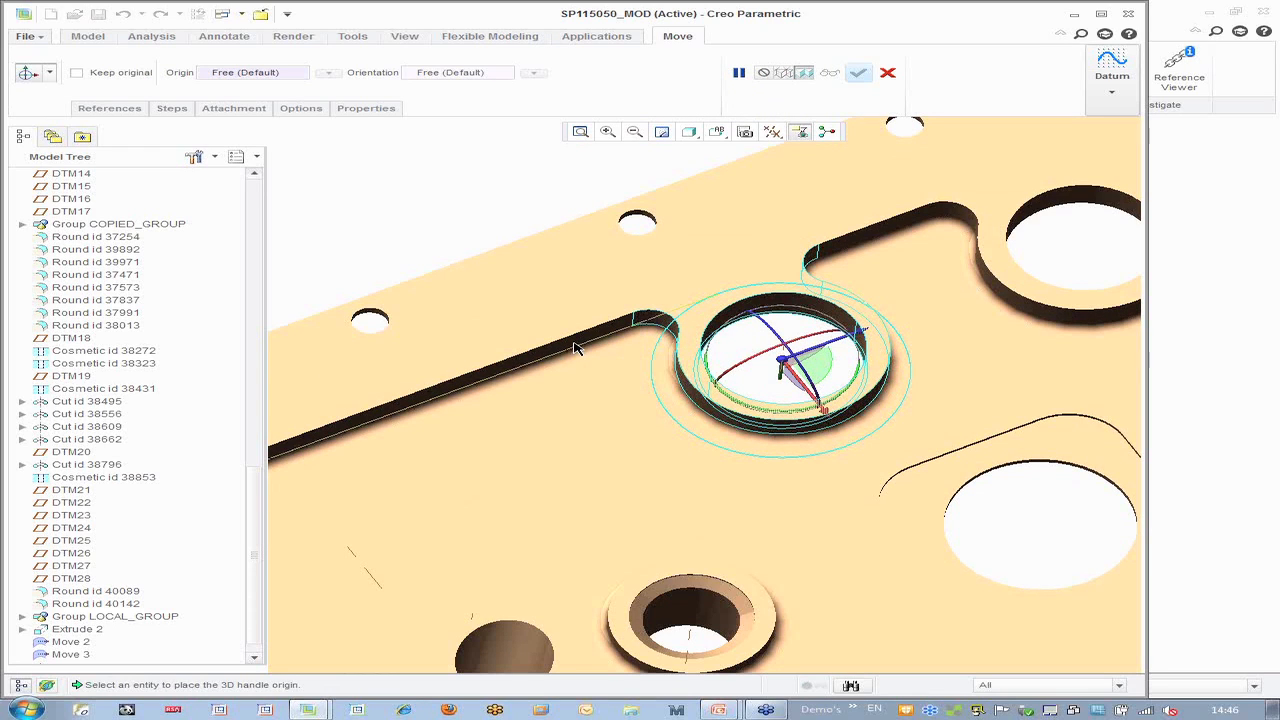
left_click_drag(827, 411, 842, 431)
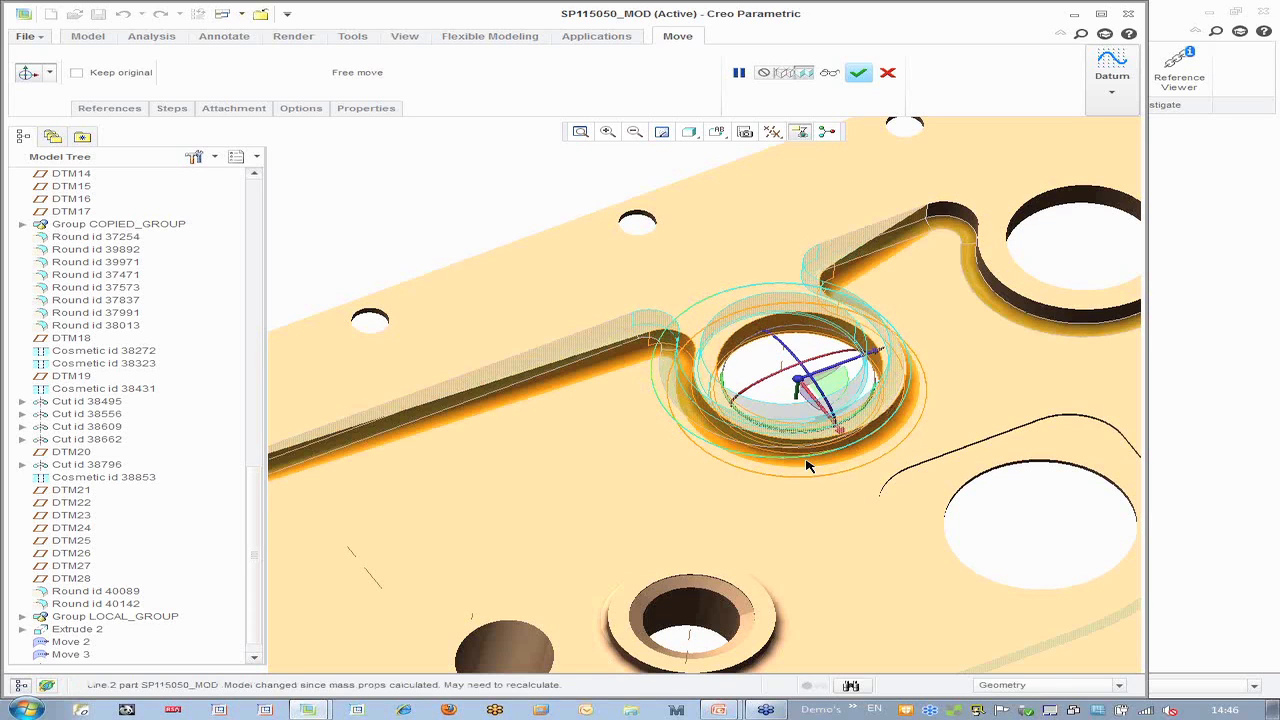
scroll(511, 331, "down", 5)
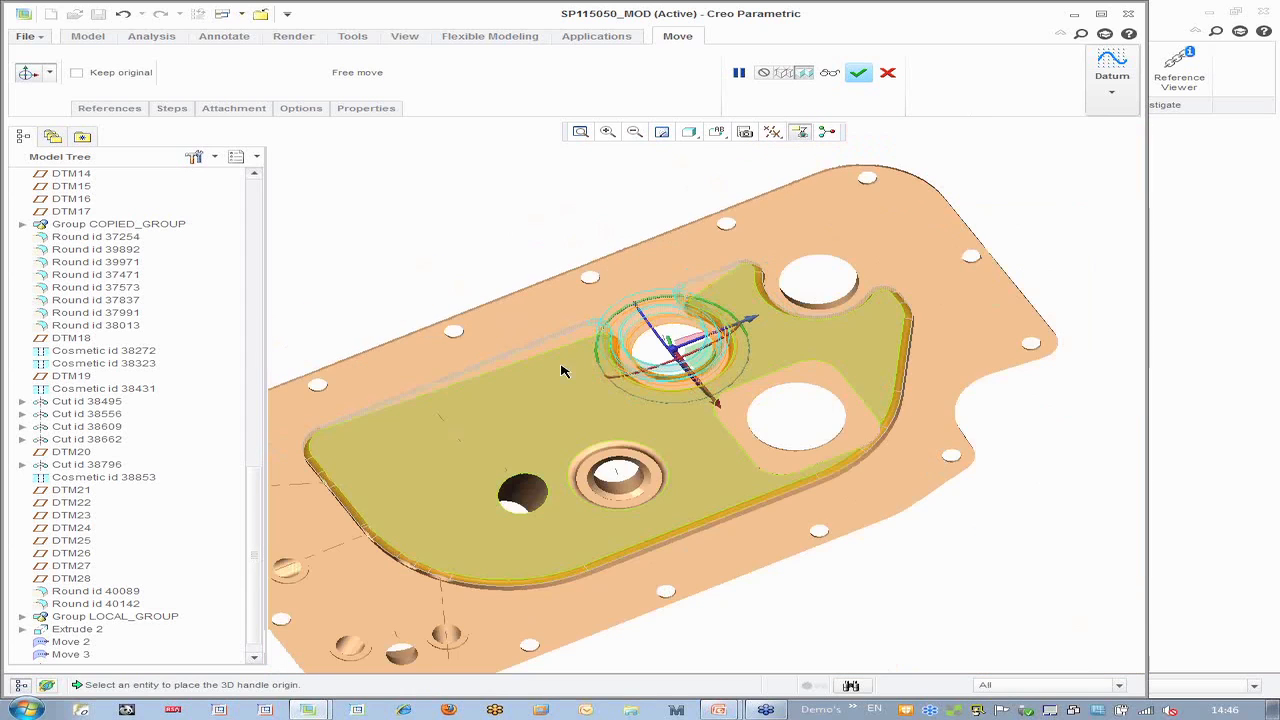
scroll(560, 352, "up", 3)
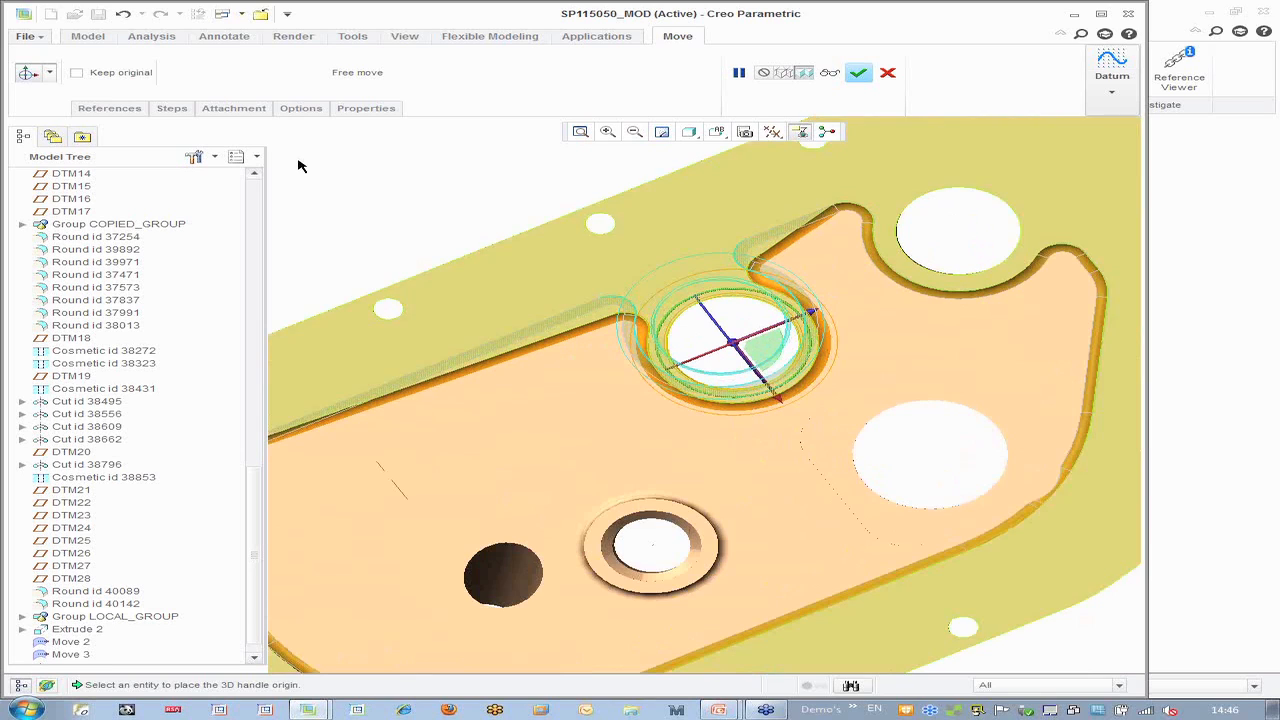
Create side surfaces at the two round edges where the curved walls meet the straight pocket wall, and complete the move
left_click(234, 108)
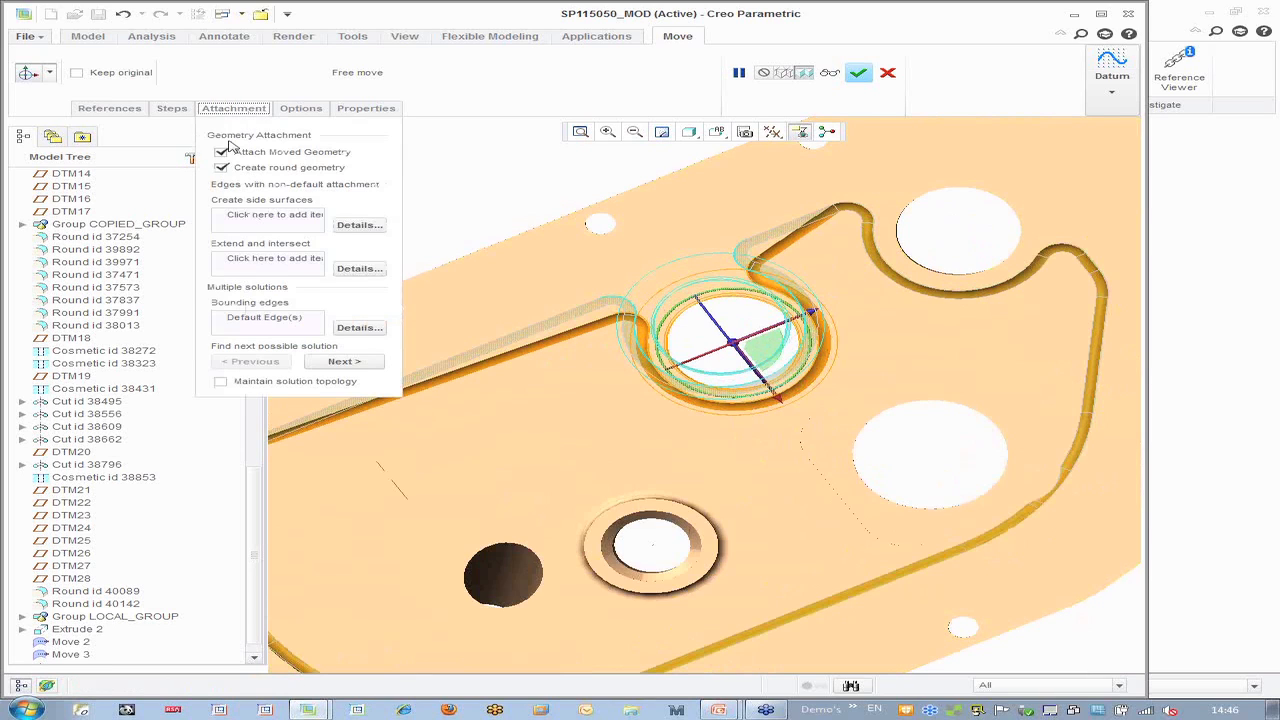
left_click(287, 222)
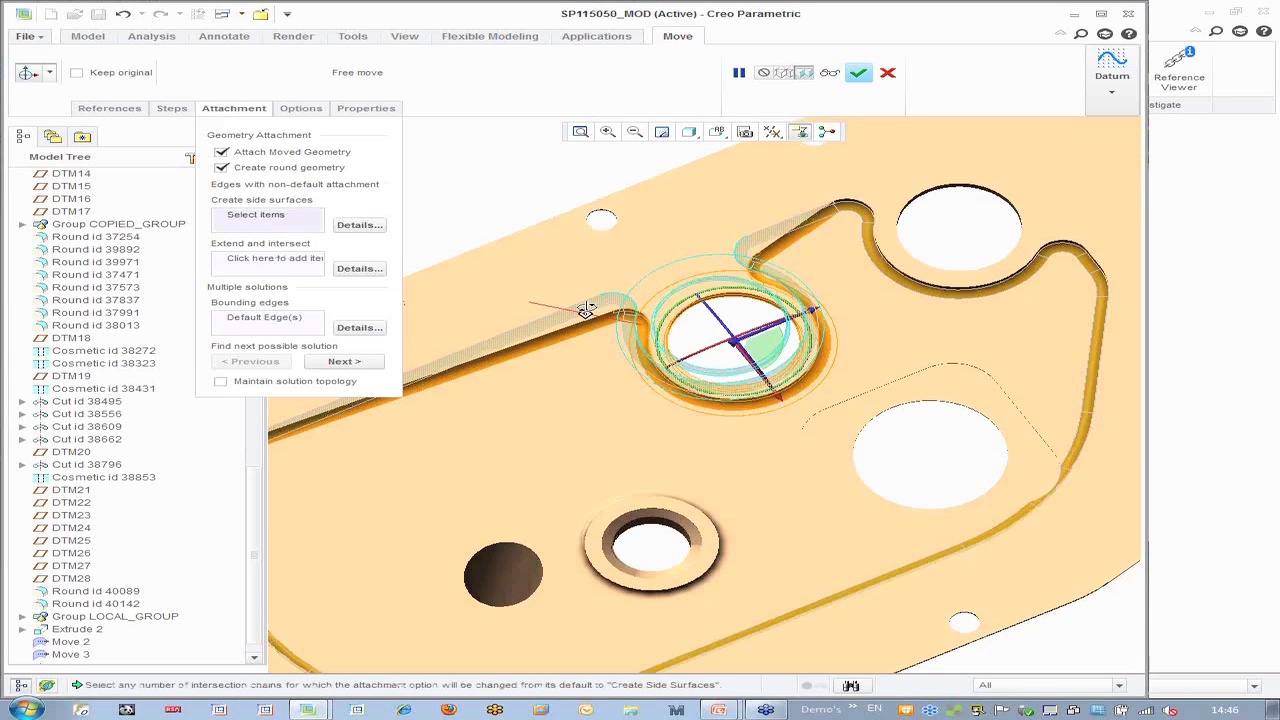
scroll(598, 319, "down", 4)
left_click(612, 286)
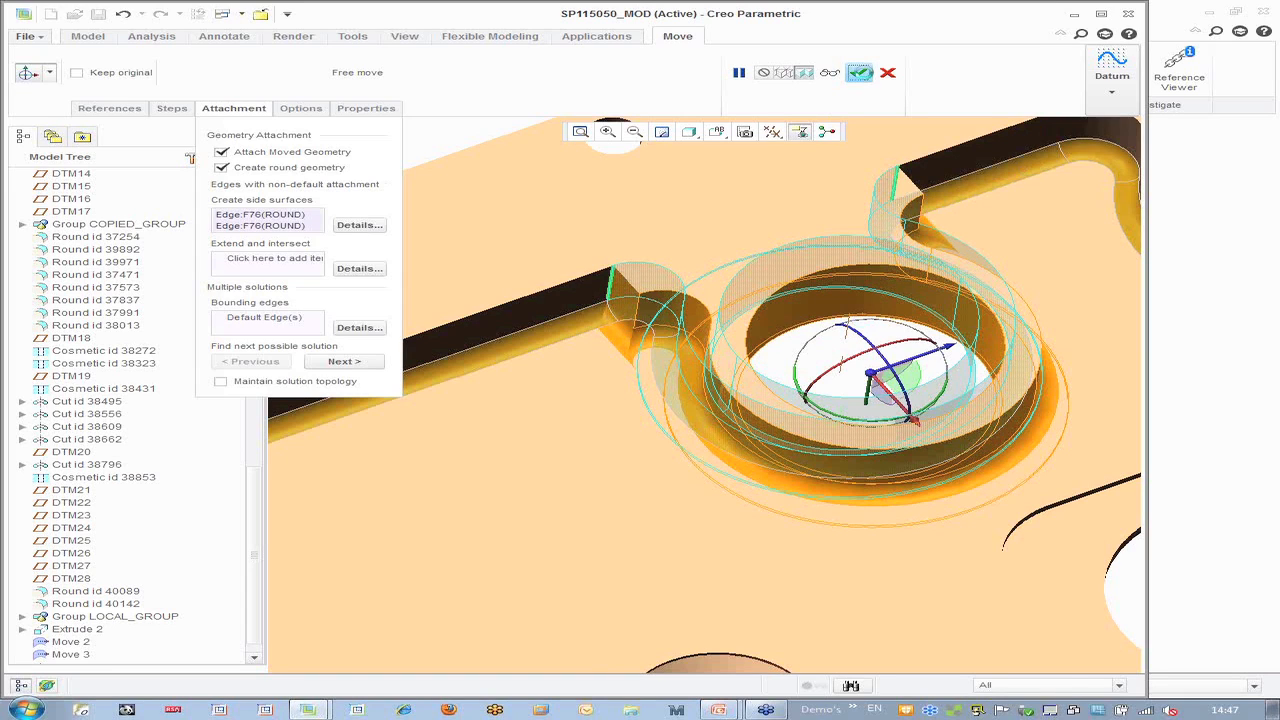
left_click(861, 74)
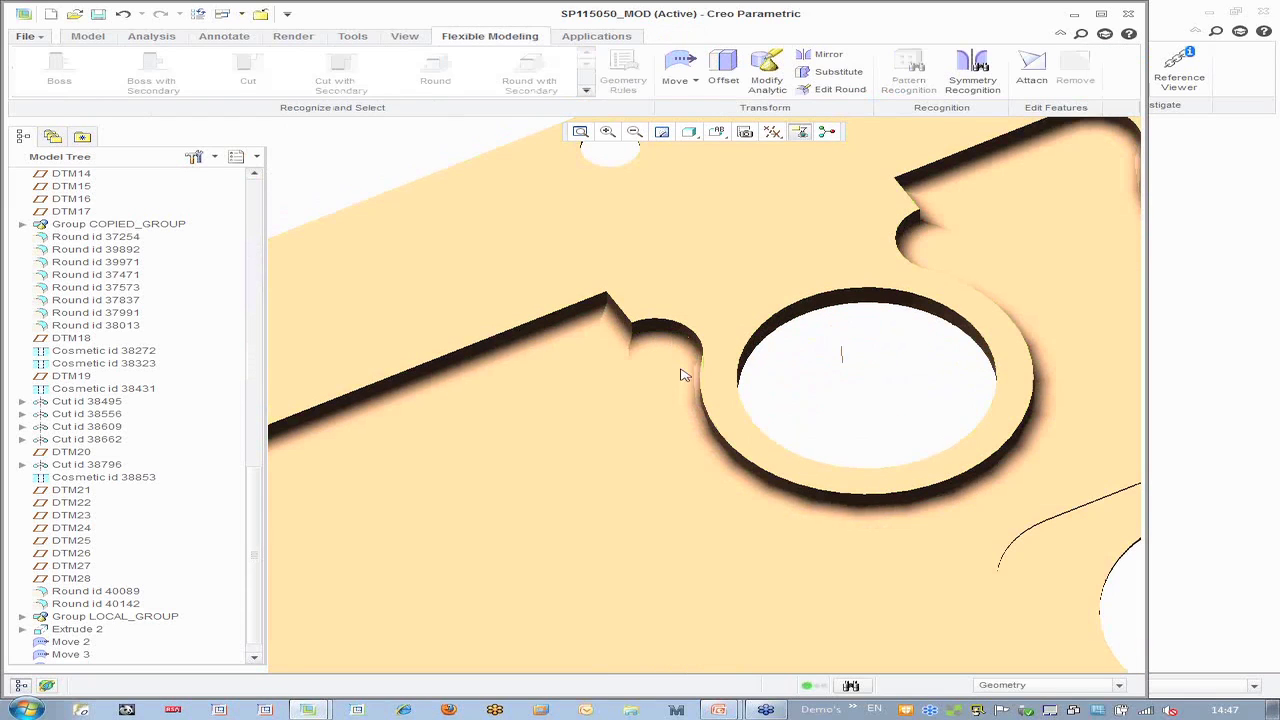
Round the two pocket wall corners on either side of the moved hole with a 3.20 radius
middle_click_drag(857, 348, 843, 368)
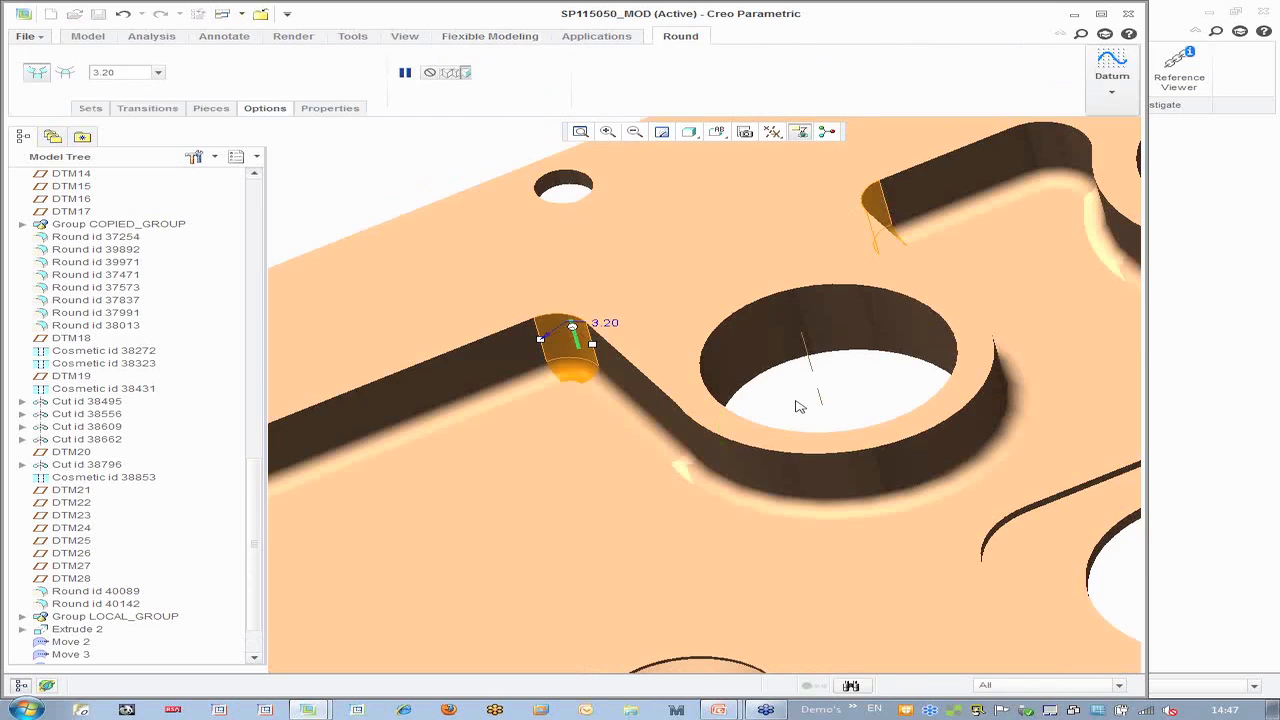
middle_click(805, 404)
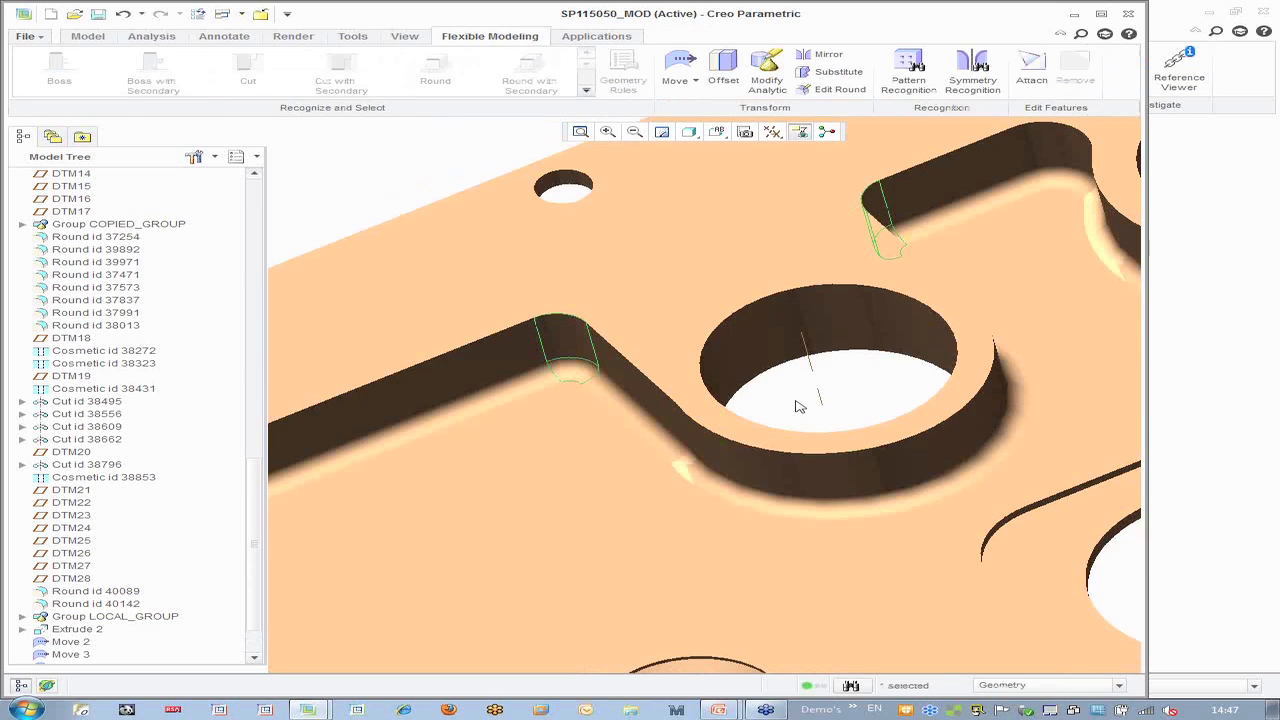
scroll(805, 398, "down", 3)
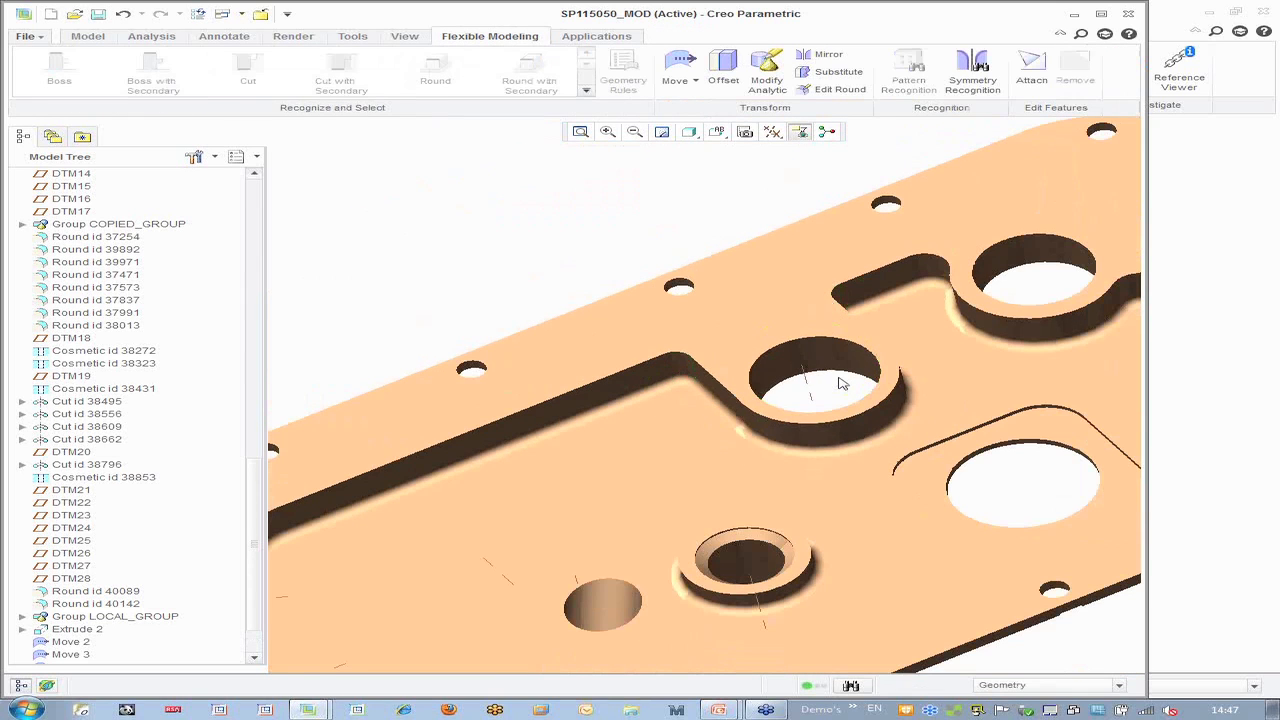
scroll(838, 380, "down", 2)
middle_click_drag(834, 381, 974, 530)
scroll(1023, 491, "up", 3)
scroll(822, 448, "down", 6)
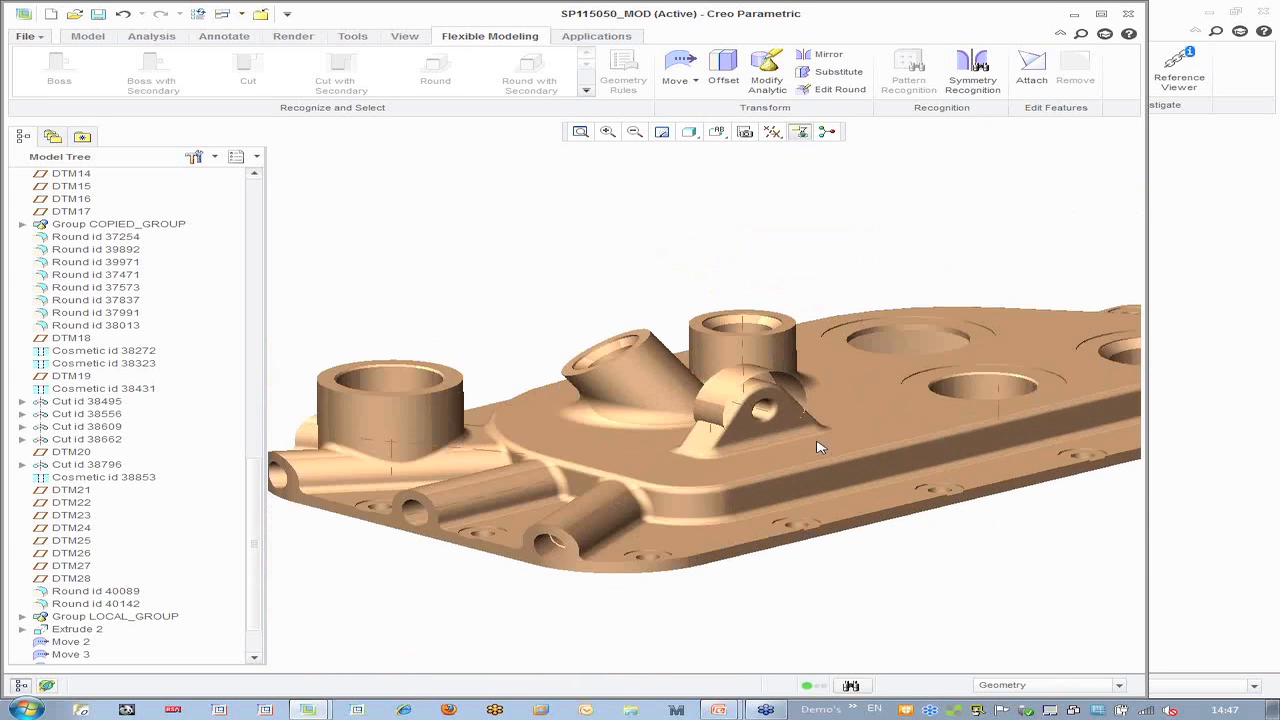
scroll(632, 375, "down", 4)
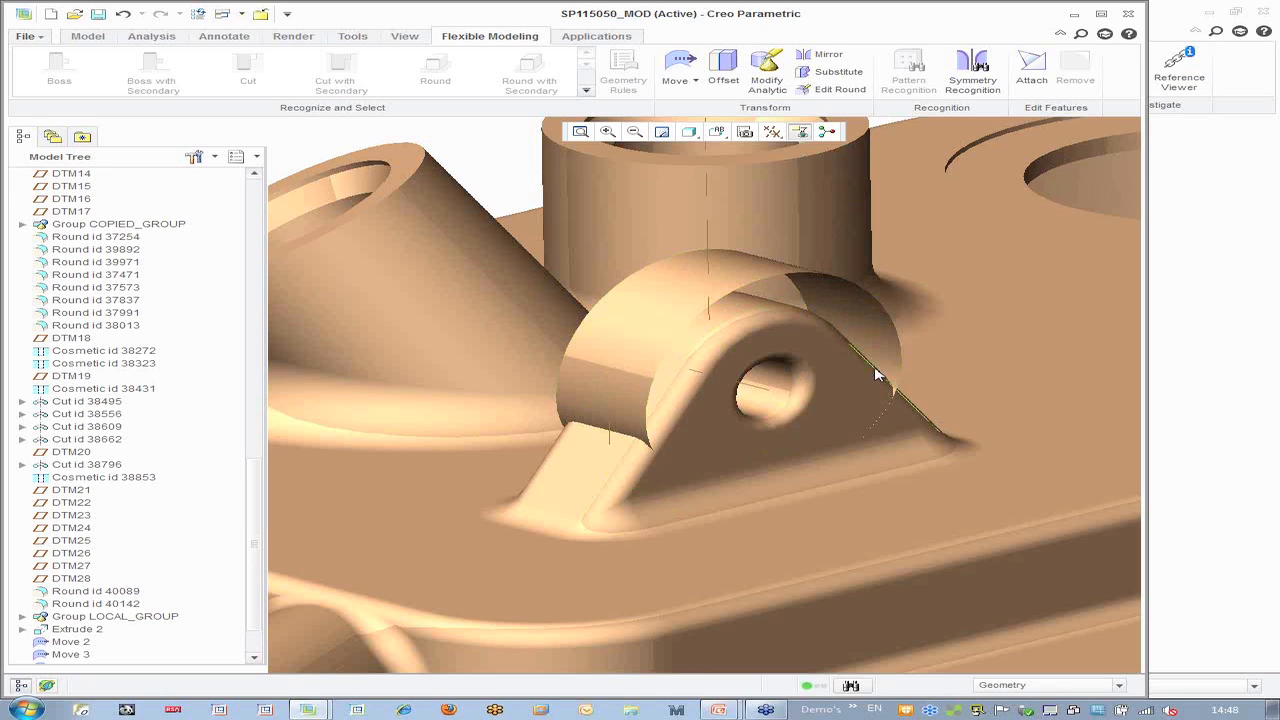
left_click(815, 72)
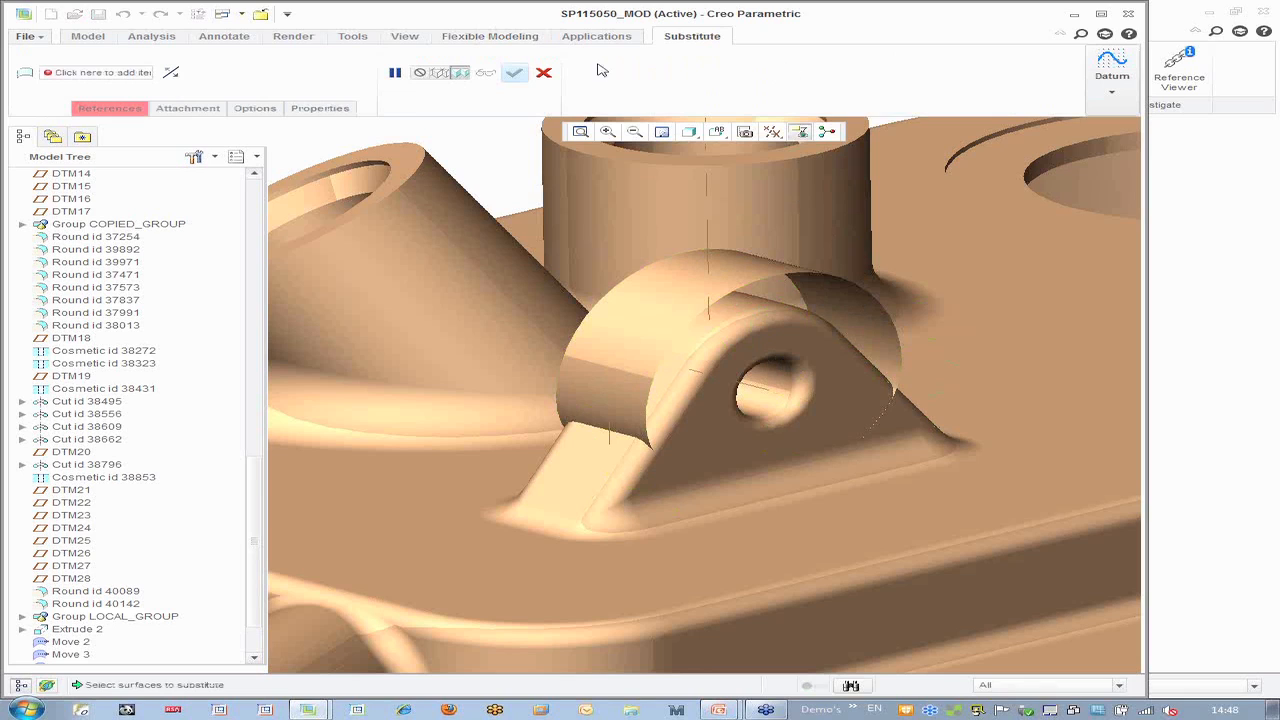
left_click(543, 72)
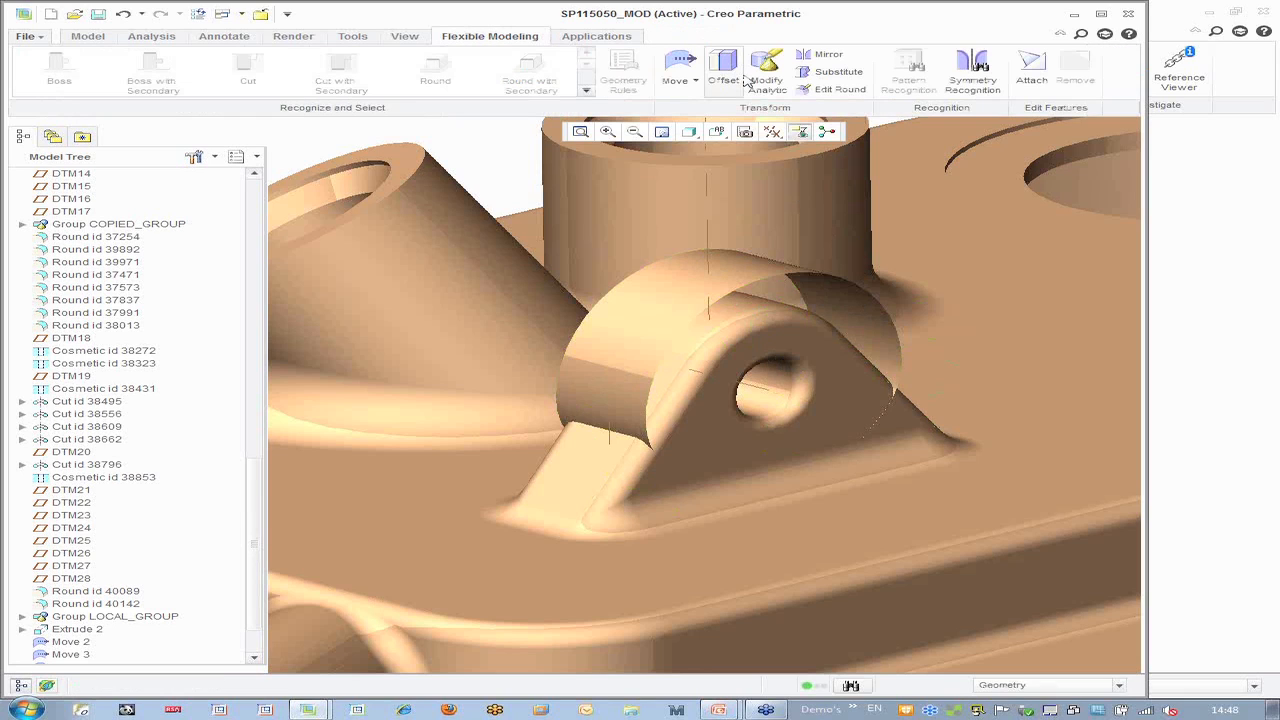
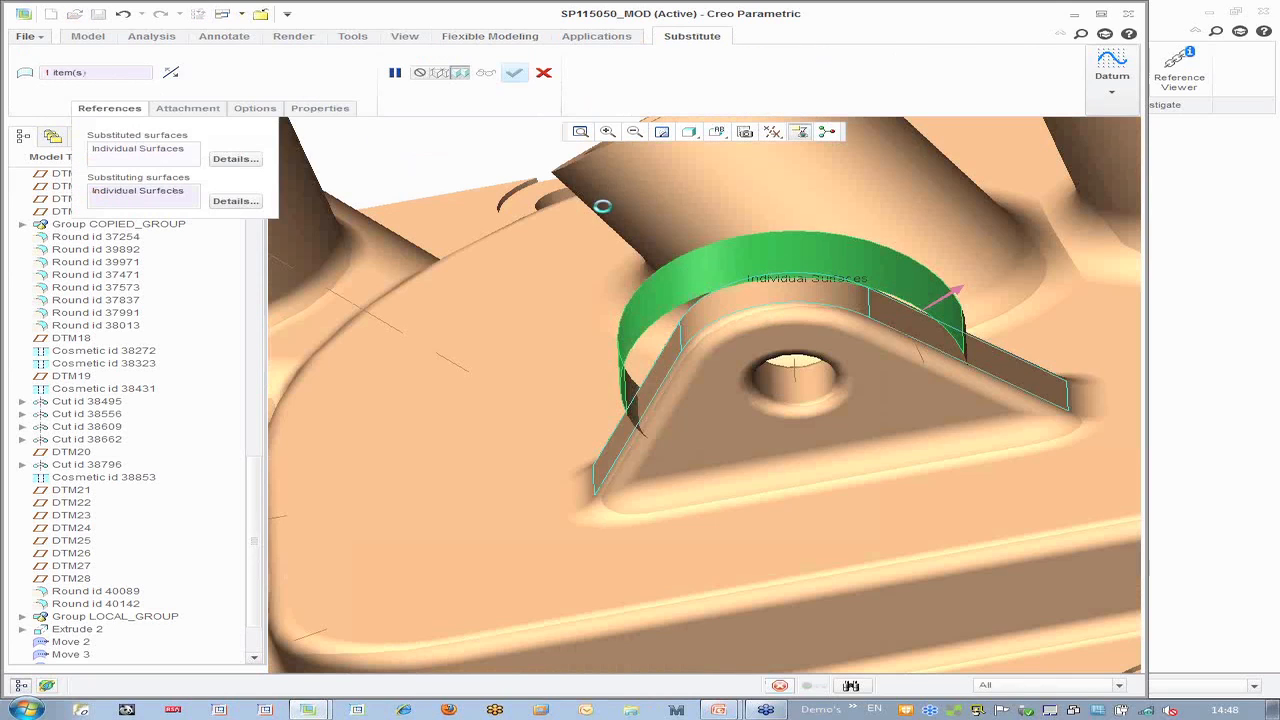
Complete the substitution of the lug's side surfaces with the rounded surfaces and clear the selection
middle_click(752, 476)
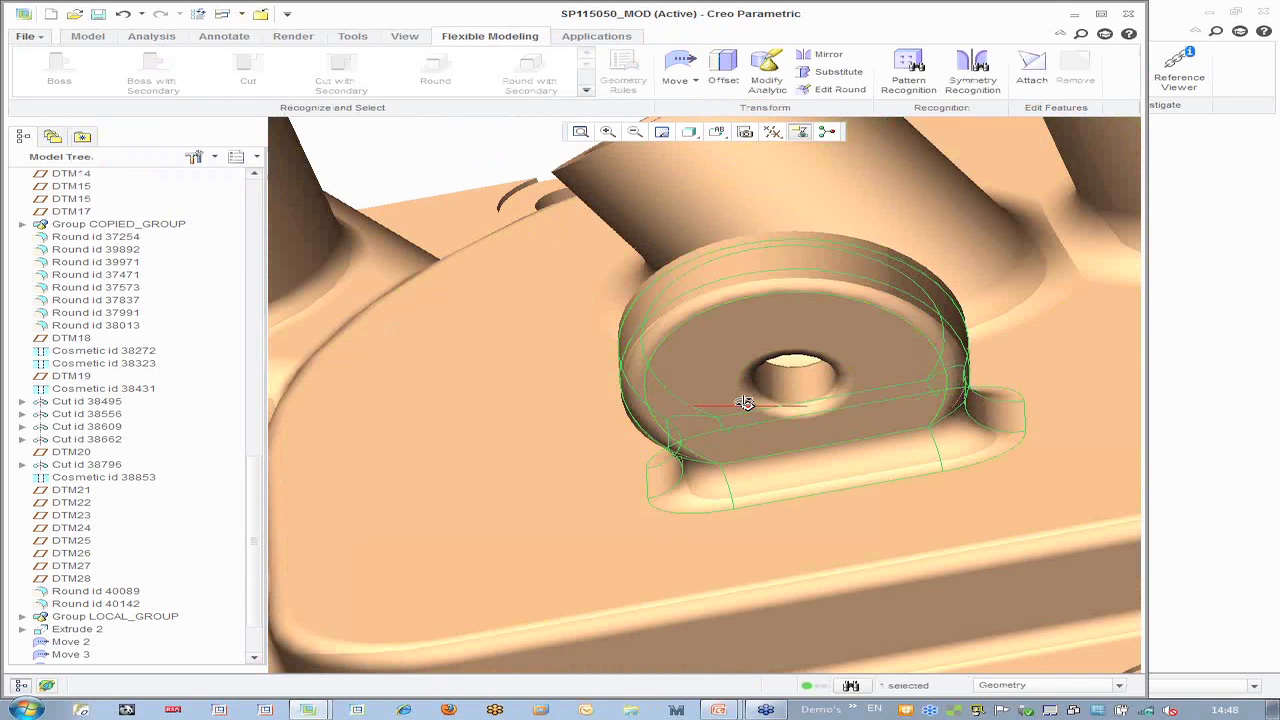
middle_click_drag(747, 405, 753, 378)
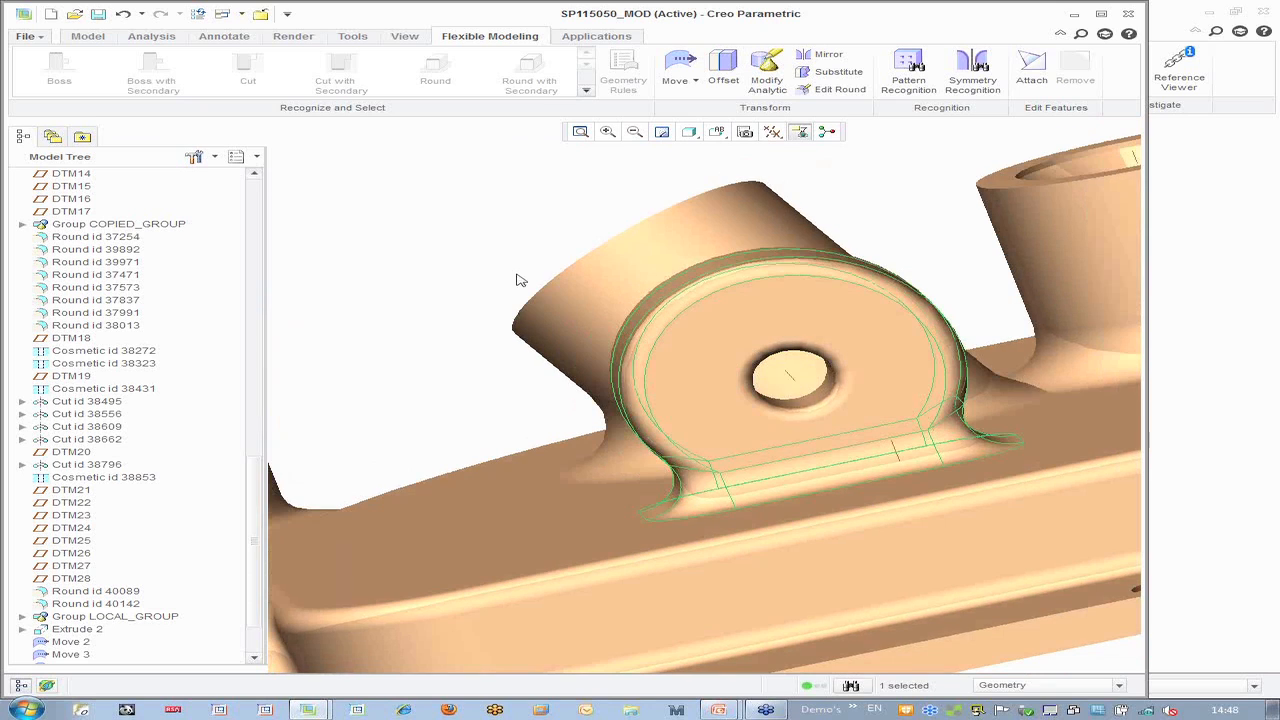
left_click(465, 290)
scroll(453, 354, "down", 3)
middle_click_drag(566, 427, 614, 457)
scroll(614, 457, "down", 3)
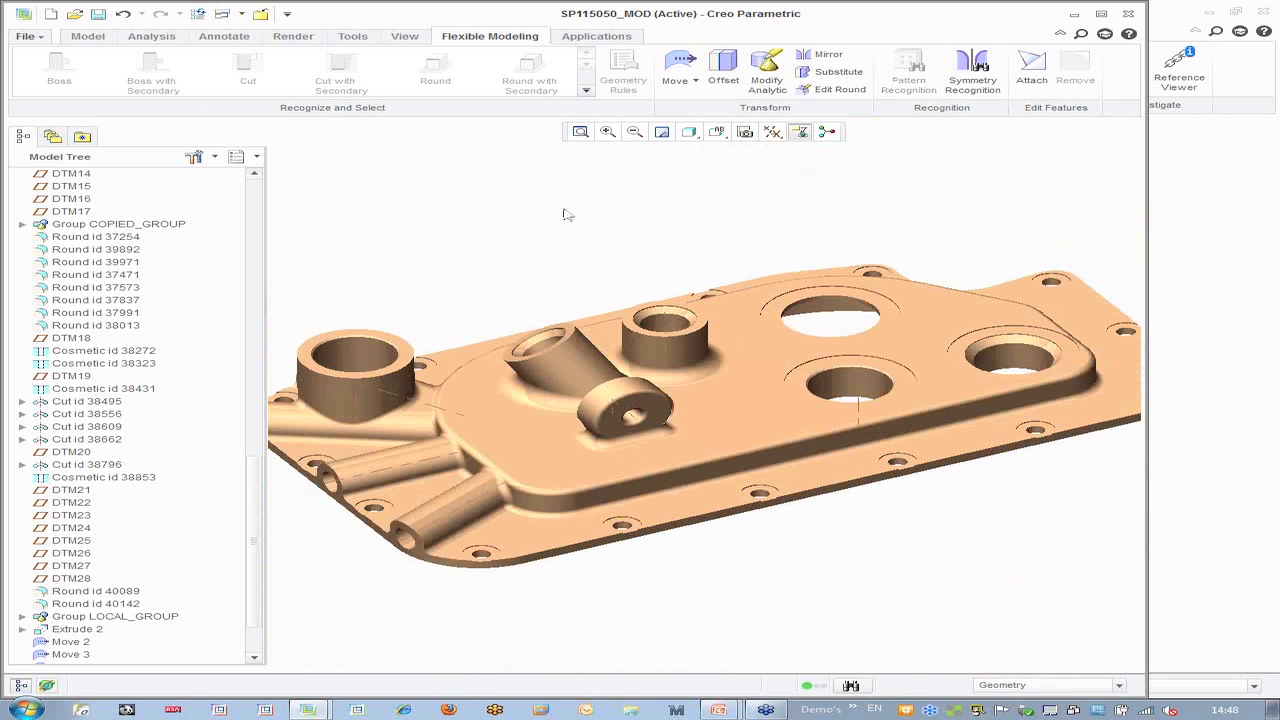
Switch to the TANK_COVER assembly window and bring the whole cover into view
left_click(231, 19)
left_click(290, 35)
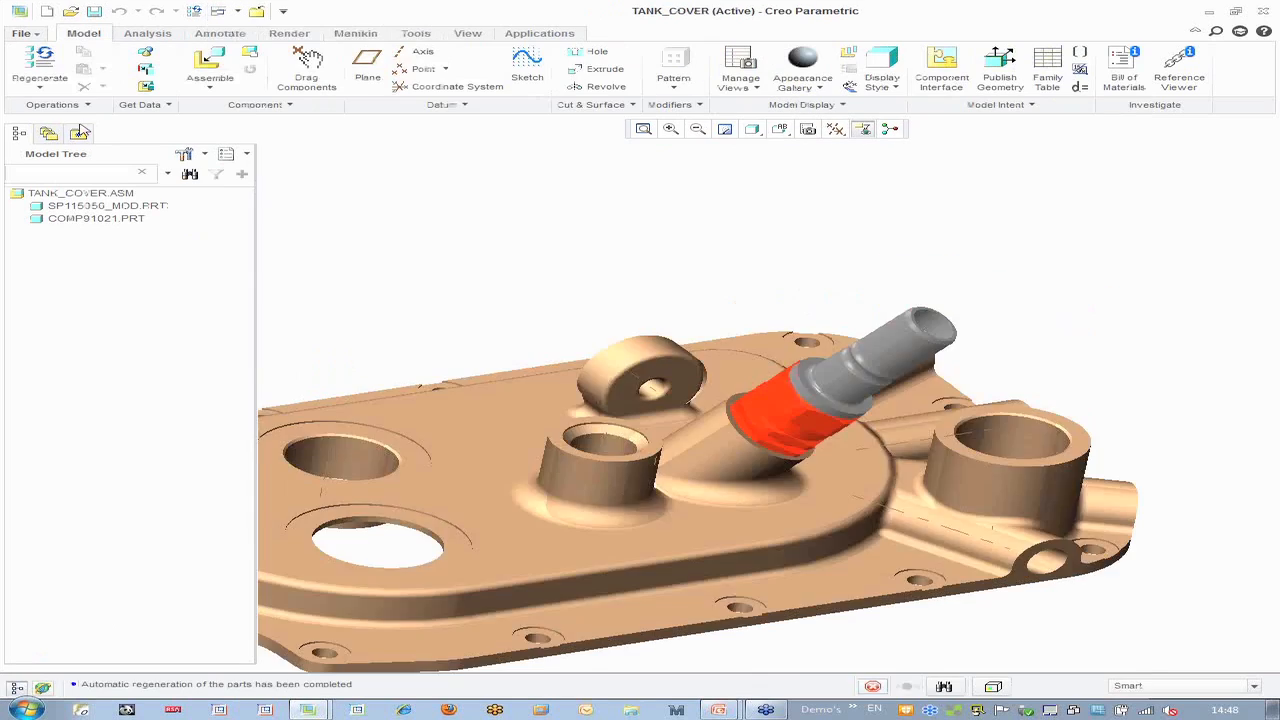
middle_click_drag(760, 380, 908, 458)
scroll(947, 462, "up", 3)
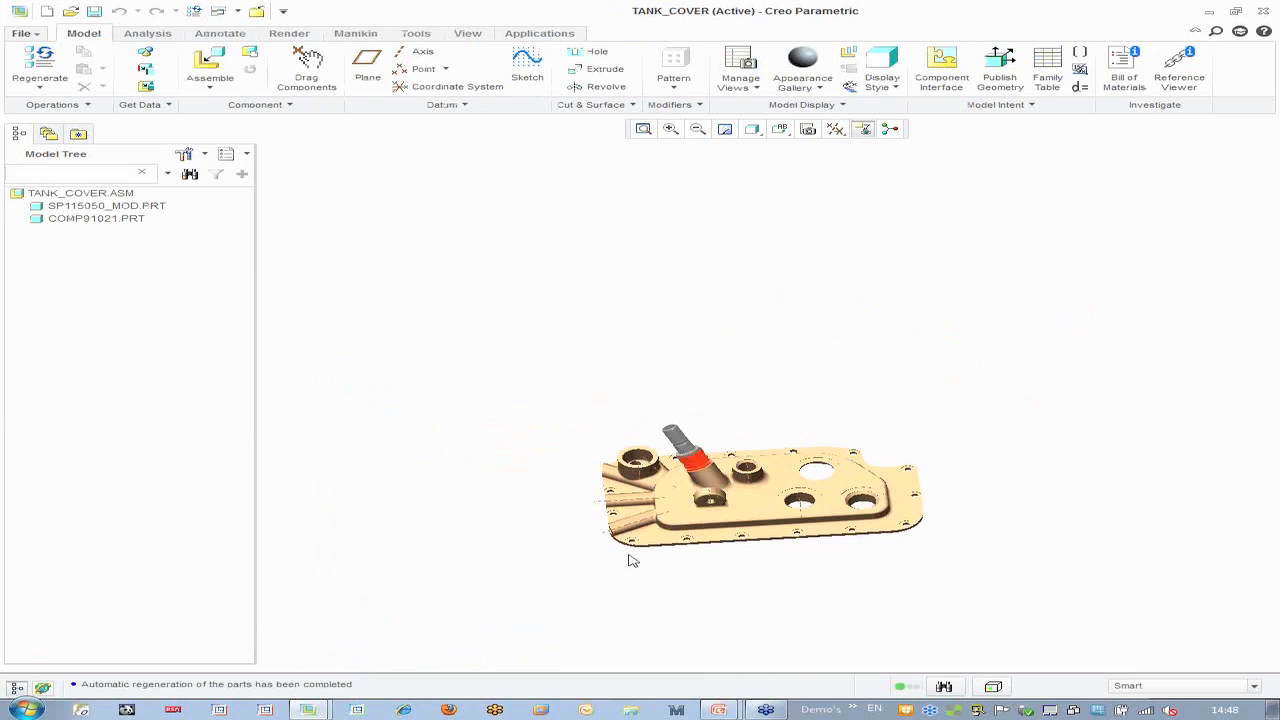
Insert the M5_TBEI_X20 screw instance into the assembly and move it beside the cover's corner near the three tubes
left_click(560, 317)
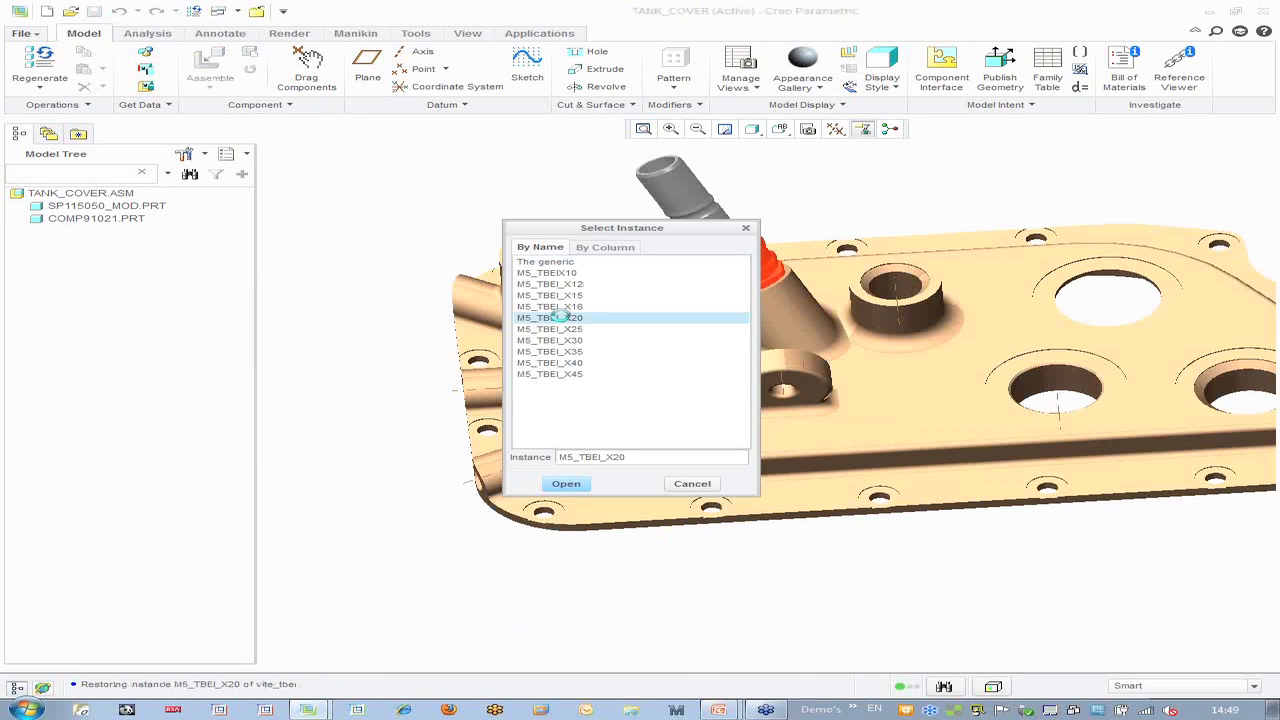
left_click(566, 483)
scroll(348, 473, "up", 1)
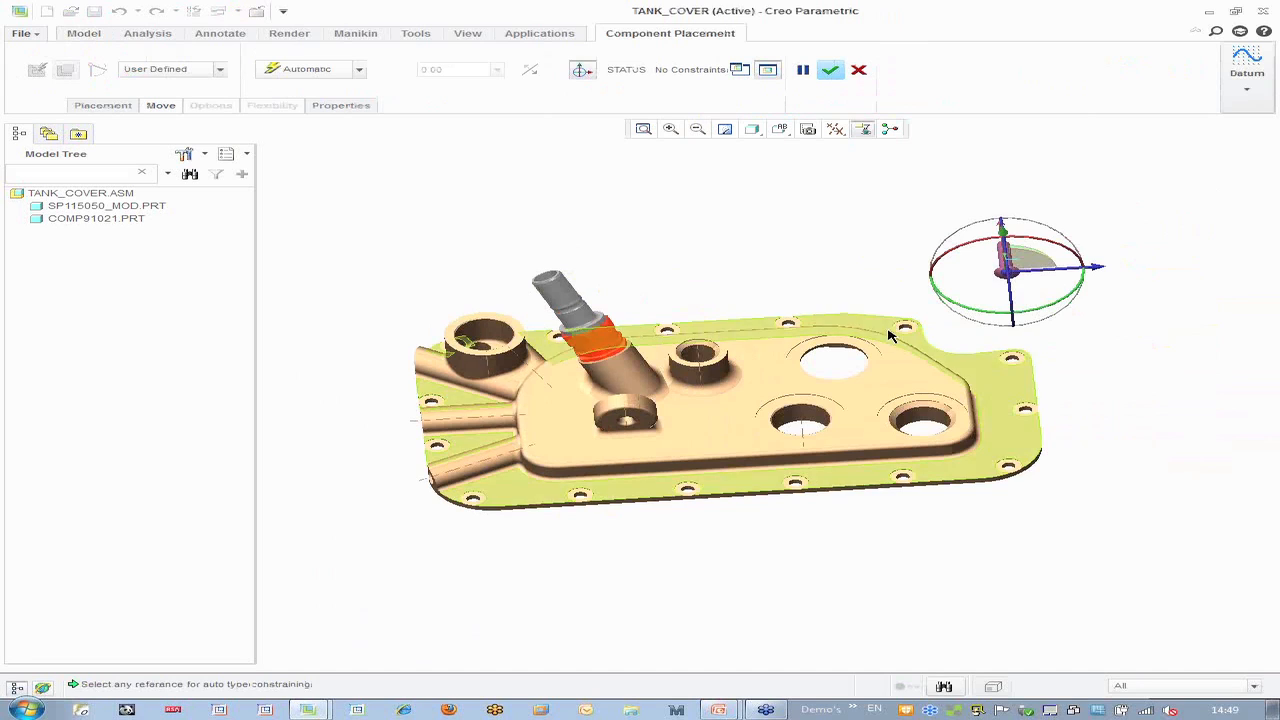
right_click_drag(943, 308, 364, 558, "ctrl+alt")
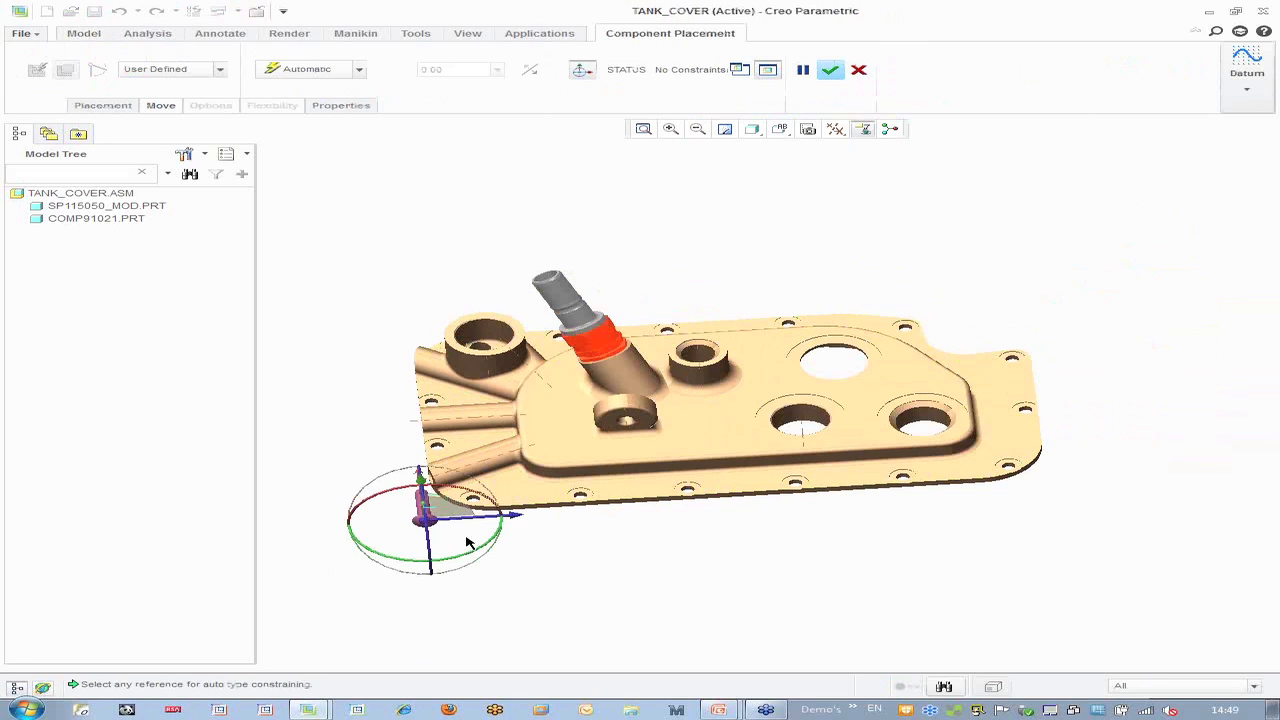
Make the screw's shank coincident with the corner mounting hole and slide the screw up above the cover
scroll(420, 450, "down", 4)
left_click(410, 430)
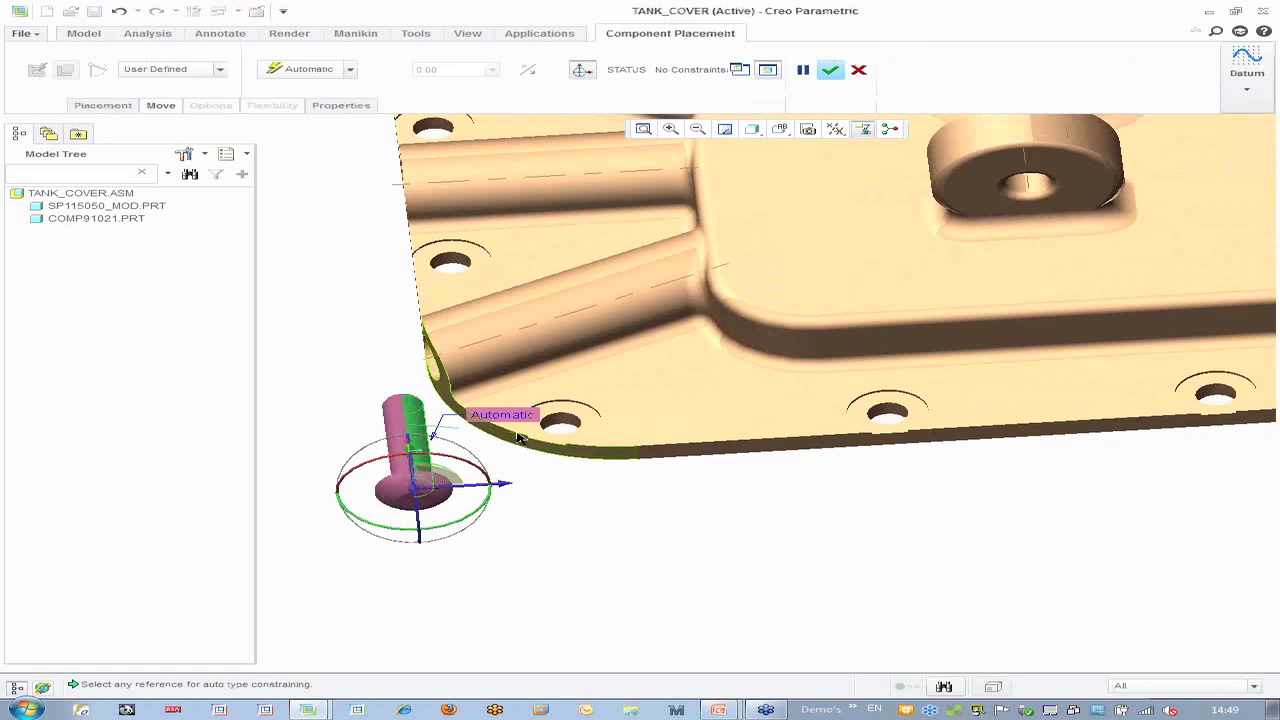
left_click(556, 428)
scroll(536, 477, "up", 4)
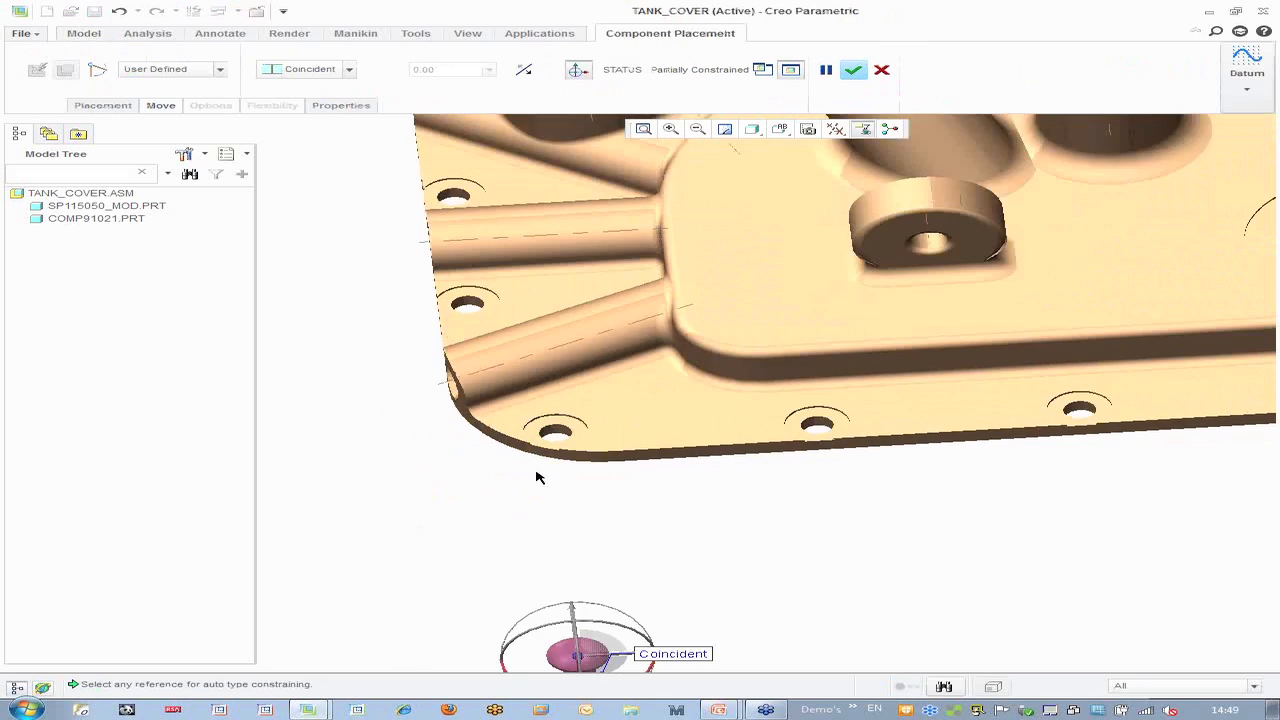
right_click_drag(603, 486, 596, 226, "ctrl+alt")
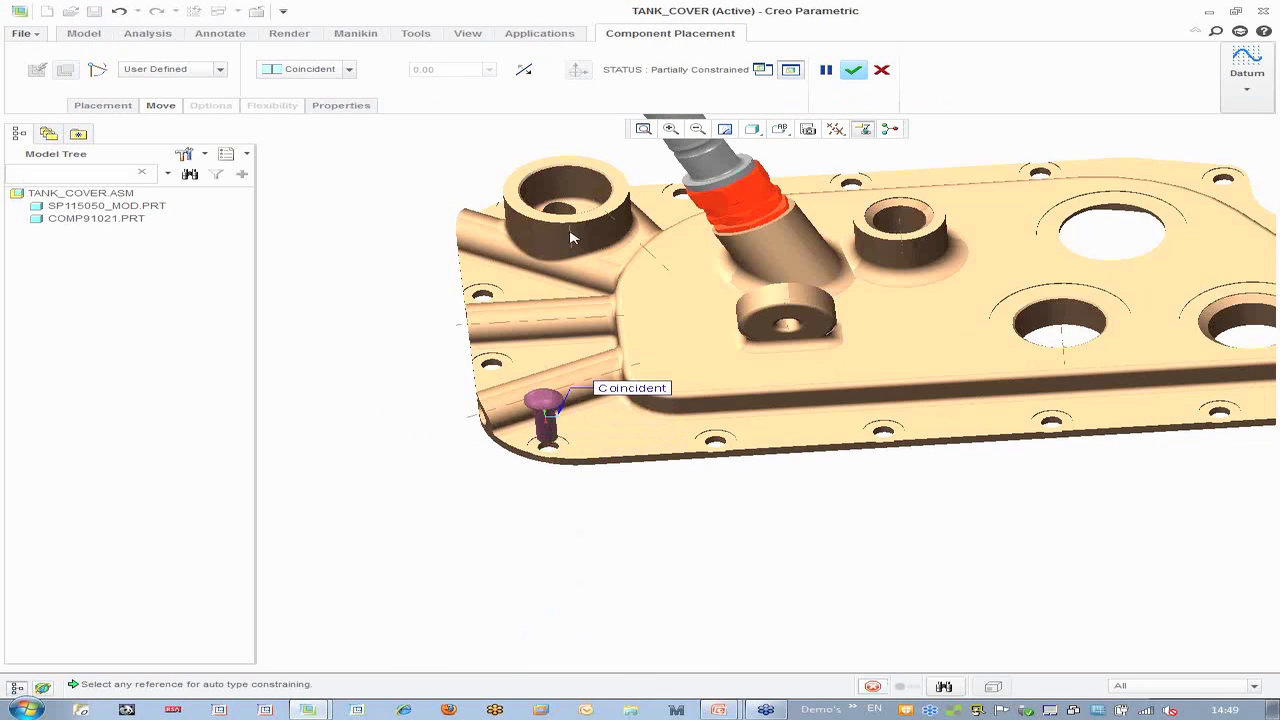
Constrain the screw head to the recessed ring around the corner hole as Coincident and complete the placement
scroll(531, 500, "down", 5)
left_click(531, 500)
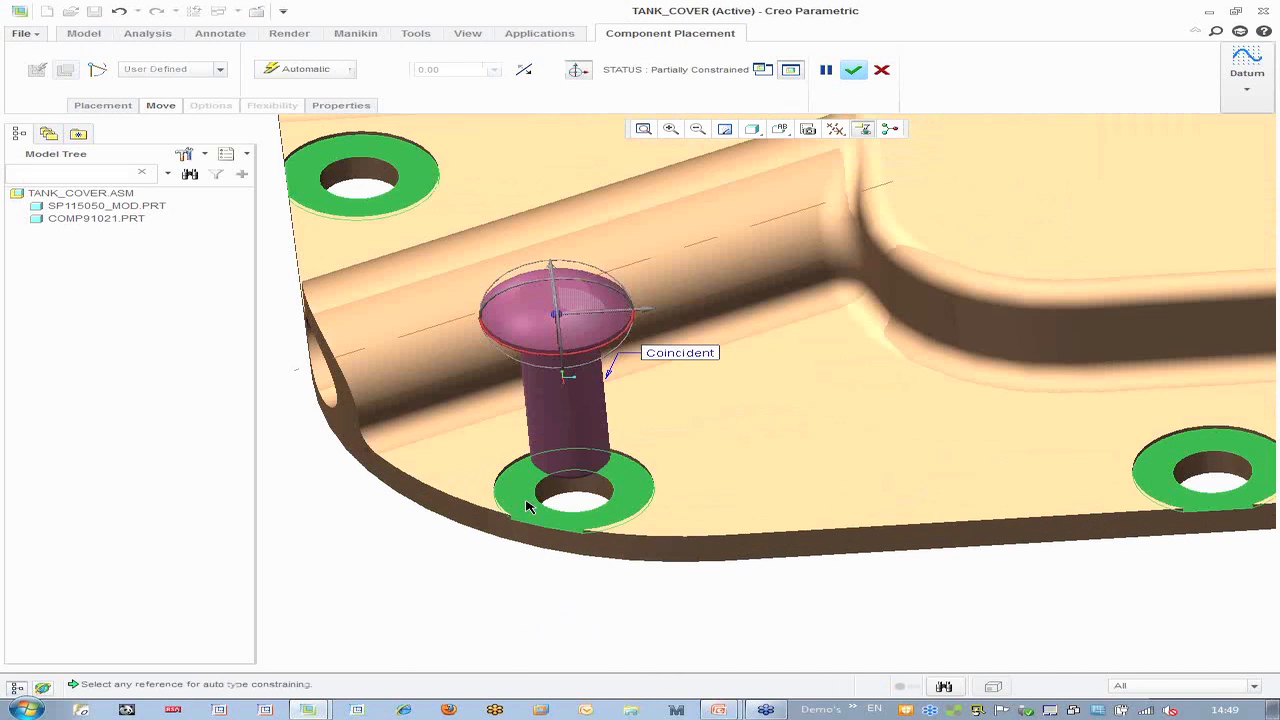
left_click(509, 328)
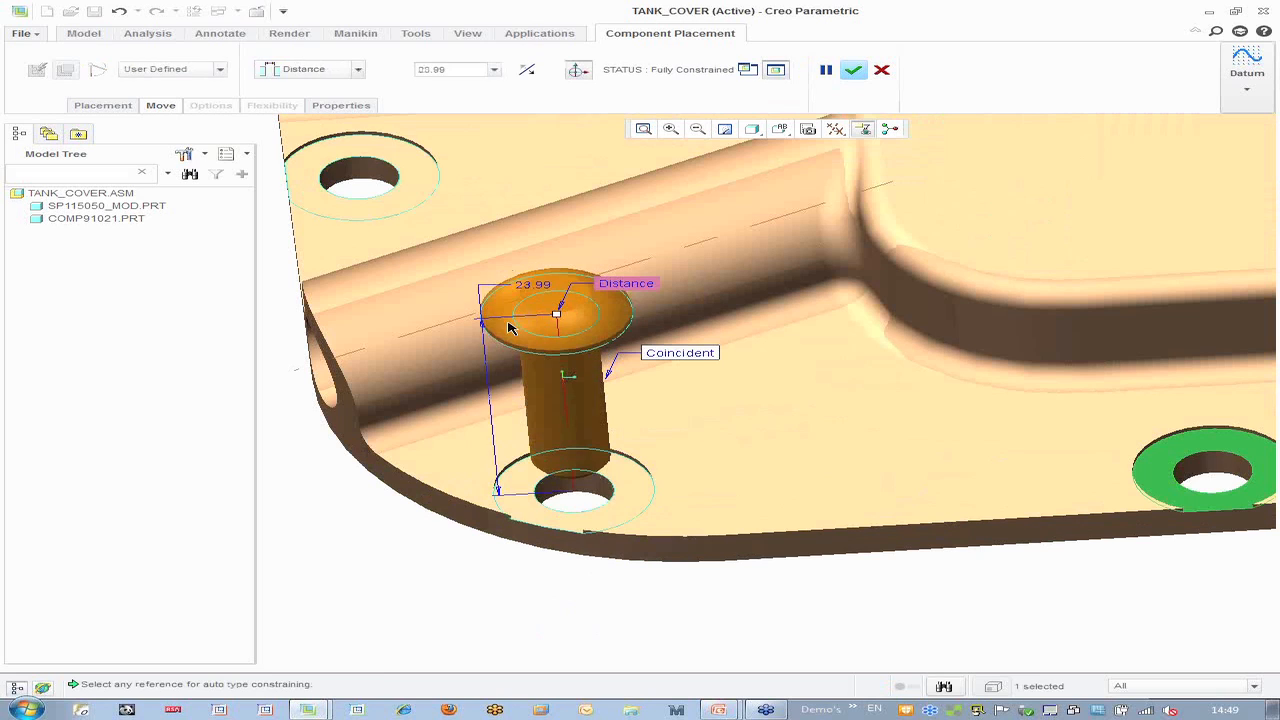
right_click(641, 283)
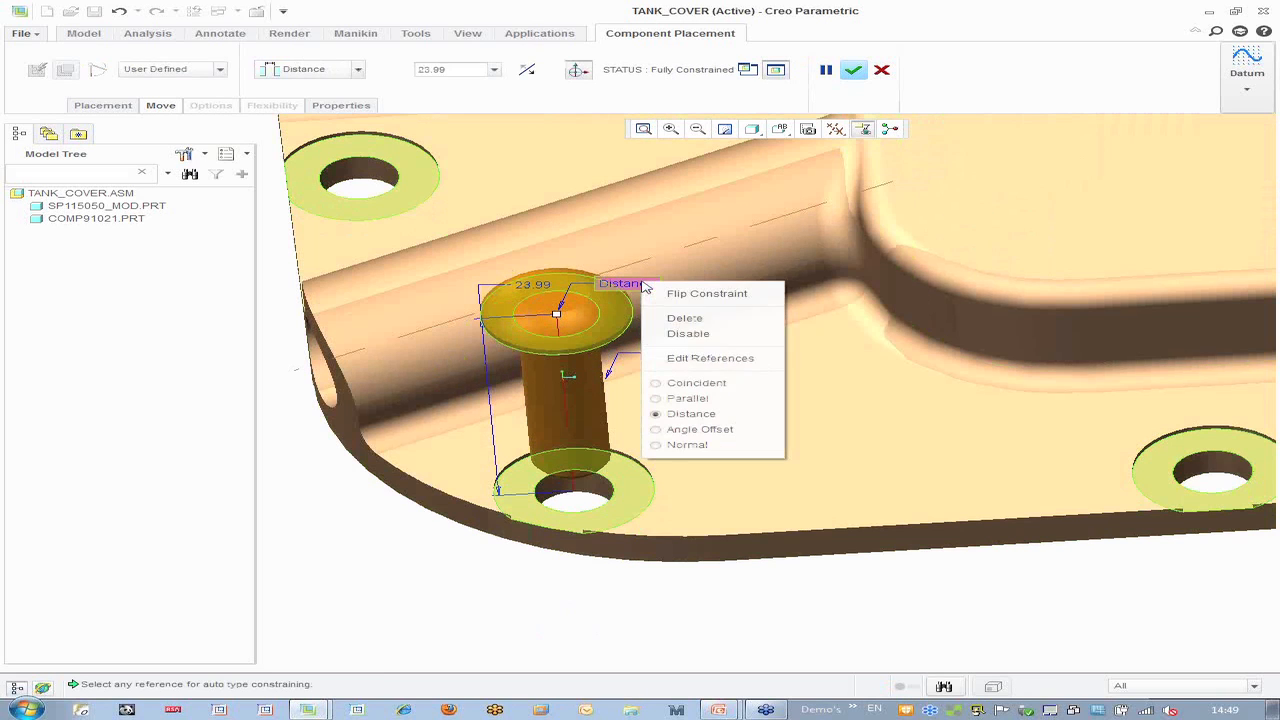
left_click(696, 383)
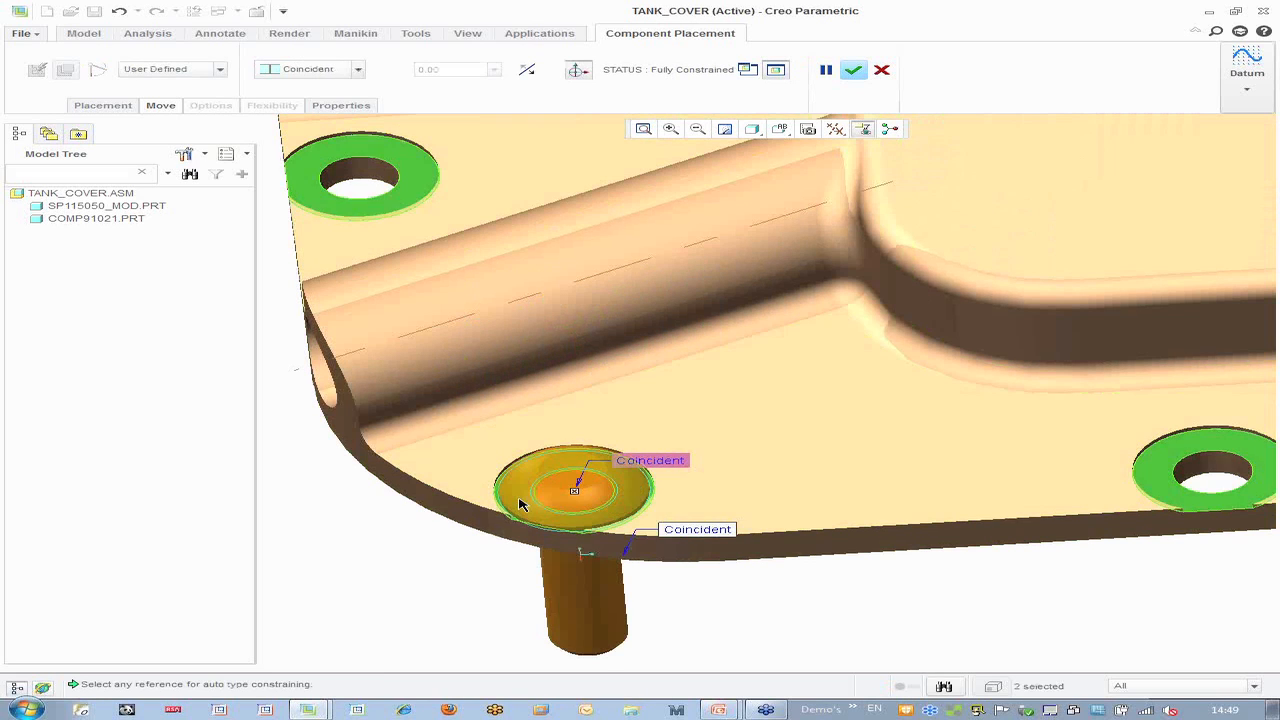
middle_click(379, 567)
middle_click_drag(379, 567, 648, 598)
scroll(663, 545, "up", 4)
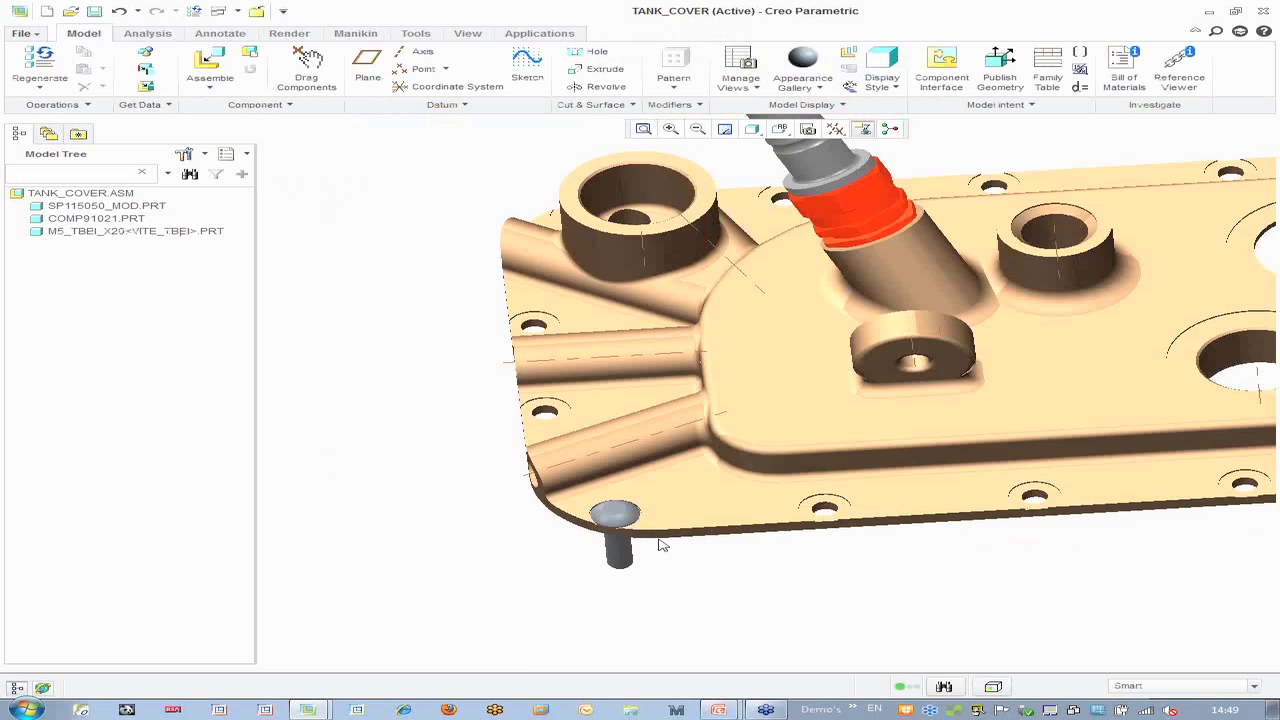
mouse_move(650, 519)
middle_mouse_down()
mouse_move(654, 558)
mouse_move(672, 525)
mouse_move(655, 522)
mouse_move(694, 529)
mouse_move(674, 529)
mouse_move(670, 507)
mouse_move(612, 555)
middle_mouse_up()
left_click(612, 555)
right_click(614, 558)
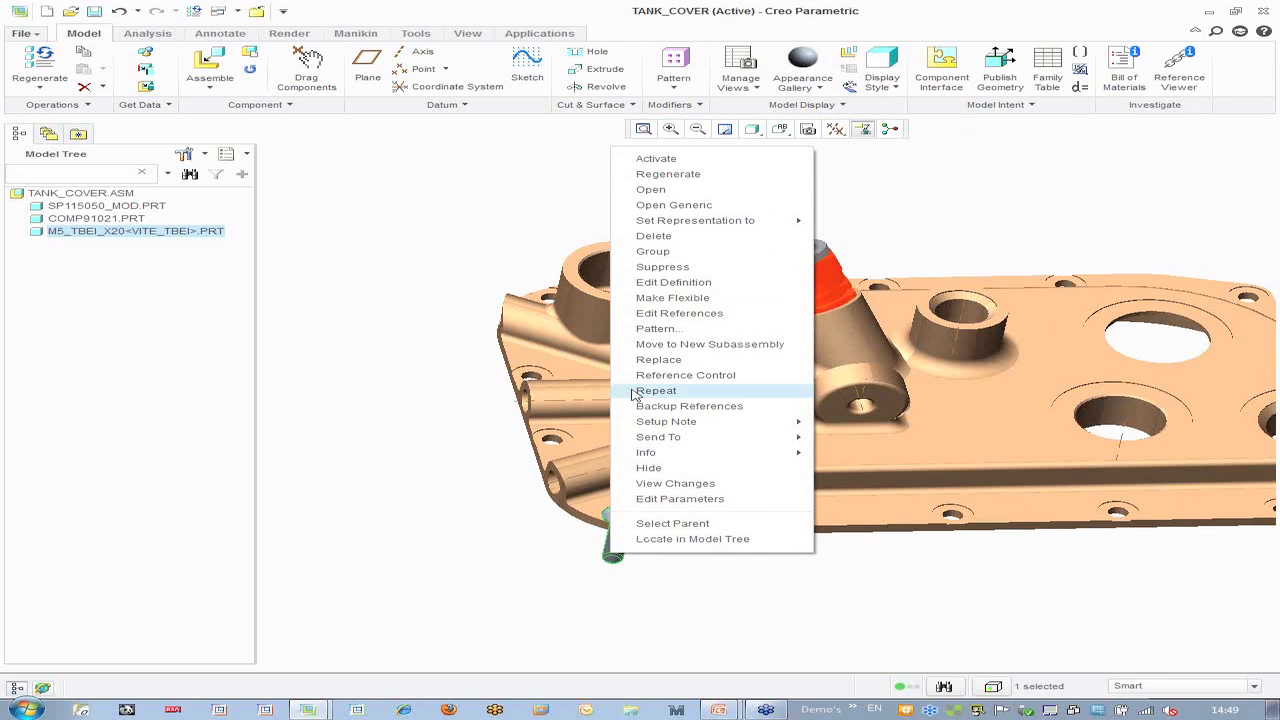
left_click(682, 313)
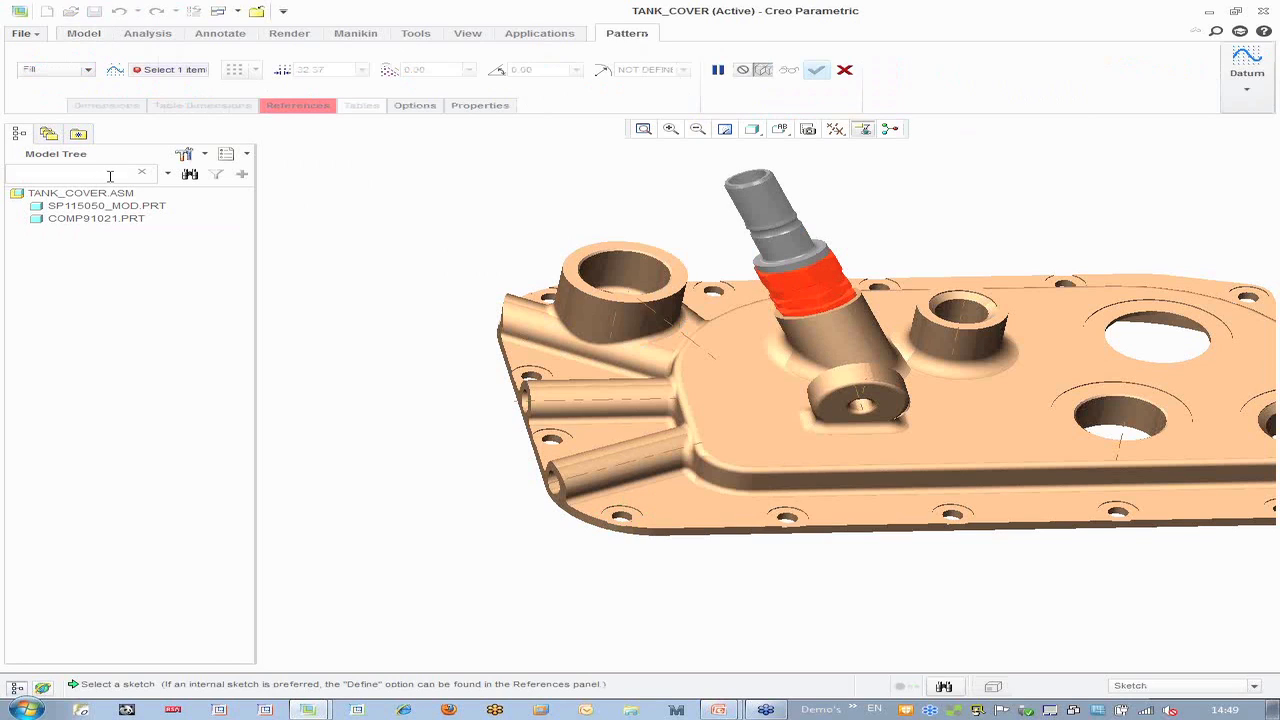
left_click(88, 69)
left_click(844, 69)
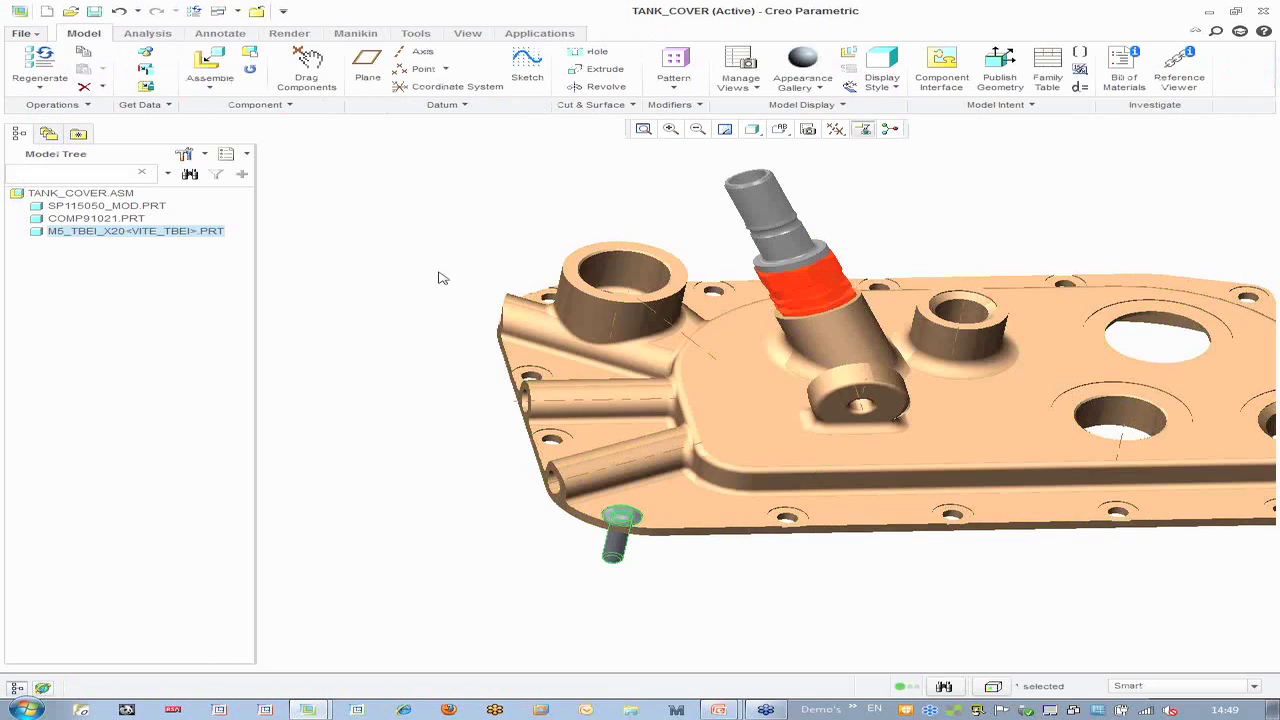
left_click(437, 277)
Open the cover part SP115050_MOD from the assembly in its own window, focusing on the corner mounting hole
right_click(646, 447)
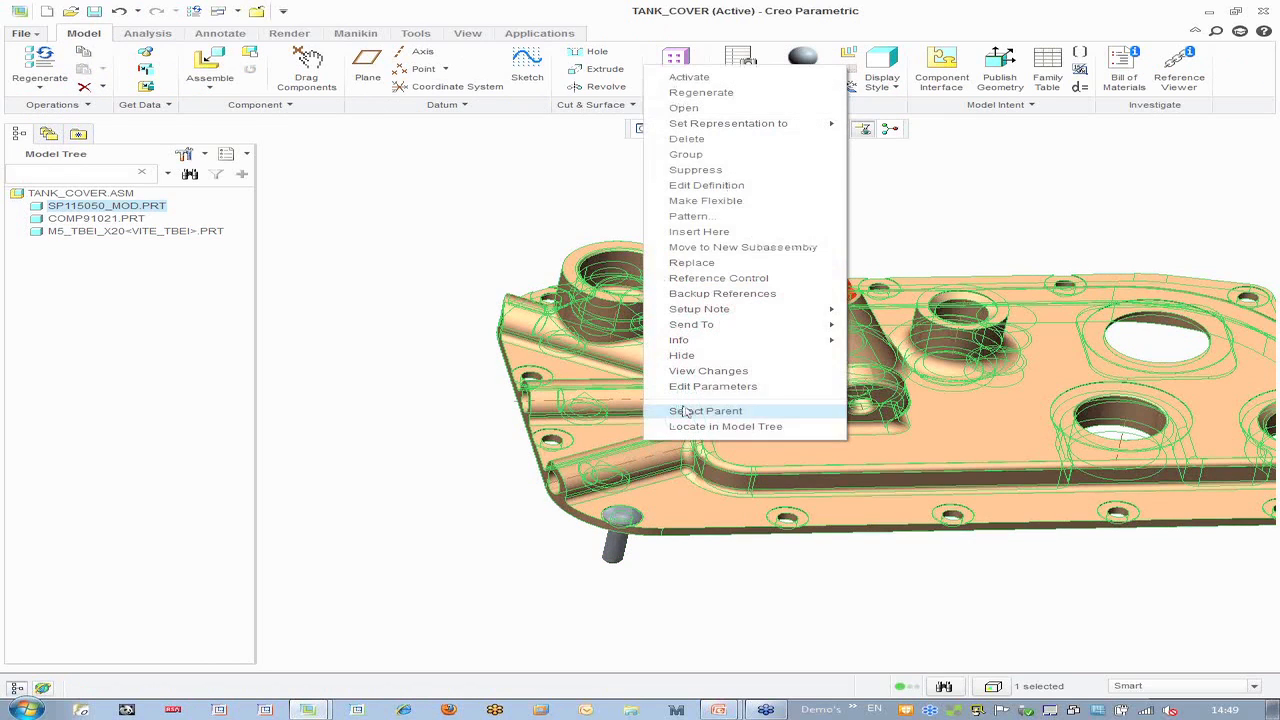
left_click(731, 106)
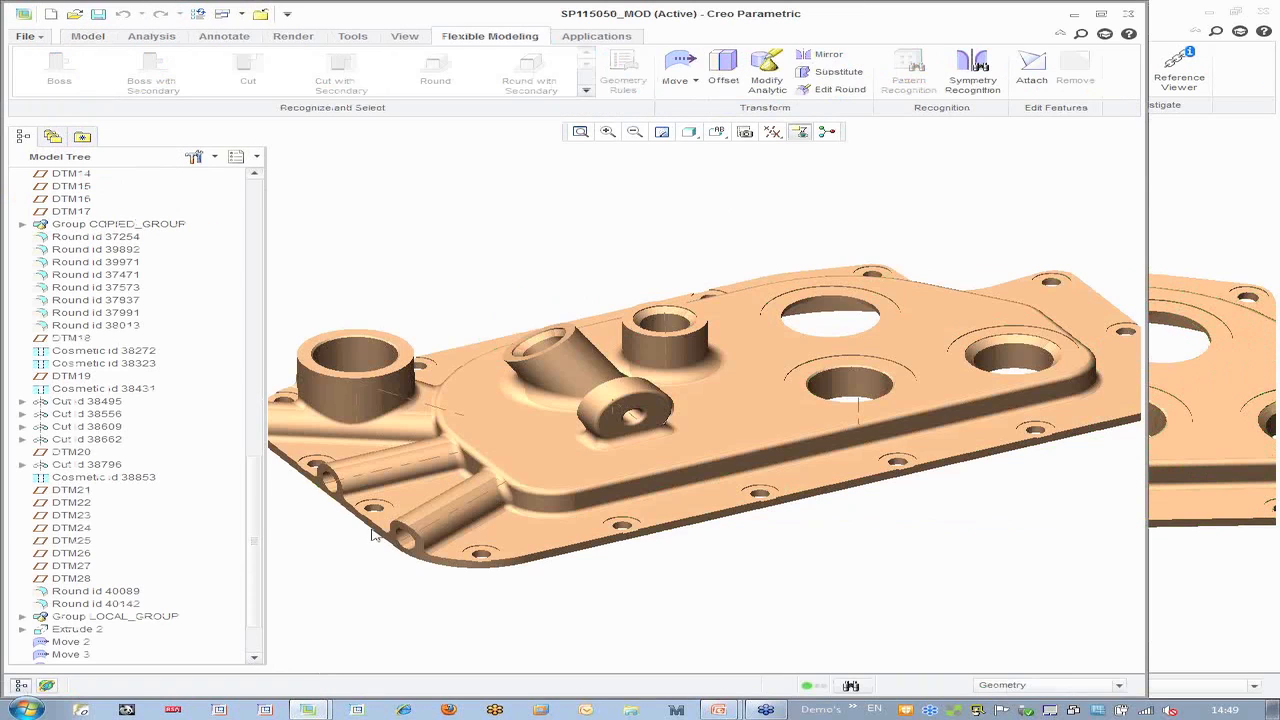
scroll(487, 576, "down", 4)
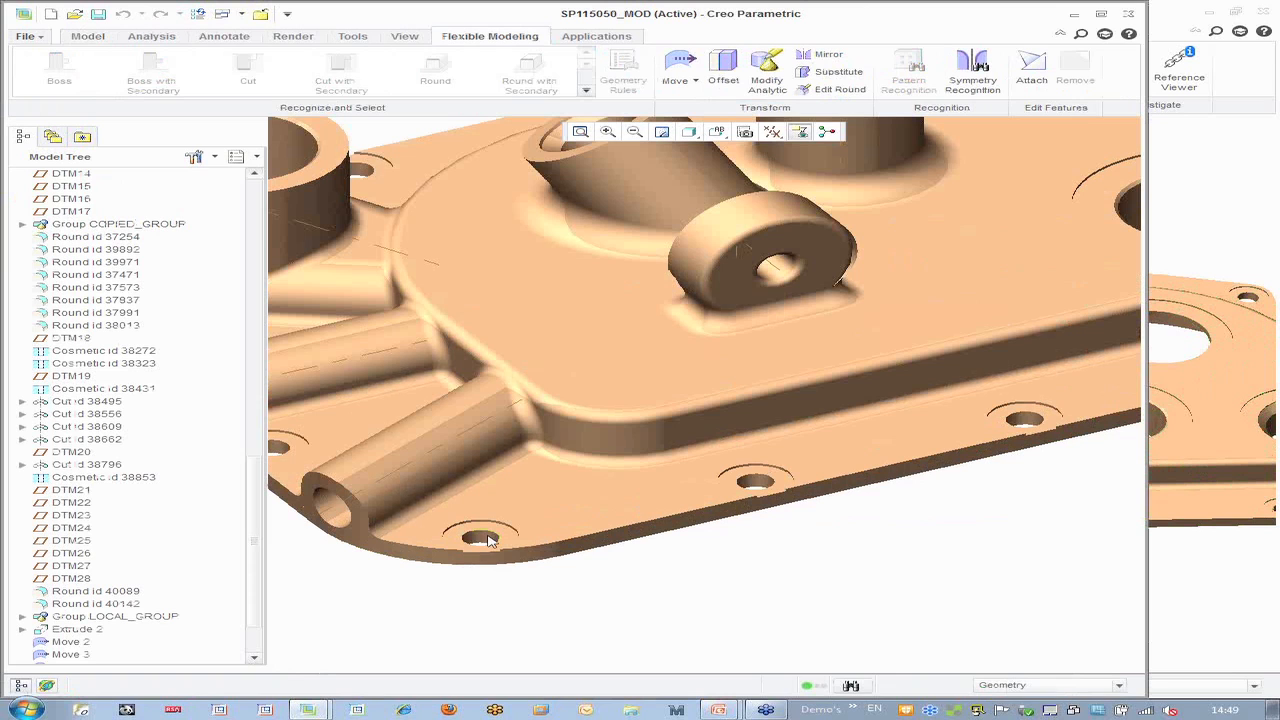
Display the dimensions of the feature that creates the mounting holes and examine how they are defined
left_click(87, 36)
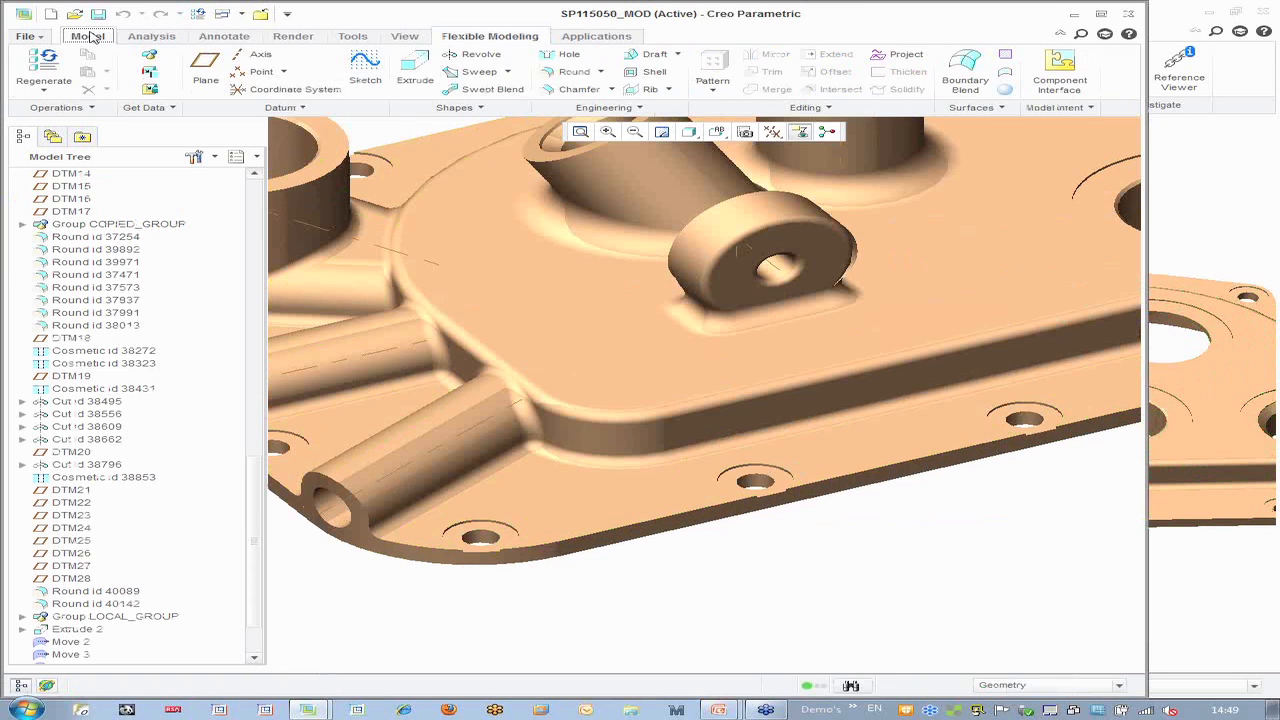
double_click(497, 540)
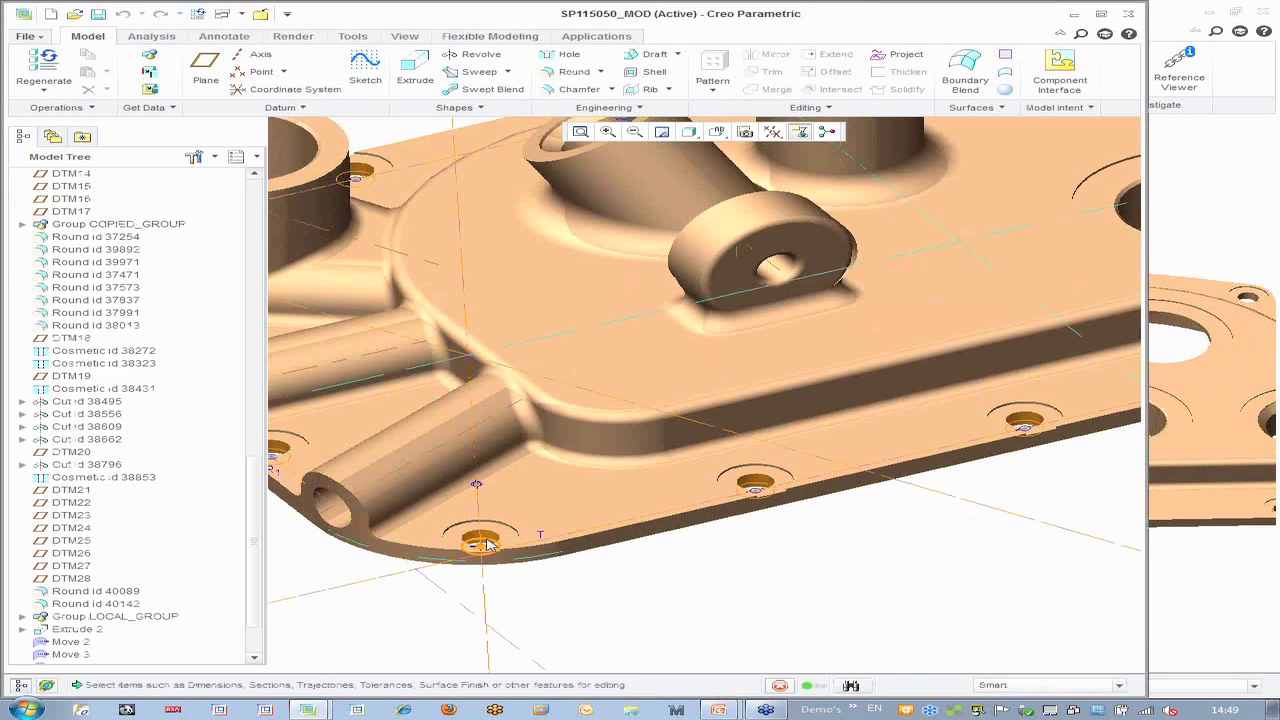
scroll(762, 535, "up", 4)
middle_click_drag(762, 535, 750, 625)
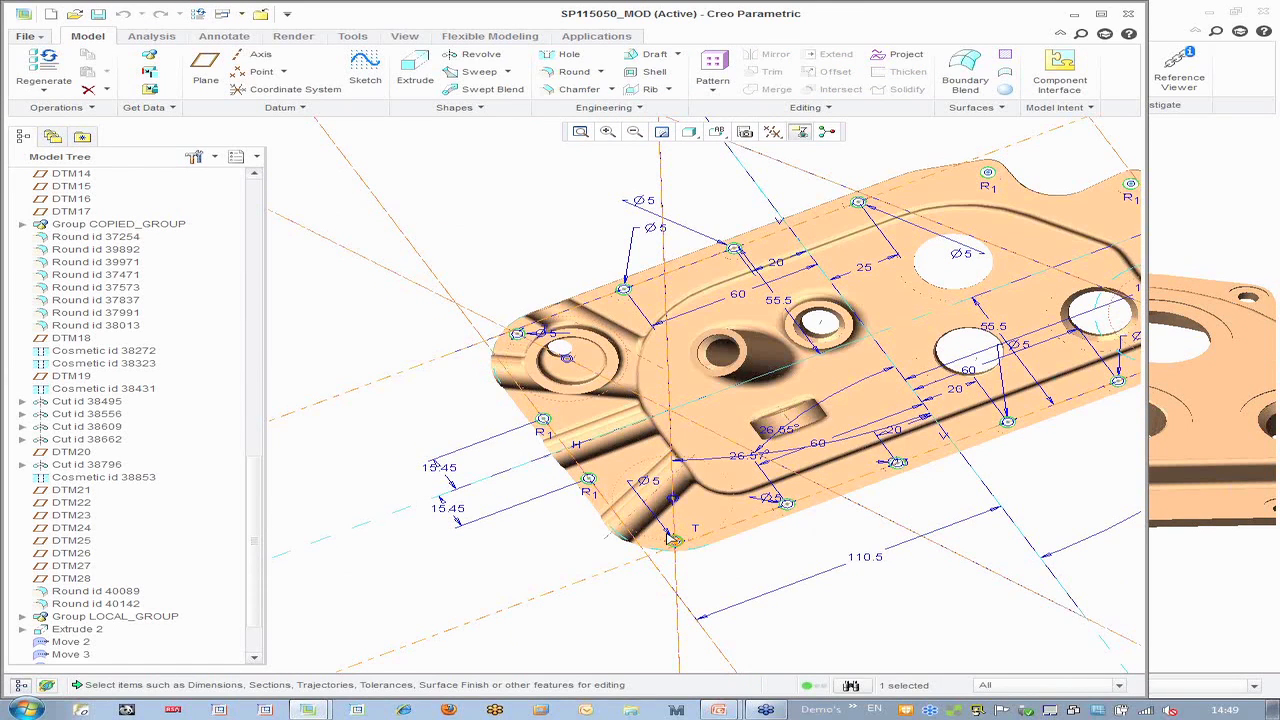
scroll(668, 540, "up", 2)
scroll(829, 369, "up", 3)
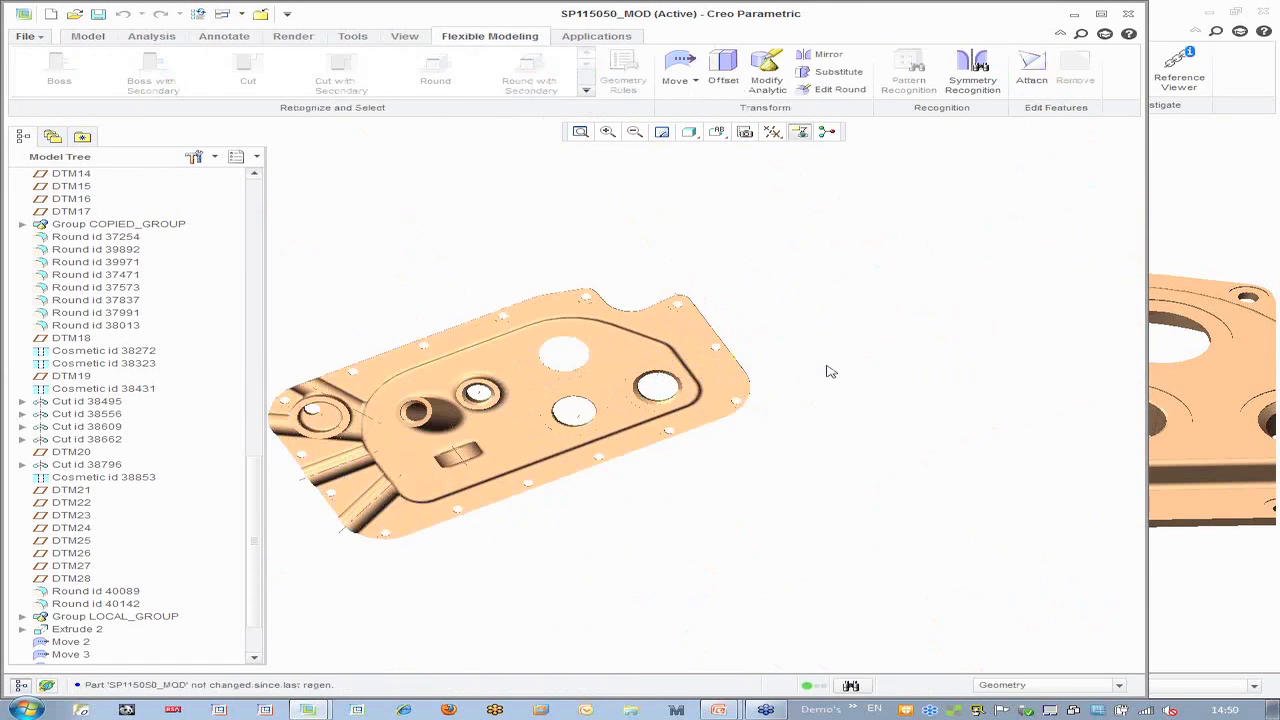
Run Pattern Recognition on the corner mounting hole's cylinder with the Identical and Spatial options and accept the recognized pattern
scroll(431, 543, "down", 5)
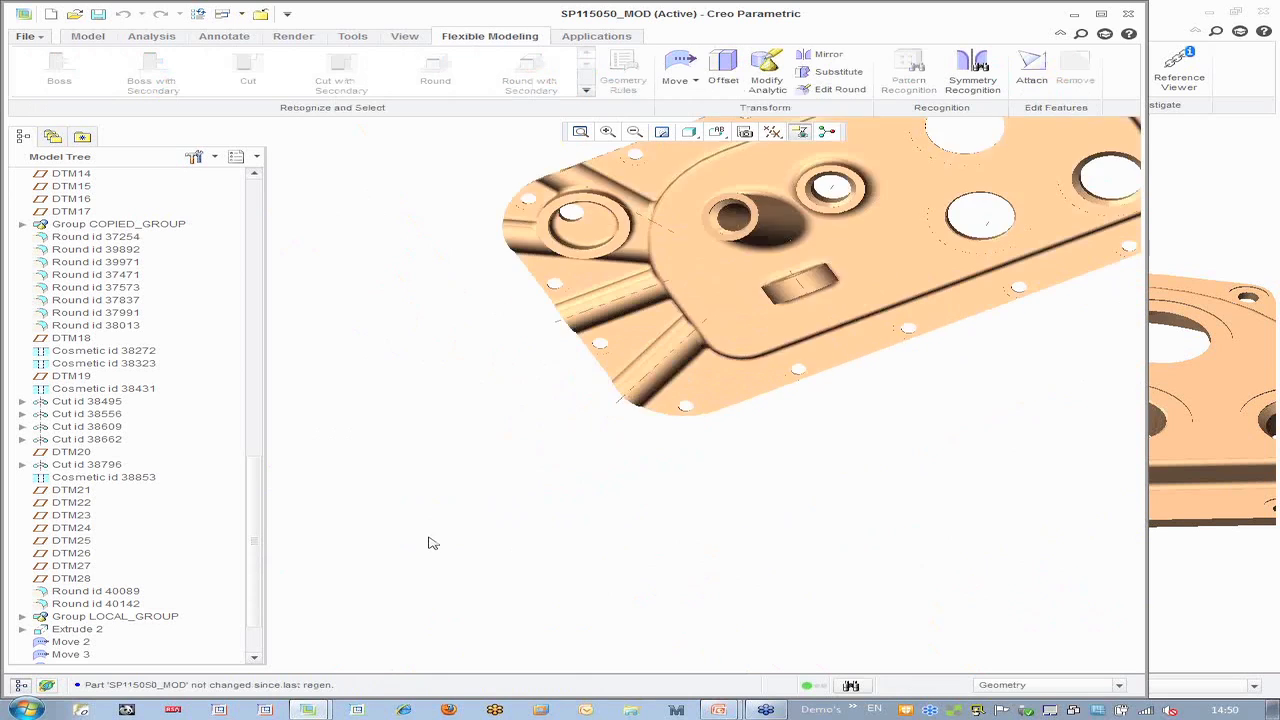
scroll(779, 370, "down", 3)
middle_click_drag(621, 426, 634, 388)
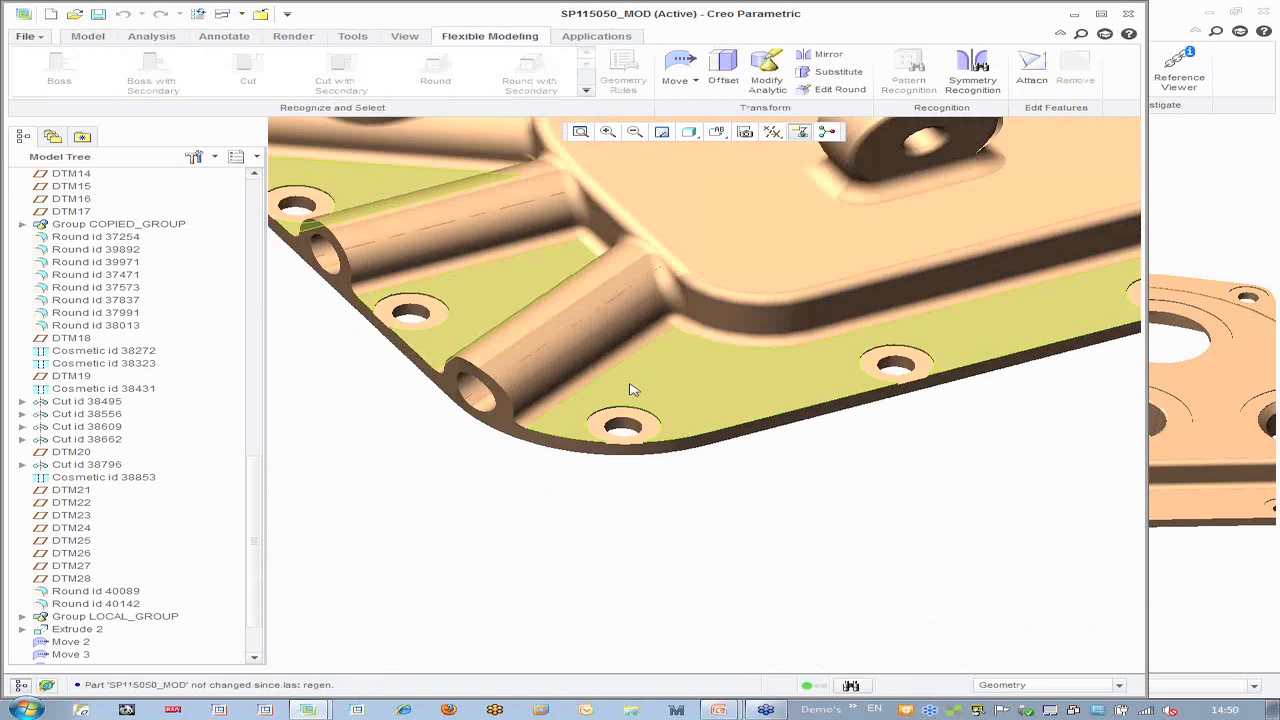
scroll(630, 427, "down", 2)
left_click(630, 427)
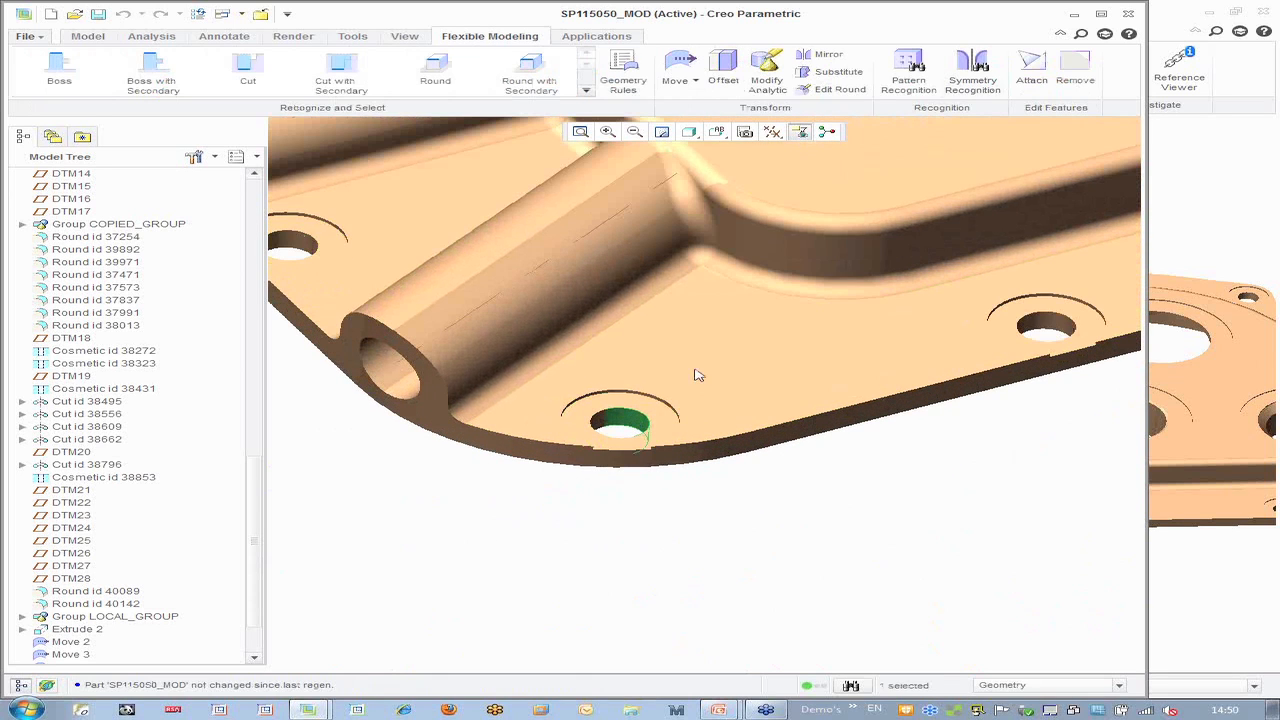
left_click(909, 72)
scroll(663, 577, "up", 5)
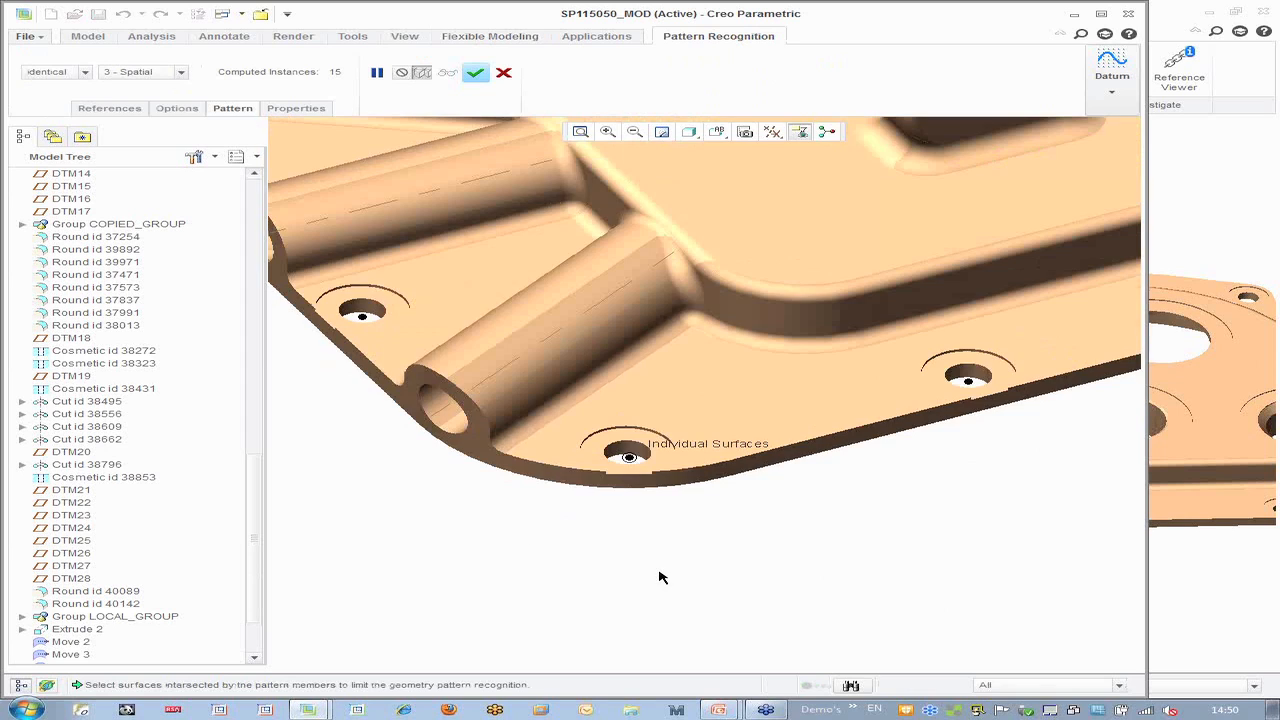
scroll(545, 550, "up", 2)
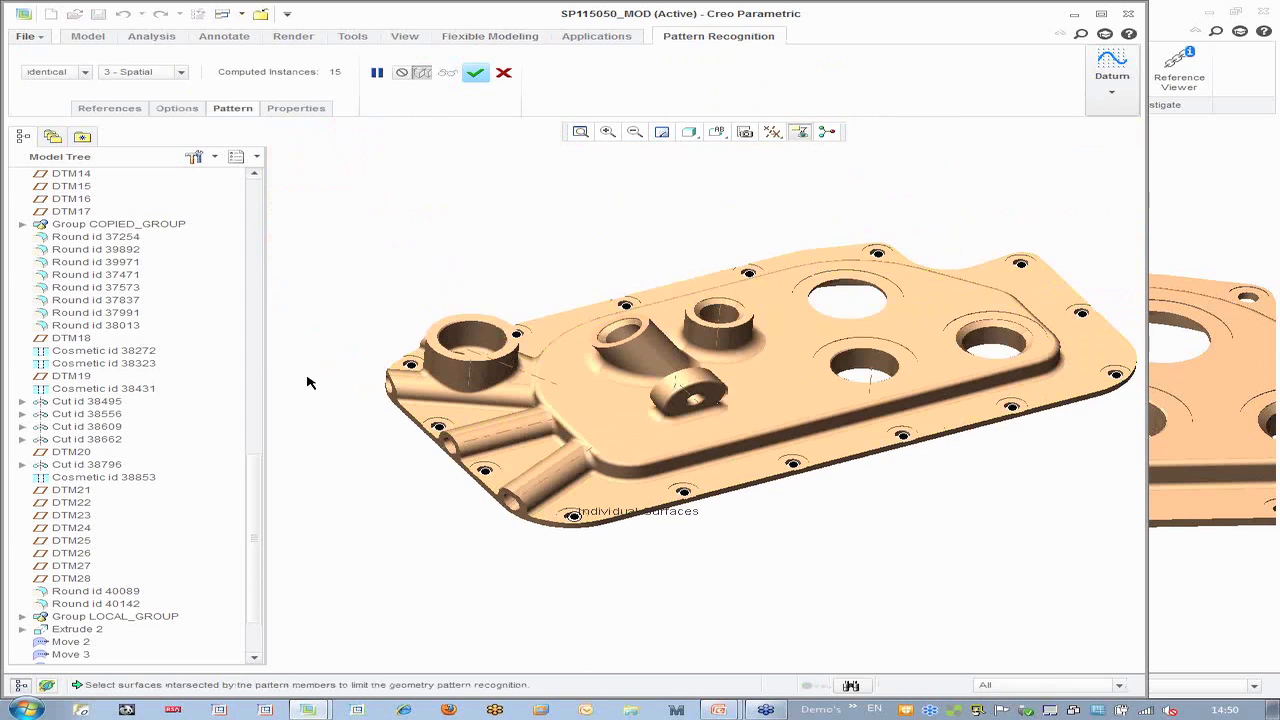
left_click(474, 73)
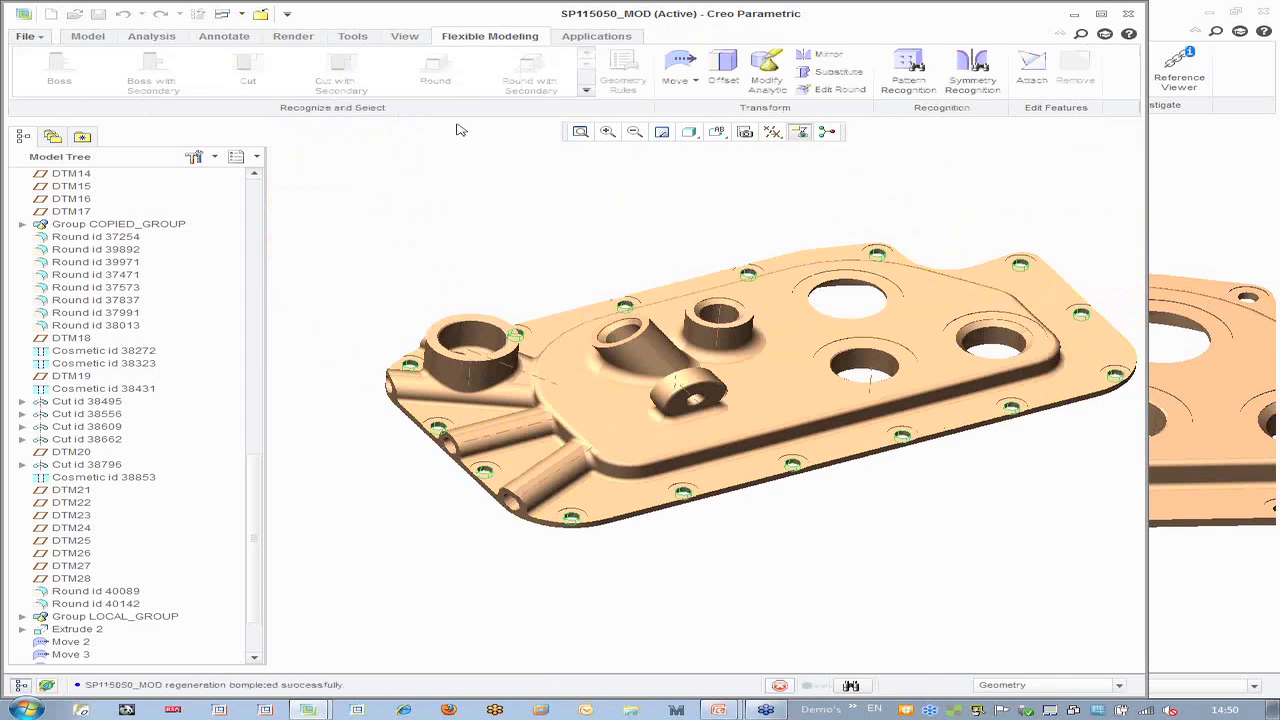
Switch to the TANK_COVER assembly and pattern the M5 screw as a Reference pattern across the recognized mounting holes
left_click(222, 14)
left_click(280, 52)
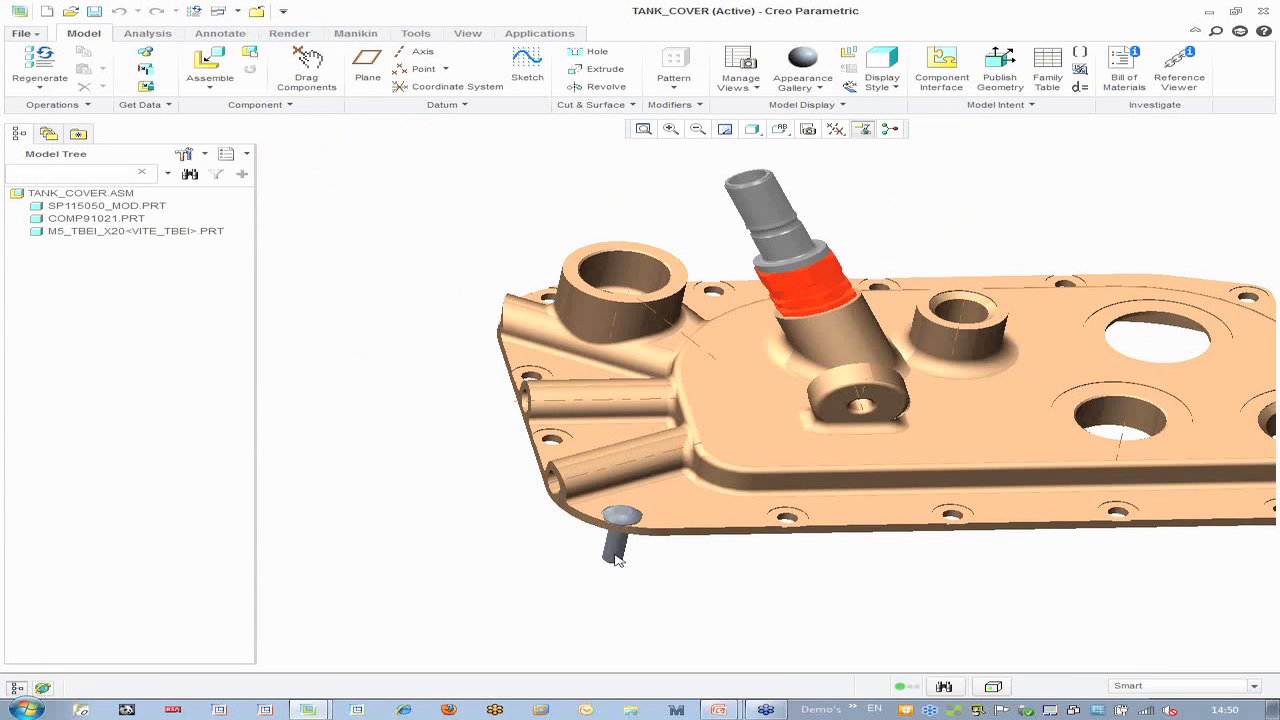
left_click(616, 553)
right_click(617, 558)
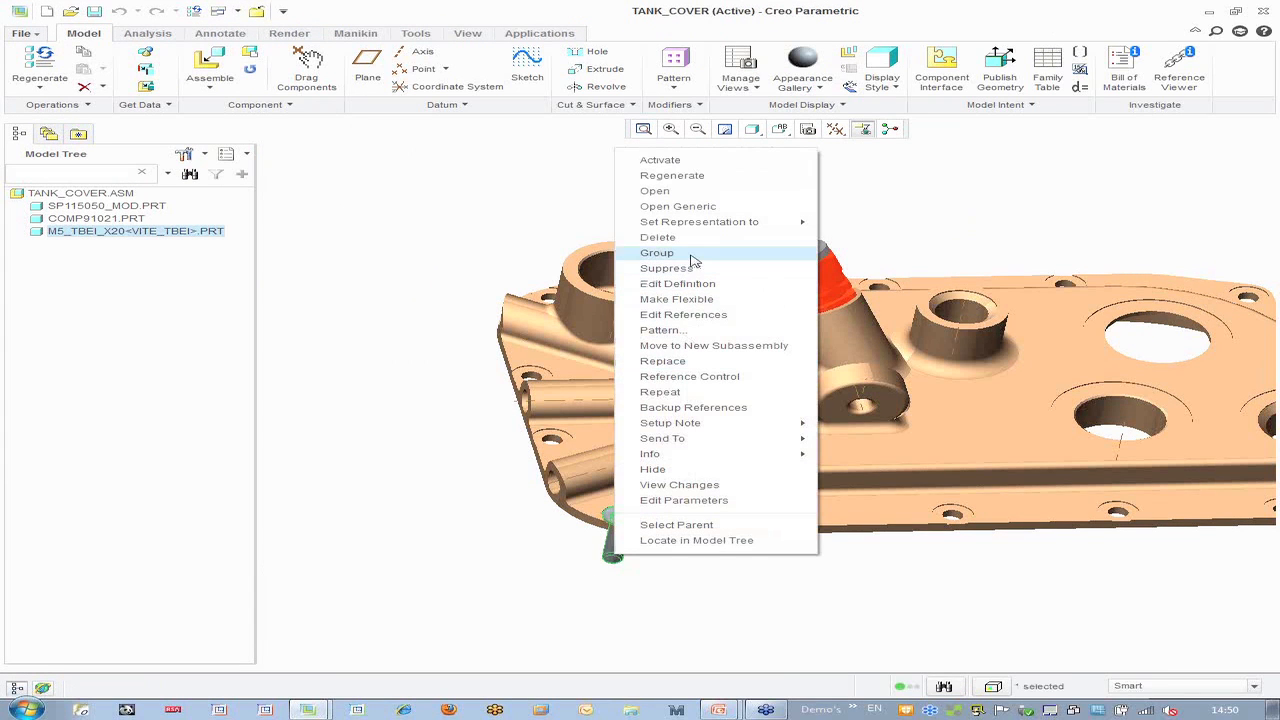
left_click(697, 336)
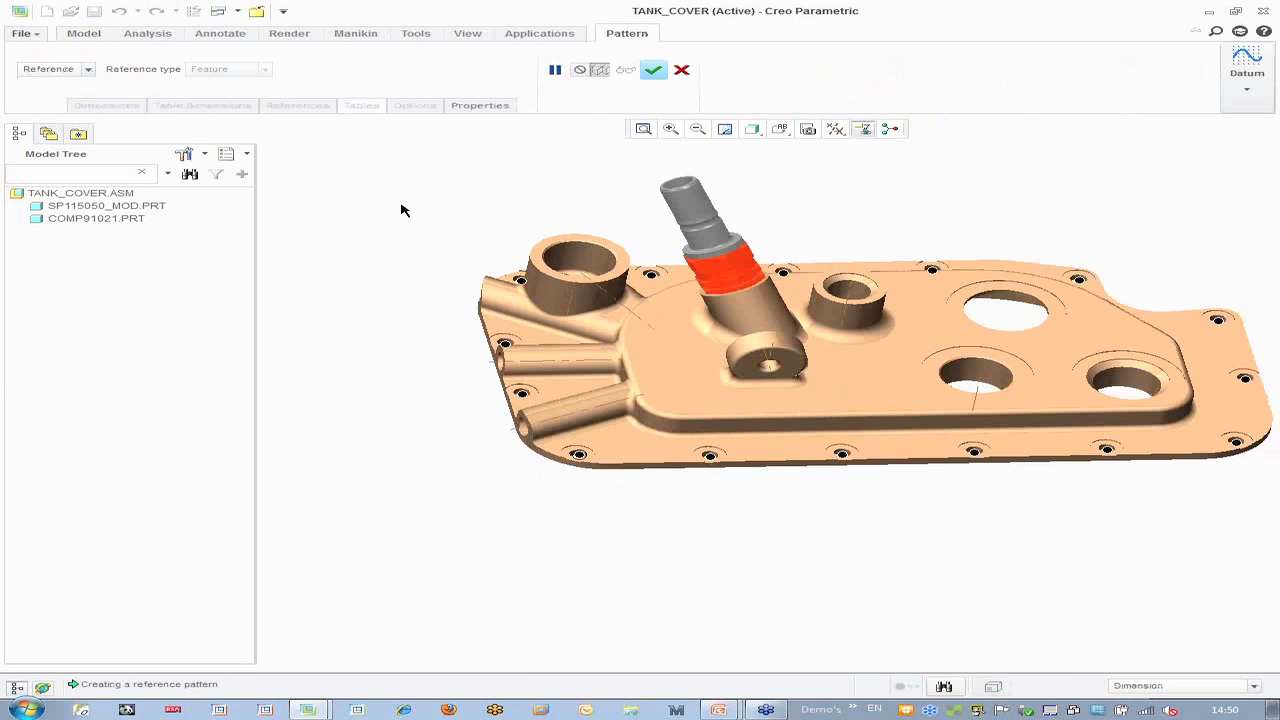
middle_click(402, 210)
mouse_move(603, 554)
middle_mouse_down()
mouse_move(586, 594)
mouse_move(669, 586)
middle_mouse_up()
middle_click_drag(777, 561, 780, 569)
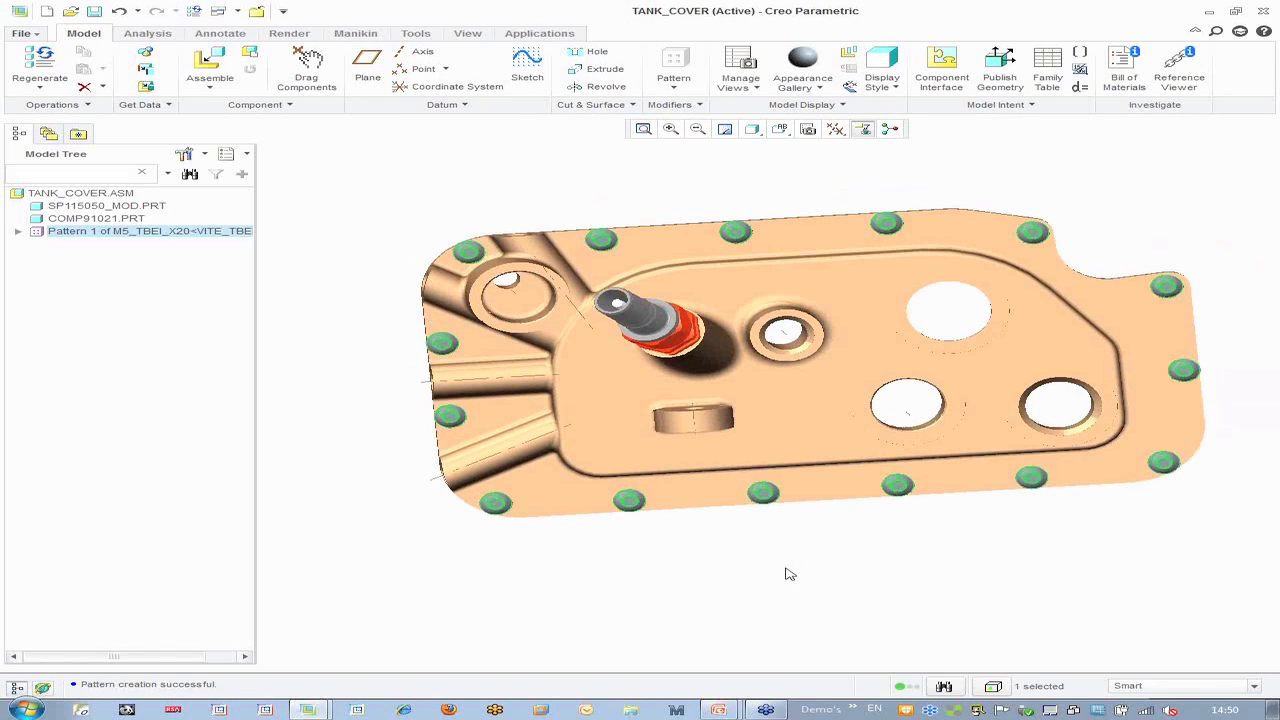
key("alt+Tab")
key("alt+Tab")
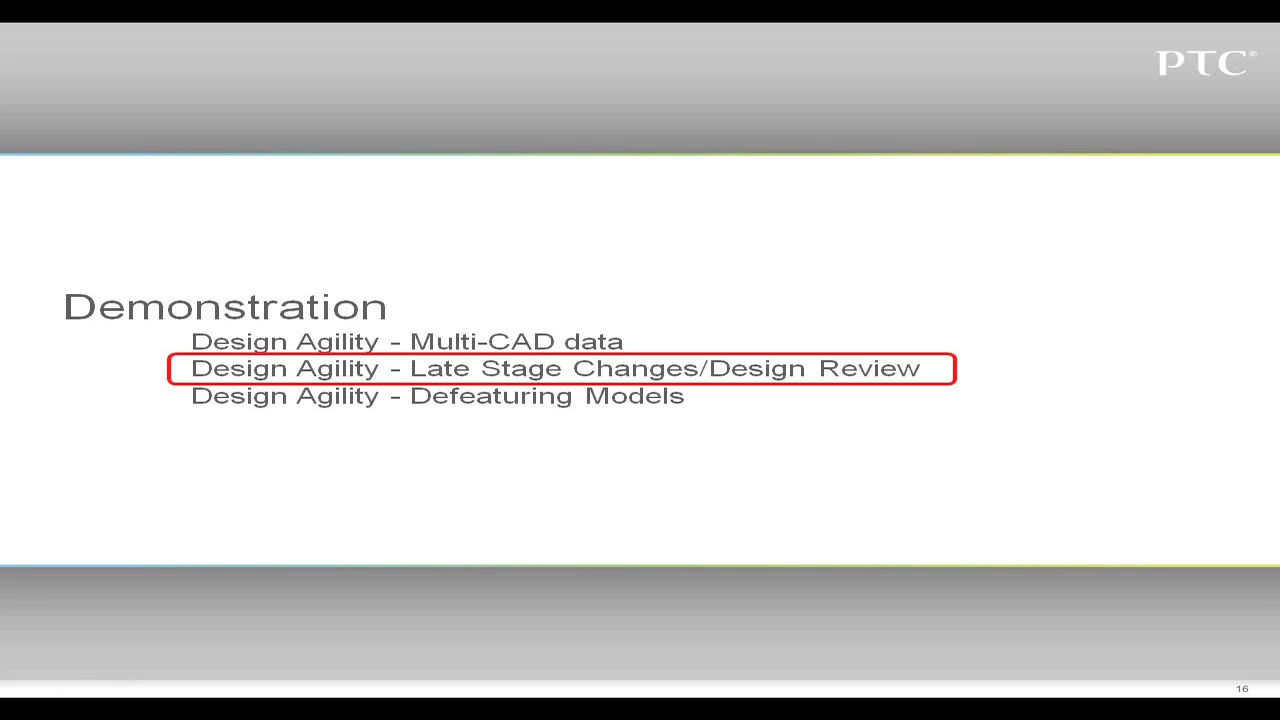
key("Right")
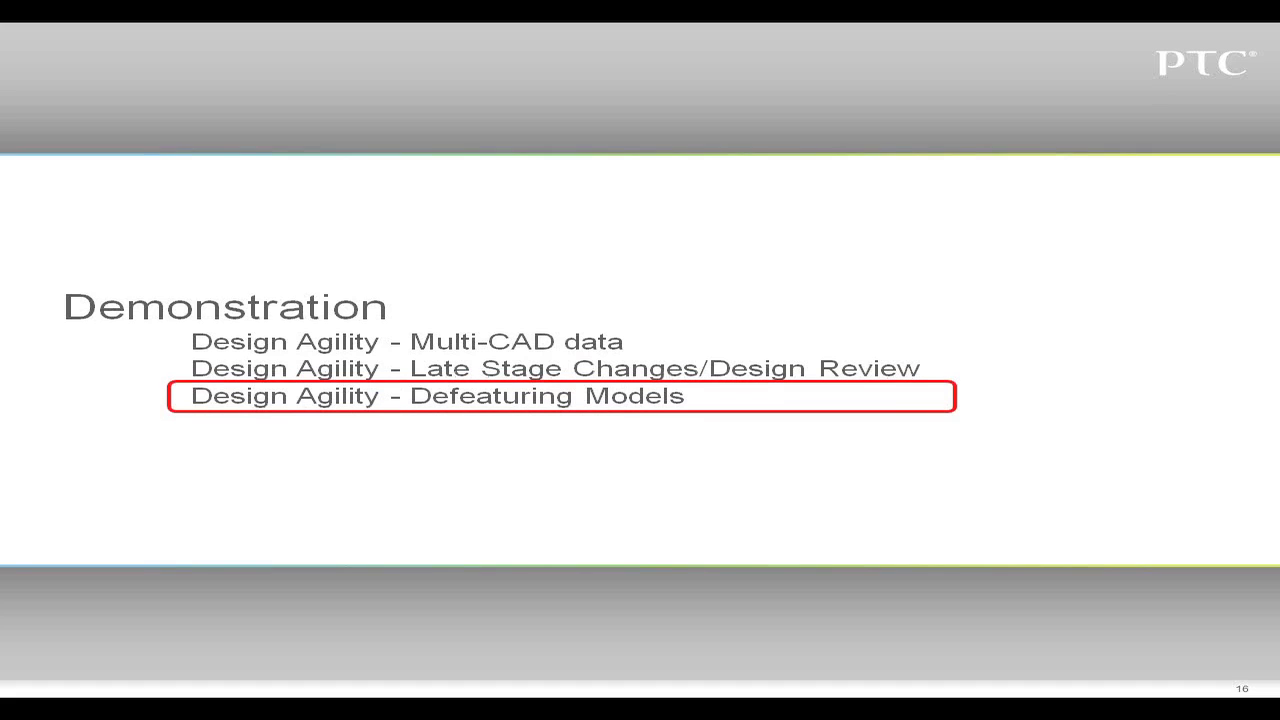
key("alt+Tab")
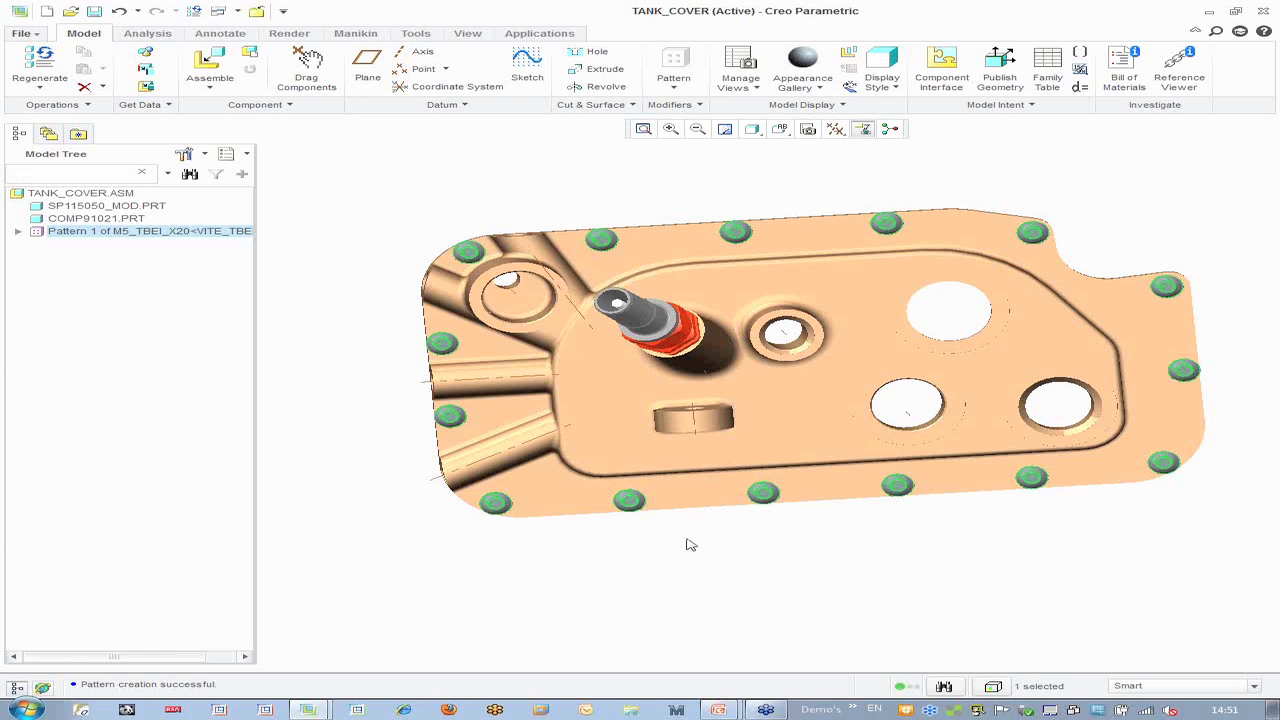
Open the cover part SP115050_MOD from the assembly in its own window, focusing on the mounting holes along the near edge
right_click(680, 457)
left_click(706, 229)
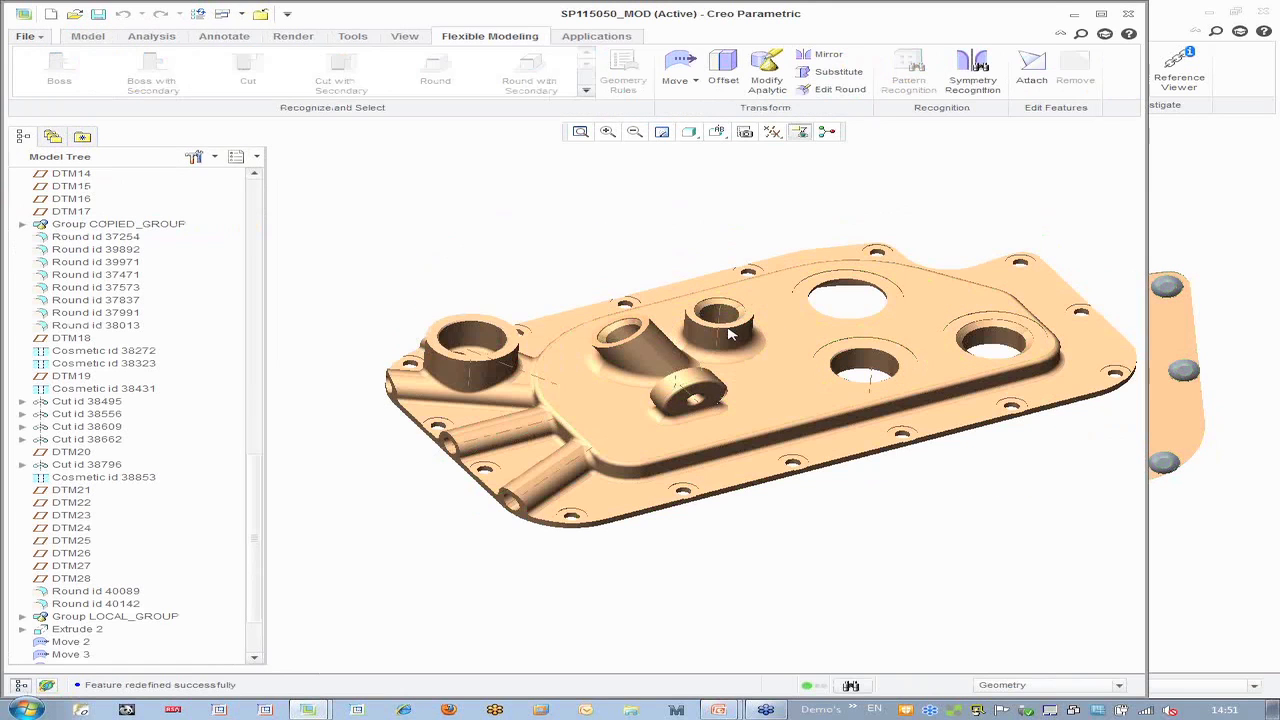
scroll(780, 411, "down", 3)
scroll(804, 659, "up", 2)
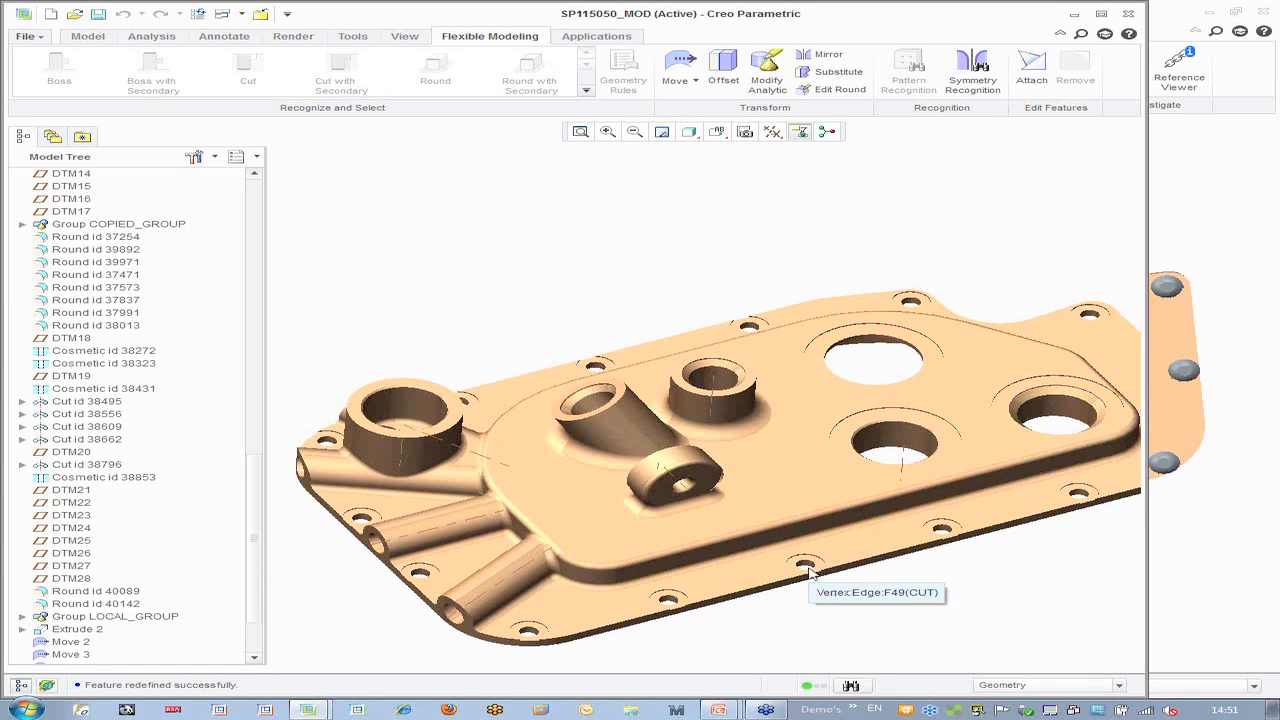
scroll(808, 570, "down", 2)
scroll(808, 570, "down", 2)
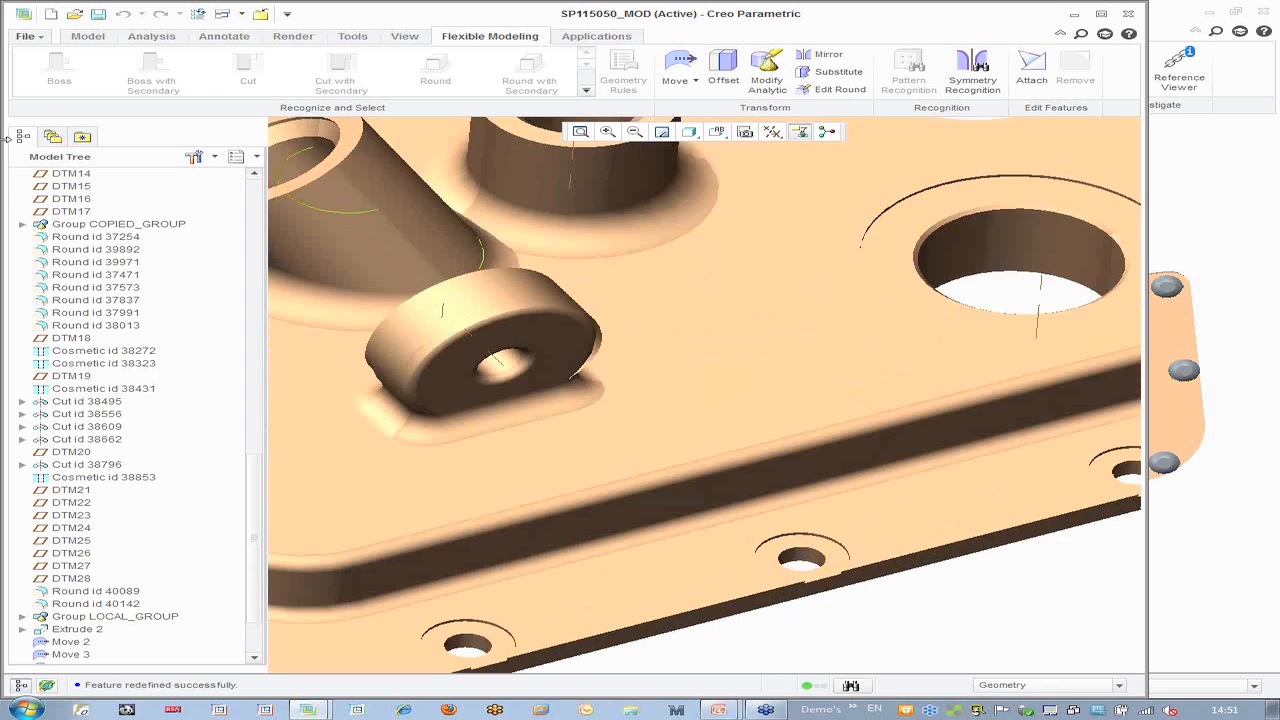
Try to delete the cut feature that forms the mounting holes along the near edge of the flange
left_click(87, 37)
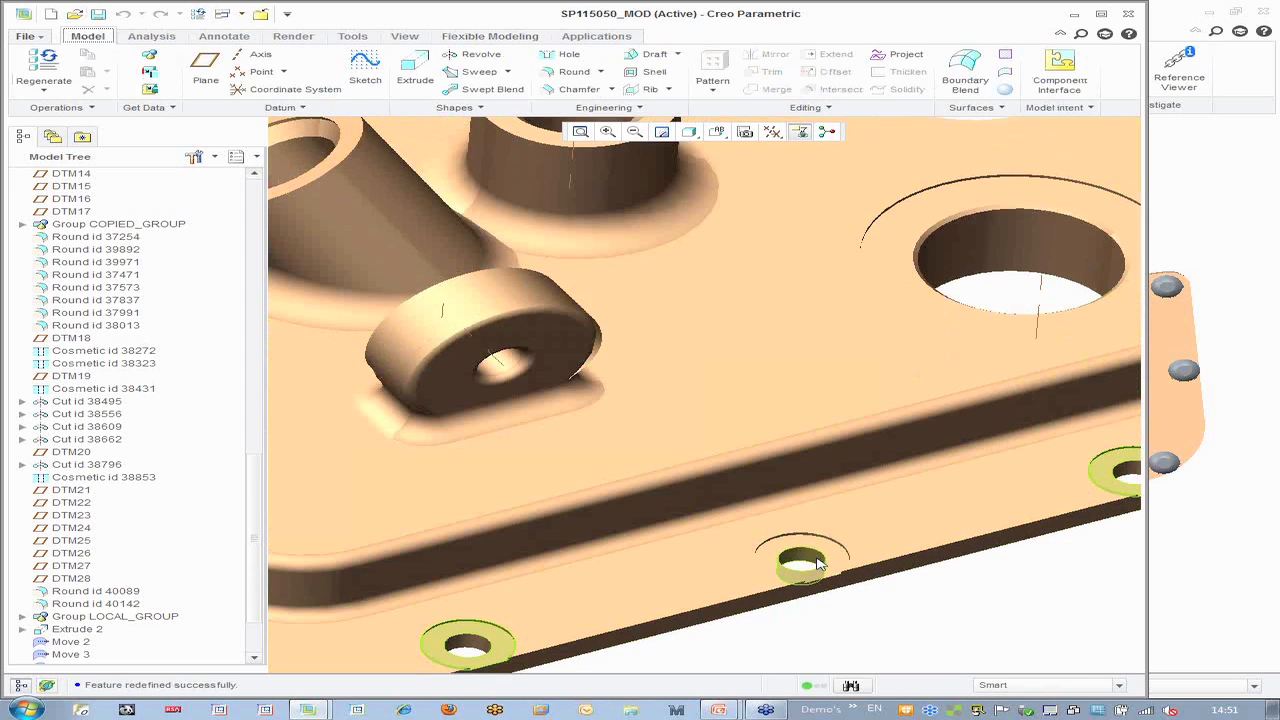
left_click(816, 563)
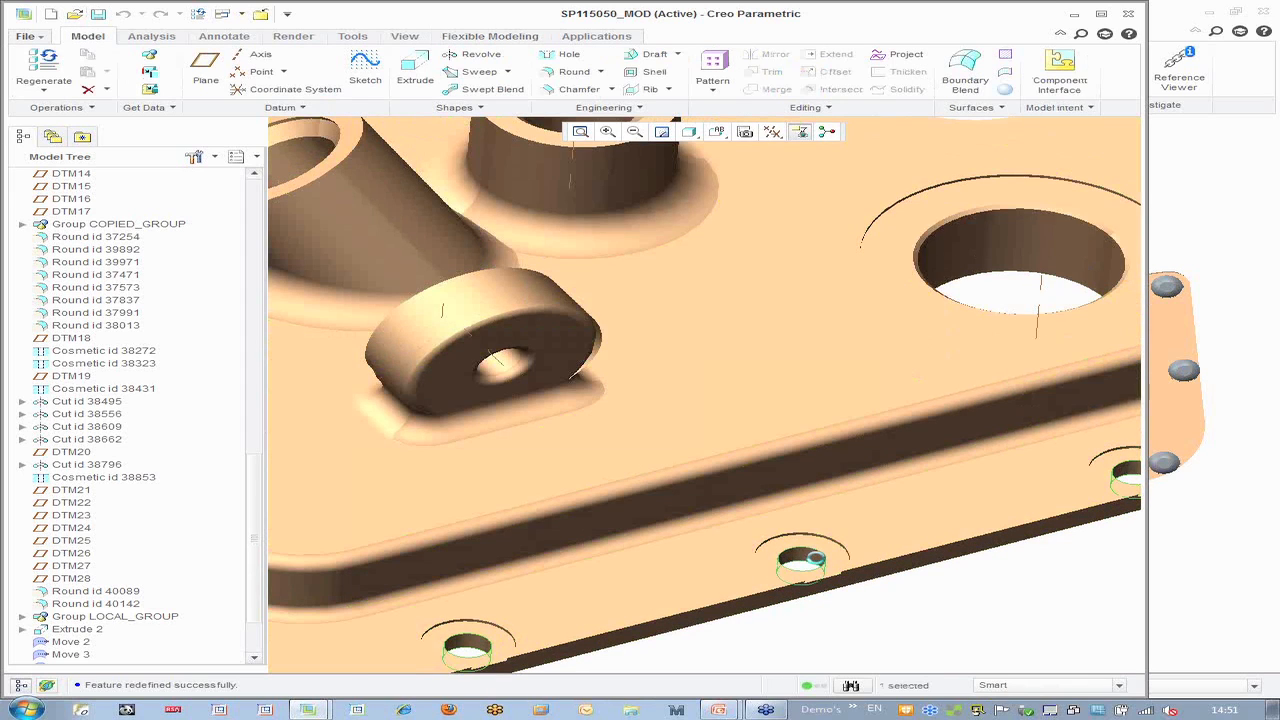
key("Delete")
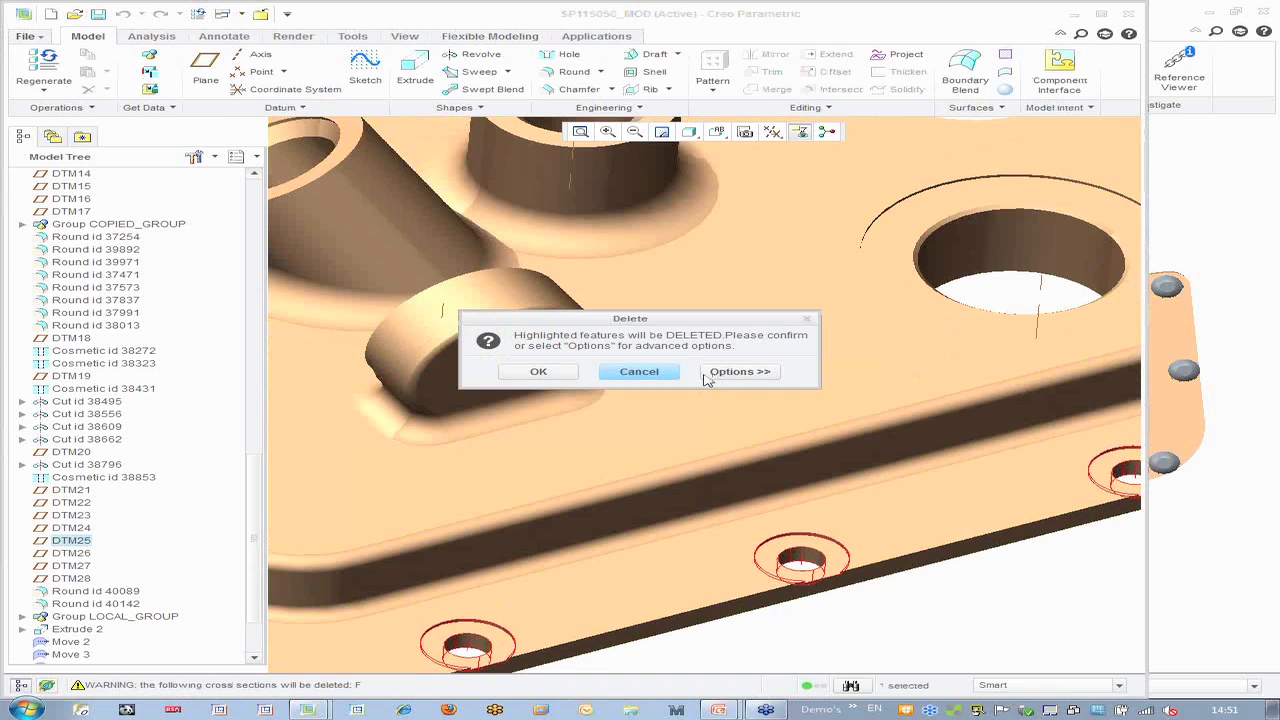
left_click(638, 371)
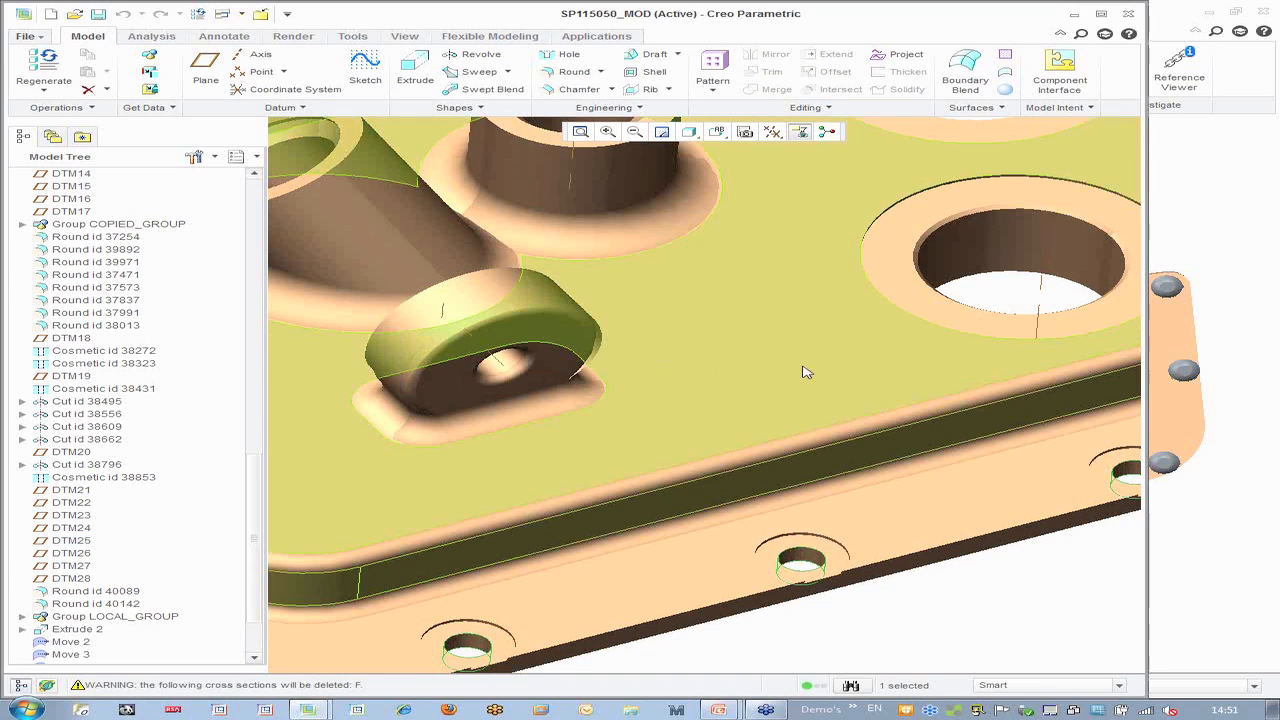
scroll(805, 372, "down", 3)
scroll(808, 374, "down", 4)
left_click(840, 240)
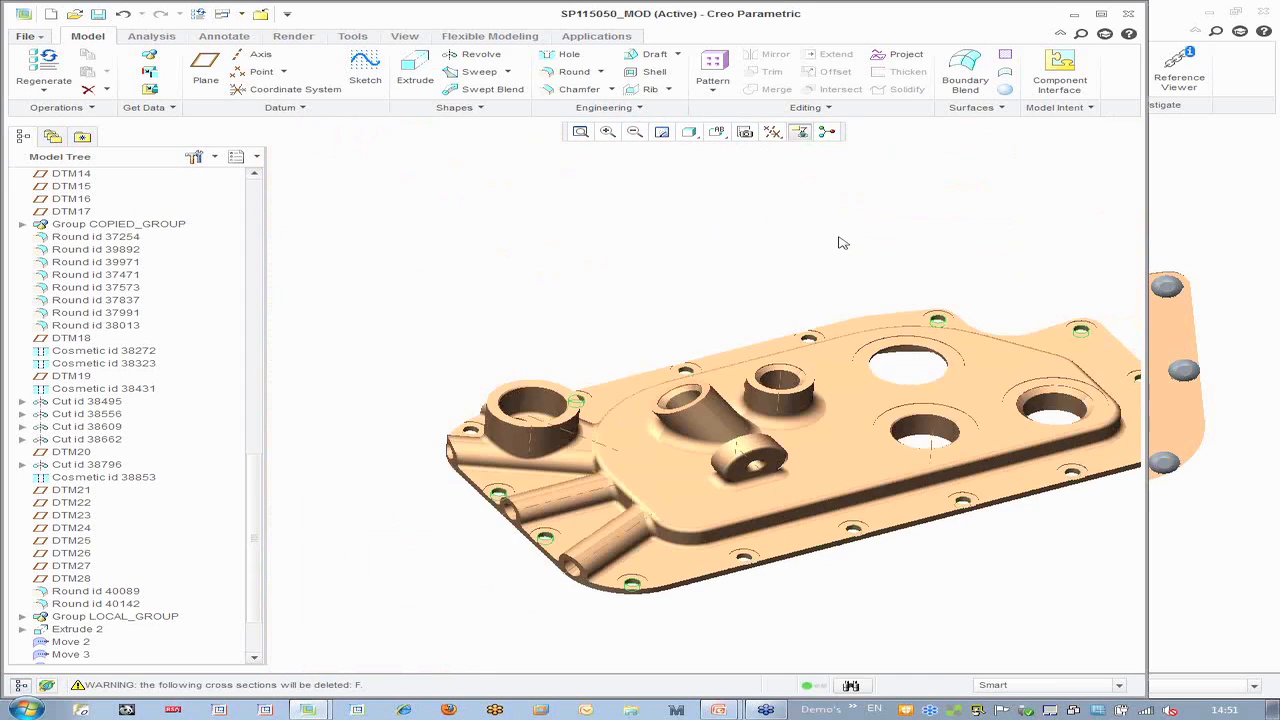
Remove all mounting holes from the cover by extending the corner hole's cylinder selection with the Equal radius geometry rule
middle_click_drag(840, 240, 728, 424)
scroll(526, 558, "down", 2)
scroll(580, 532, "up", 2)
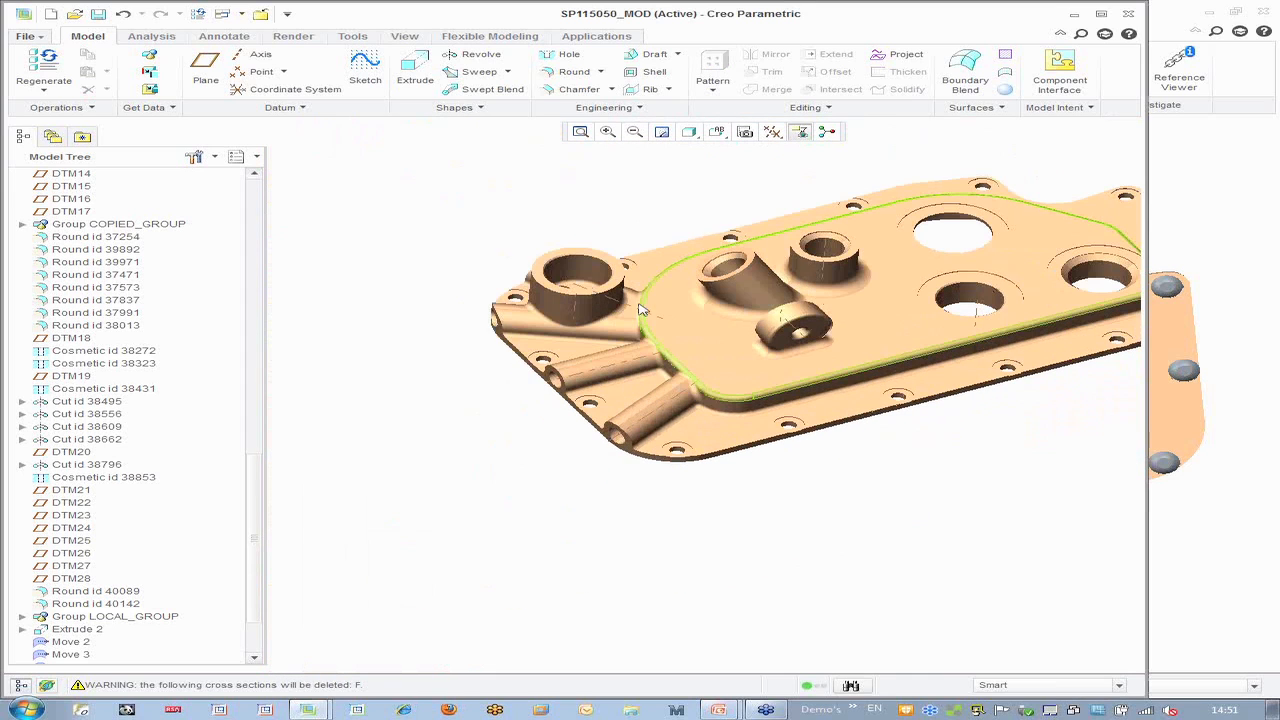
left_click(510, 40)
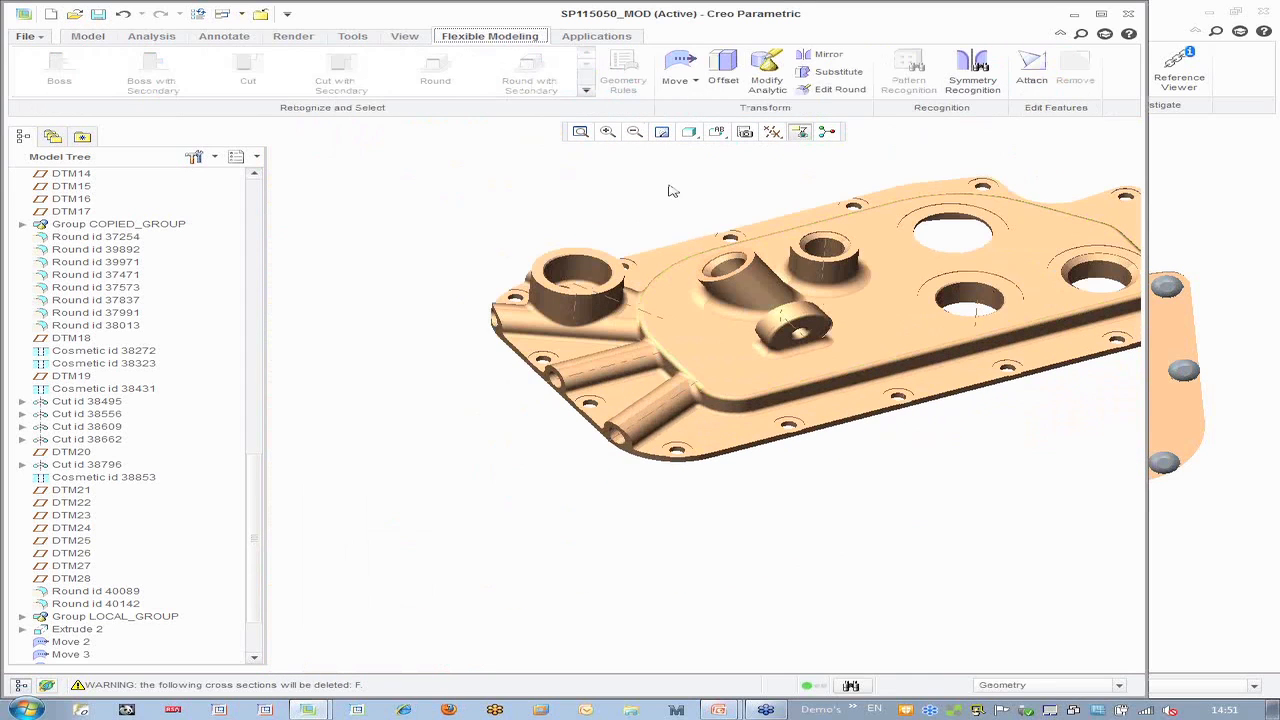
scroll(695, 478, "up", 6)
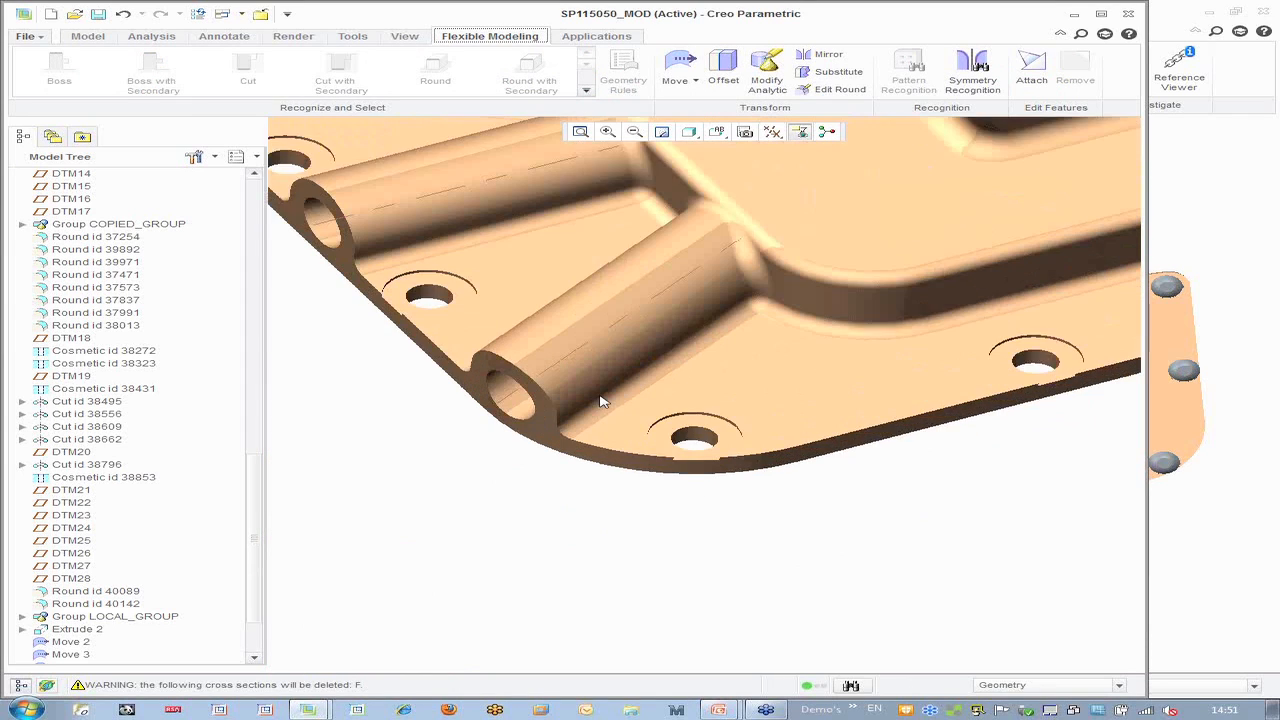
left_click(740, 453)
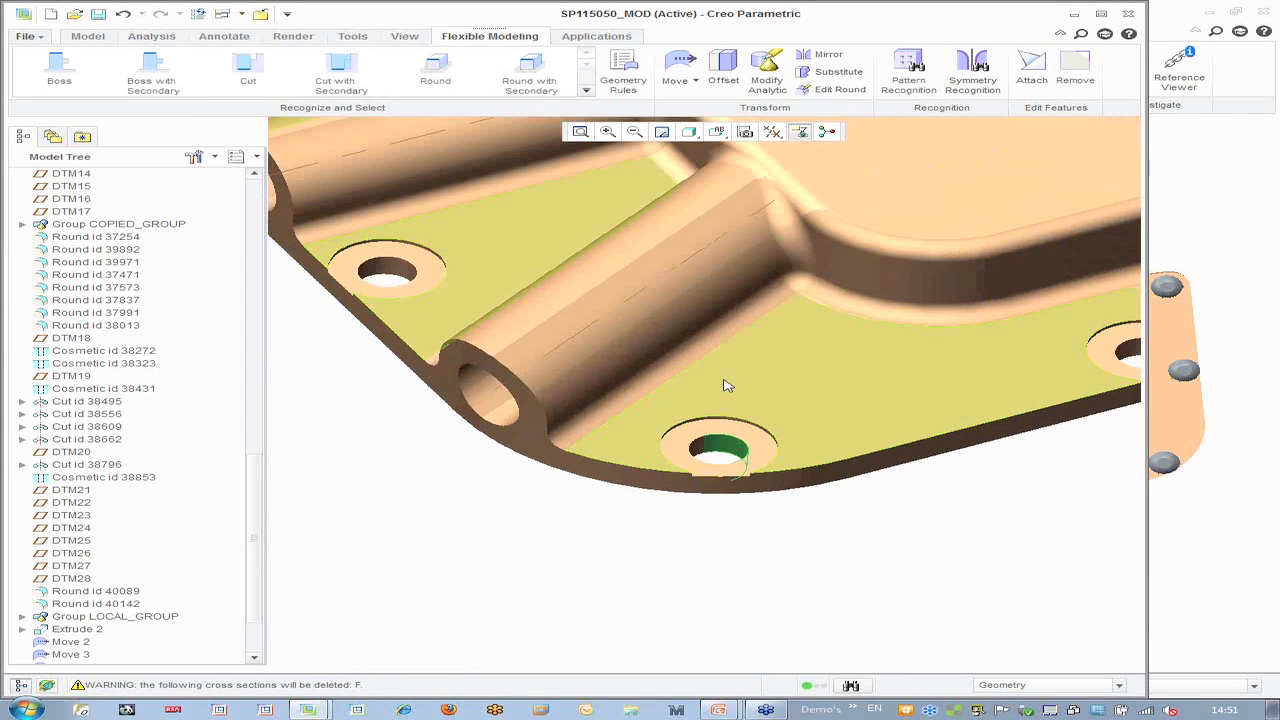
left_click(623, 75)
left_click(697, 94)
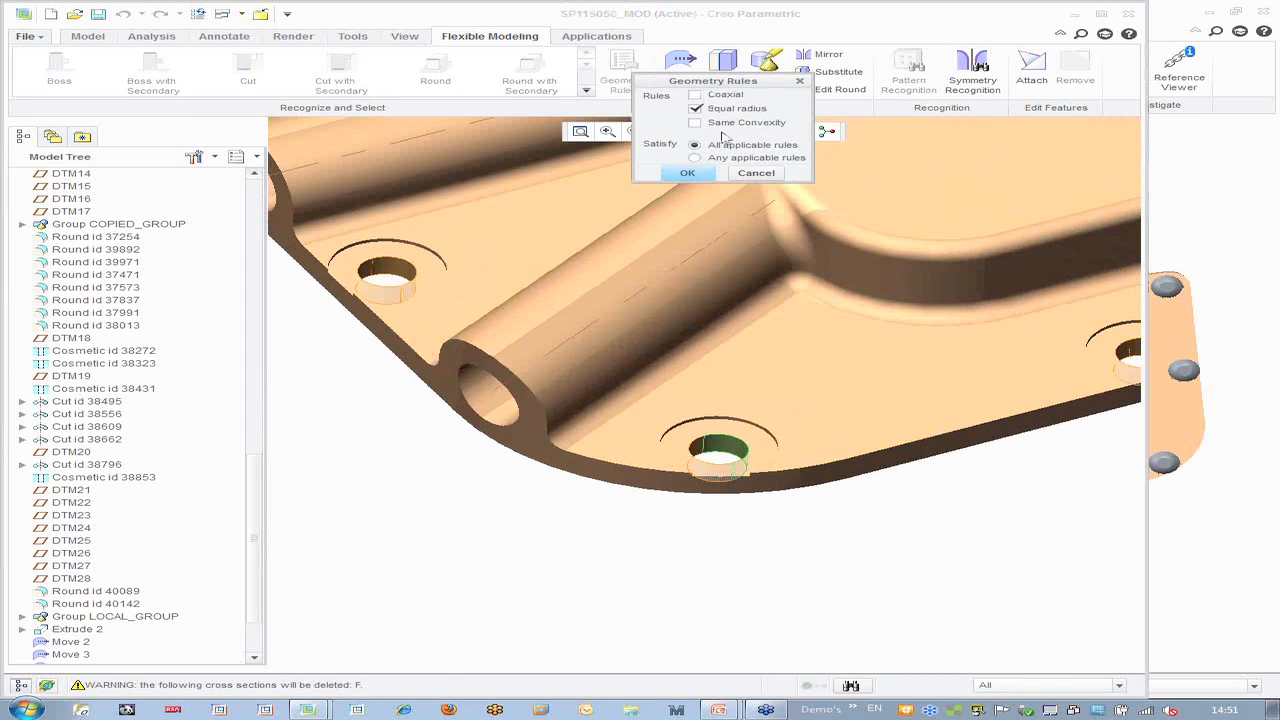
left_click(688, 174)
scroll(558, 512, "down", 8)
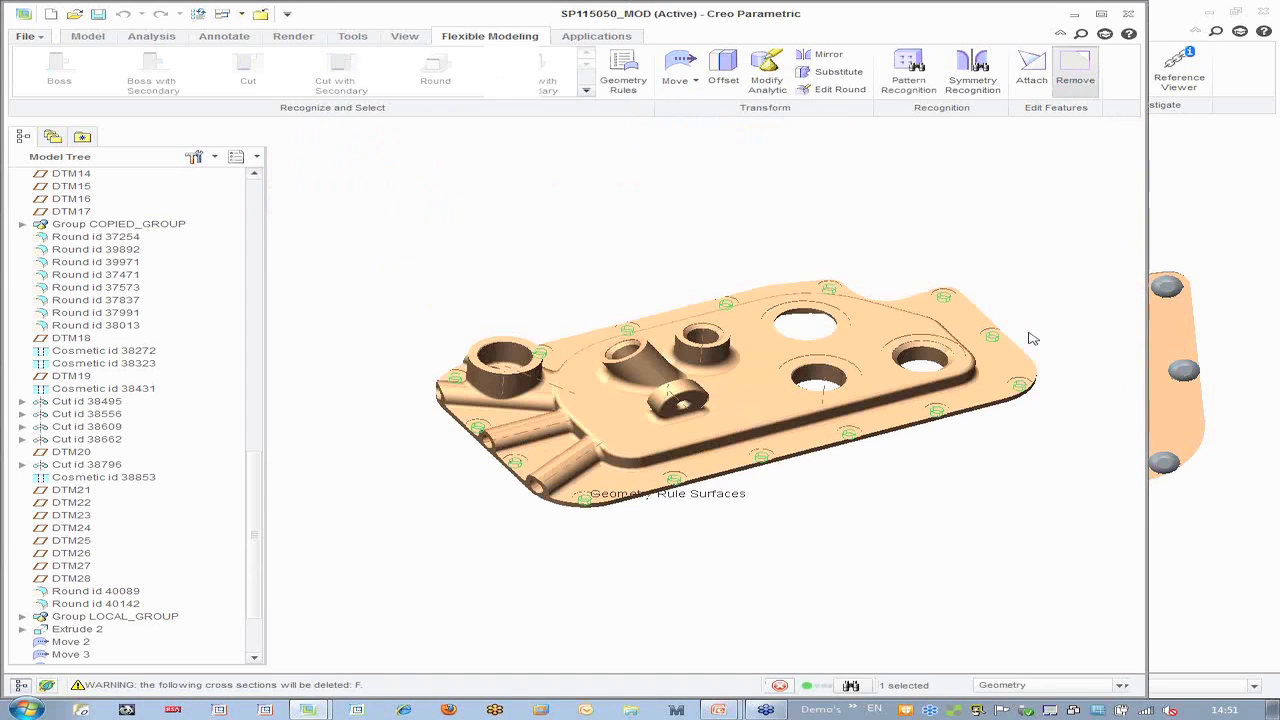
left_click(1075, 68)
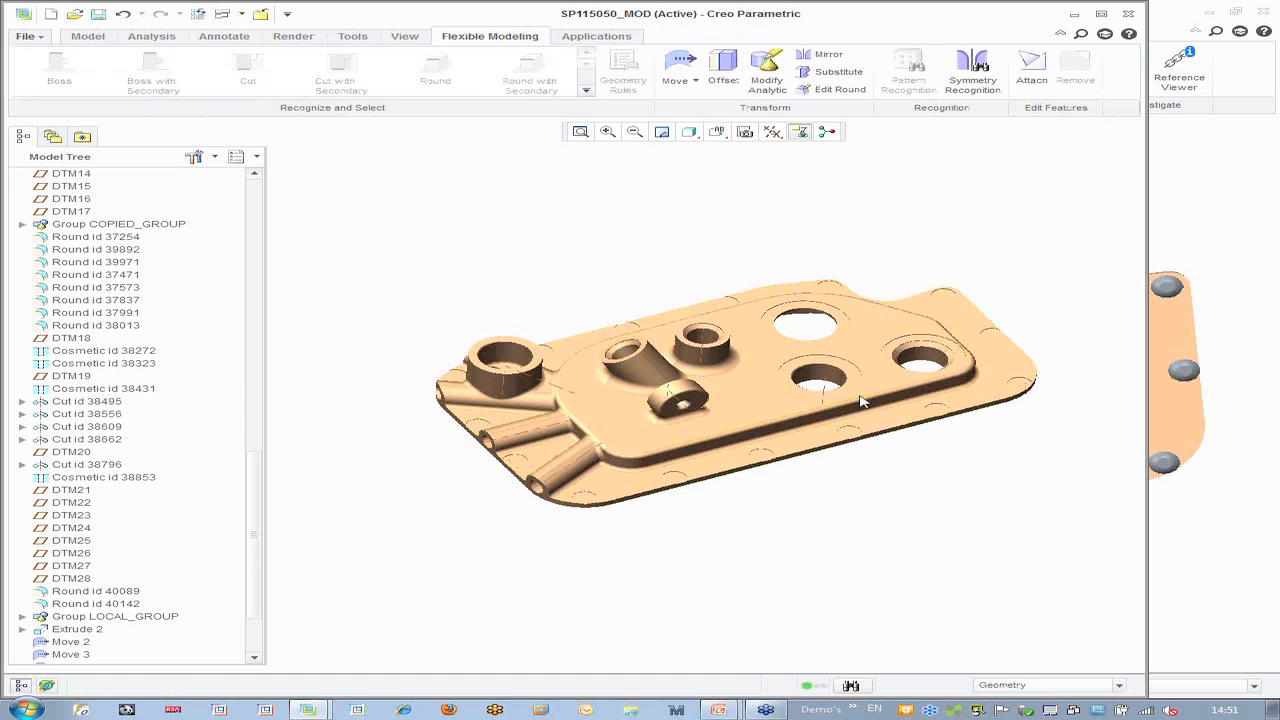
Remove the small round boss by selecting its outer cylinder with only the Coaxial geometry rule, plus its top and underside faces
scroll(830, 305, "up", 3)
mouse_move(830, 305)
middle_mouse_down()
mouse_move(806, 380)
mouse_move(803, 366)
mouse_move(830, 452)
mouse_move(752, 465)
mouse_move(731, 410)
middle_mouse_up()
scroll(731, 410, "up", 2)
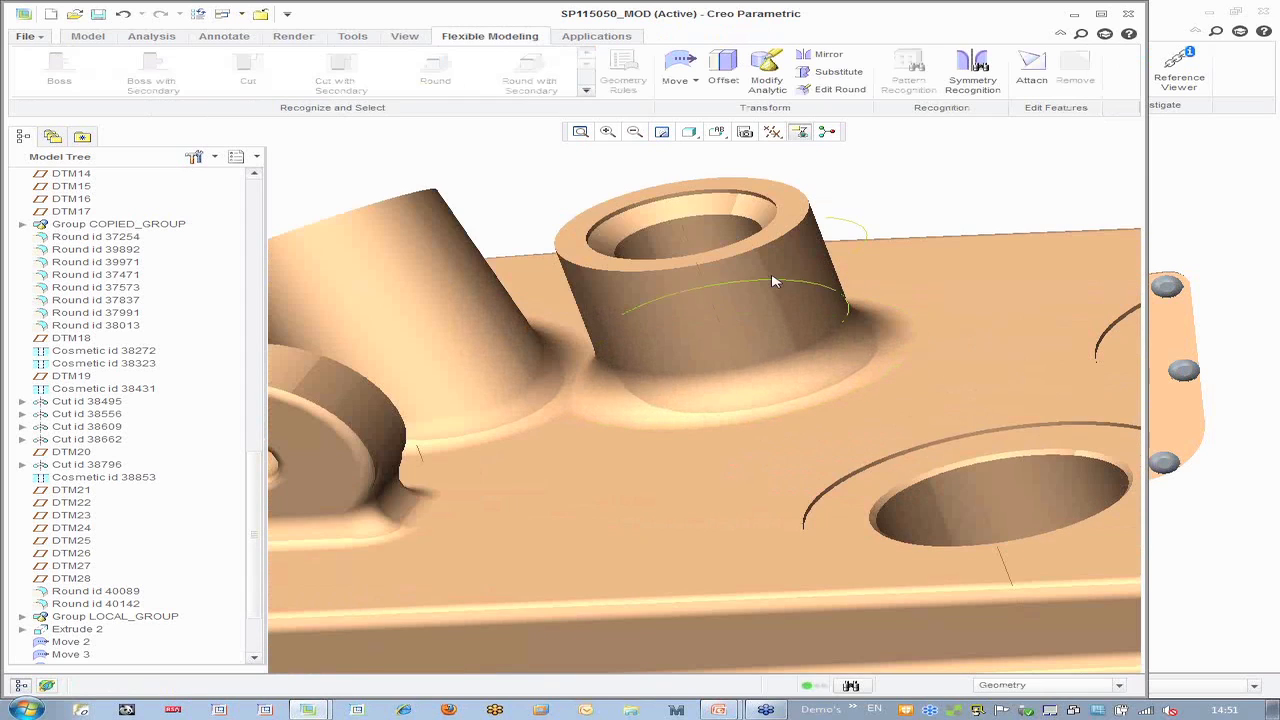
left_click(792, 251)
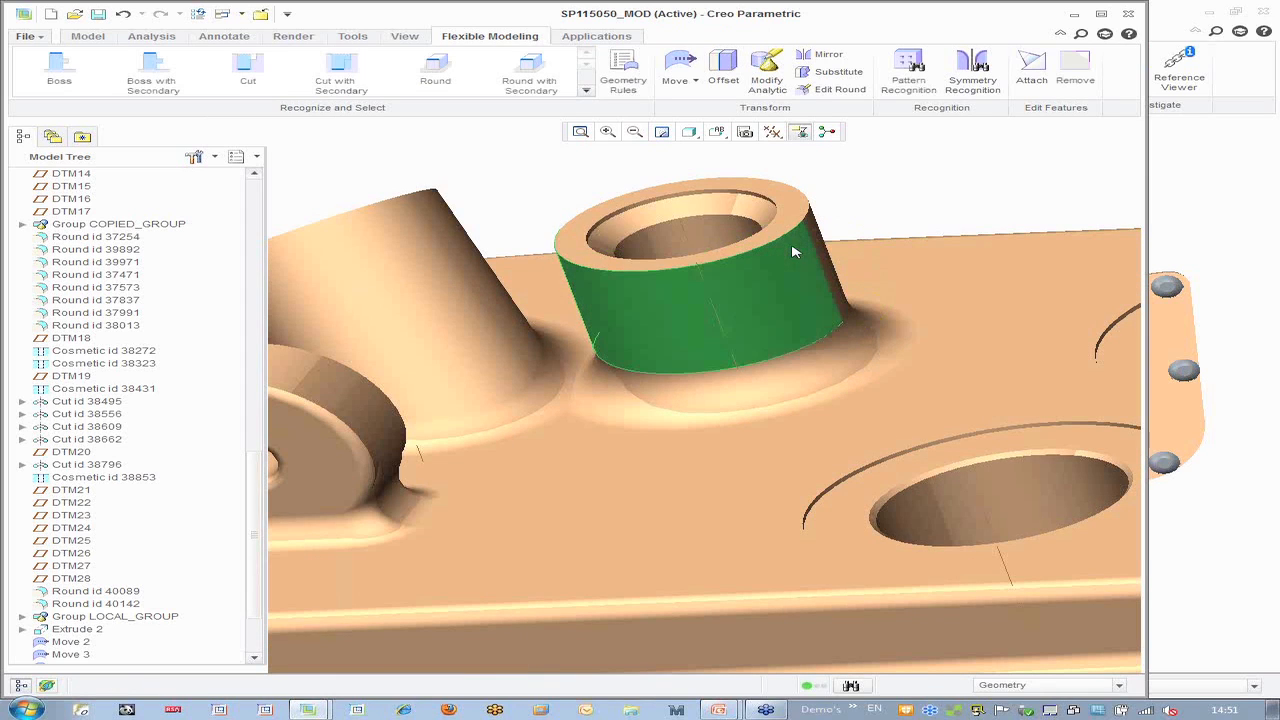
left_click(646, 85)
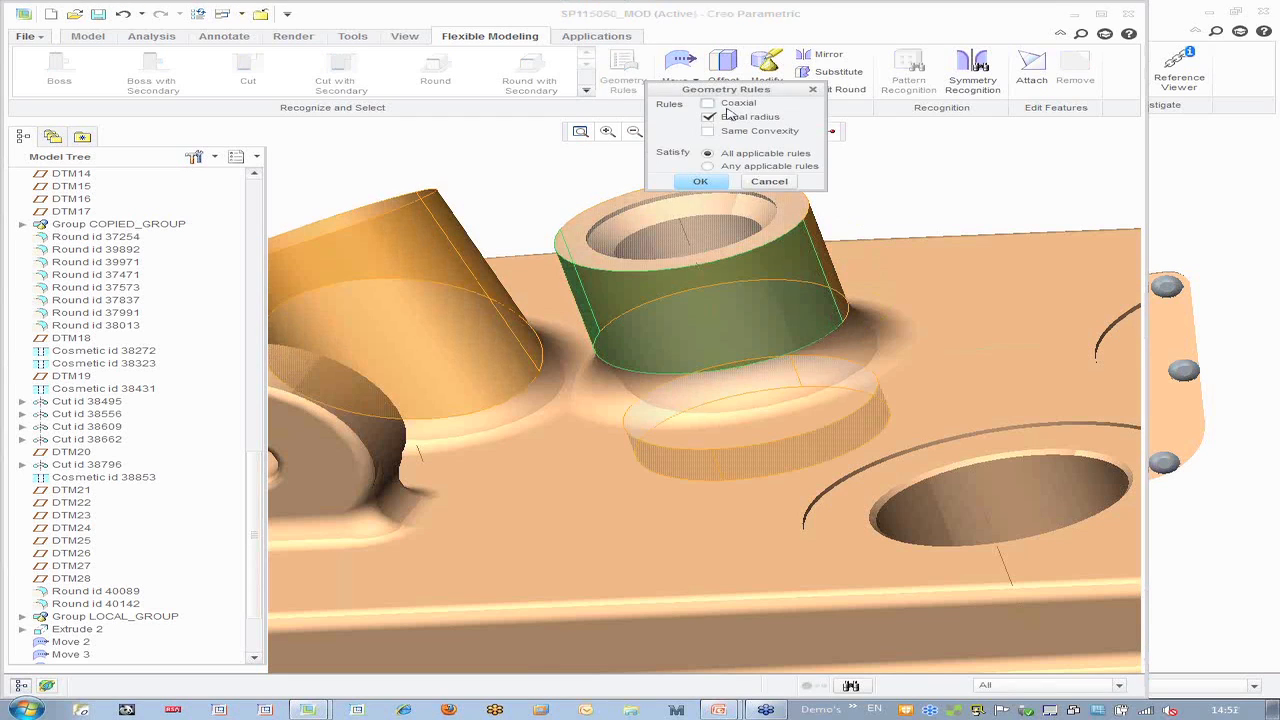
left_click(708, 103)
left_click(708, 117)
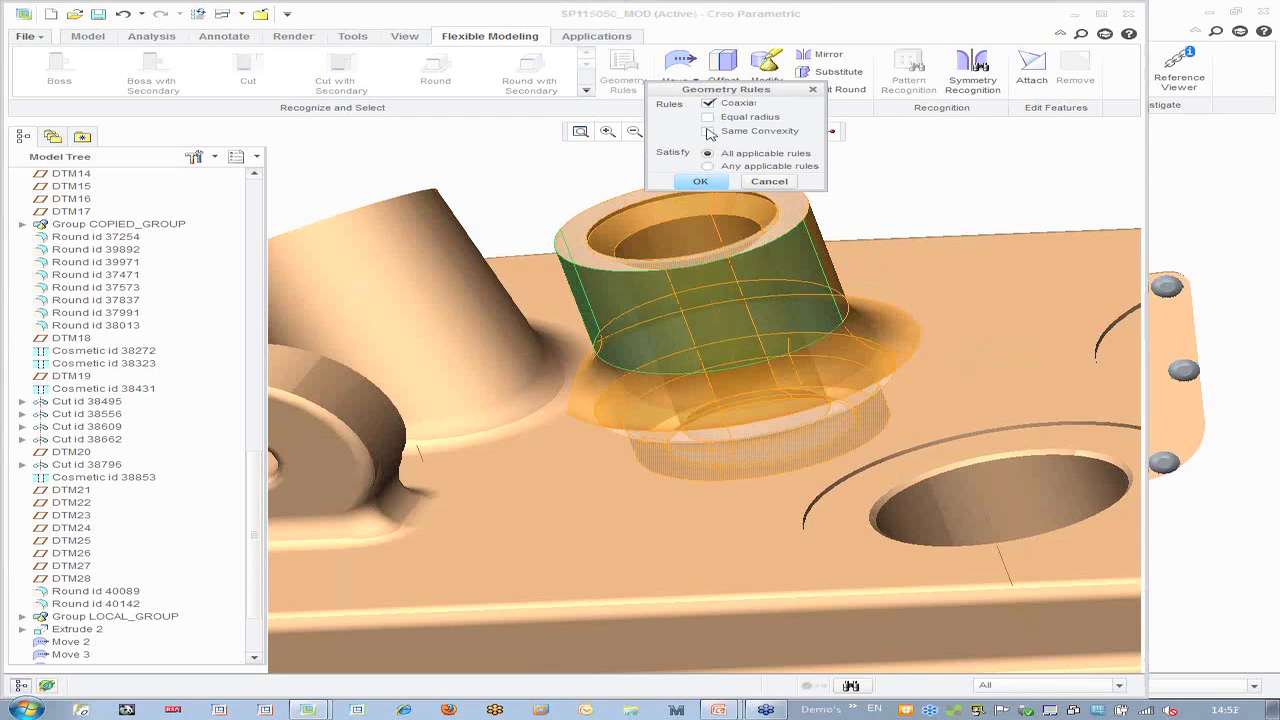
left_click(701, 182)
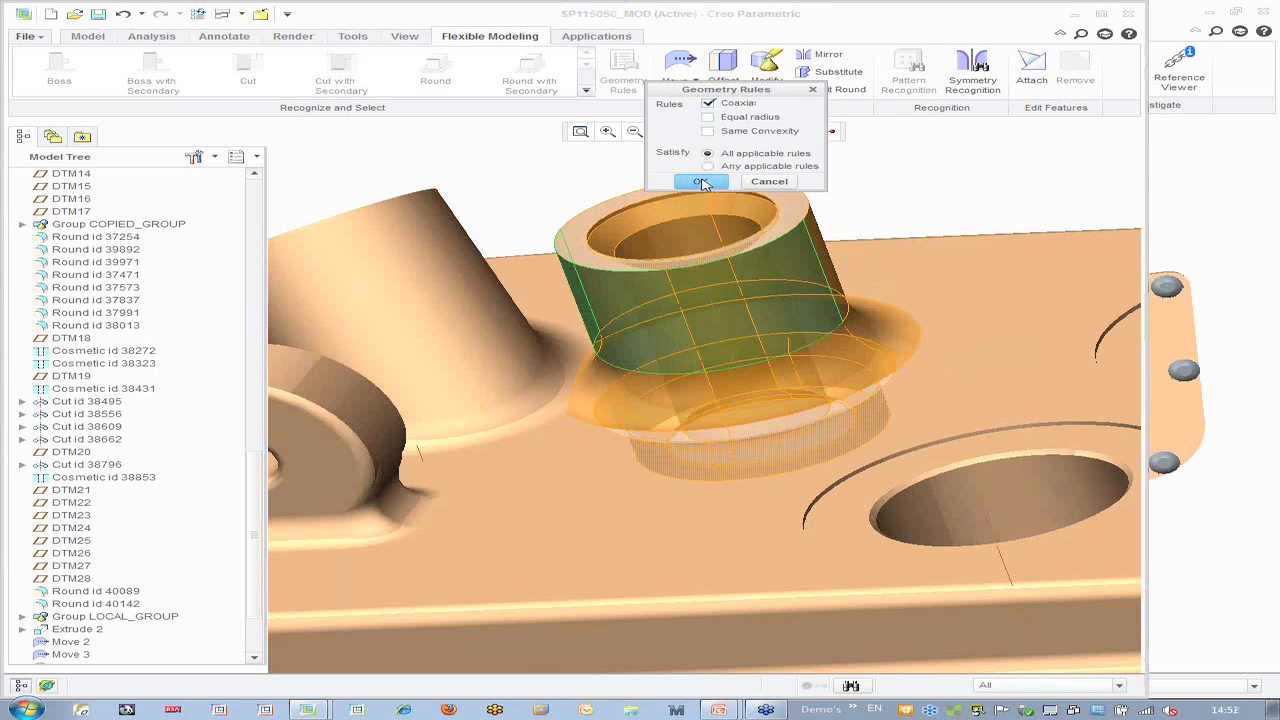
left_click(794, 217, "ctrl")
middle_click_drag(786, 243, 893, 500)
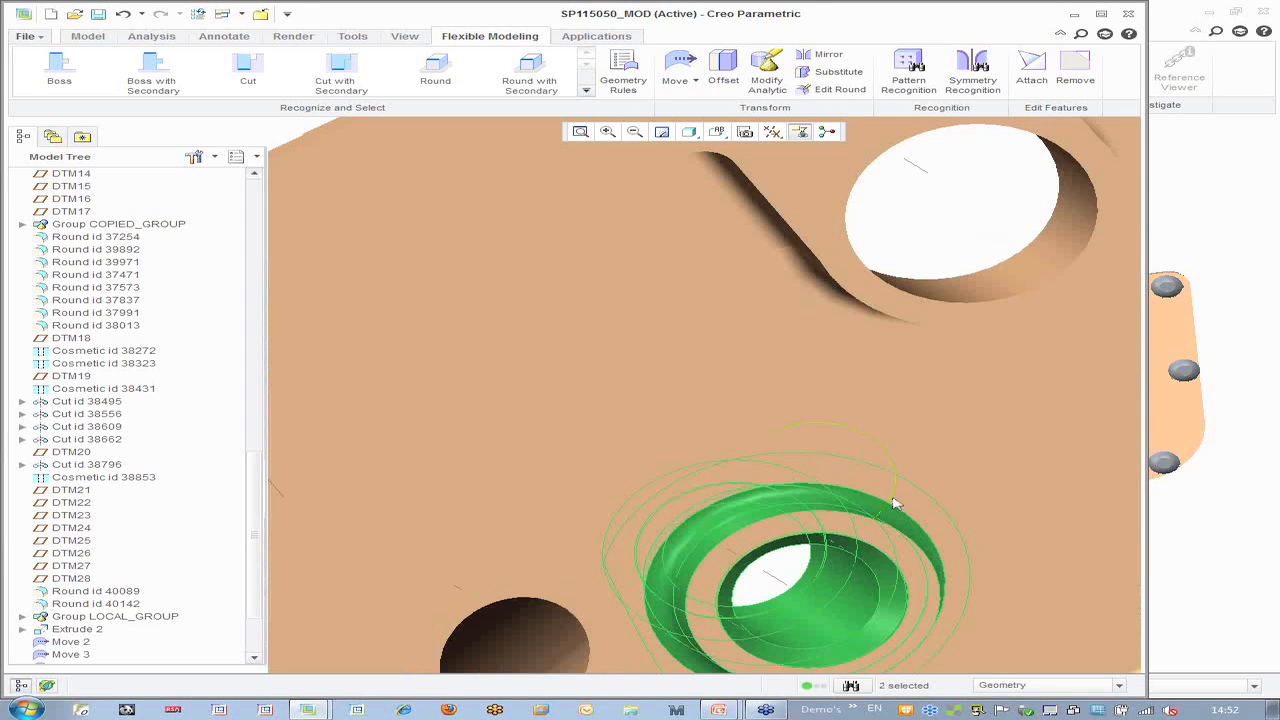
left_click(921, 597, "ctrl")
middle_click_drag(791, 408, 790, 122)
left_click(1085, 70)
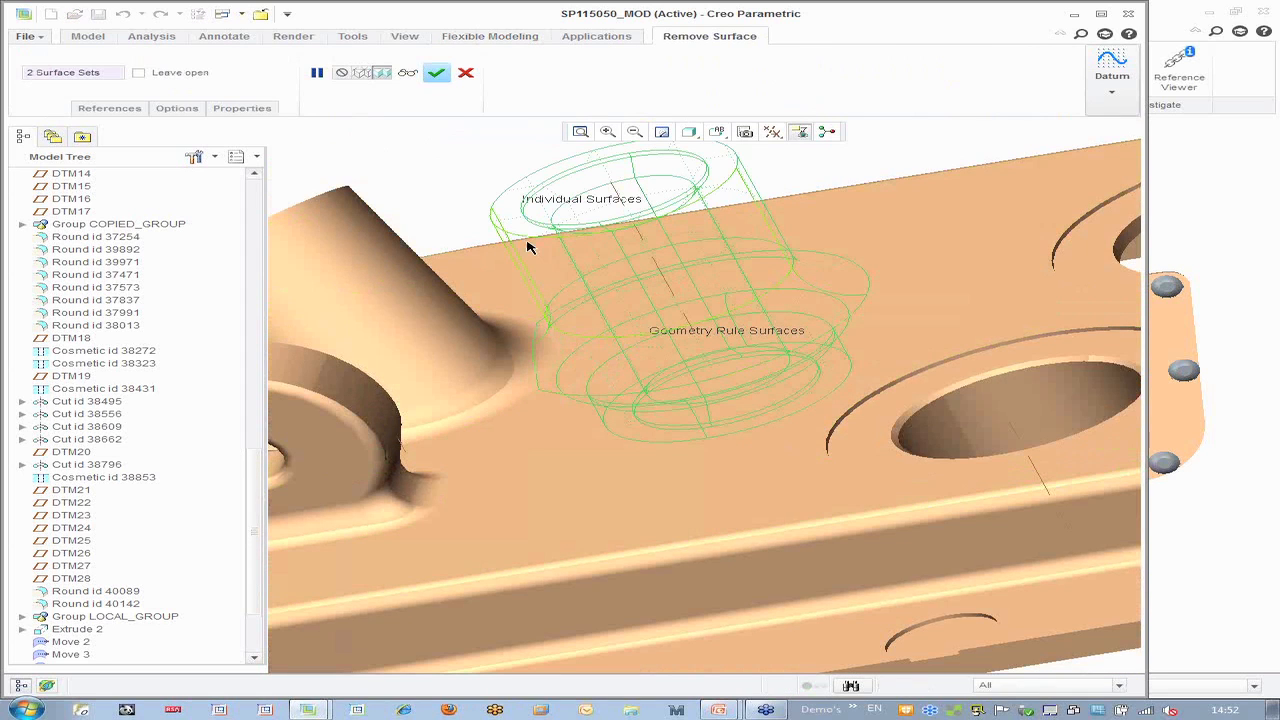
middle_click(478, 213)
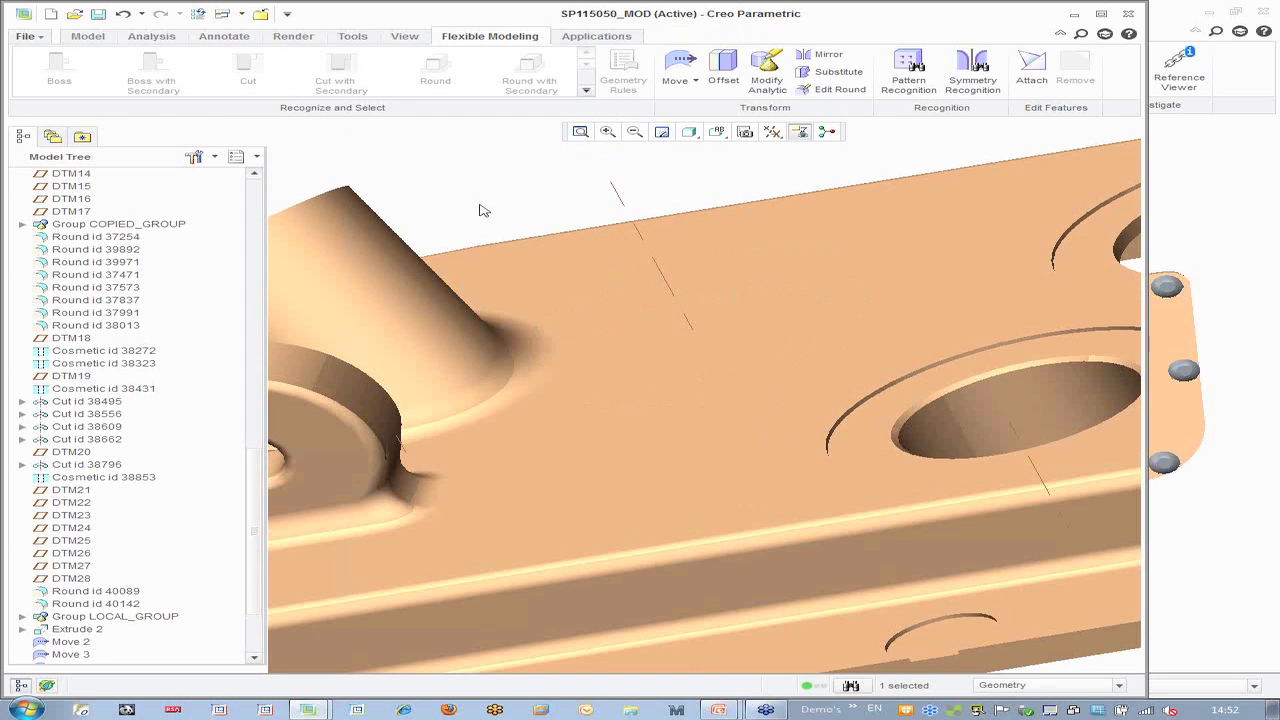
left_click(480, 210)
Examine the Remove features at the end of the model tree and the simplified cover from several angles
left_click_drag(253, 587, 254, 606)
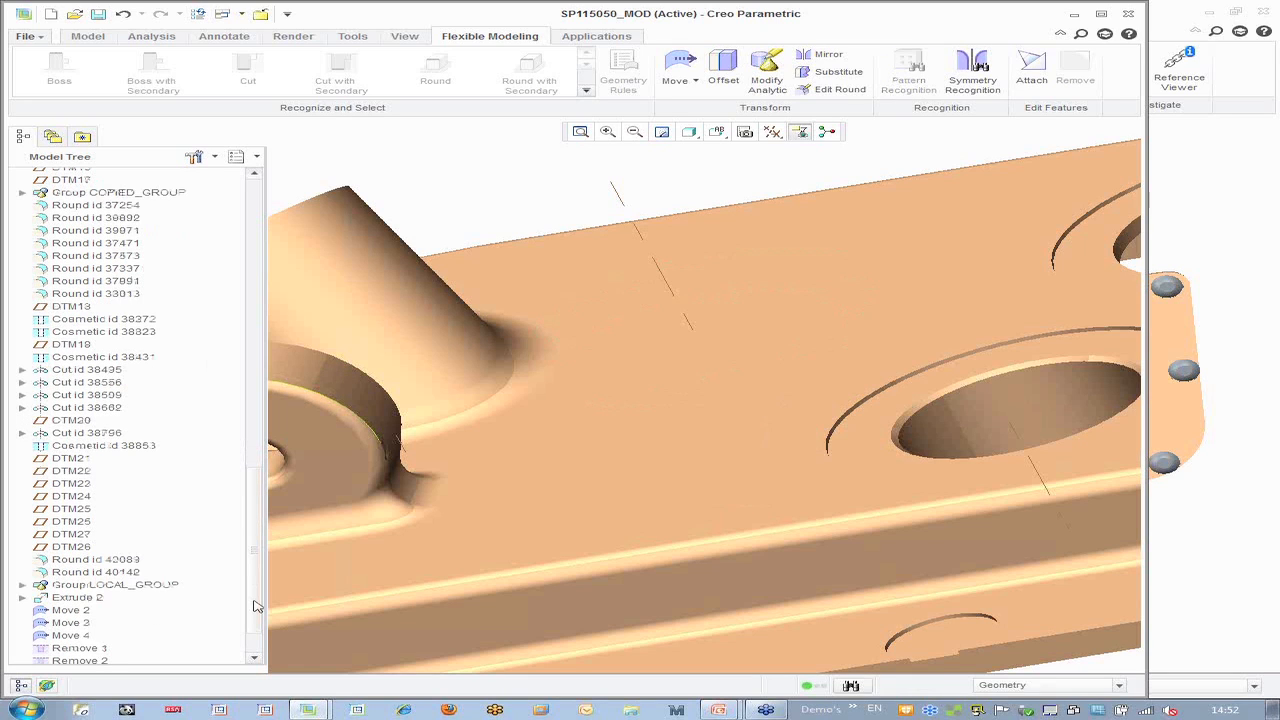
scroll(254, 606, "down", 2)
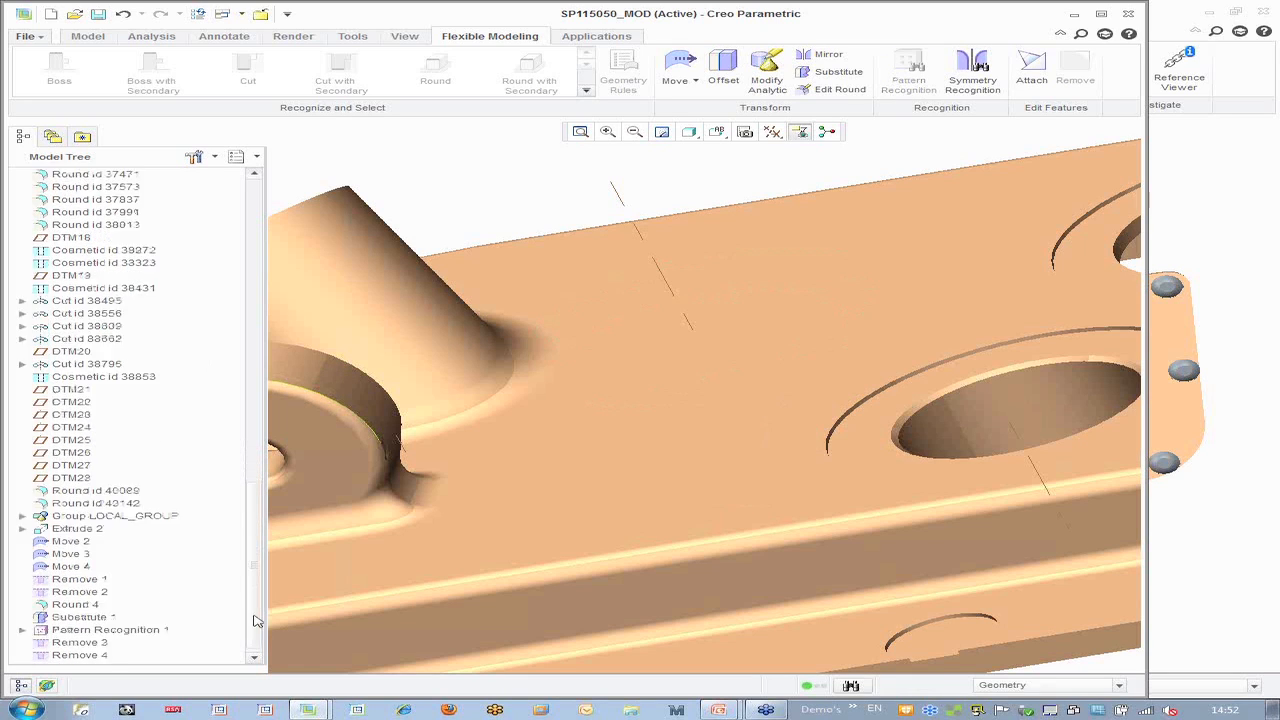
left_click(80, 632)
left_click(557, 228)
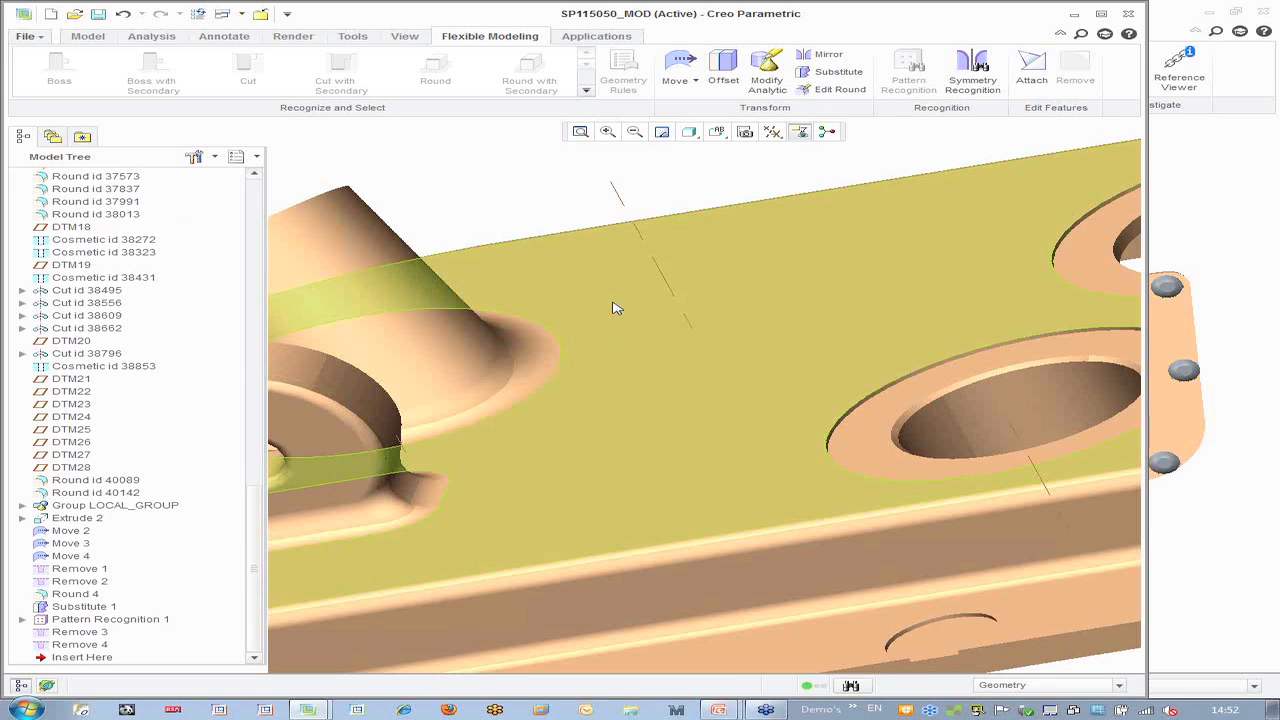
scroll(614, 306, "down", 4)
scroll(704, 316, "down", 4)
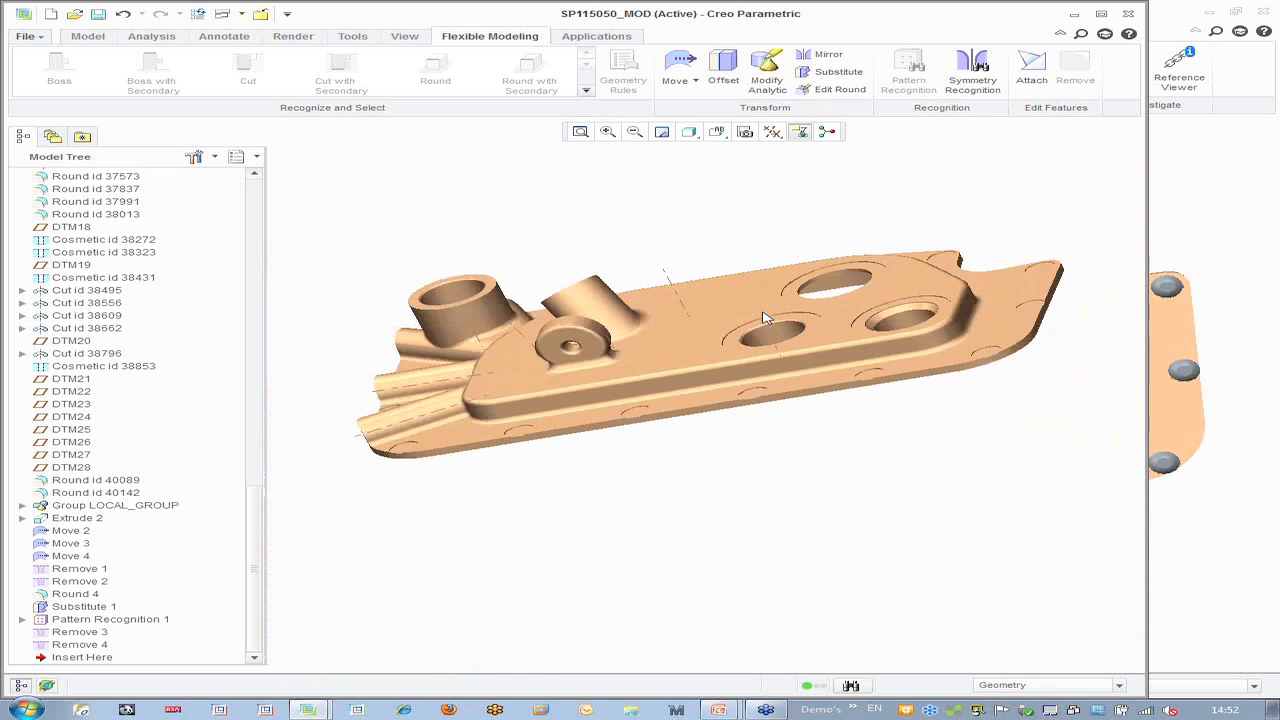
middle_click_drag(630, 330, 621, 298)
middle_click_drag(657, 293, 669, 314)
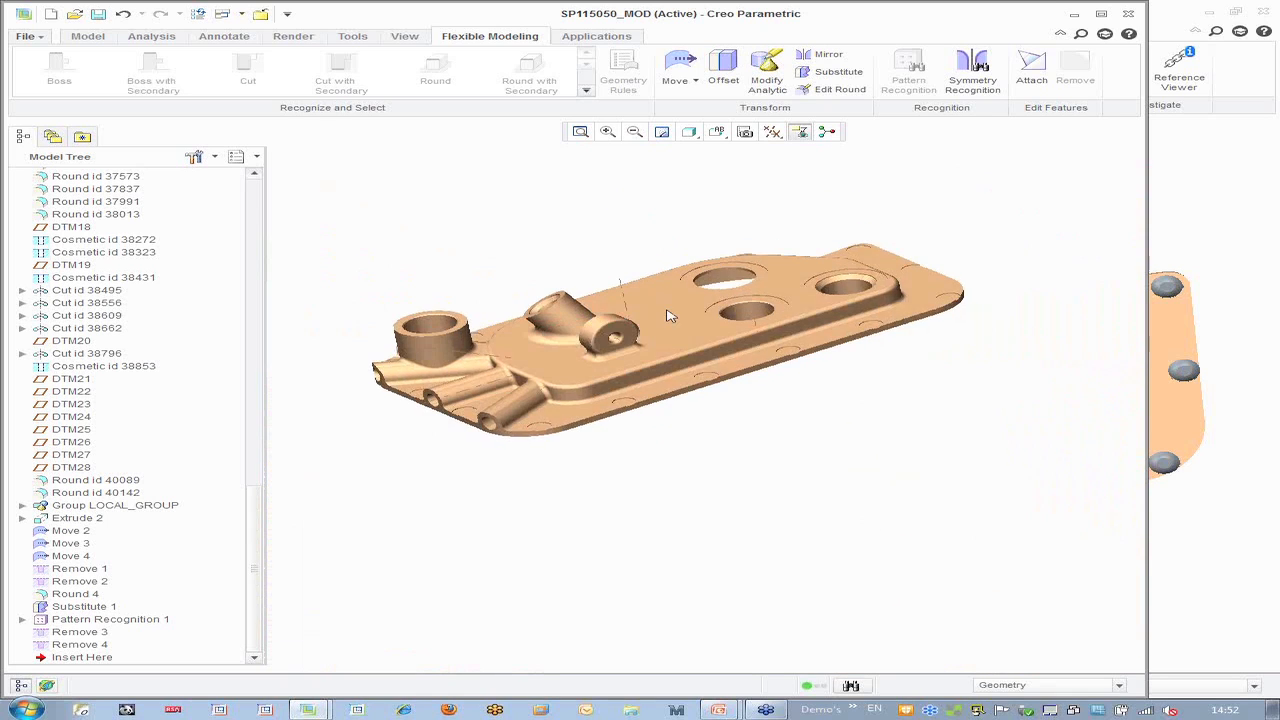
Group the last two Remove features, Remove 3 and Remove 4, in the model tree
scroll(517, 305, "down", 5)
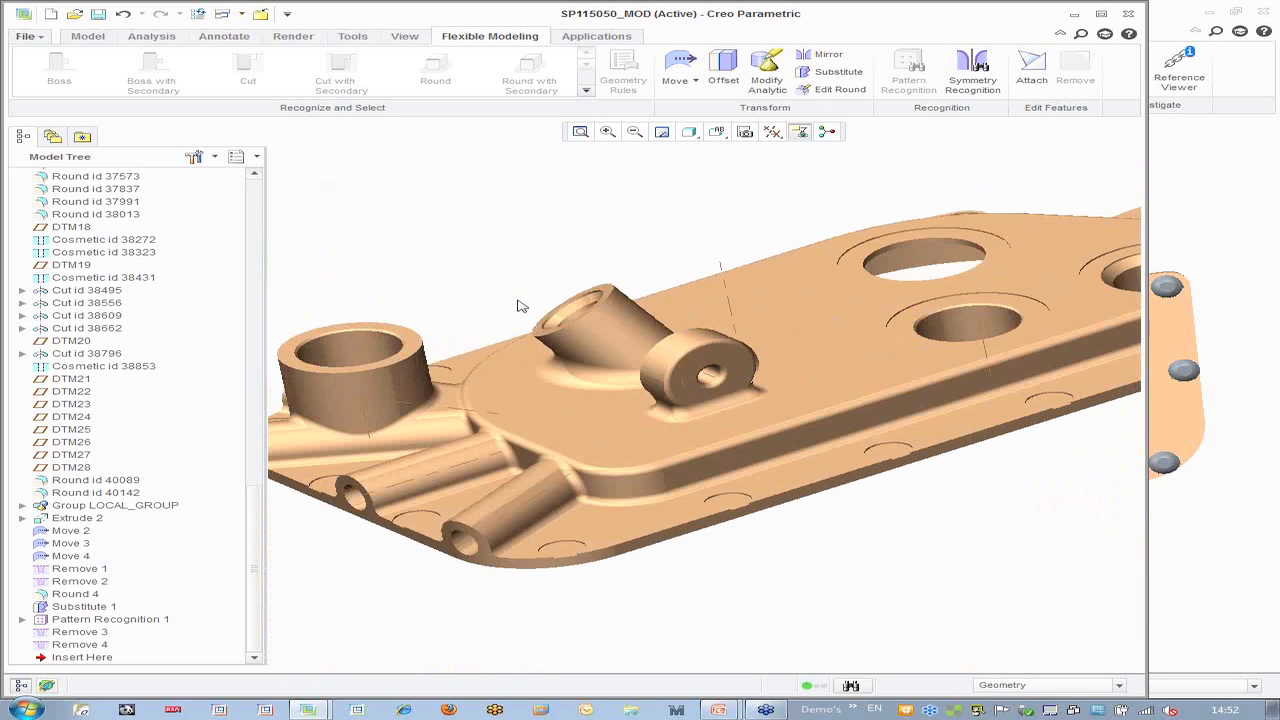
left_click(80, 644)
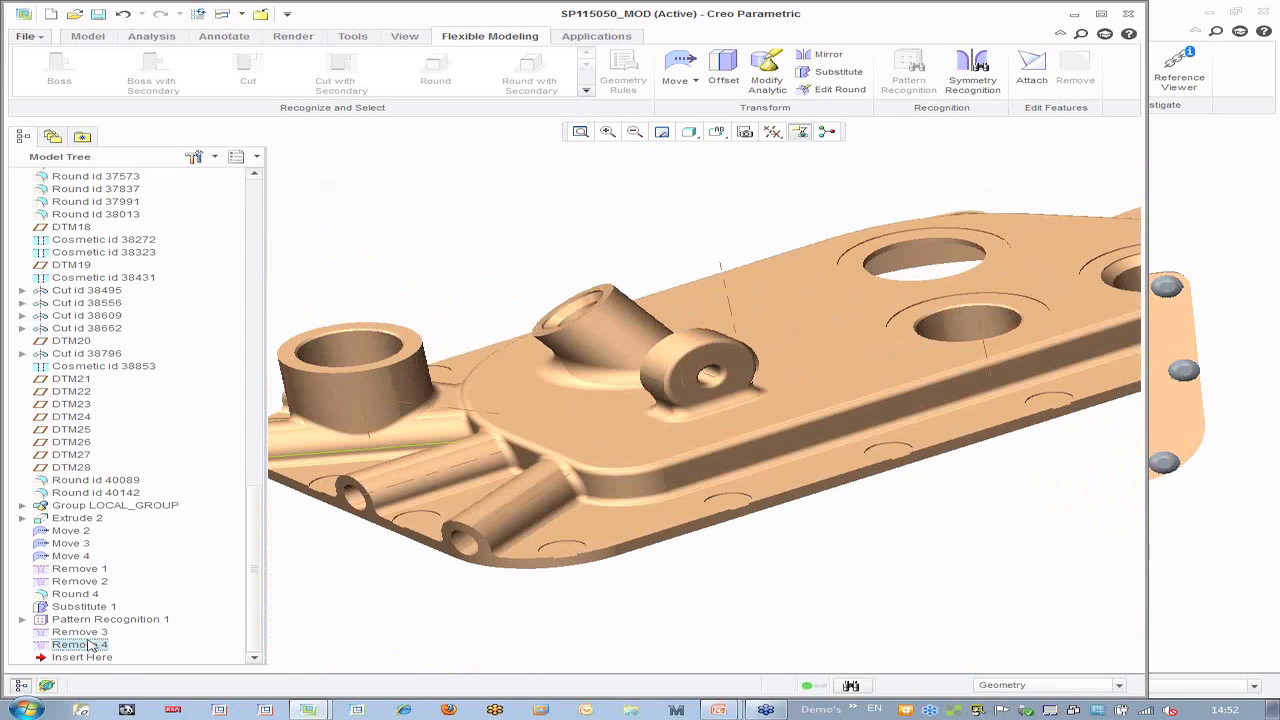
left_click(80, 632, "ctrl")
right_click(85, 632)
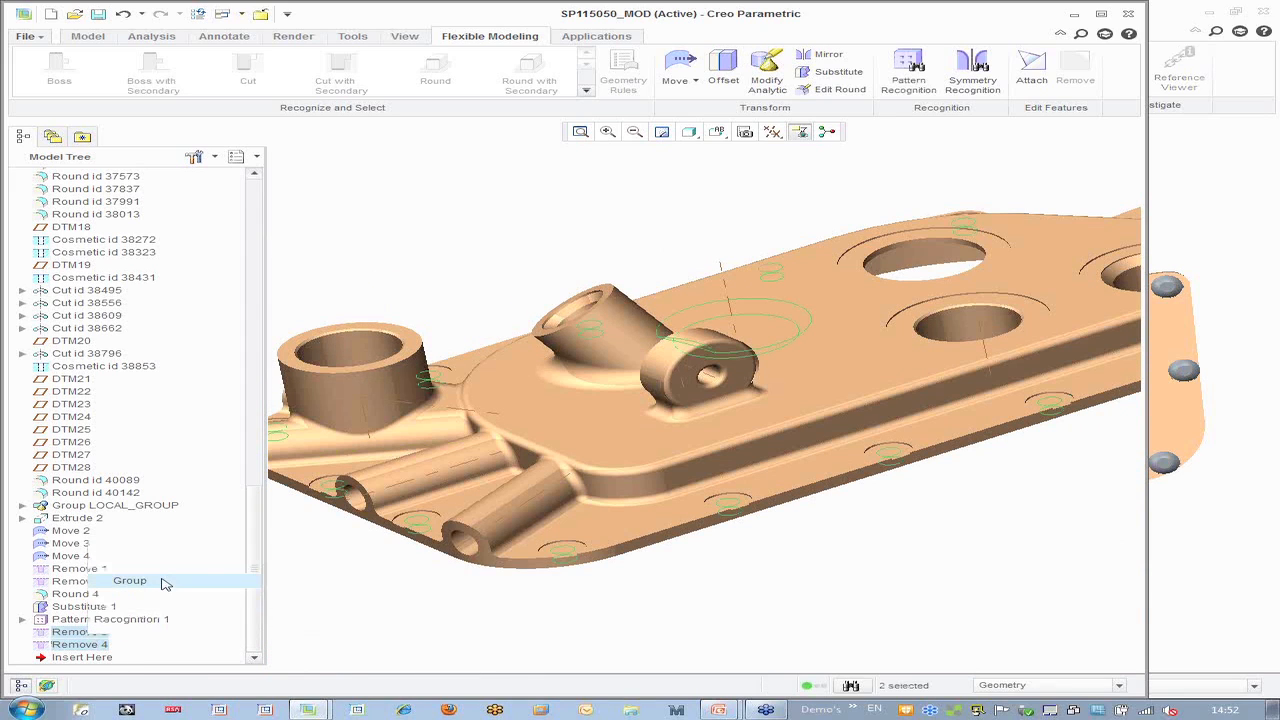
left_click(131, 580)
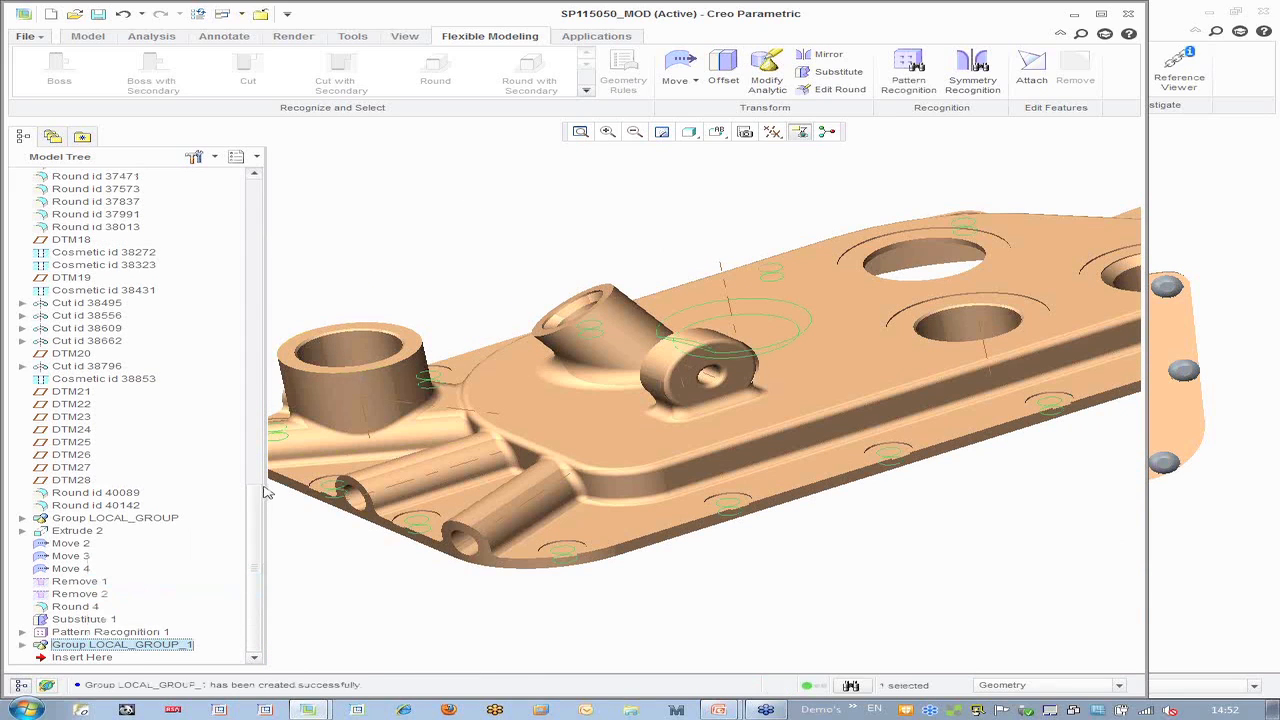
Suppress the new group of Remove features at the end of the model tree to bring back the mounting holes and round boss
right_click(148, 647)
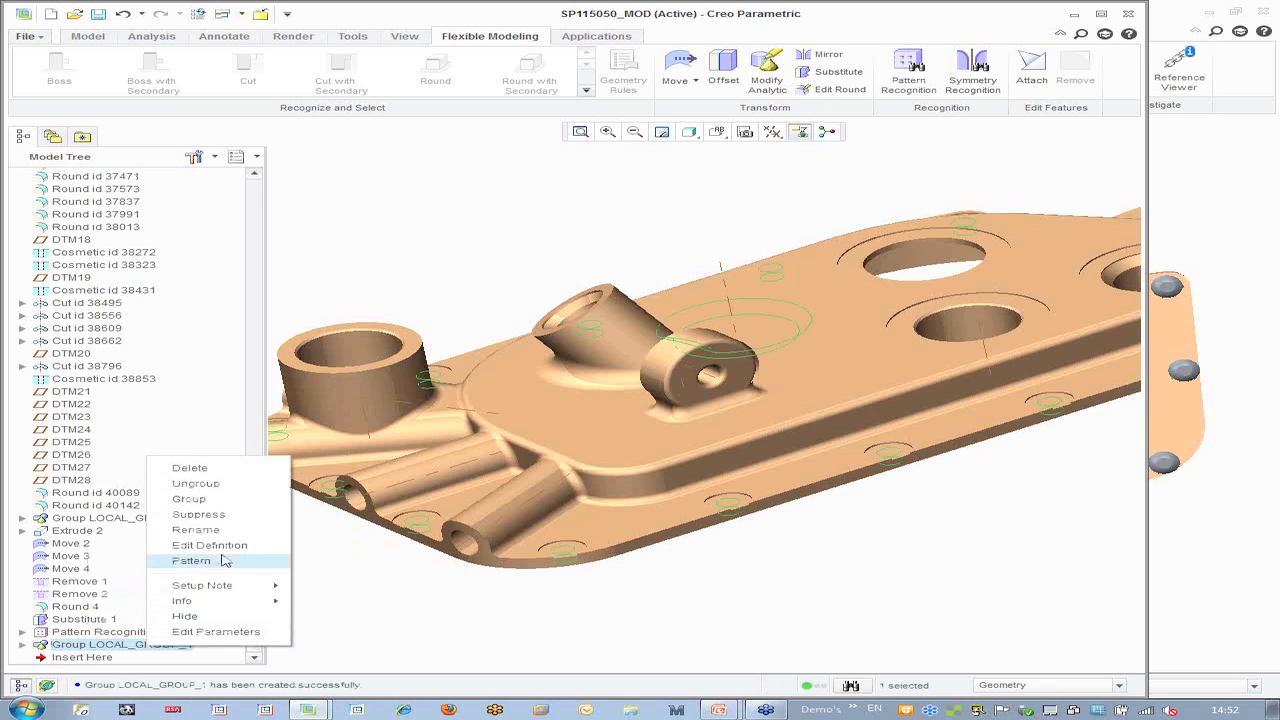
left_click(240, 518)
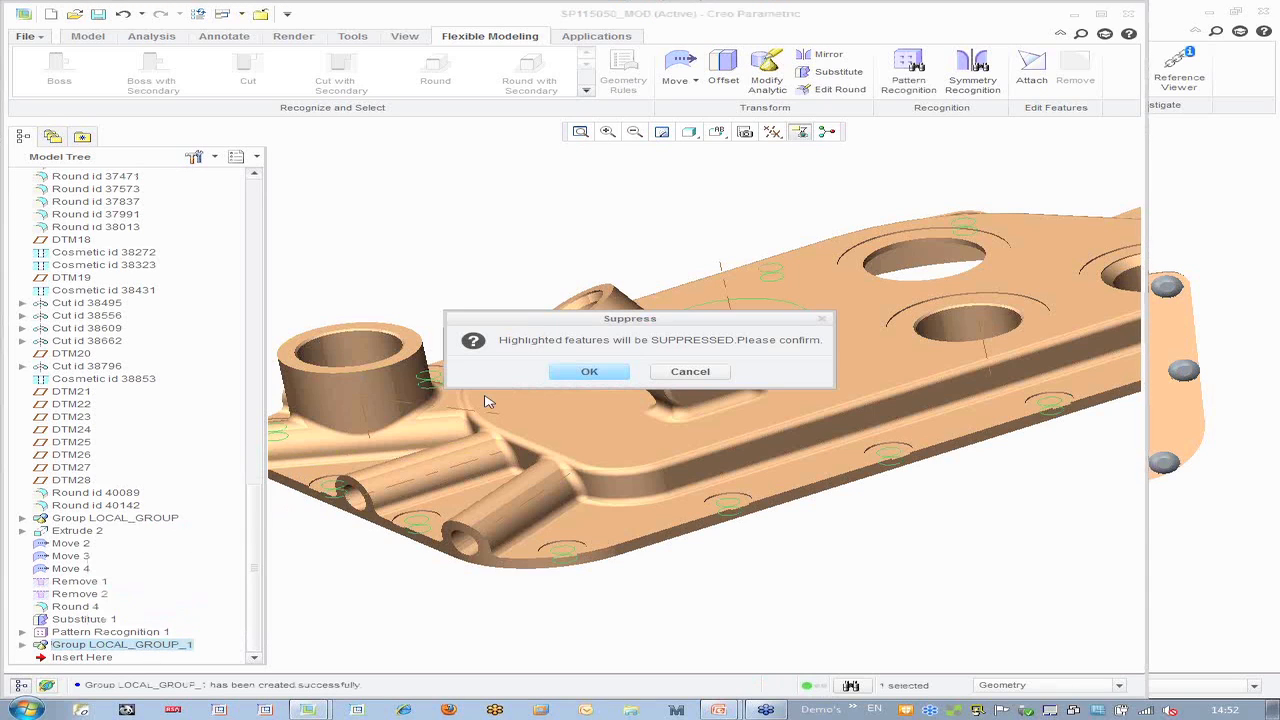
left_click(562, 378)
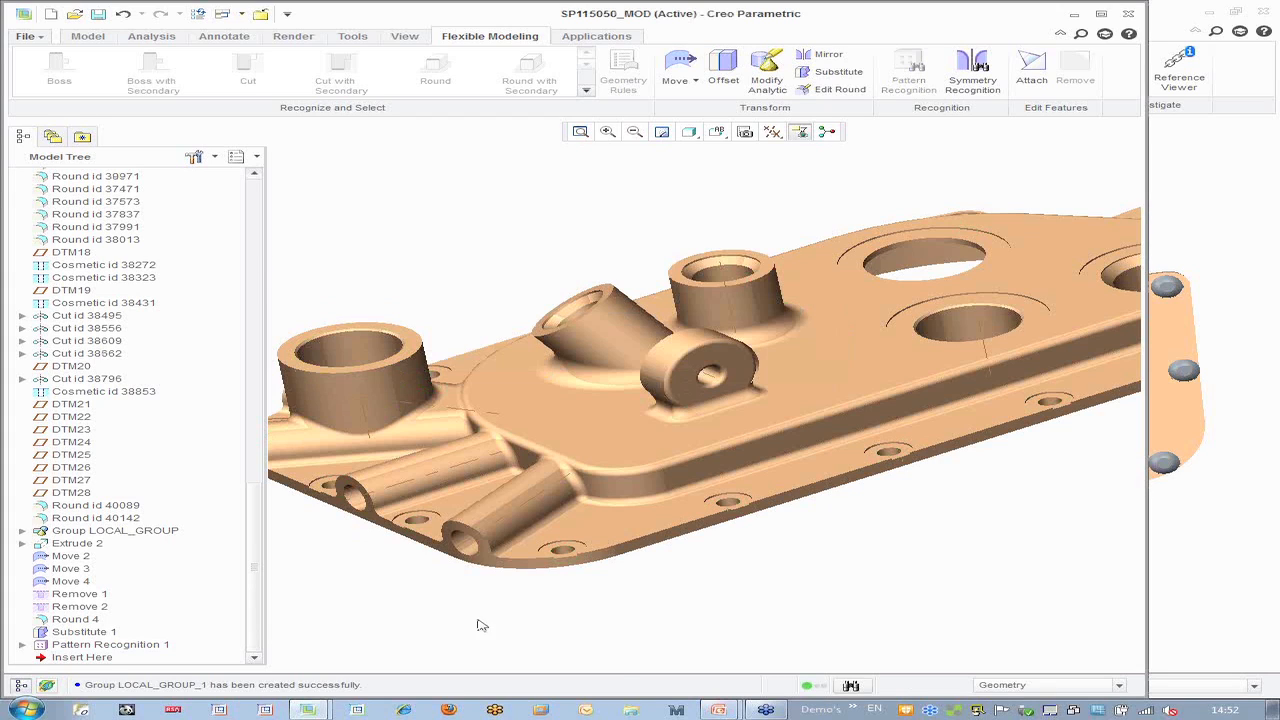
Switch to the Design Agility Webcast presentation in Microsoft PowerPoint
key("alt+Tab")
key("Tab")
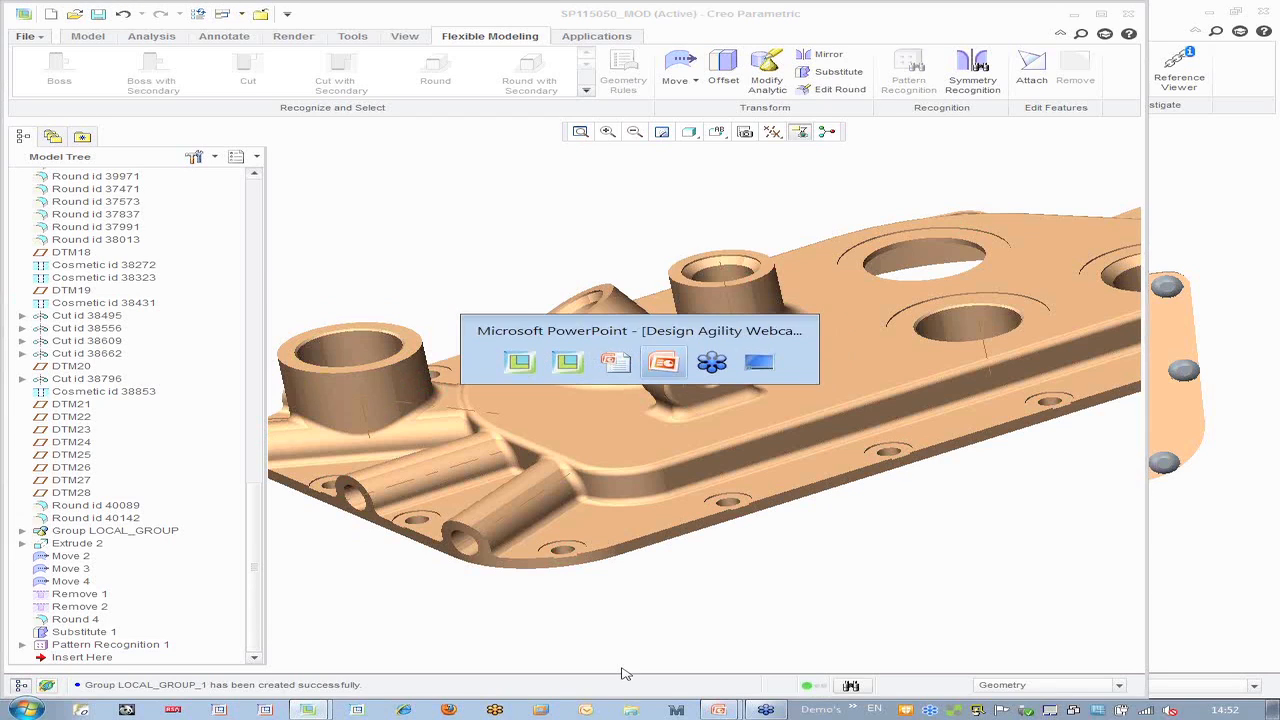
key("Tab")
key("Tab")
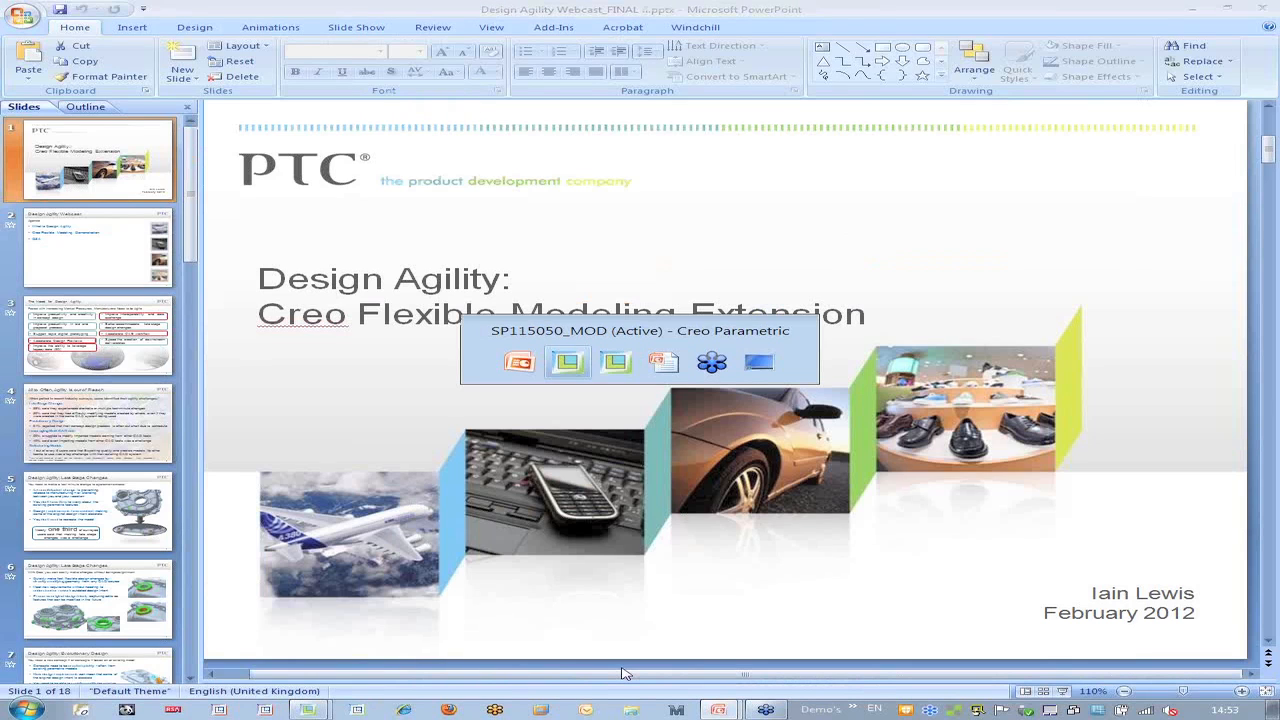